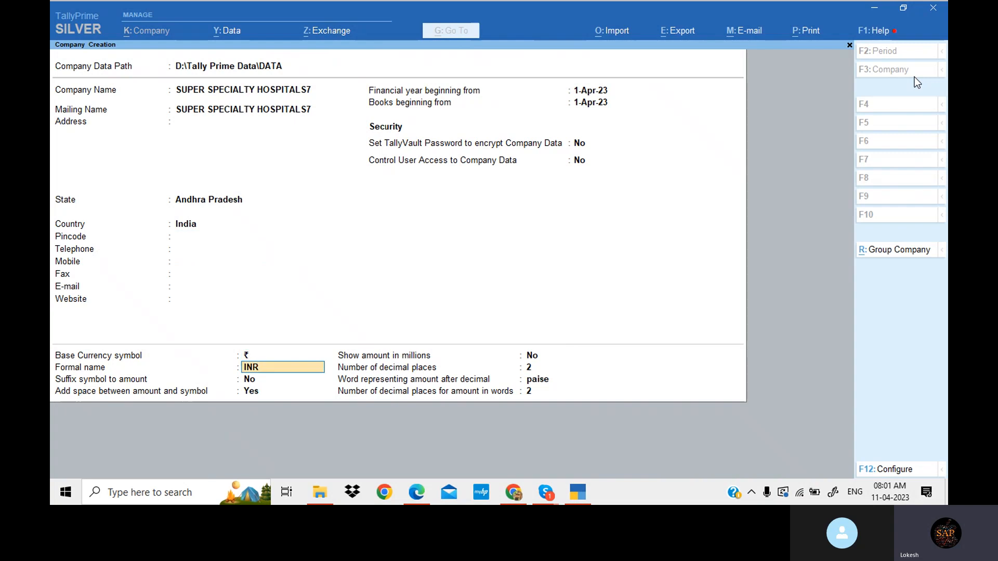
key("Return")
key("Return")
key("Return")
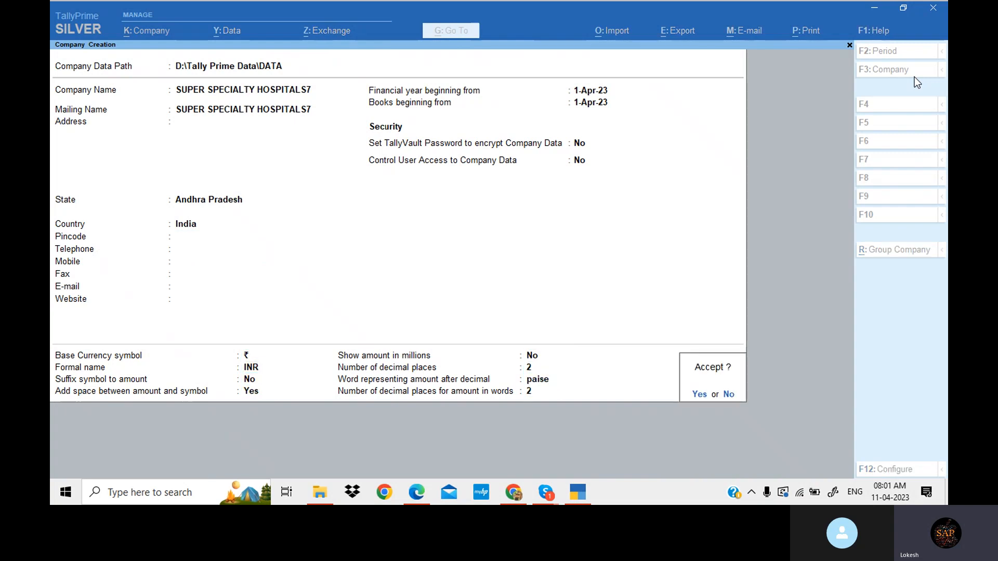
- Accept the company creation form for SUPER SPECIALTY HOSPITALS7 with the default currency settings
key("Return")
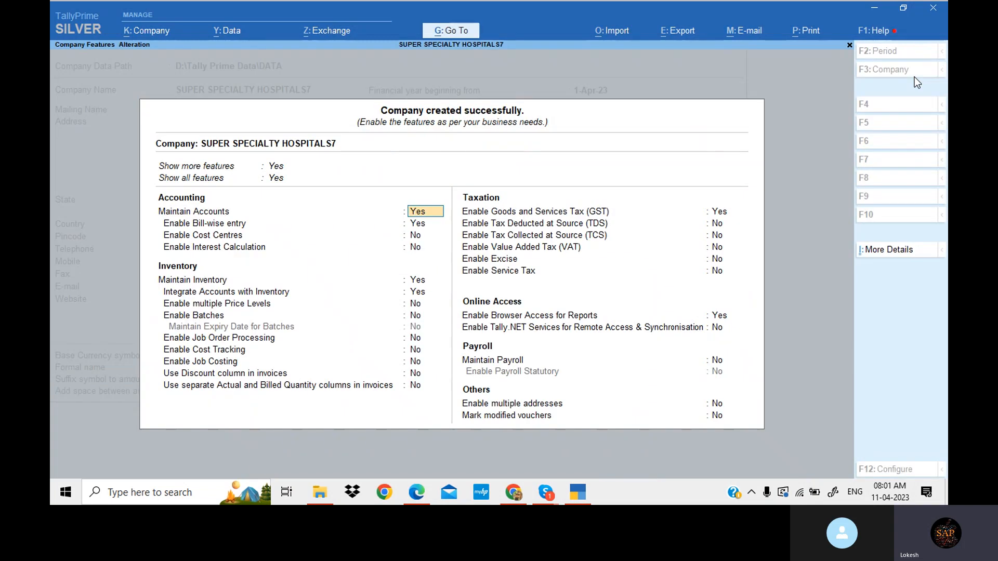
- Set bill-wise entry, cost centres, inventory maintenance and GST to No in the company features
key("Return")
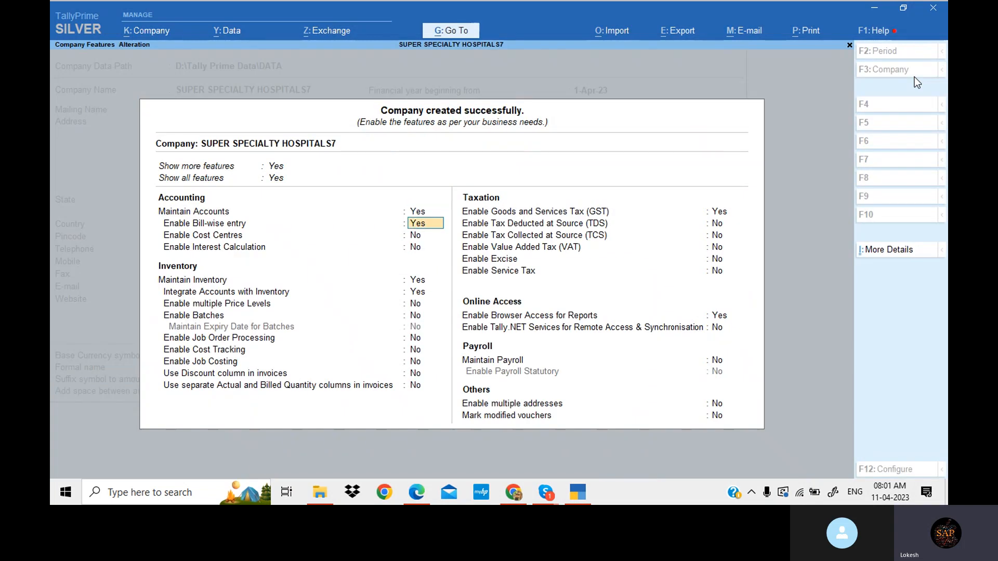
type("n")
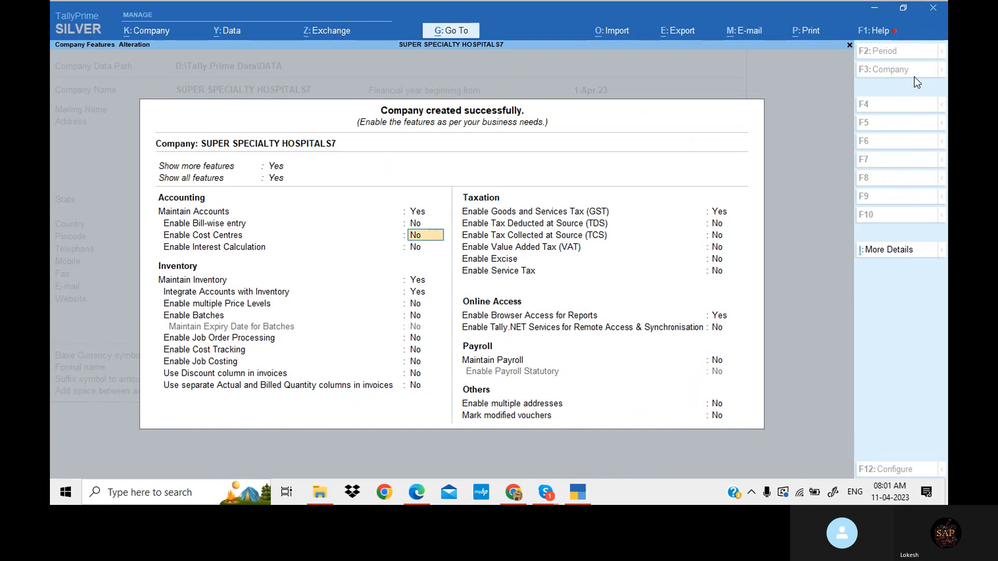
type("n")
key("Return")
key("n")
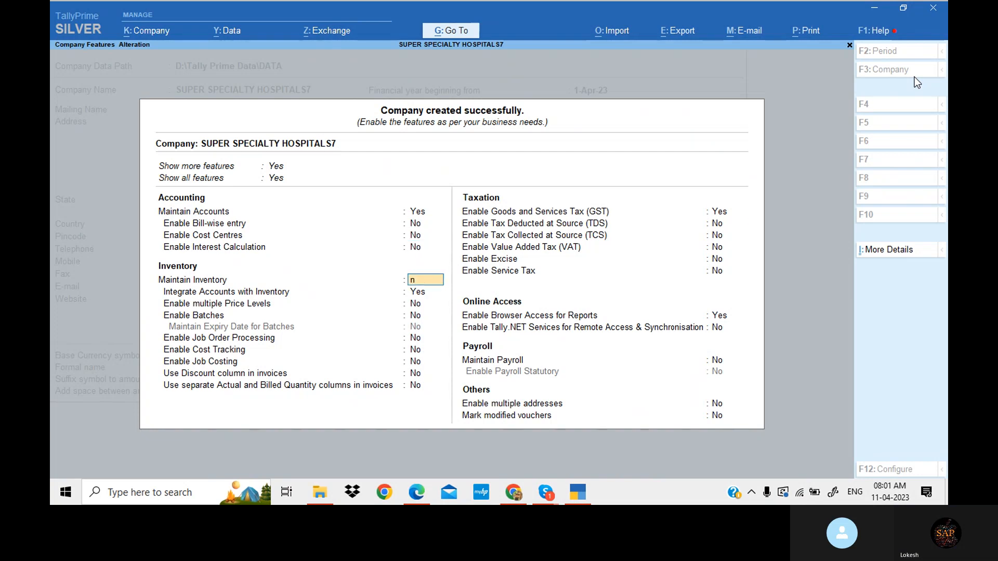
key("n")
key("Return")
key("Return")
- Set browser access for reports to No and accept the company features
key("Return")
key("Return")
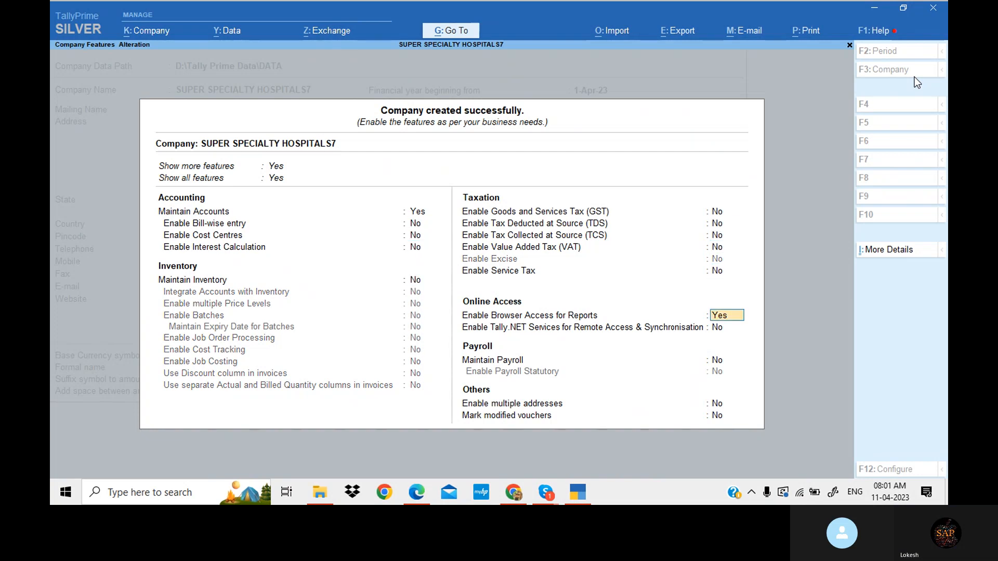
key("n")
key("Return")
key("Return")
key("Return")
key("Return")
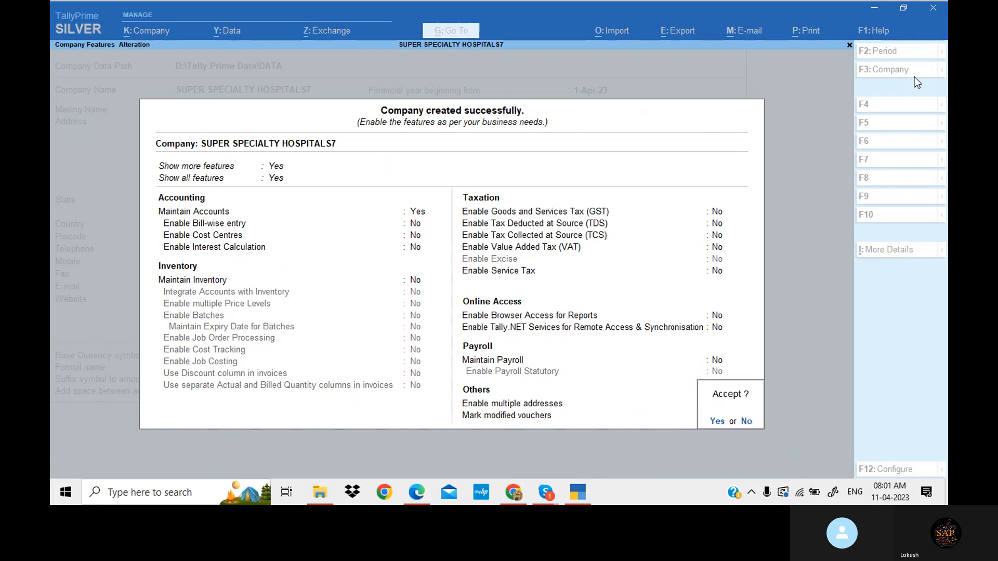
key("Return")
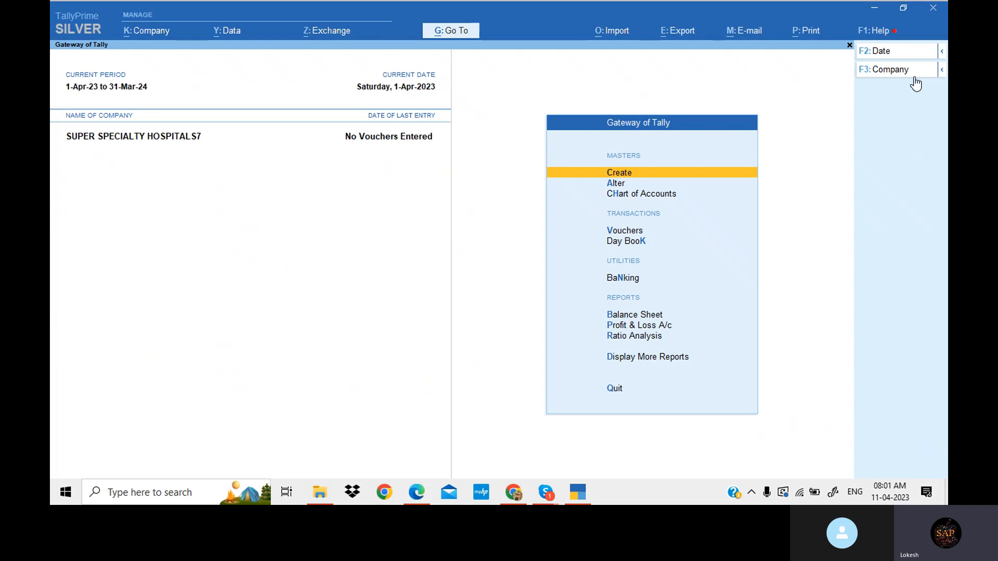
- Open group creation from the masters list
key("Return")
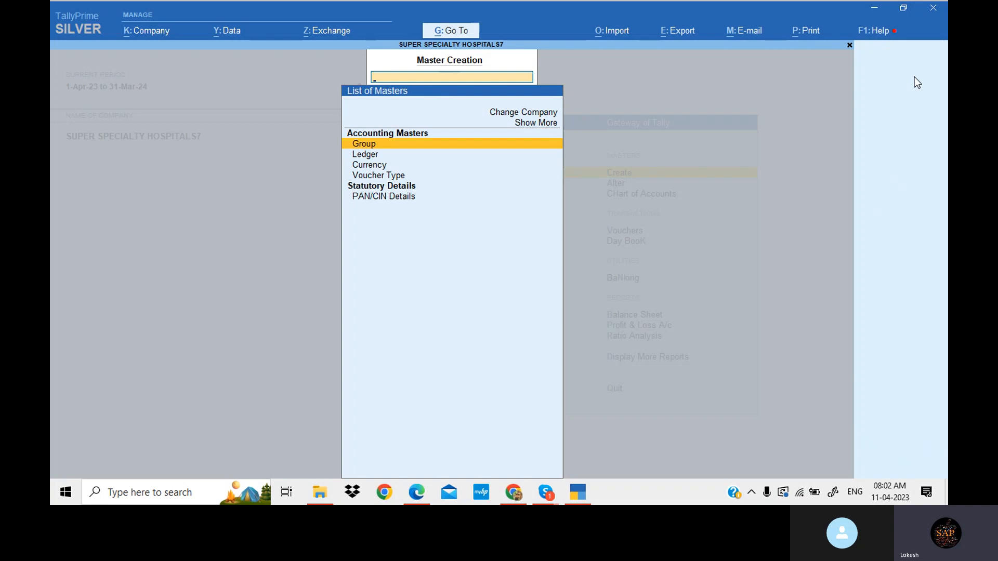
key("Return")
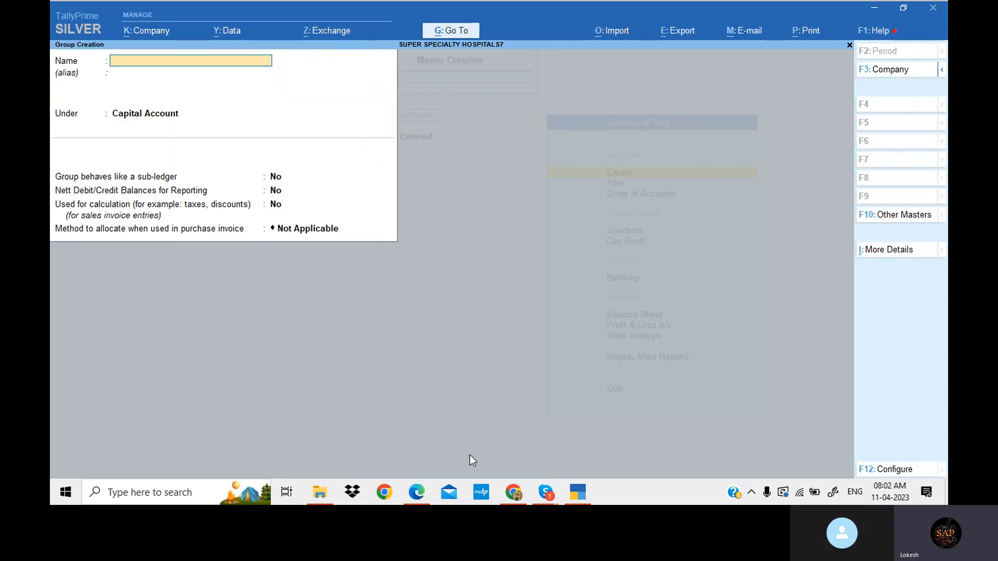
- Copy the 'Neurology Department Expenses' heading from the problem PDF and return to Tally
left_click(417, 491)
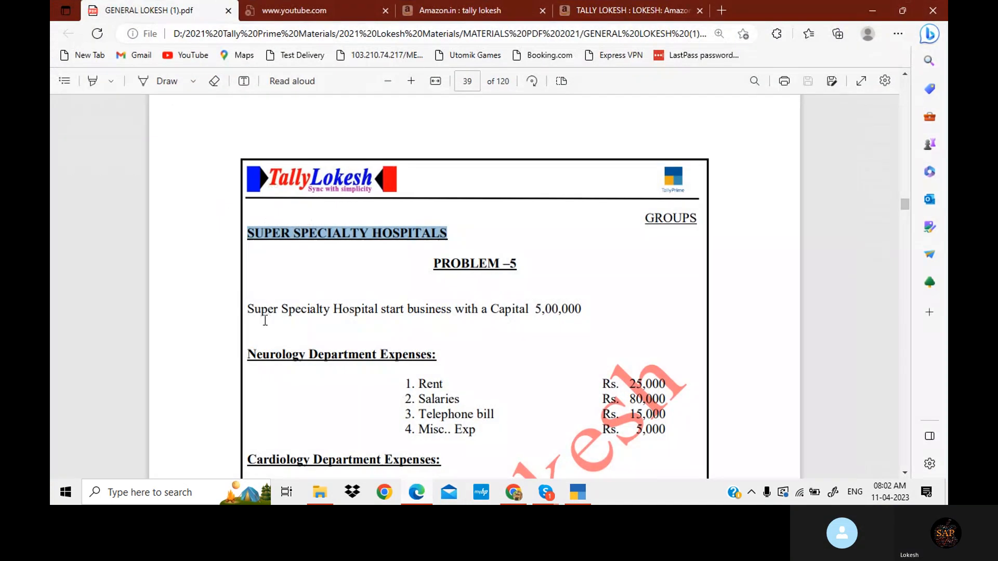
scroll(266, 227, "down", 2)
left_click_drag(248, 230, 430, 232)
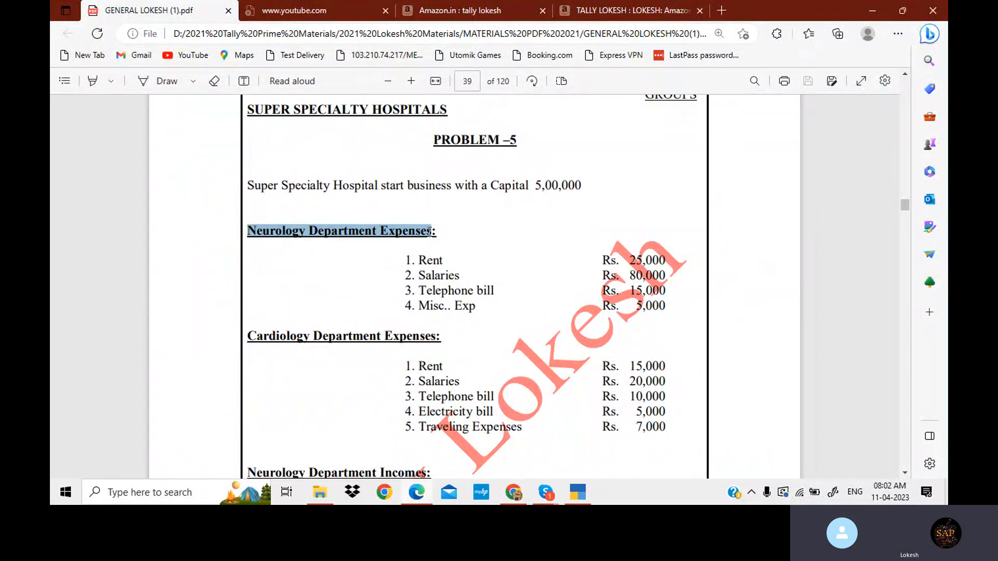
left_click(572, 496)
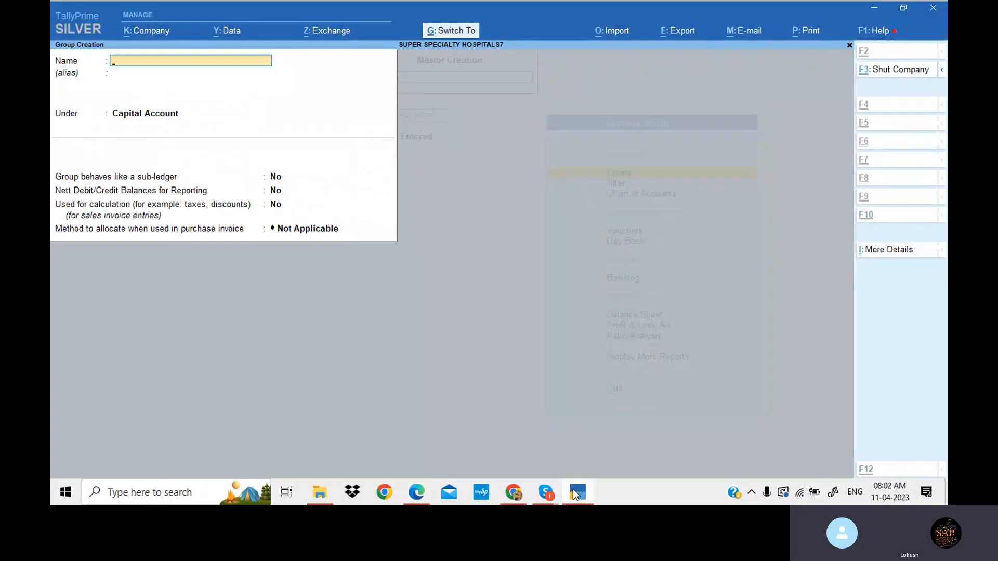
- Create the group Neurology Department Expenses under Indirect Expenses
key("ctrl+alt+v")
key("Return")
key("Return")
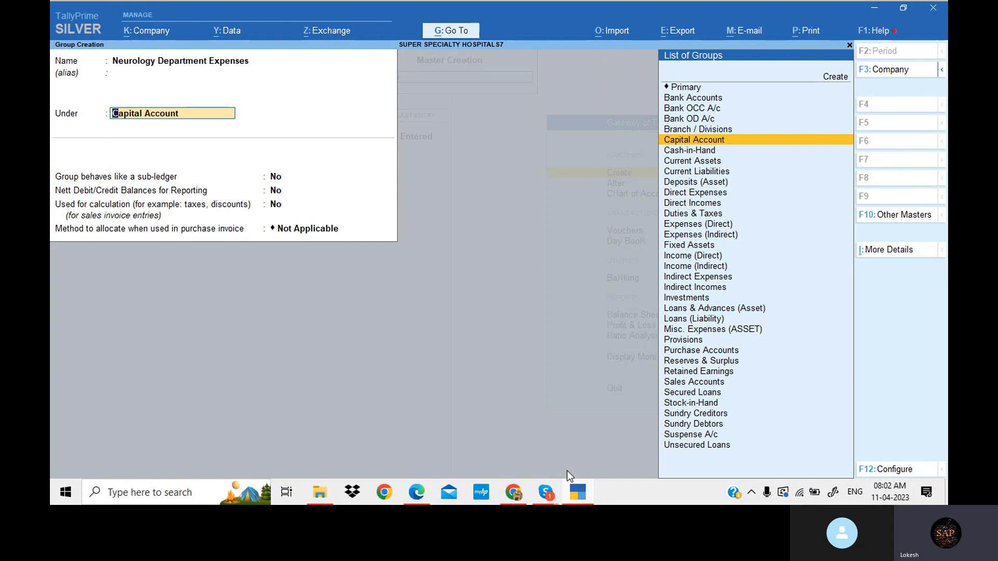
type("Ind")
key("Down")
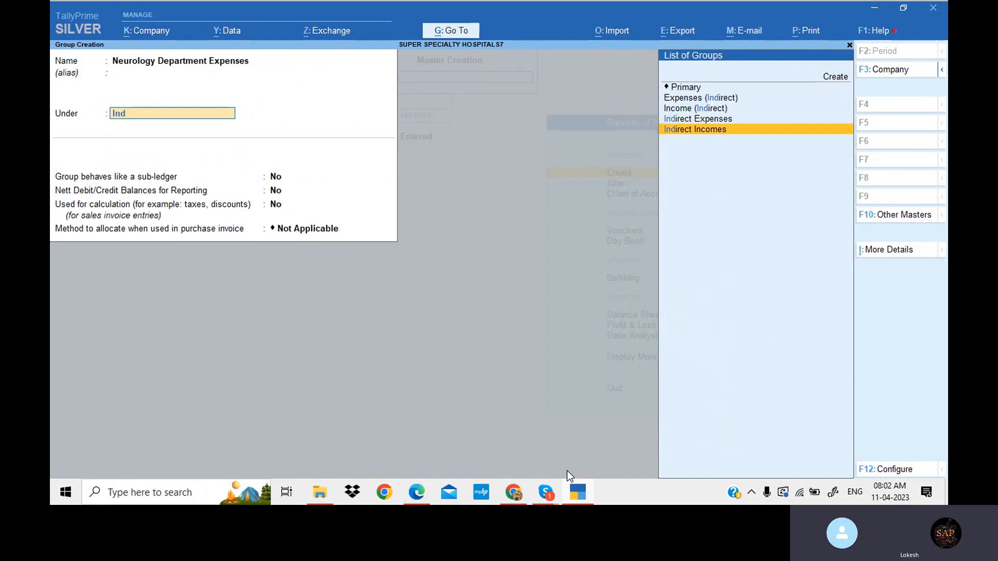
key("Up")
key("Return")
key("Return")
key("Return")
key("Return")
key("Return")
key("Return")
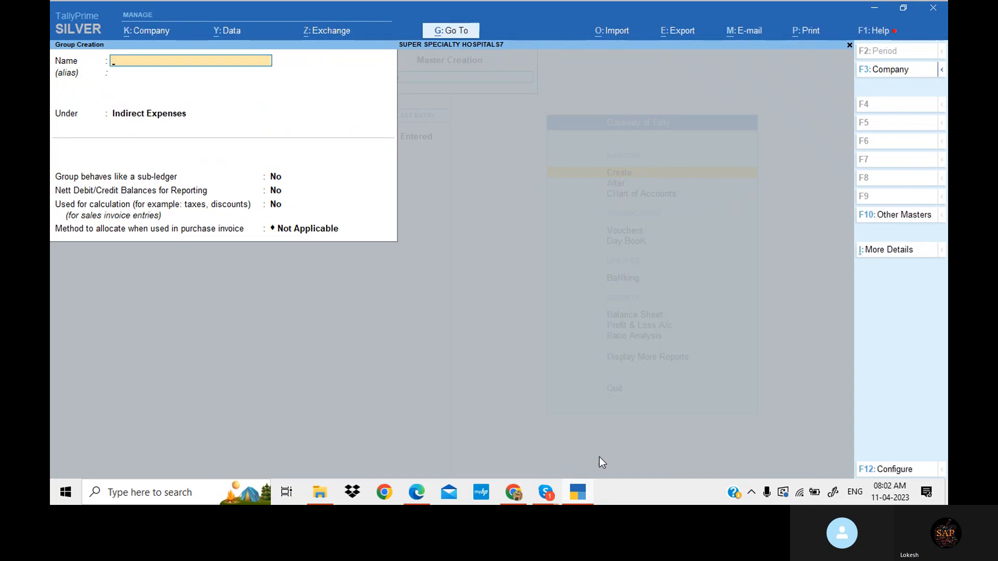
- Copy the 'Cardiology Department Expenses' heading from the problem PDF and return to Tally
left_click(423, 491)
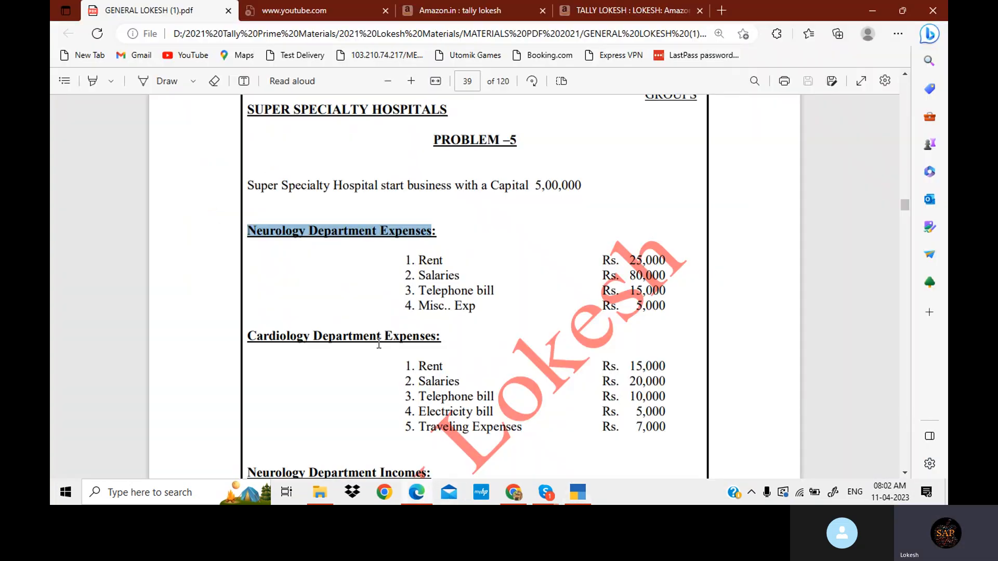
left_click_drag(248, 337, 435, 336)
key("ctrl+c")
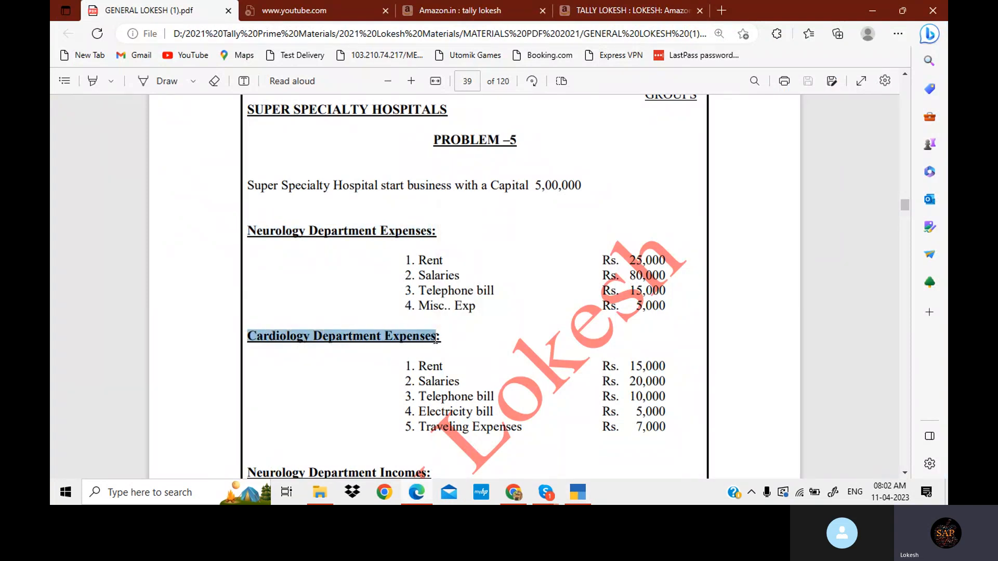
left_click(576, 494)
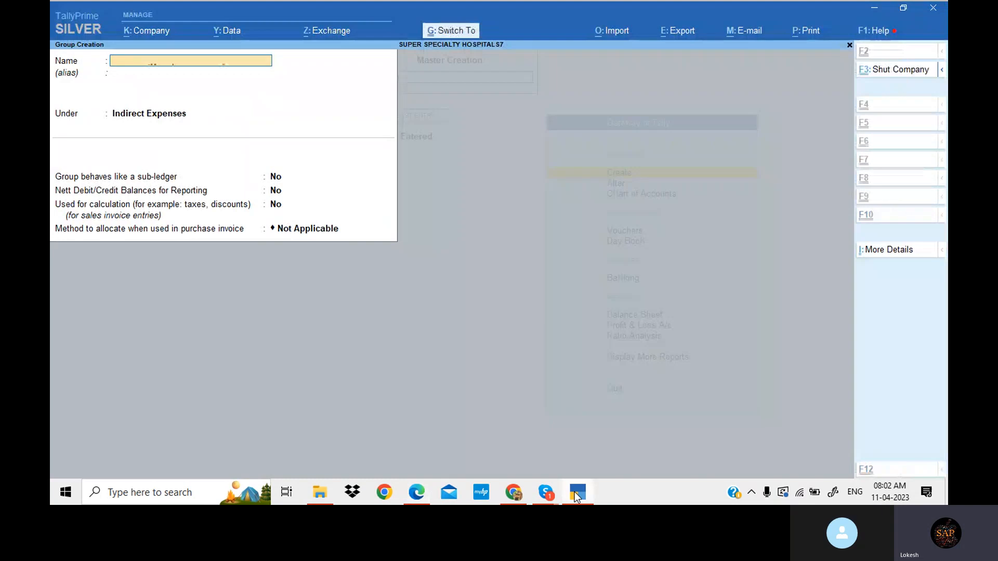
- Create the group Cardiology Department Expenses under Indirect Expenses
key("ctrl+alt+v")
key("Return")
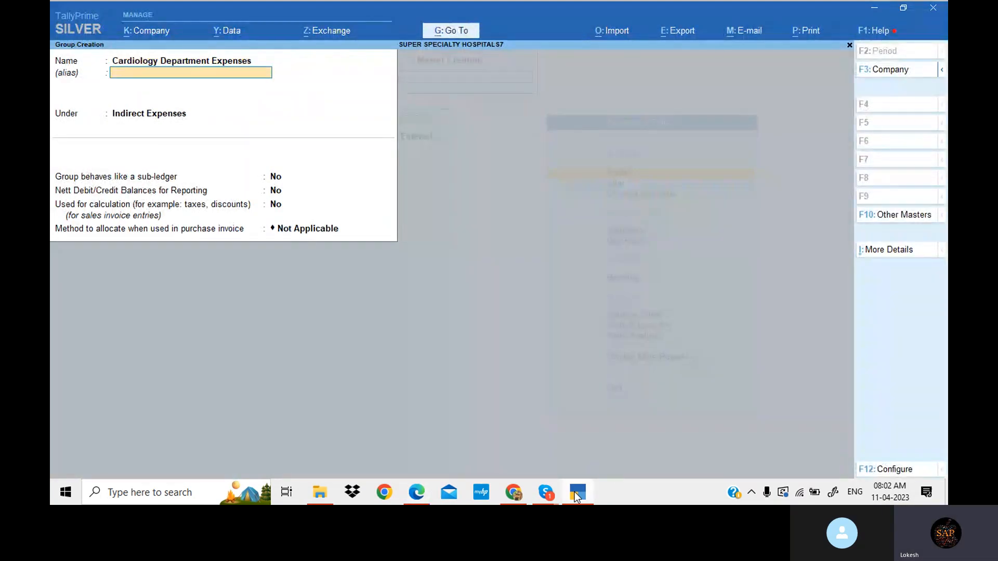
key("Return")
key("Return")
key("Return")
key("Return")
key("Return")
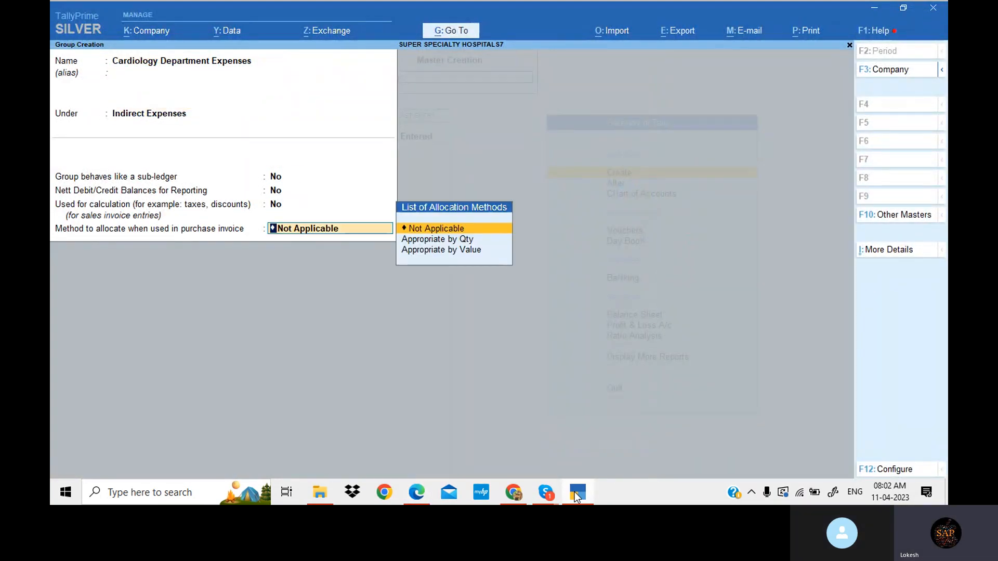
key("Return")
key("Return")
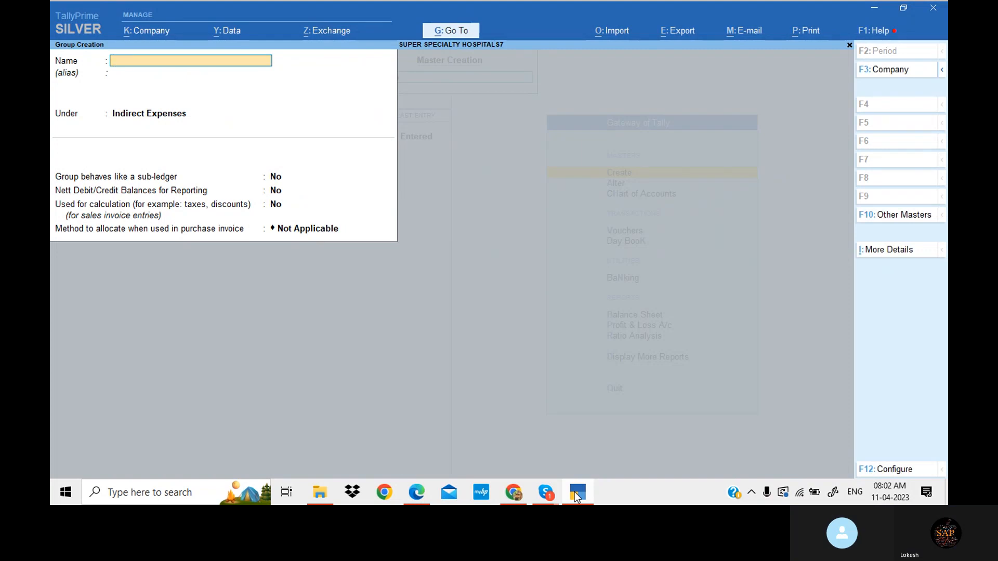
- Copy the 'Neurology Department Incomes' heading from the problem PDF and return to Tally
left_click(576, 496)
scroll(525, 329, "down", 1)
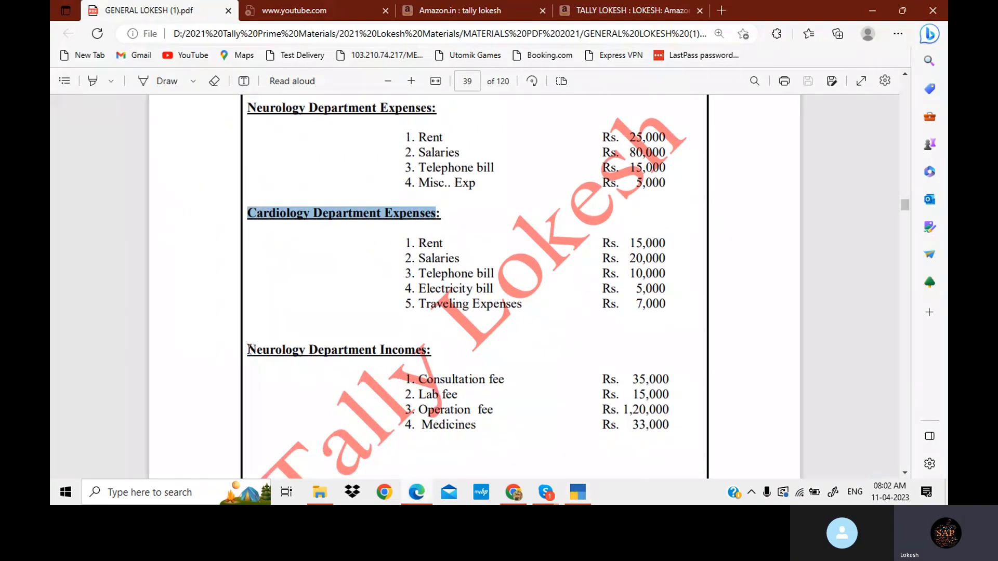
left_click_drag(249, 347, 428, 360)
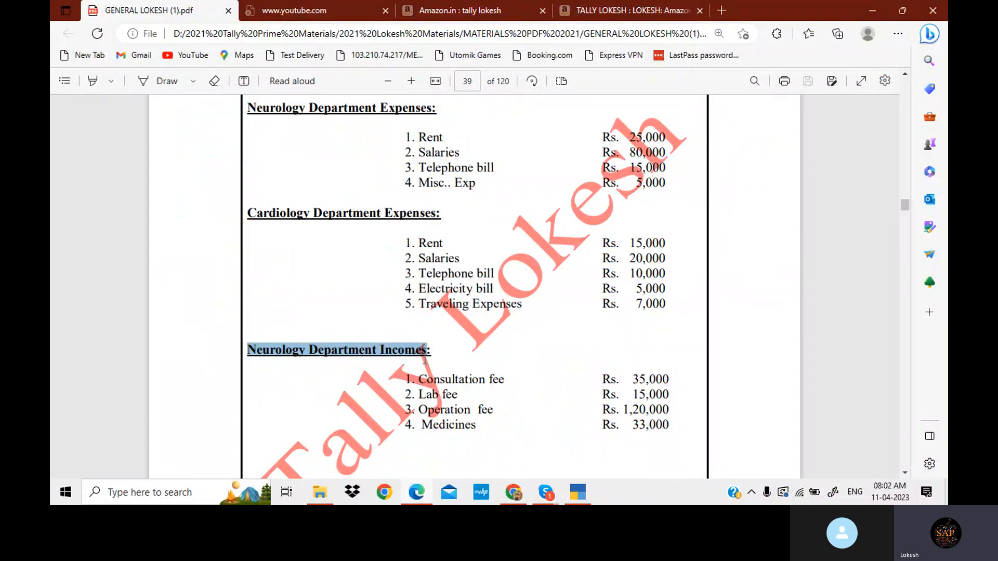
left_click(579, 497)
- Create the group Neurology Department Incomes under Indirect Incomes
key("ctrl+alt+v")
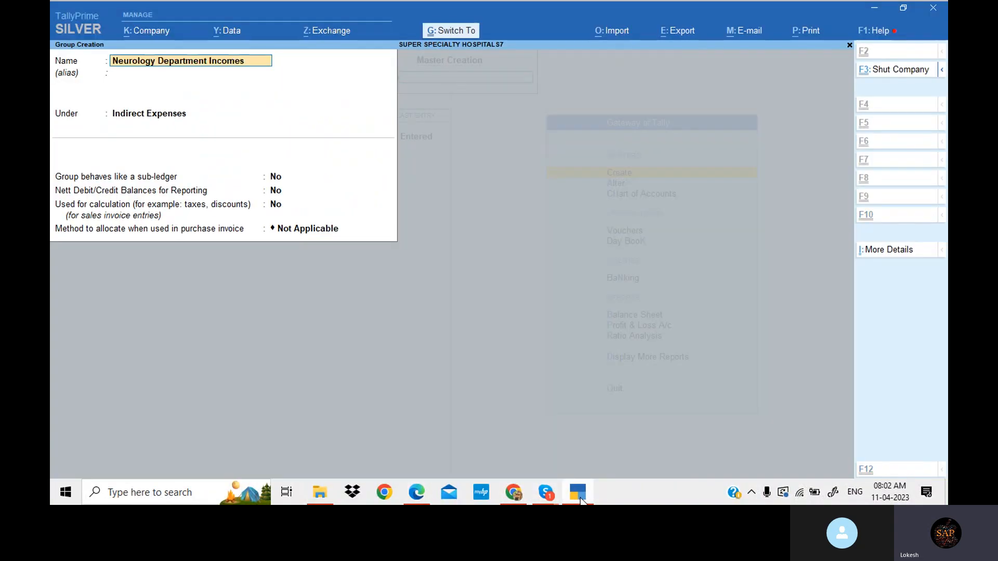
key("Return")
key("Return")
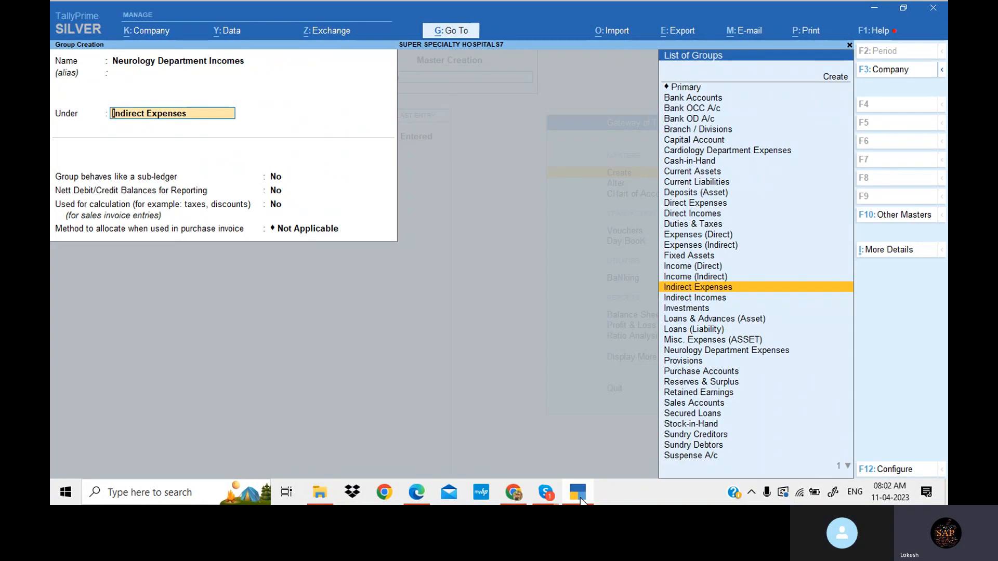
key("Down")
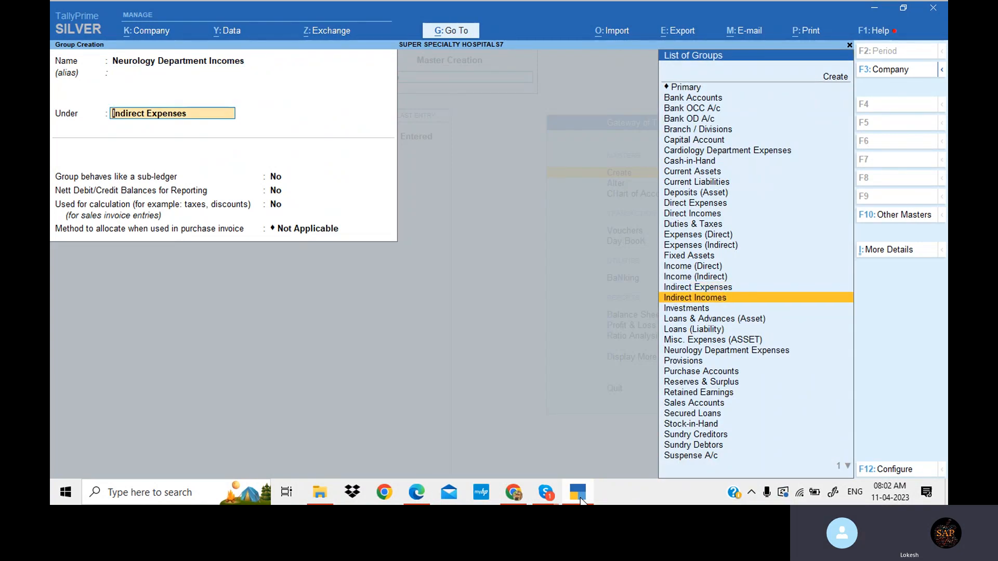
key("Return")
key("Return")
key("Return")
key("Return")
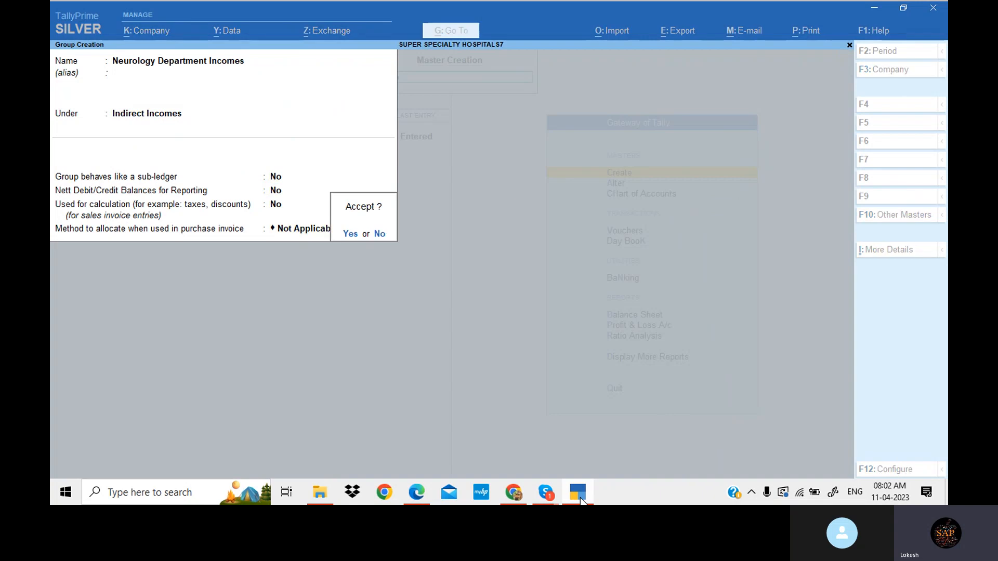
key("Return")
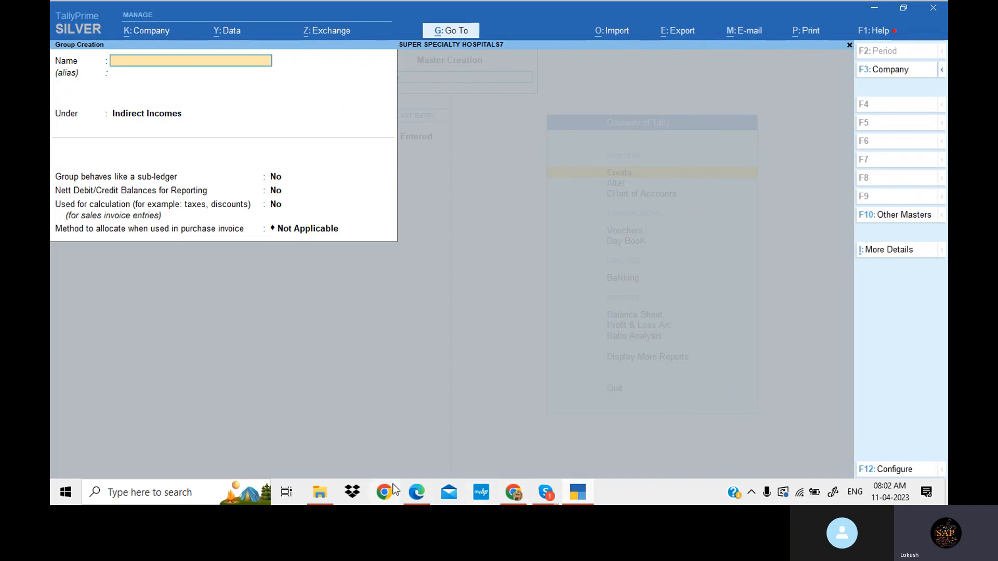
- Copy the 'Cardiology Department Incomes' heading from the problem PDF and return to Tally
left_click(416, 492)
scroll(395, 398, "down", 3)
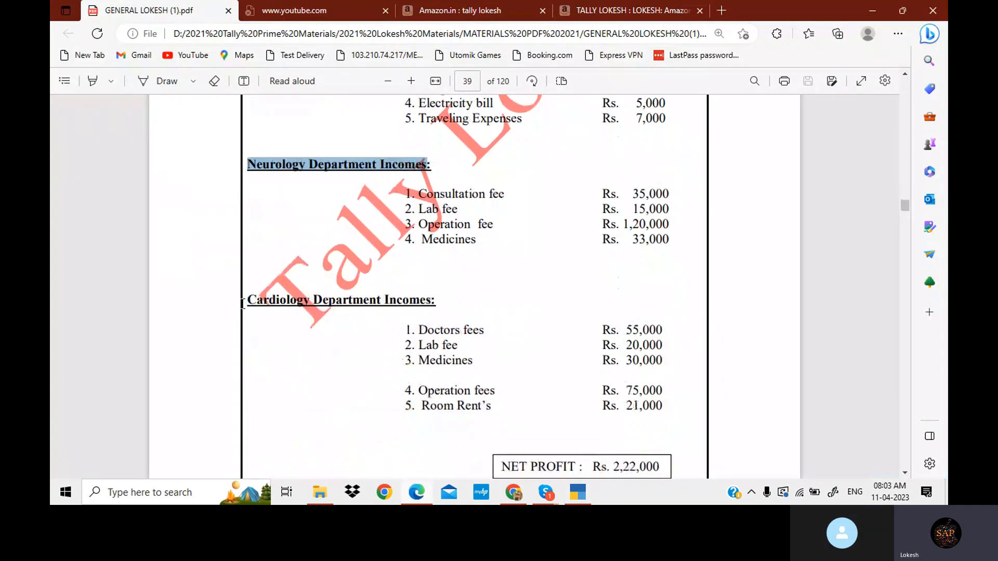
left_click_drag(244, 300, 428, 296)
key("ctrl+c")
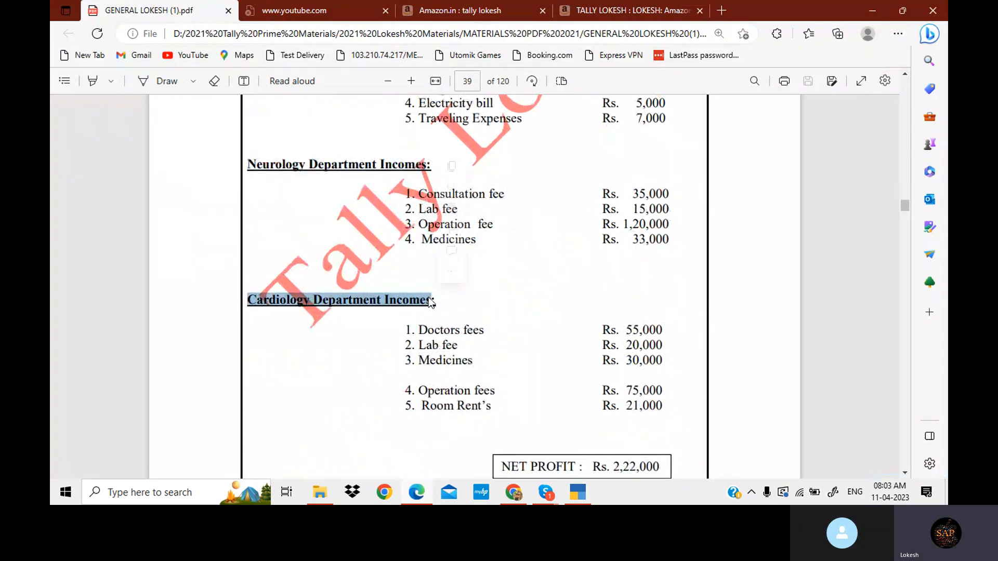
left_click(589, 495)
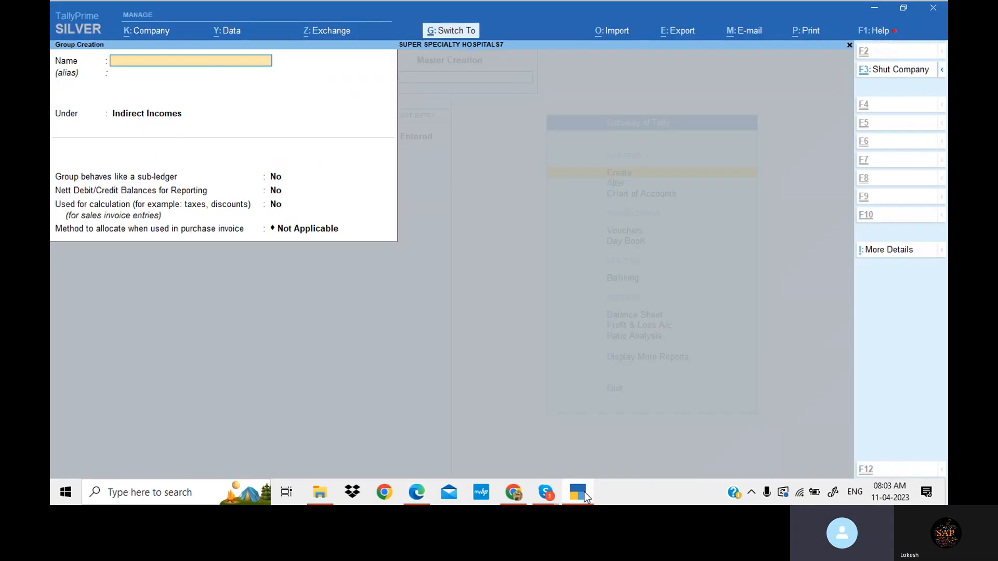
- Create the group Cardiology Department Incomes under Indirect Incomes
key("ctrl+v")
key("Return")
key("Return")
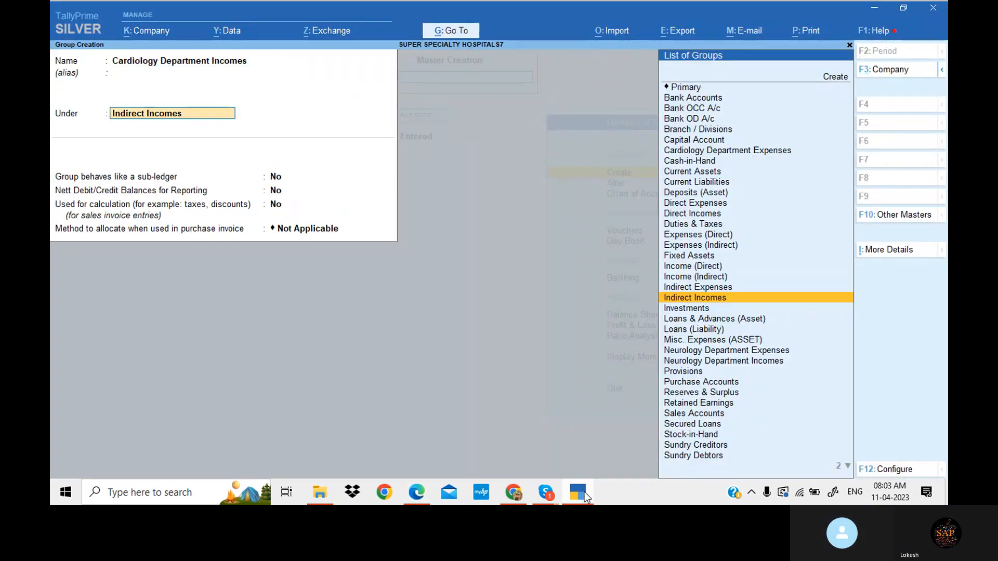
key("Return")
key("Return")
key("Return")
key("Return")
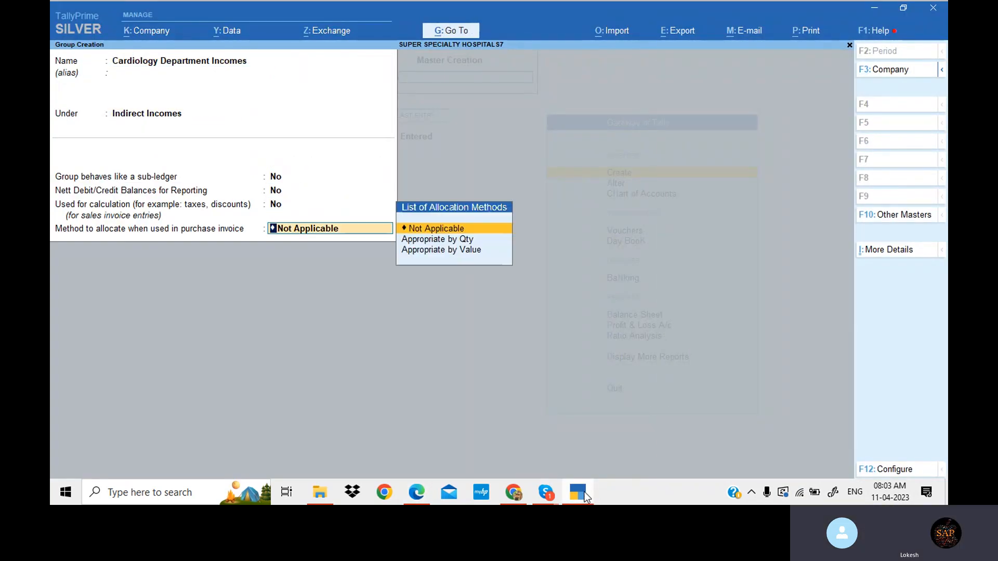
key("Return")
key("Return")
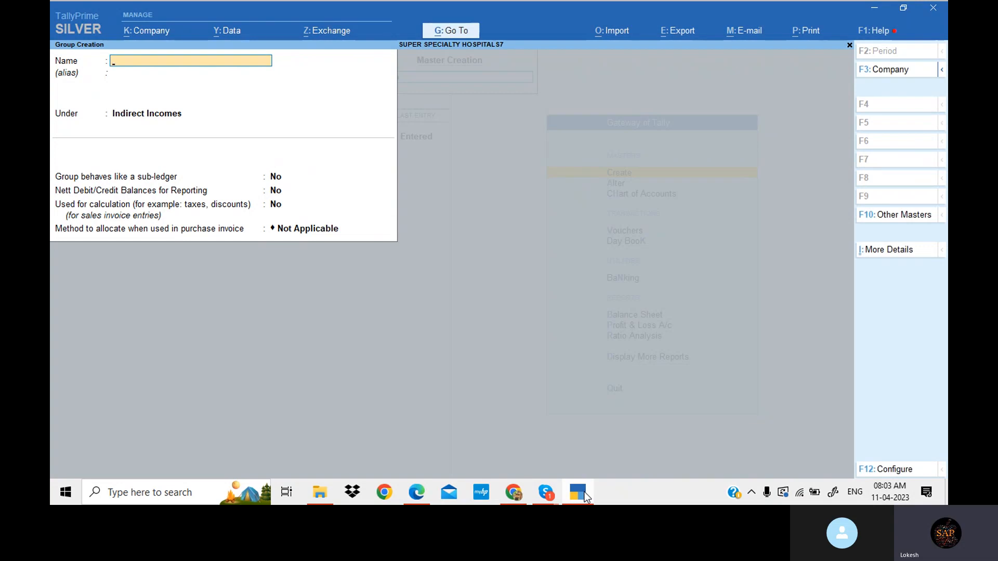
- Close group creation and open ledger creation
key("Escape")
key("Return")
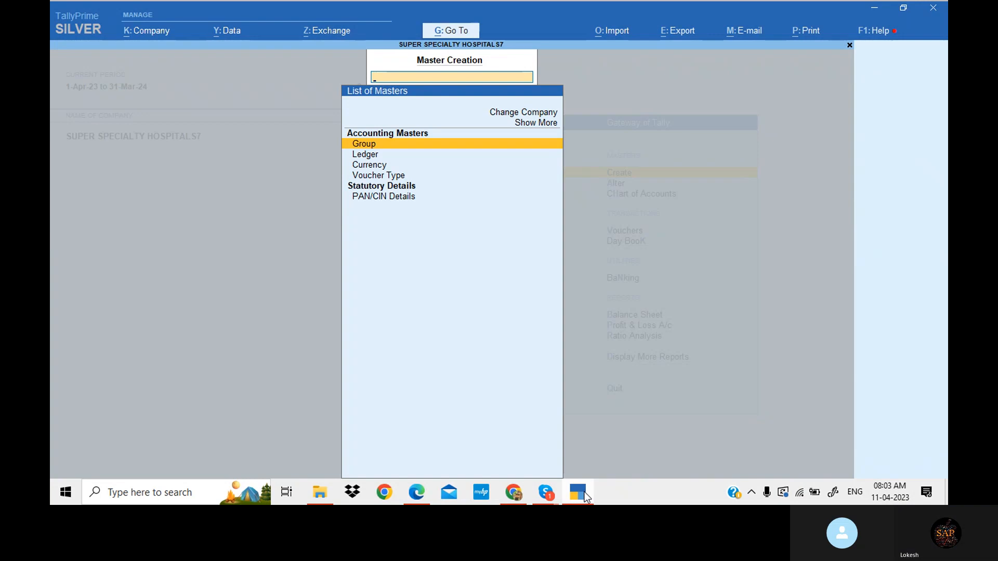
key("Down")
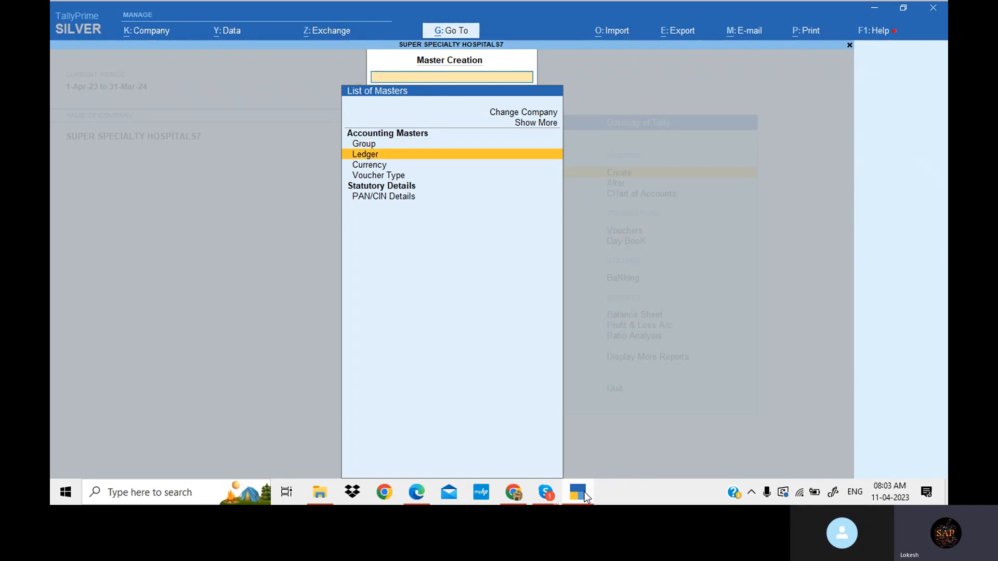
key("Return")
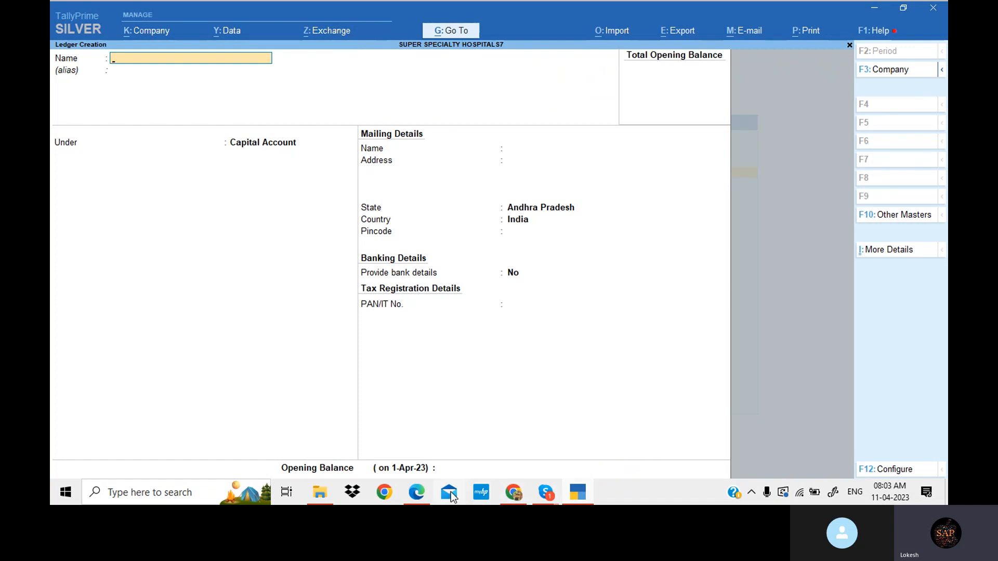
- Create the ledger Capital under Capital Account, copying its name from the problem PDF
left_click(416, 492)
scroll(514, 267, "up", 10)
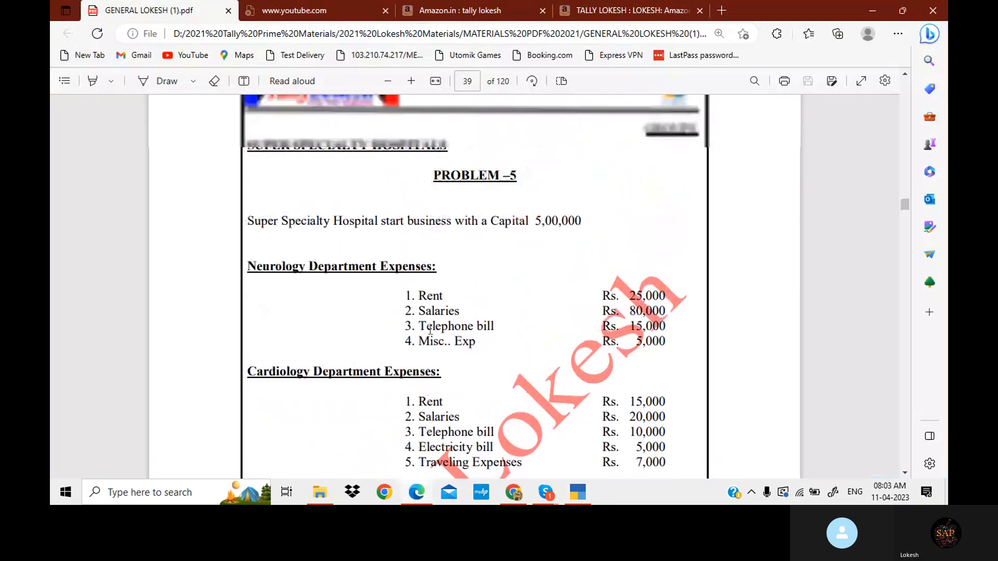
left_click_drag(492, 247, 533, 247)
key("ctrl+c")
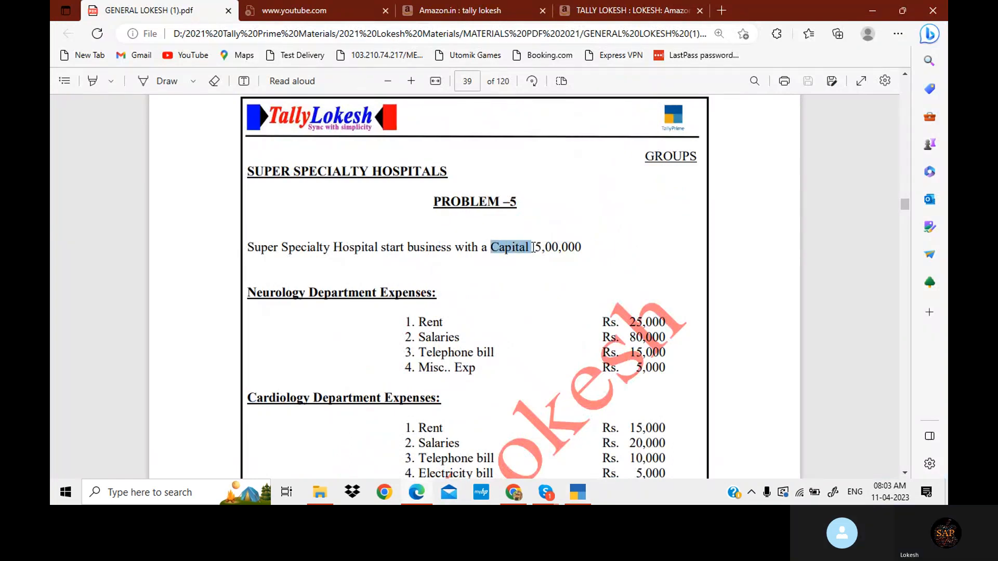
left_click(581, 494)
key("ctrl+v")
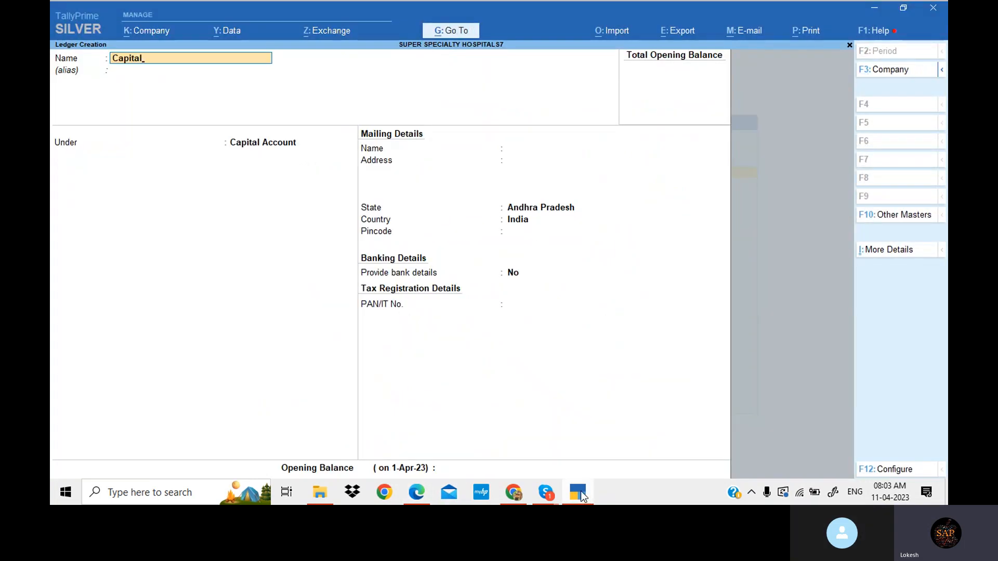
key("Return")
key("Return")
key("Return")
key("Return")
key("Return")
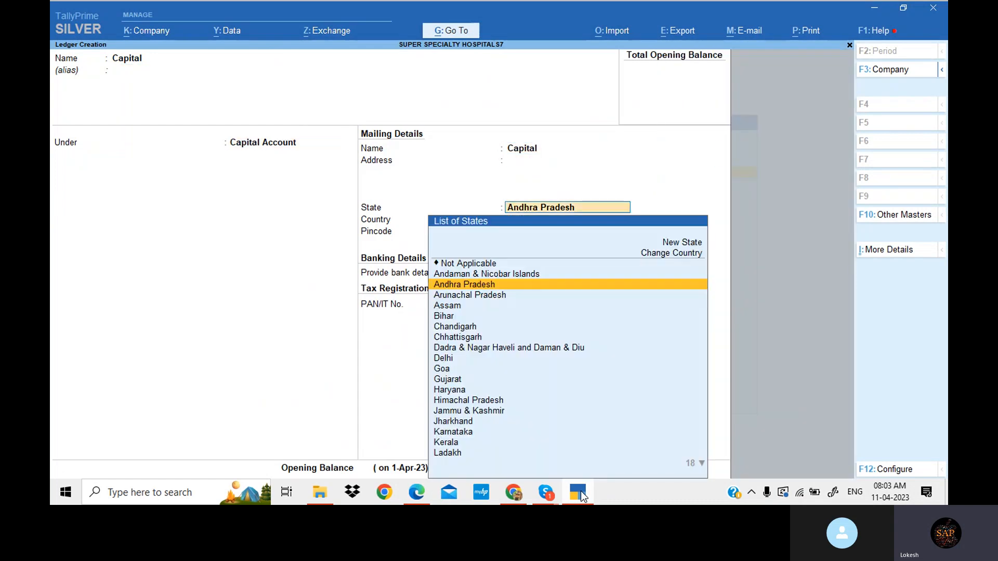
key("Return")
key("Return")
key("Return")
key("Return")
key("Return")
key("Return")
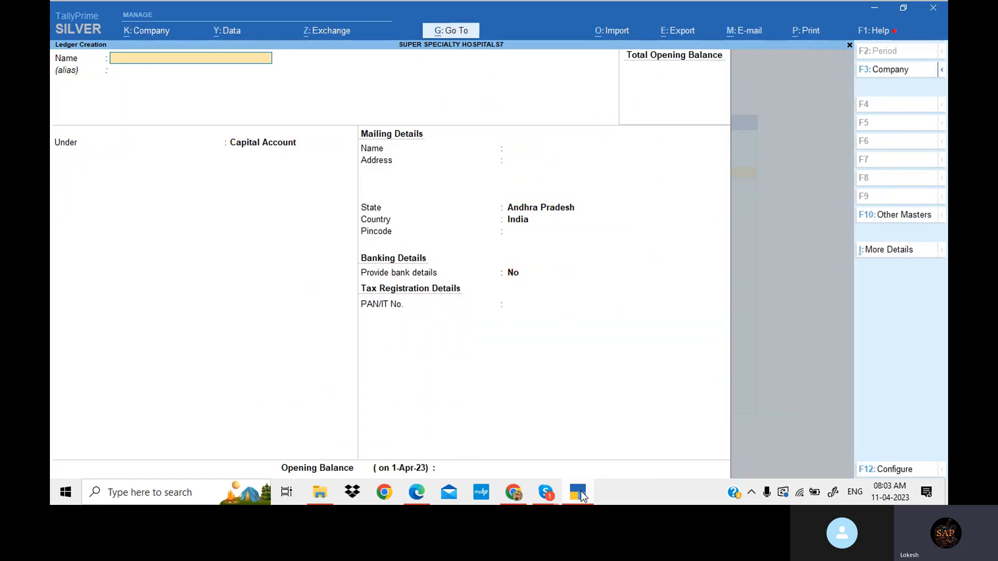
- Copy 'Rent' from the Neurology Department Expenses list in the problem PDF
left_click(581, 494)
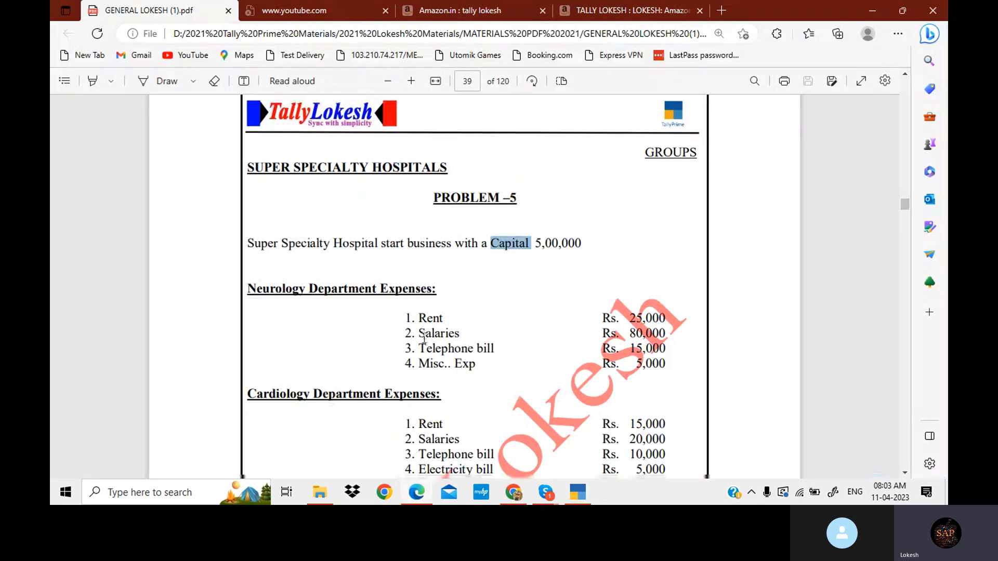
scroll(423, 337, "down", 2)
double_click(430, 198)
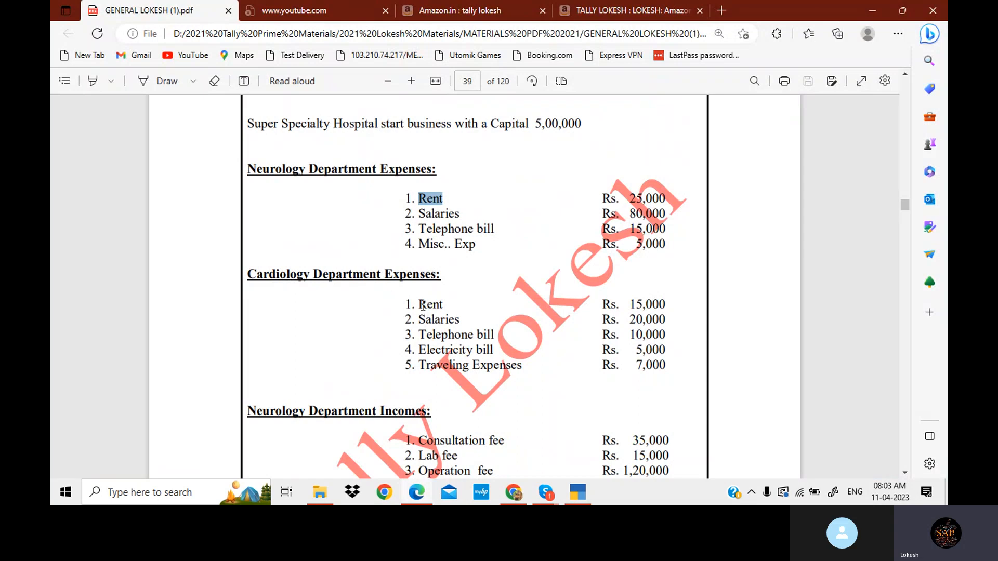
left_click_drag(419, 305, 445, 304)
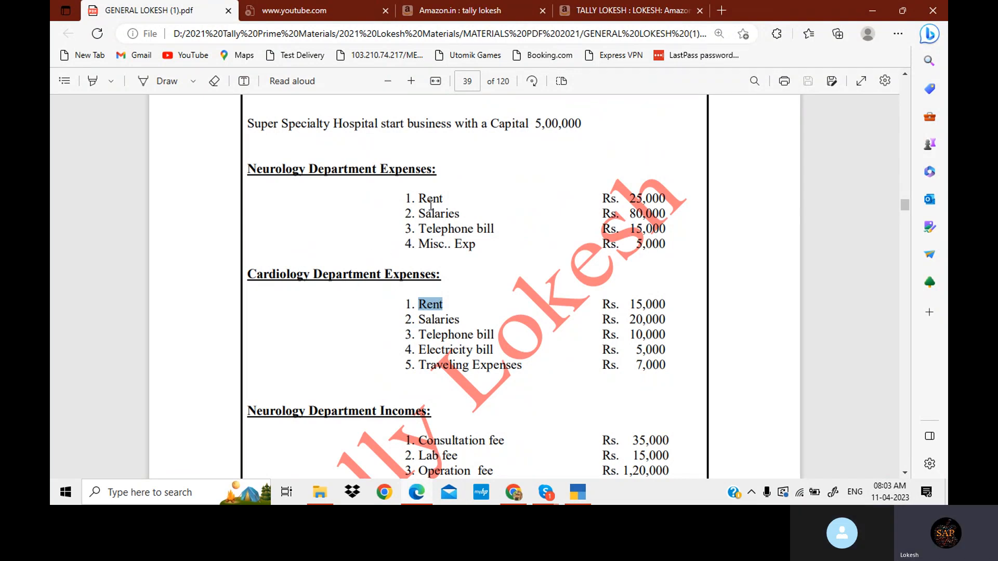
left_click_drag(420, 198, 443, 199)
key("ctrl+c")
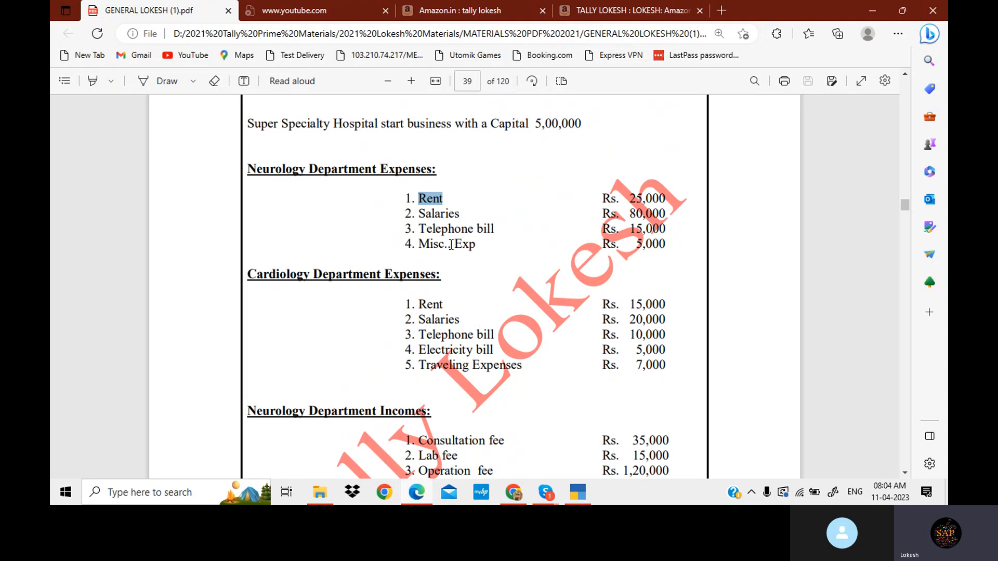
- Create the ledger Rent Nde under Neurology Department Expenses
left_click(580, 495)
key("ctrl+v")
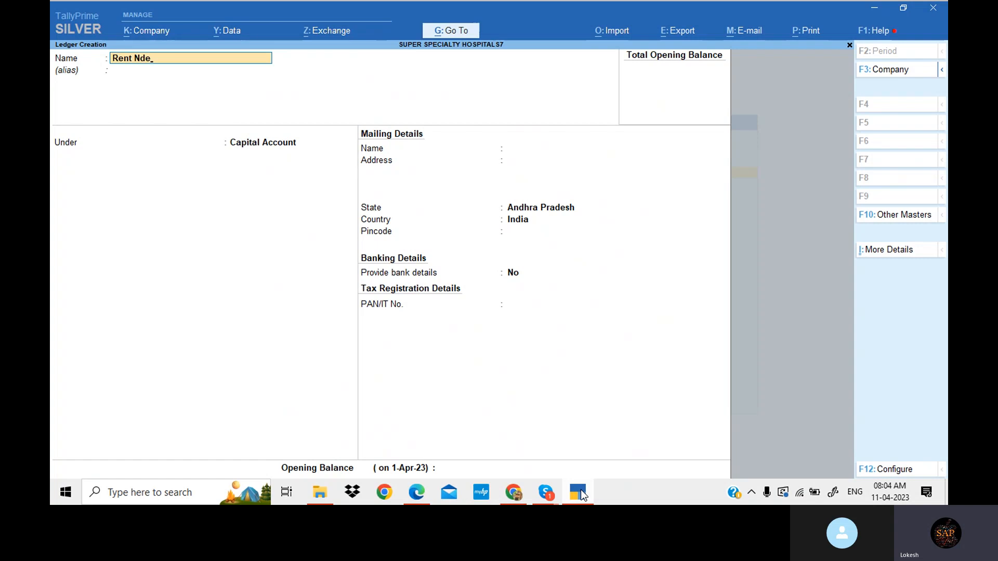
key("Return")
key("Return")
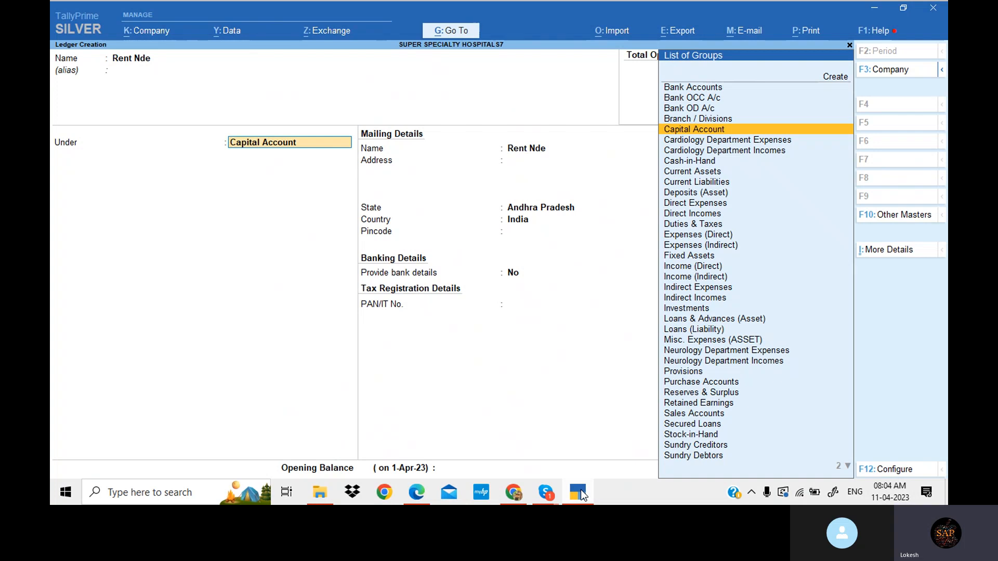
key("Down")
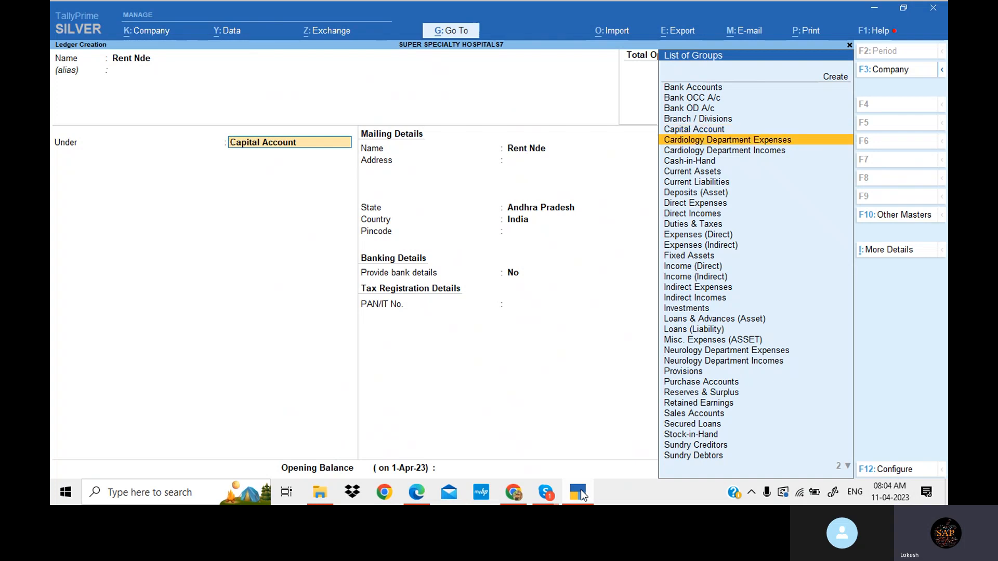
key("Down")
key("Down")
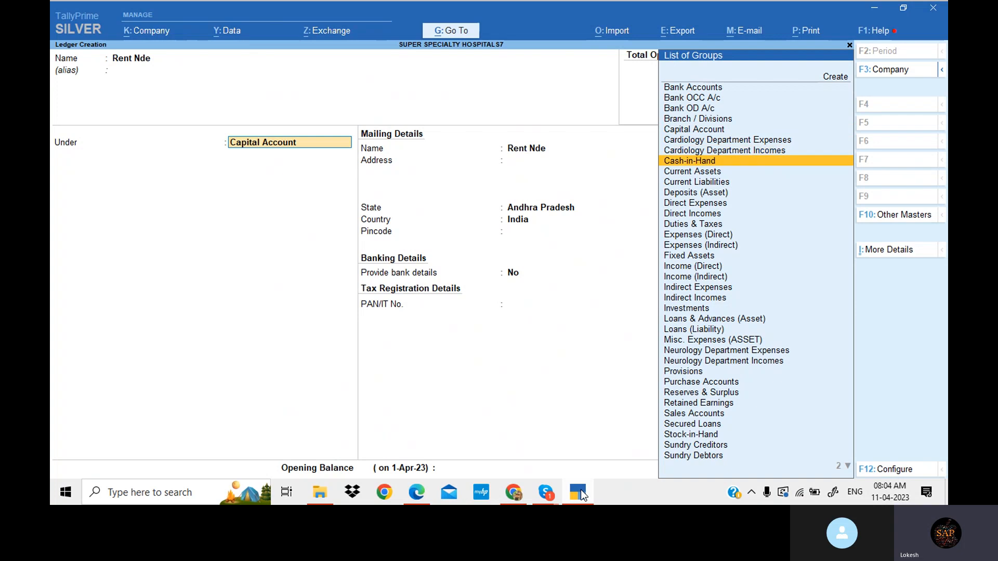
key("Down")
key("Down")
key("Down")
key("Down")
key("Down")
key("Down")
key("Down")
key("Down")
key("Down")
key("Down")
key("Down")
key("Down")
key("Down")
key("Down")
key("Down")
key("Down")
key("Down")
key("Down")
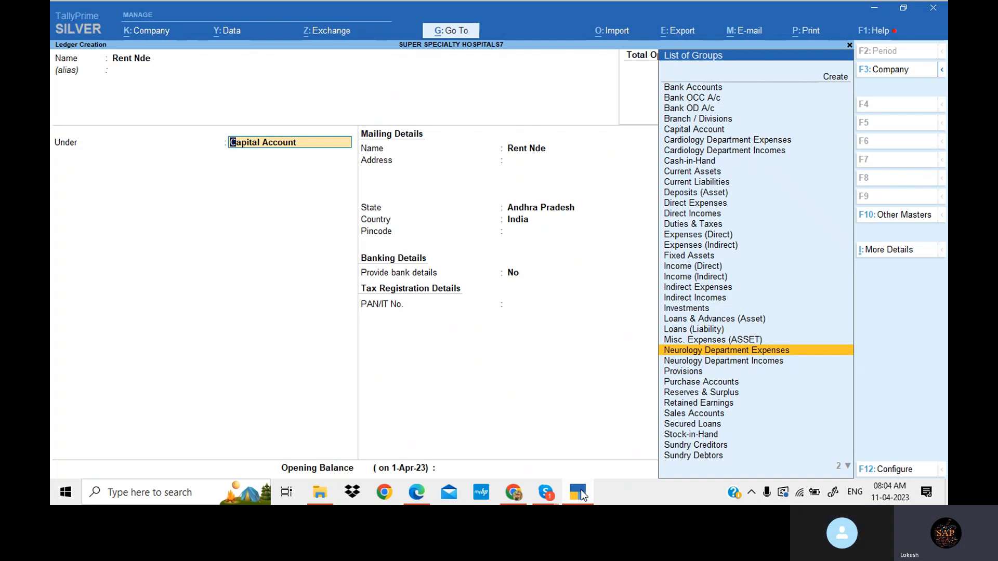
key("Return")
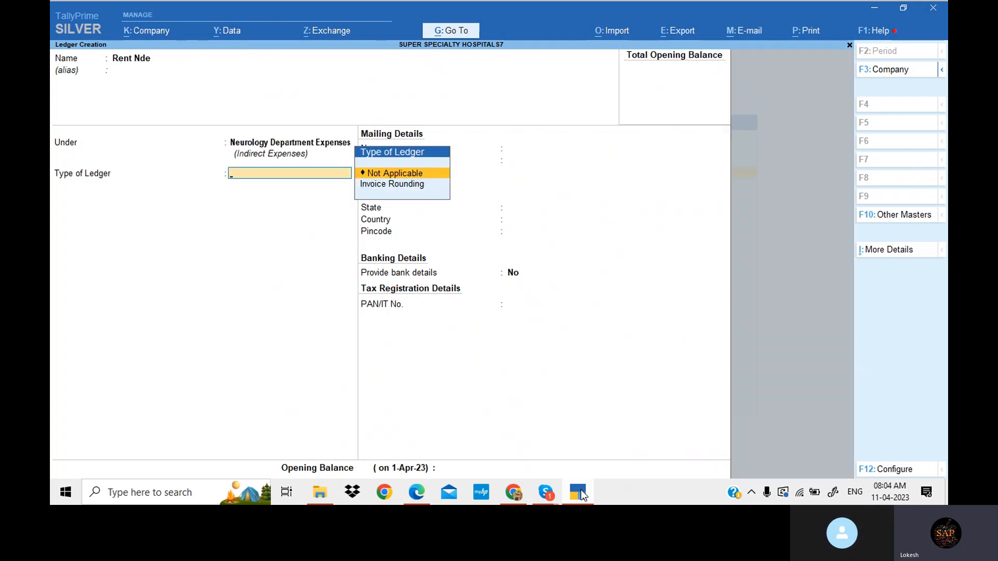
key("BackSpace")
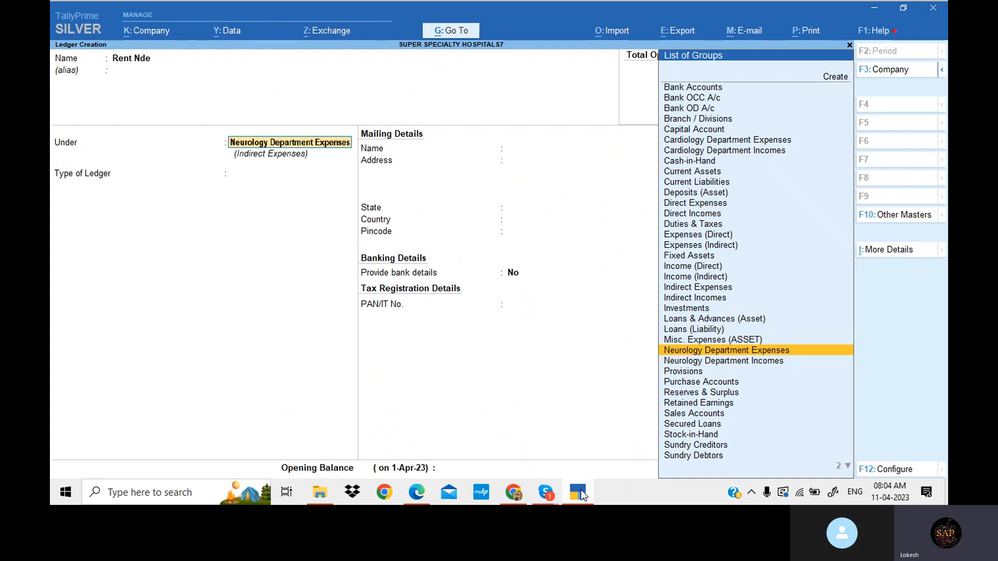
key("Return")
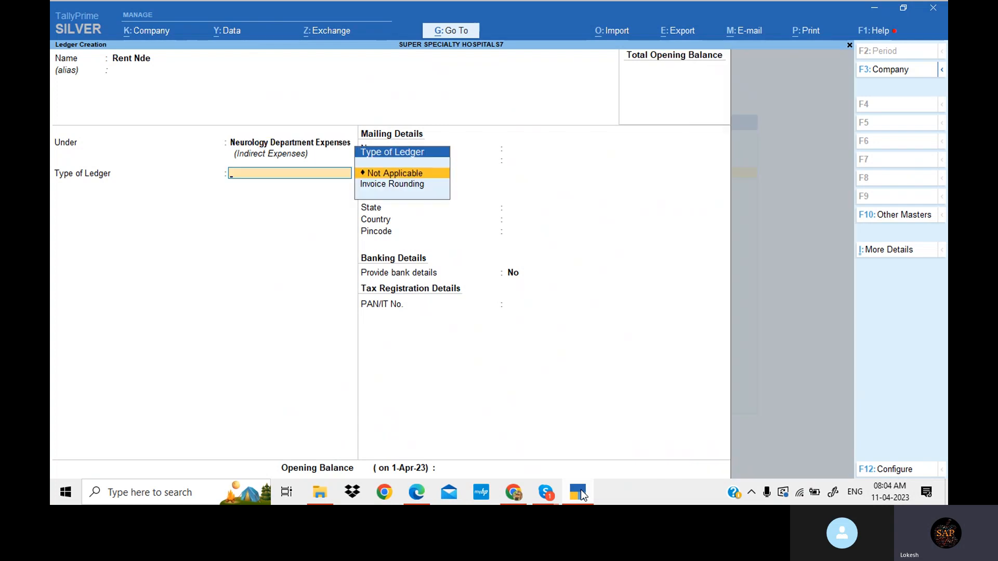
key("Return")
key("Return")
key("Return")
key("Return")
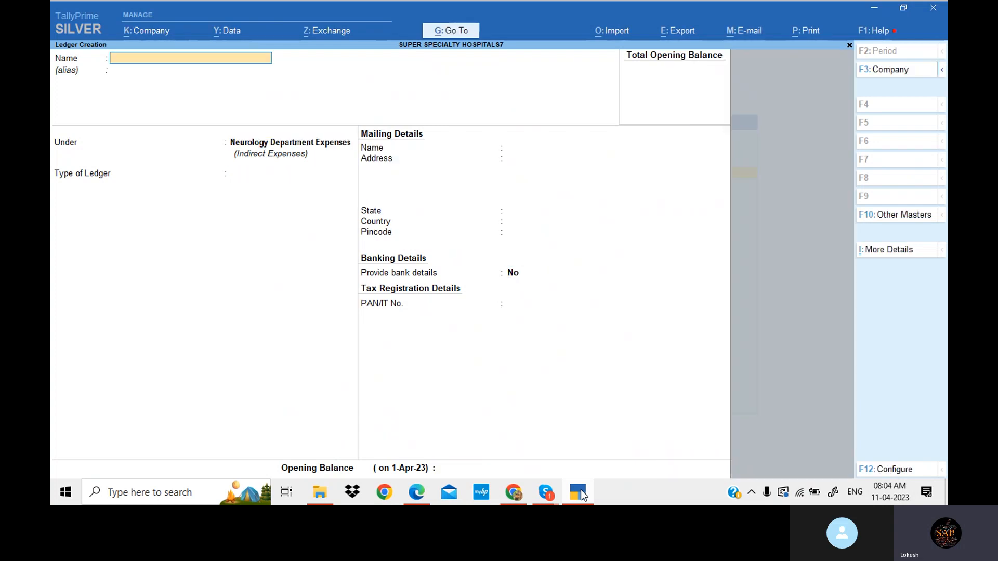
- Copy 'Salaries' from the Neurology Department Expenses list in the problem PDF
left_click(582, 495)
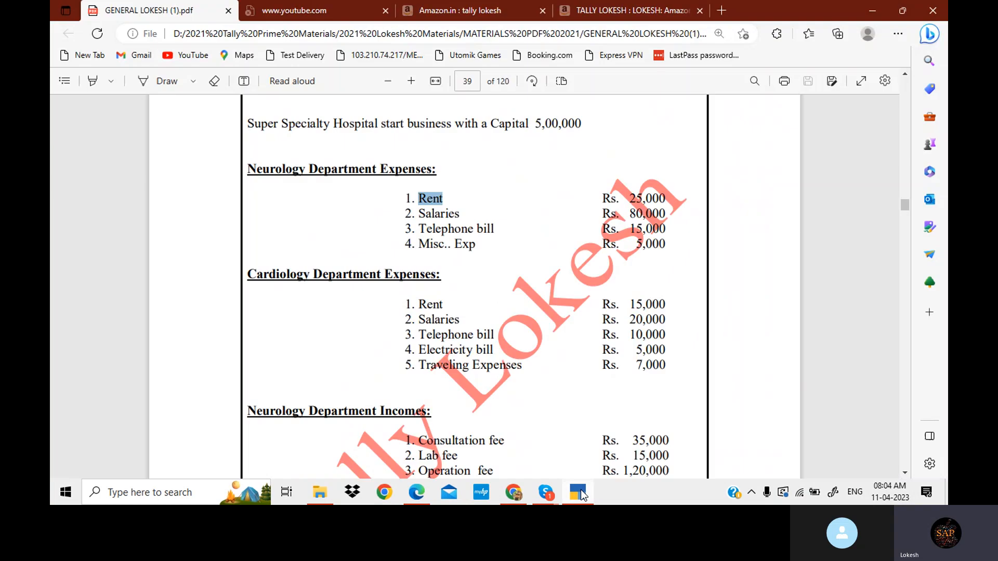
left_click_drag(418, 214, 460, 222)
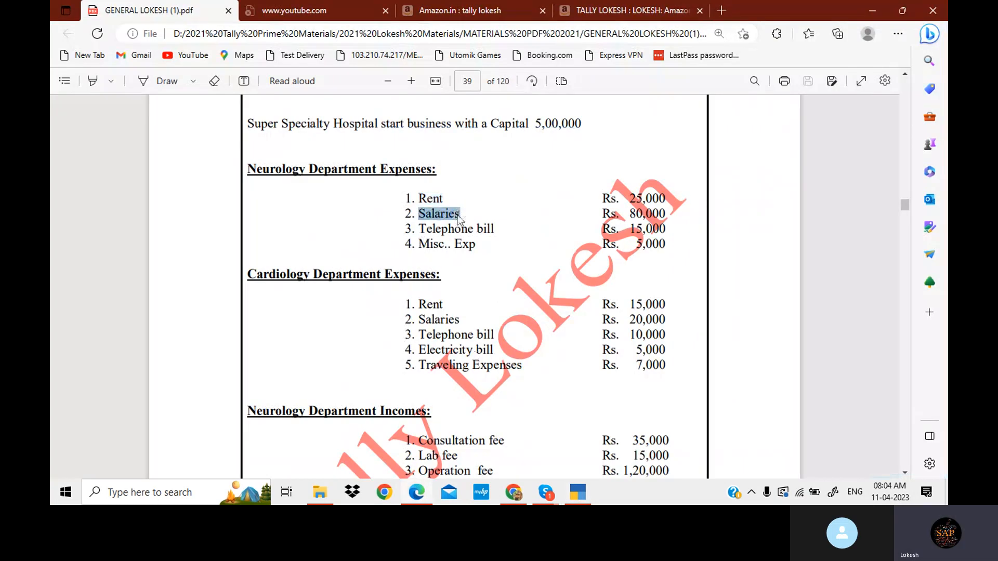
key("ctrl+c")
- Create the ledger Salaries Nde under Neurology Department Expenses
left_click(576, 491)
key("ctrl+v")
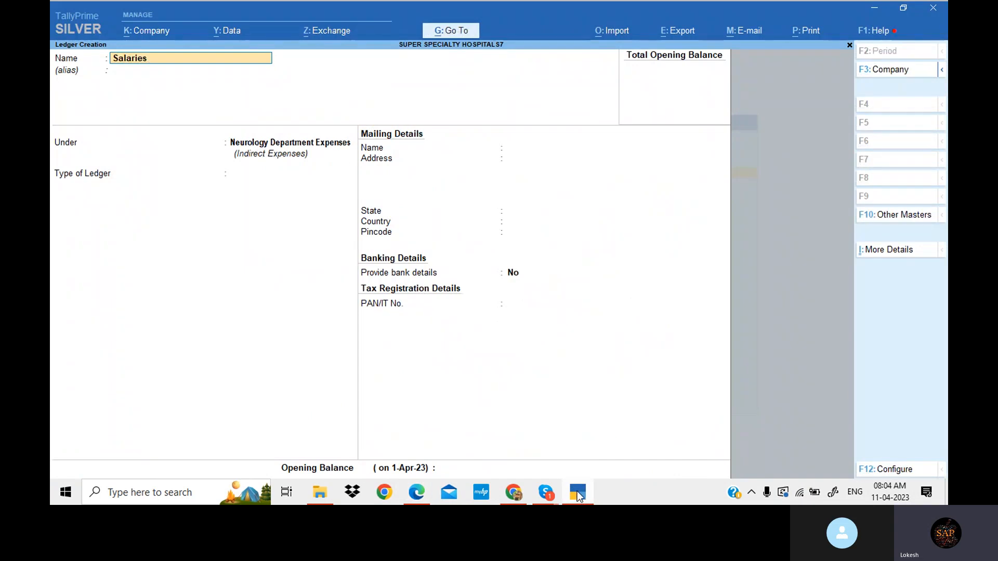
key("Return")
key("Return")
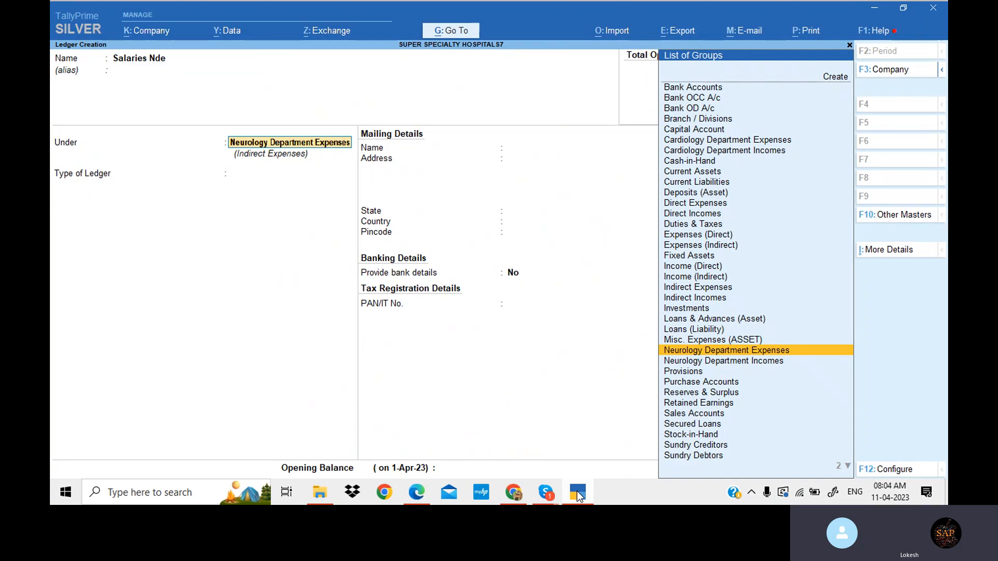
key("Return")
key("Return")
key("Return")
key("Return")
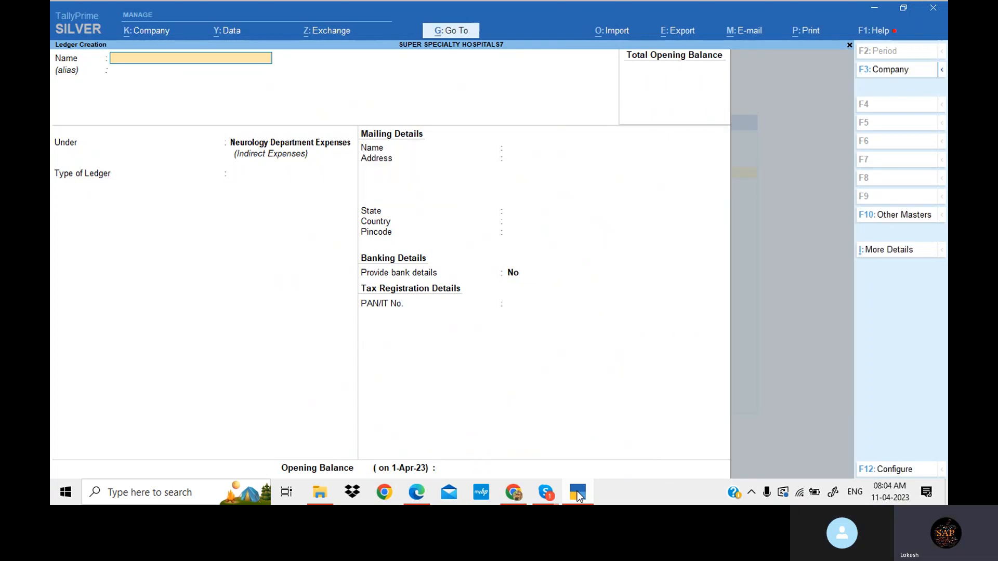
- Copy 'Telephone bill' from the Neurology Department Expenses list in the problem PDF
left_click(577, 491)
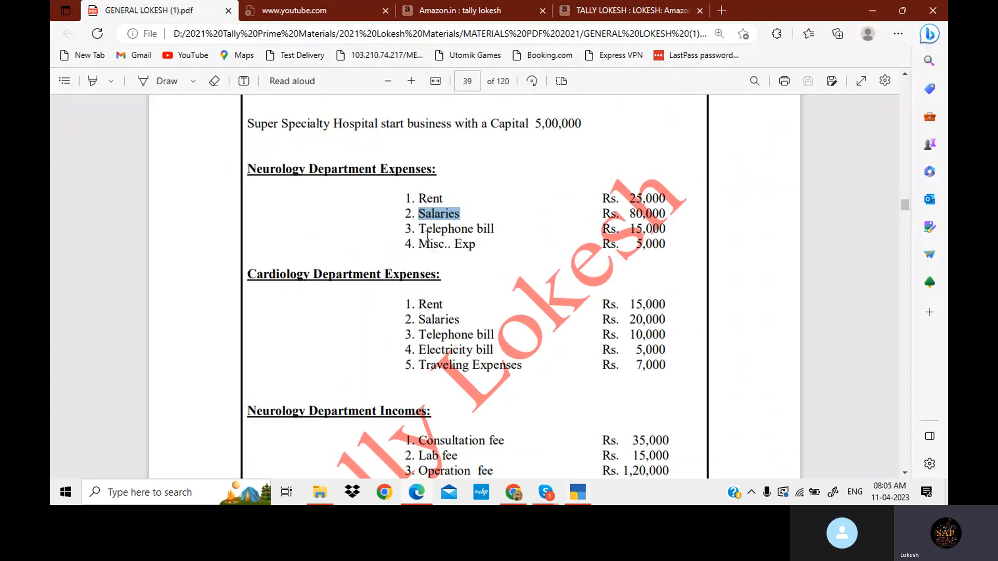
left_click_drag(419, 228, 492, 227)
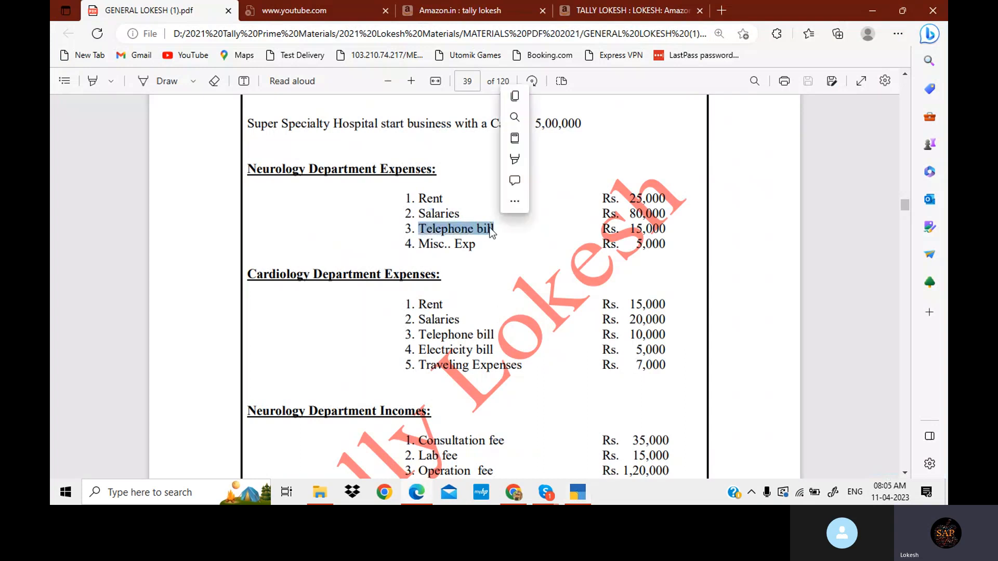
key("ctrl+c")
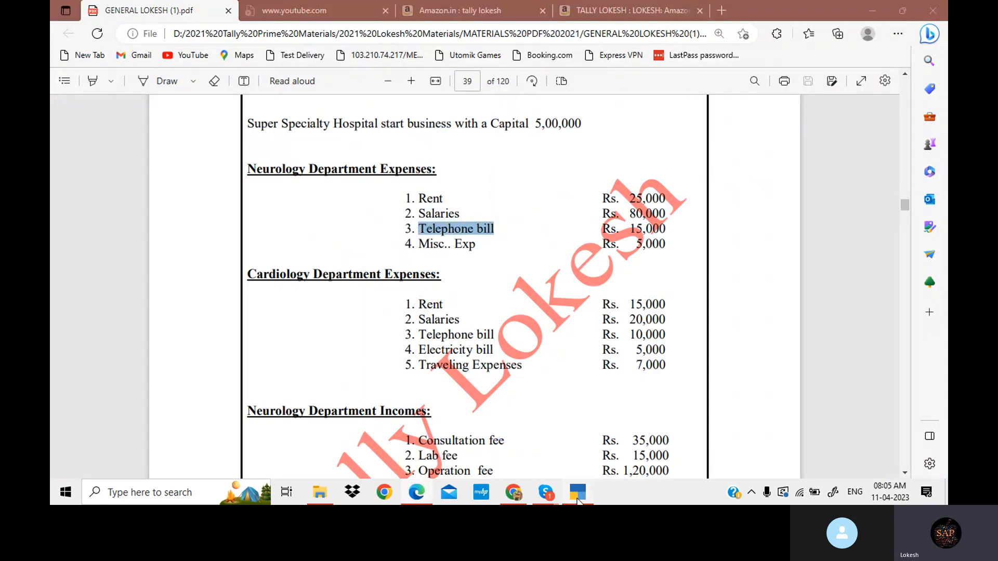
- Create the ledger Telephone bill Nde under Neurology Department Expenses
left_click(577, 496)
key("ctrl+alt+v")
type("n")
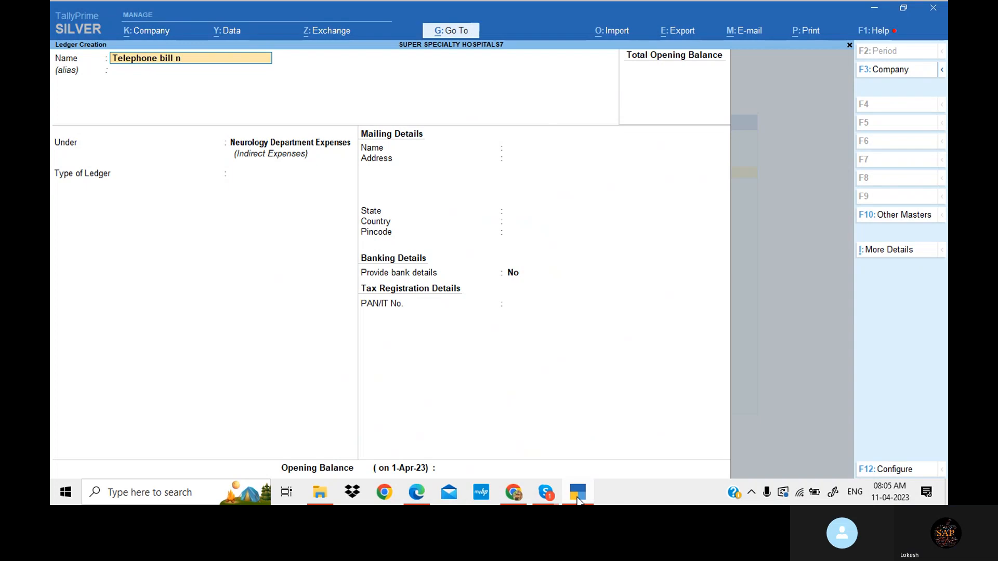
type("de")
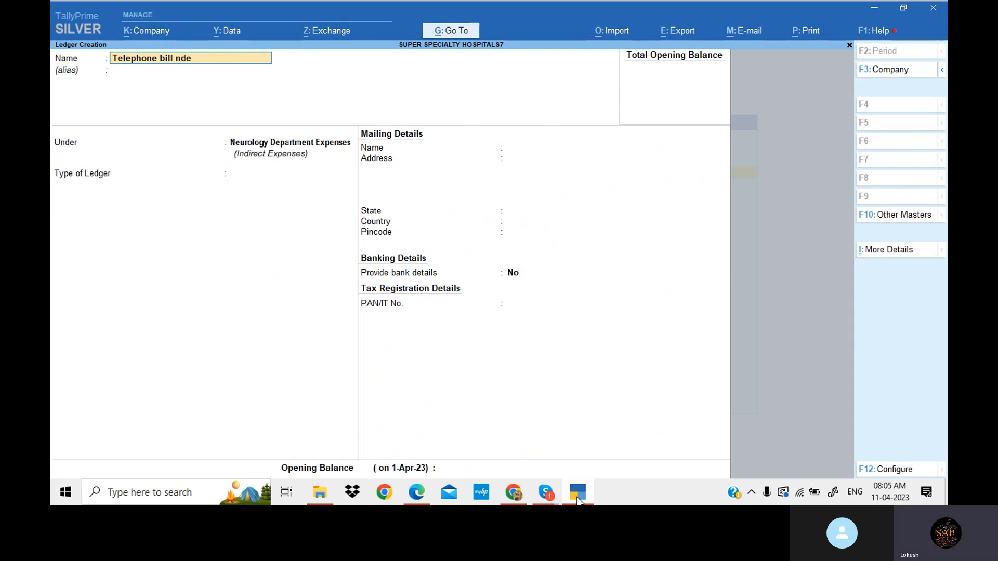
key("ctrl")
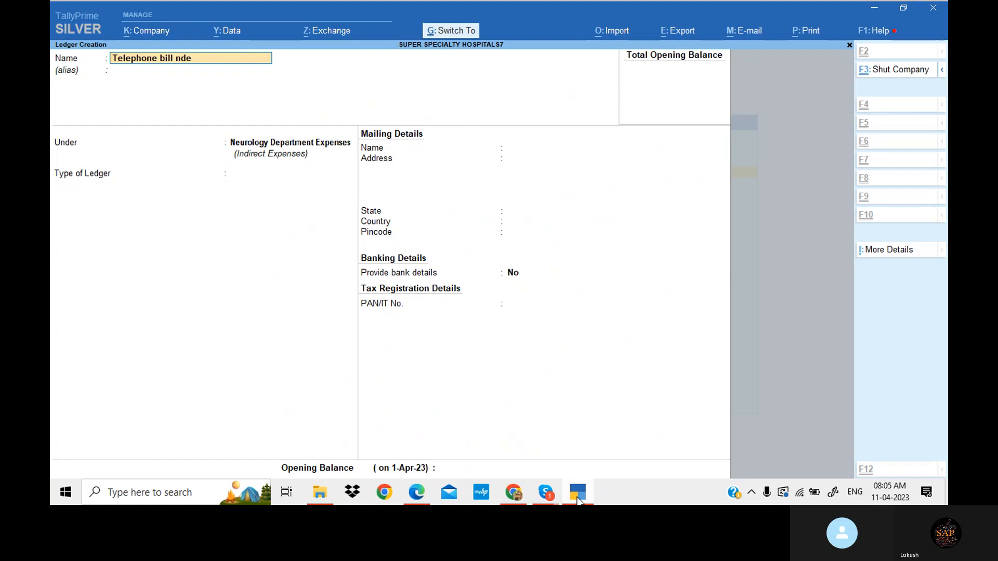
key("BackSpace")
key("BackSpace")
key("BackSpace")
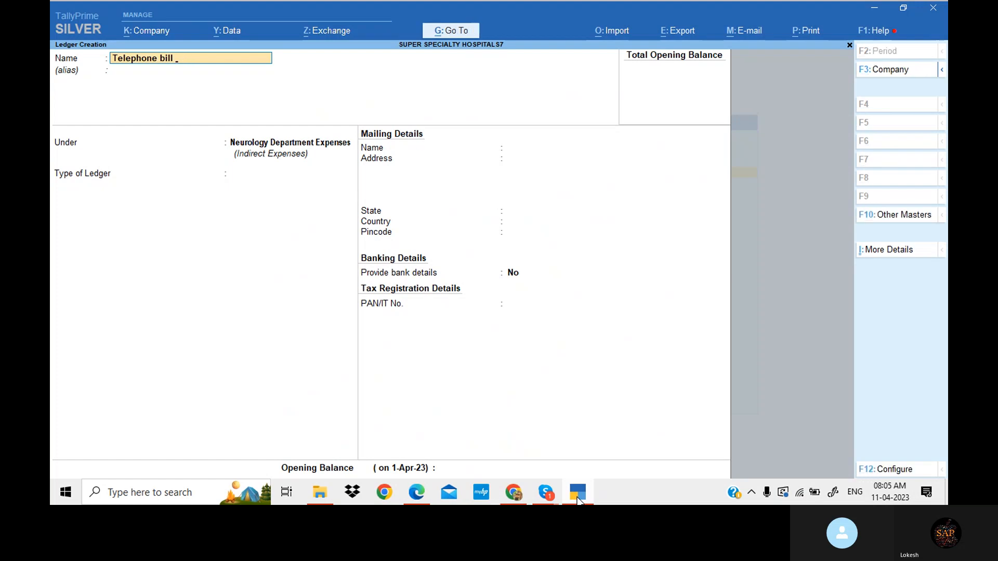
type("Nde")
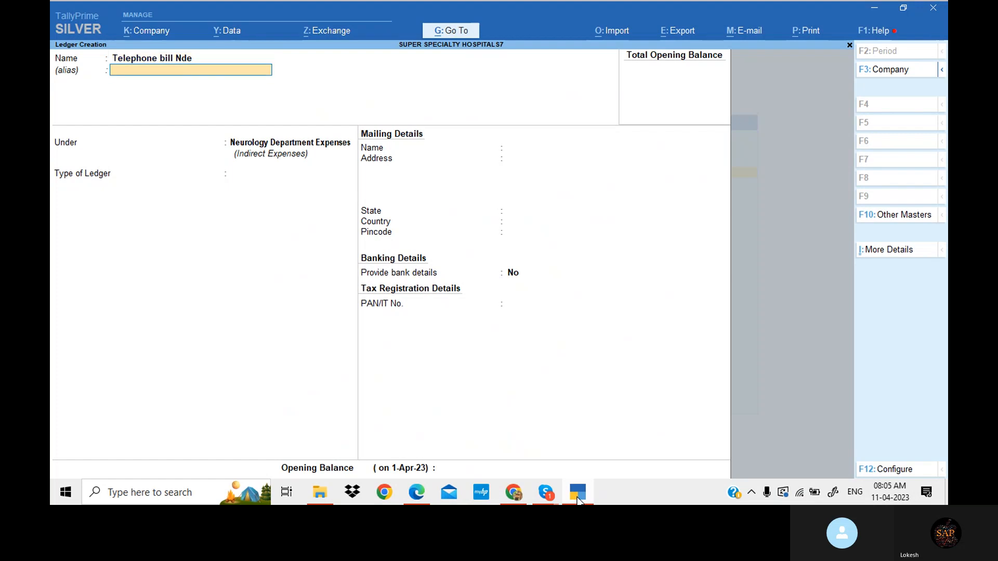
key("Return")
key("Return")
key("Return")
key("Return")
key("Return")
key("Return")
key("Return")
key("Return")
key("Return")
key("Return")
key("Return")
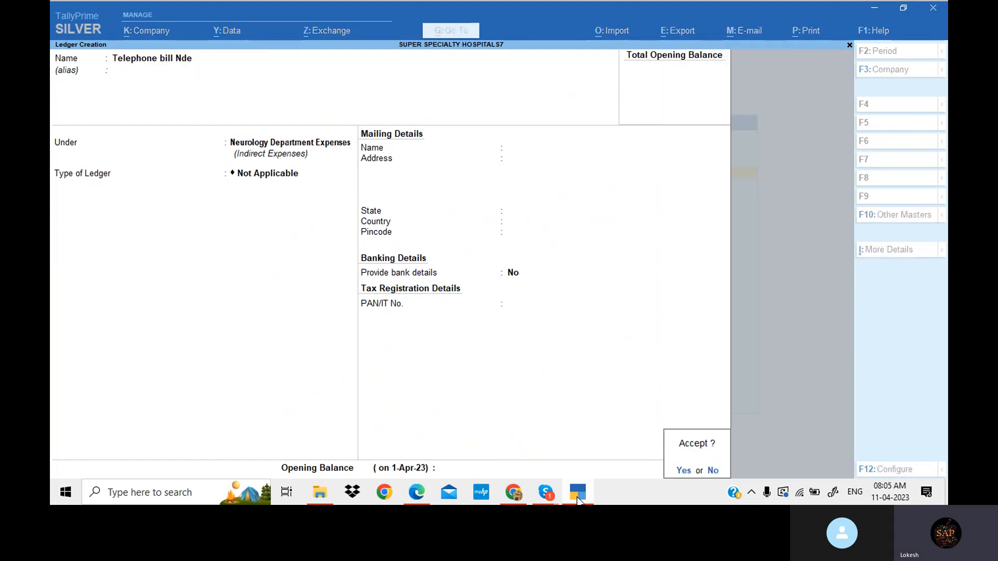
key("Return")
- Copy 'Misc.. Exp' from the Neurology Department Expenses list in the problem PDF
left_click(578, 493)
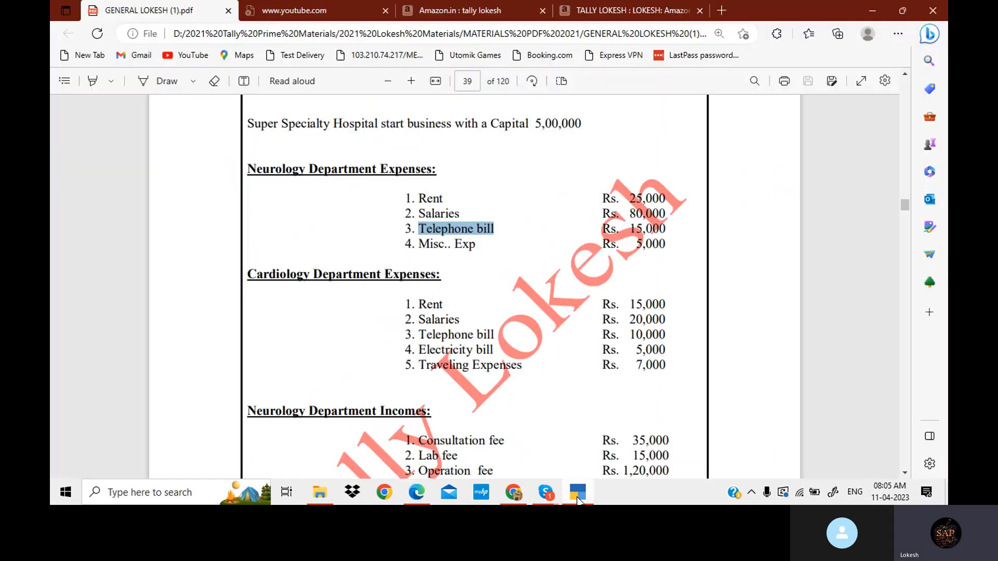
left_click_drag(419, 242, 476, 244)
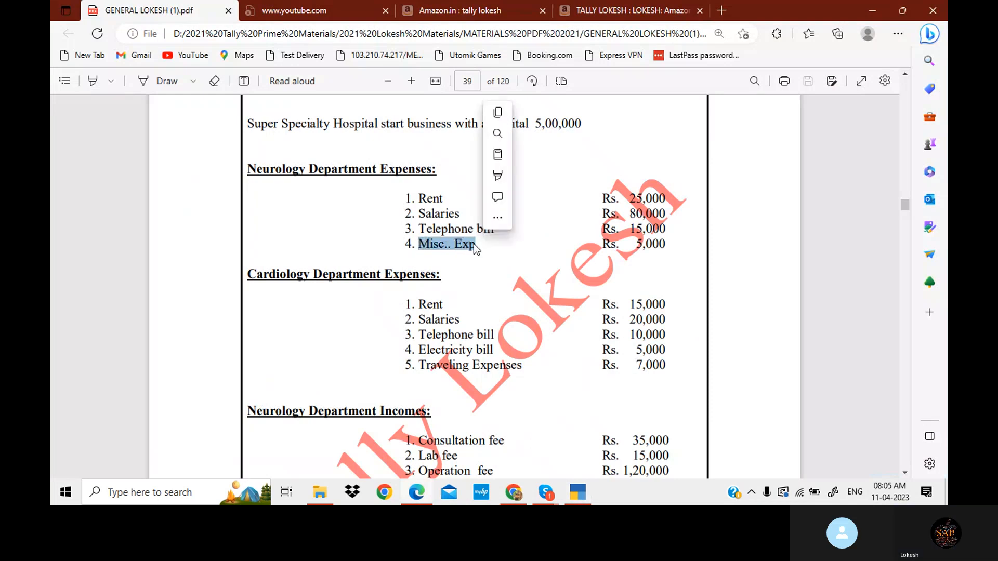
- Create the ledger Misc.. Exp Nde under Neurology Department Expenses
left_click(577, 492)
key("ctrl+alt+v")
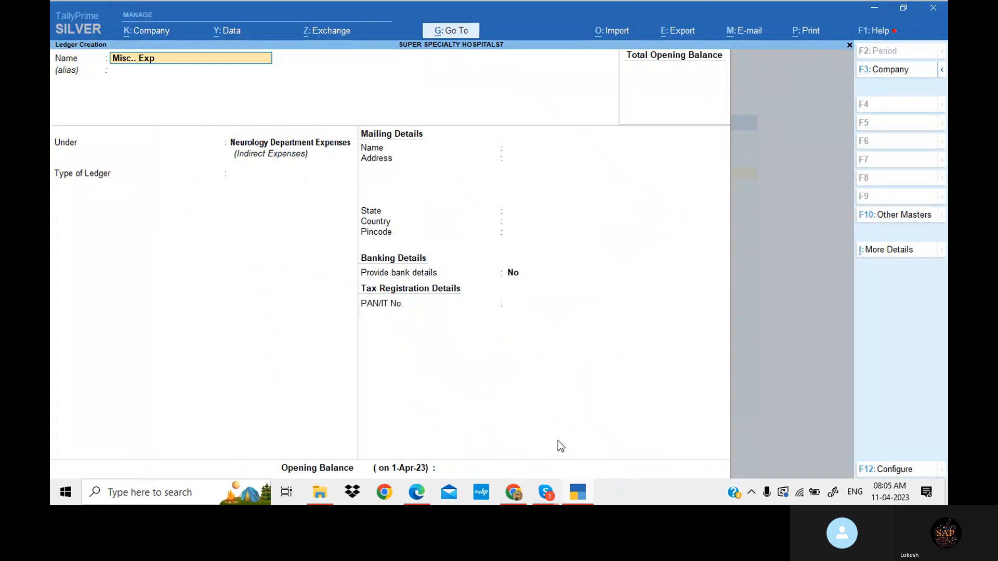
type("Nde")
key("Return")
key("Return")
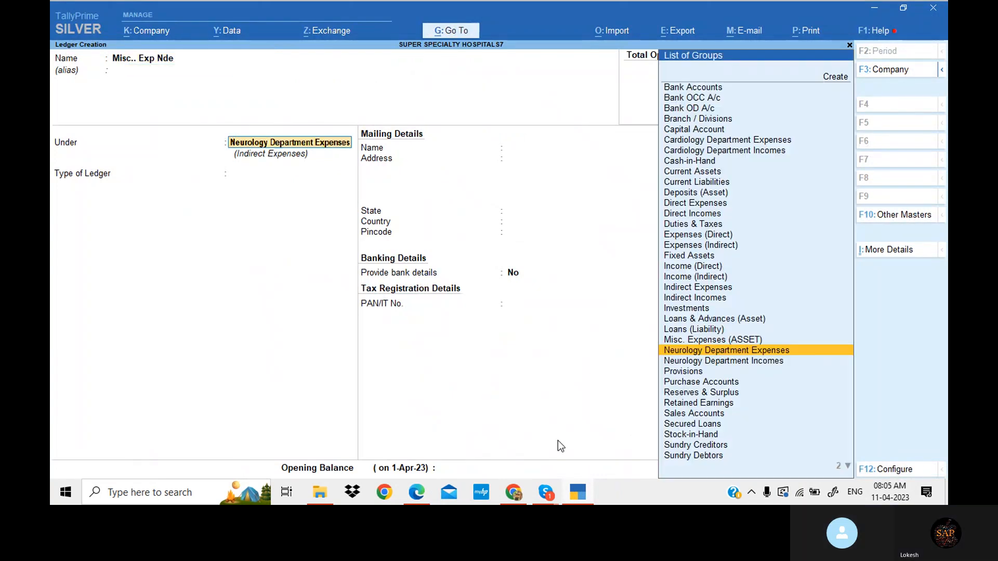
key("Return")
key("Return")
key("Return")
key("Return")
key("Return")
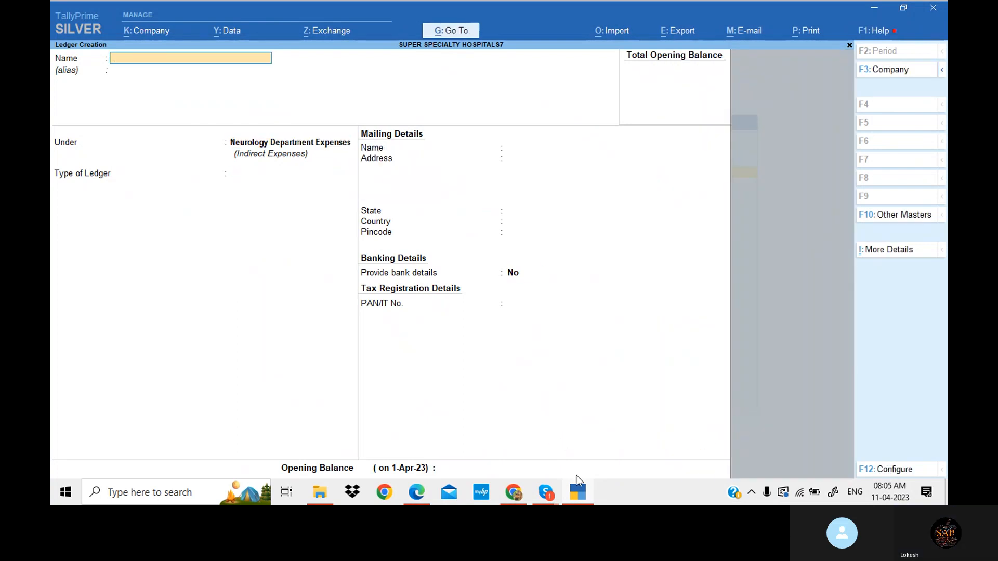
- Copy 'Rent' from the Cardiology Department Expenses list in the problem PDF
left_click(578, 494)
scroll(429, 318, "down", 2)
scroll(429, 319, "down", 1)
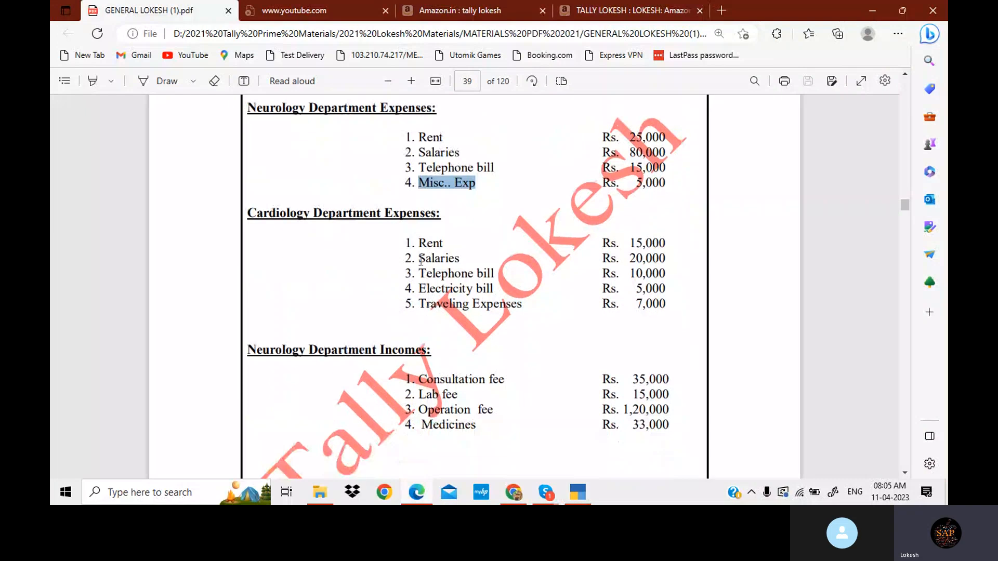
left_click_drag(418, 242, 441, 239)
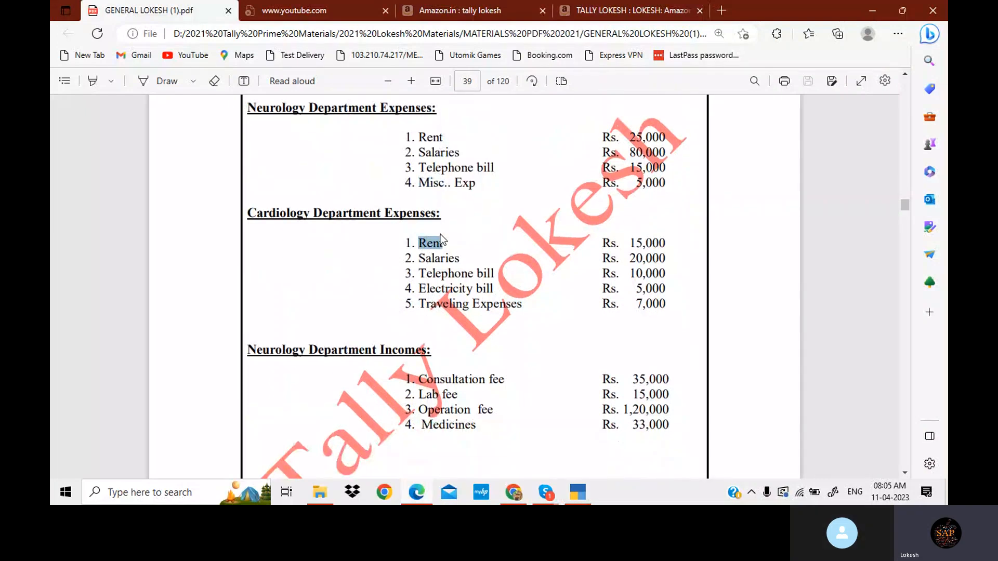
- Create the ledger Rent Cde under Cardiology Department Expenses
left_click(577, 494)
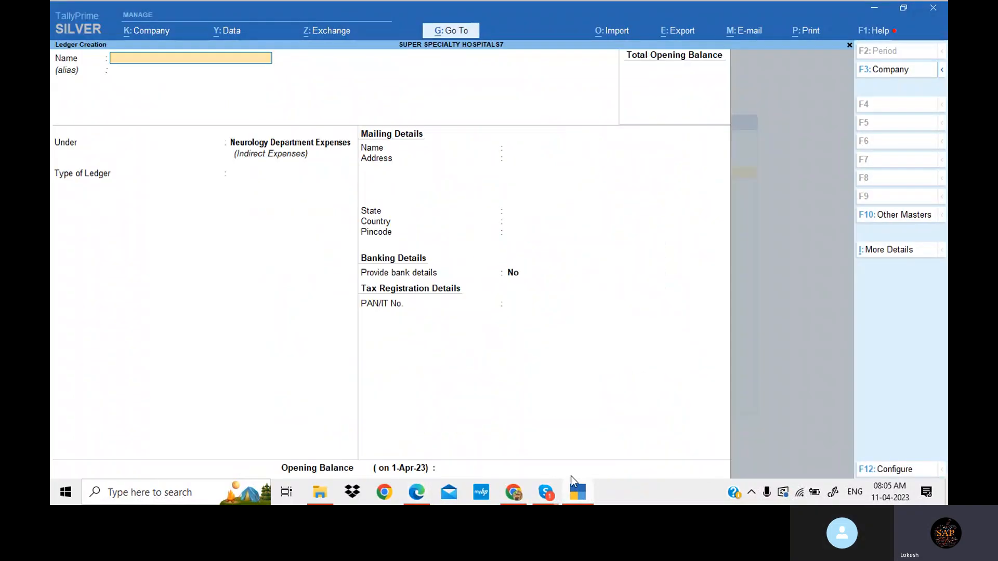
key("ctrl+alt+v")
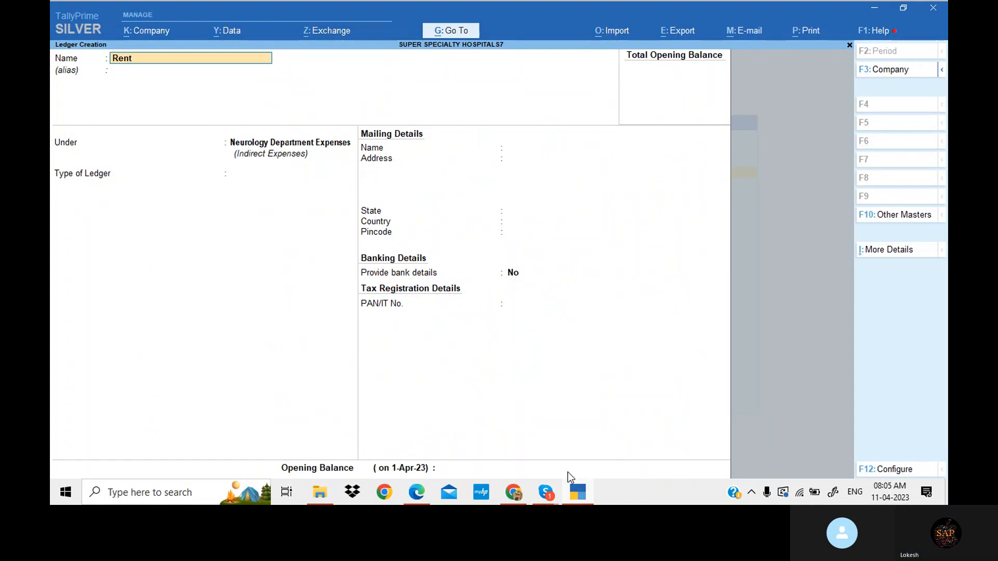
type("Cde")
key("Return")
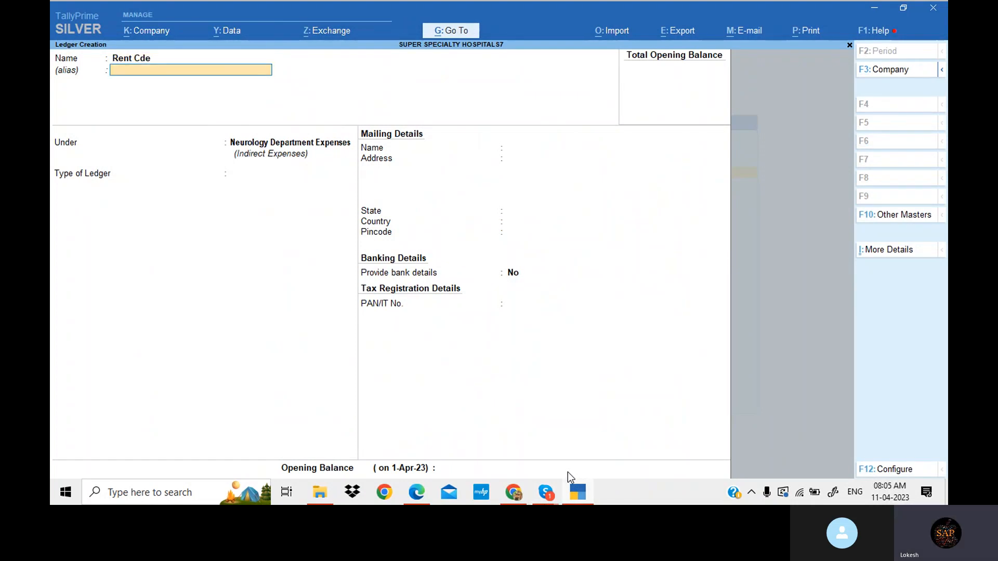
key("Return")
key("Up")
key("Up")
key("Up")
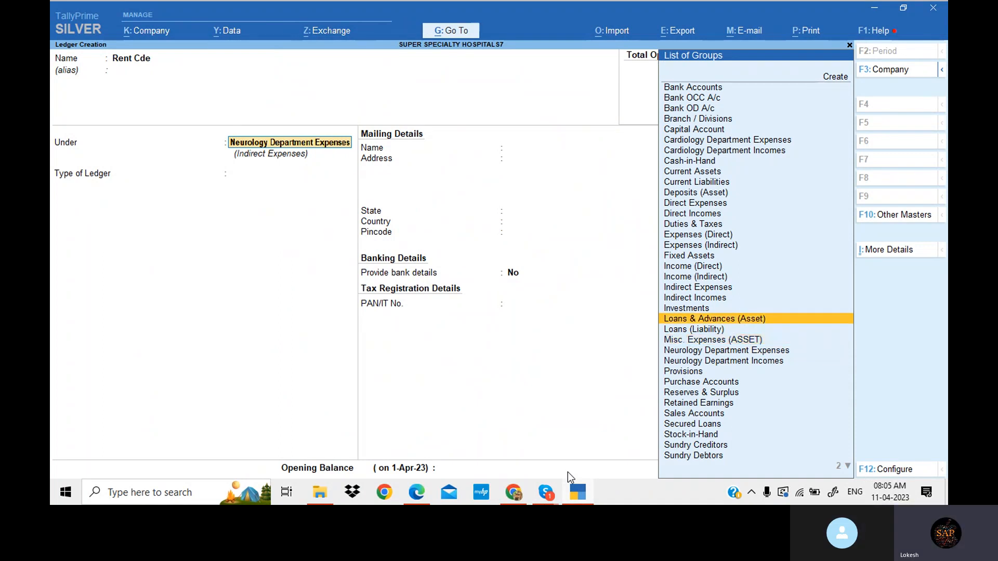
key("Up")
key("Up")
key("Up")
key("Up")
key("Up")
key("Up")
key("Up")
key("Up")
key("Up")
key("Up")
key("Up")
key("Up")
key("Up")
key("Up")
key("Up")
key("Up")
key("Up")
key("Return")
key("Return")
key("Return")
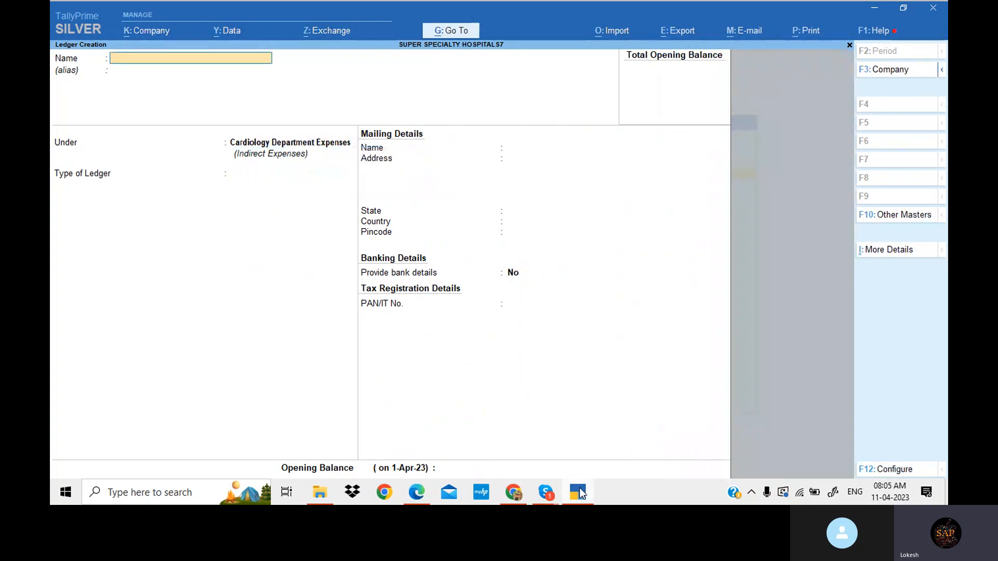
- Copy 'Salaries' from the Cardiology Department Expenses list in the problem PDF
left_click(580, 493)
left_click_drag(419, 258, 461, 257)
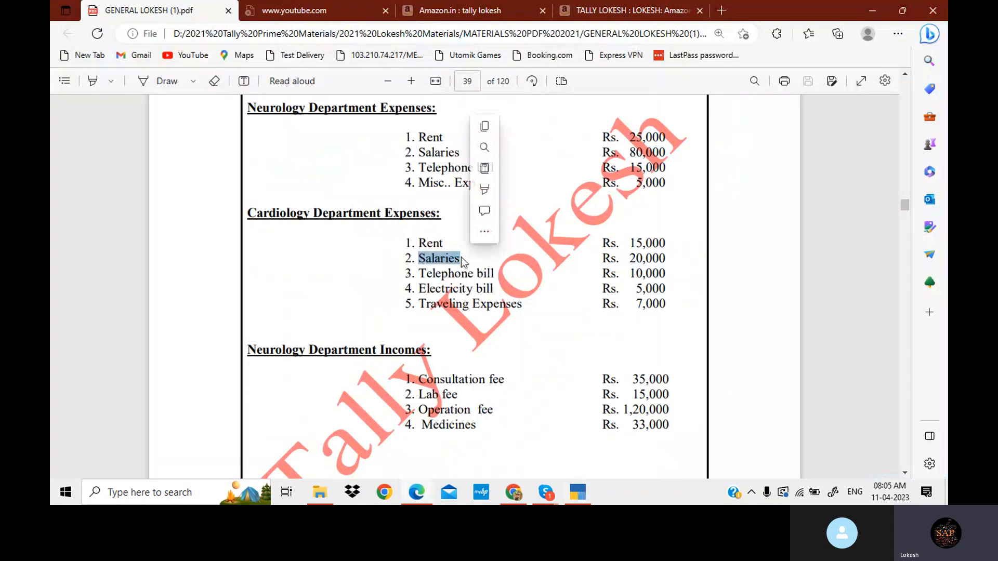
- Create the ledger Salaries Cde under Cardiology Department Expenses
left_click(577, 493)
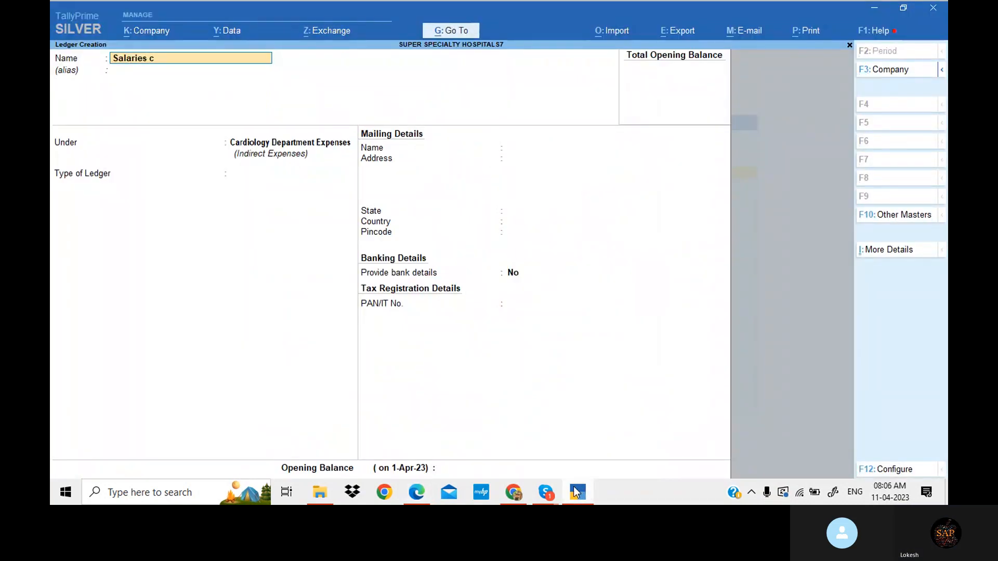
type("de")
key("Return")
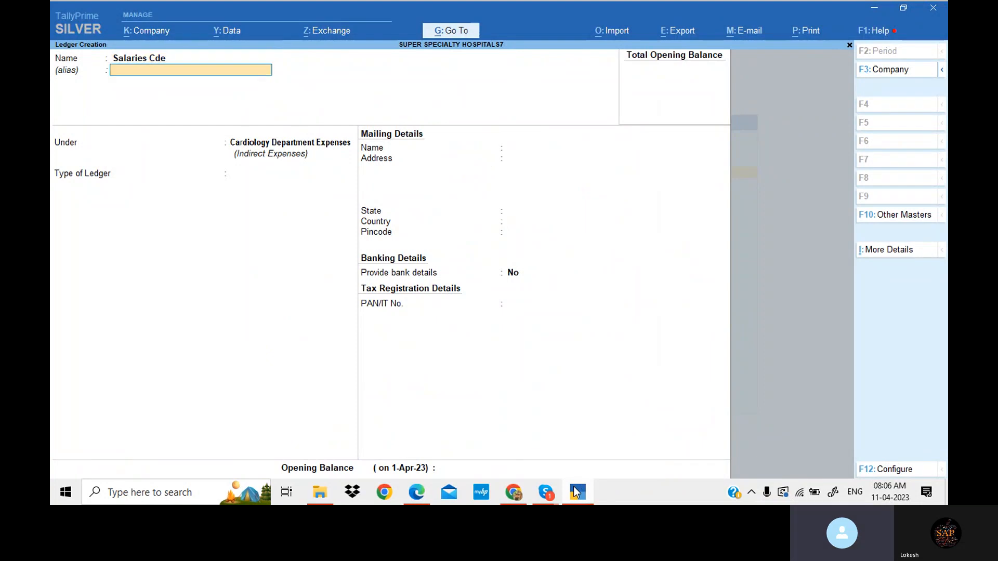
key("Return")
key("Return")
key("Return")
key("Return")
key("Return")
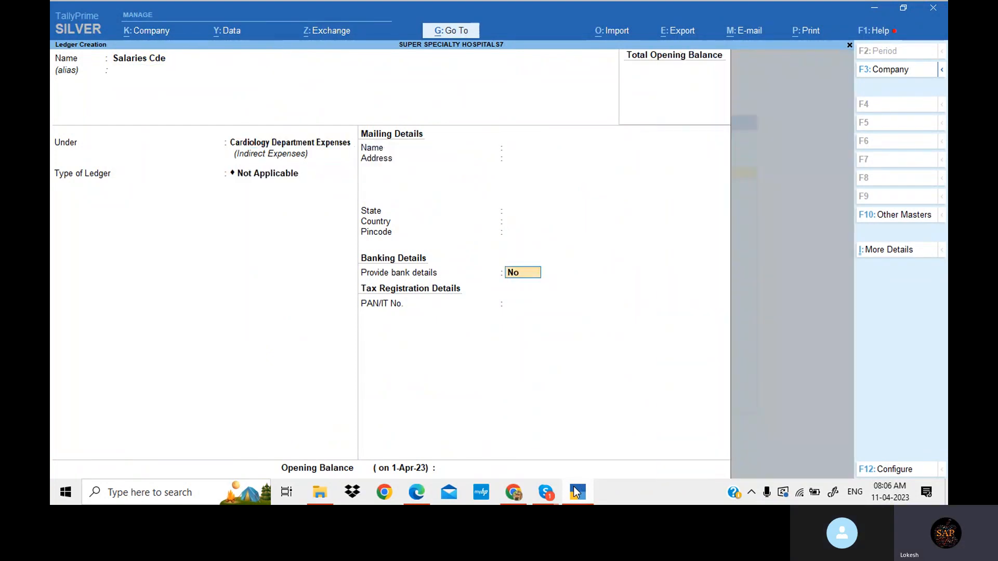
key("Return")
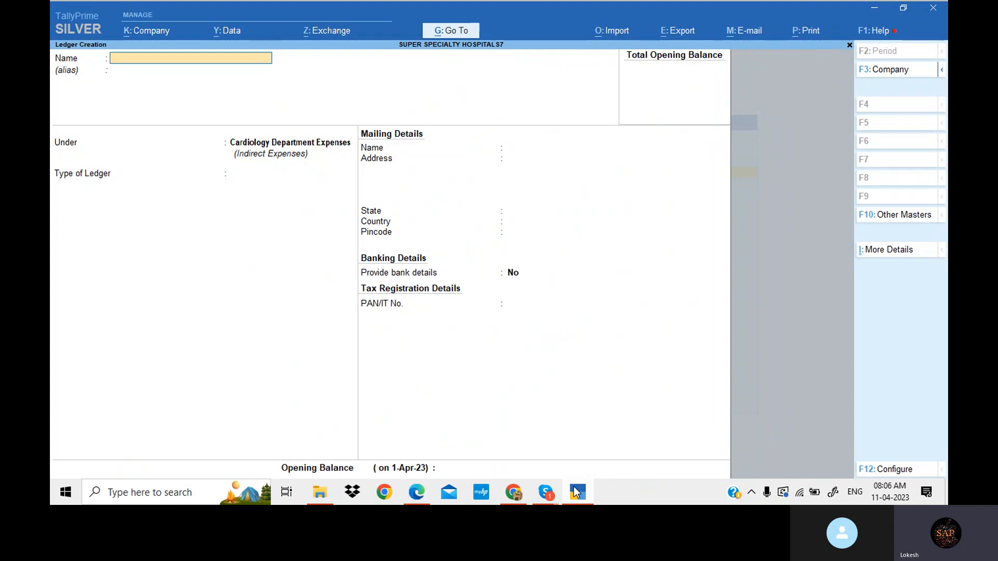
- Copy 'Telephone bill' from the Cardiology Department Expenses list in the problem PDF
left_click(416, 491)
left_click_drag(419, 273, 495, 272)
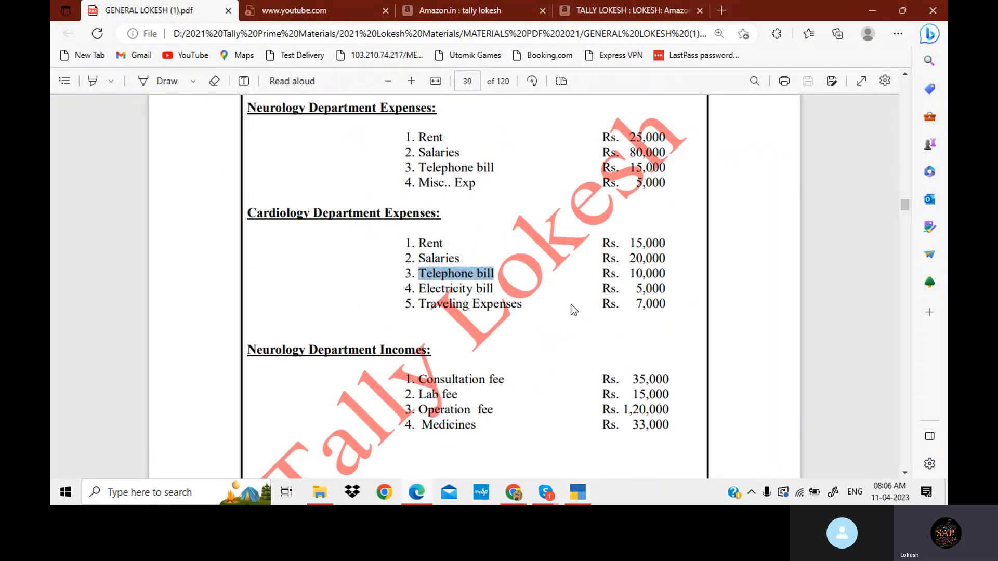
- Create the ledger Telephone bill Cde under Cardiology Department Expenses
left_click(585, 501)
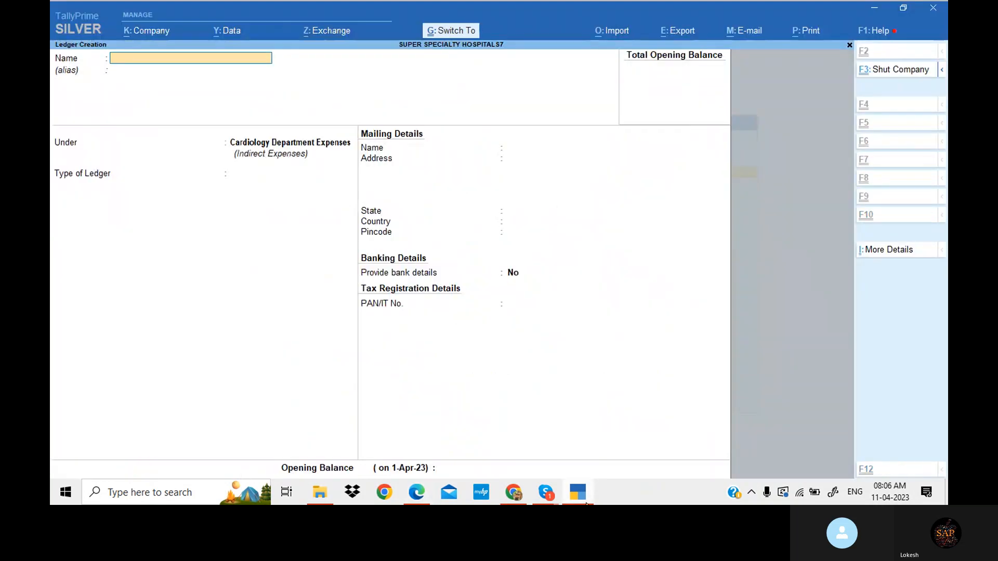
type("Telephone bill")
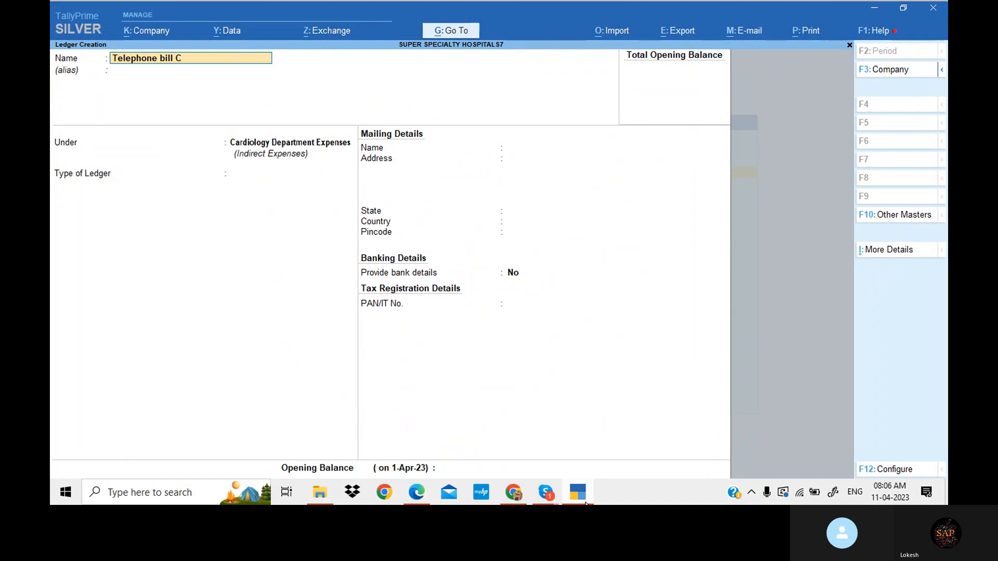
key("Return")
key("Return")
key("Return")
key("Return")
key("Return")
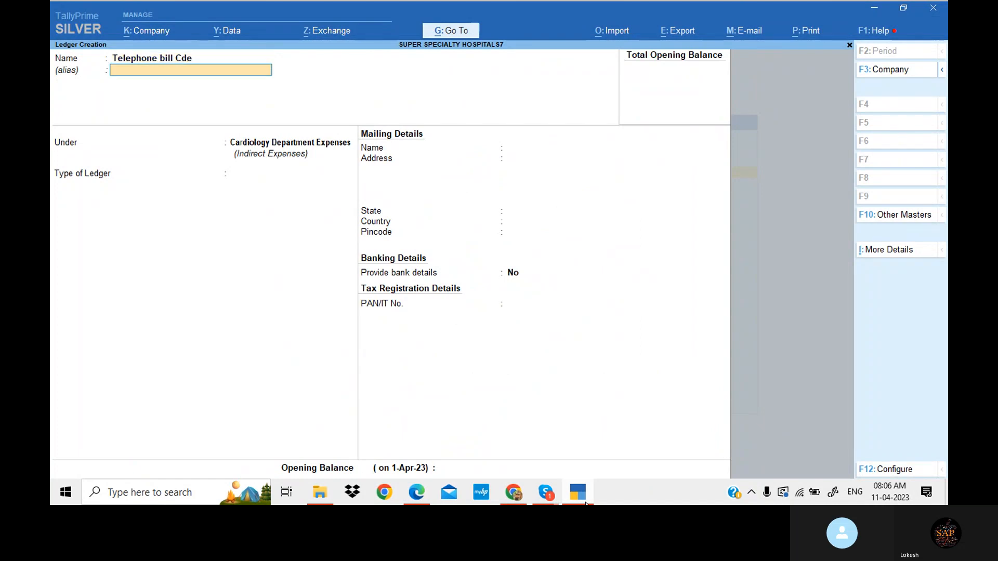
key("Return")
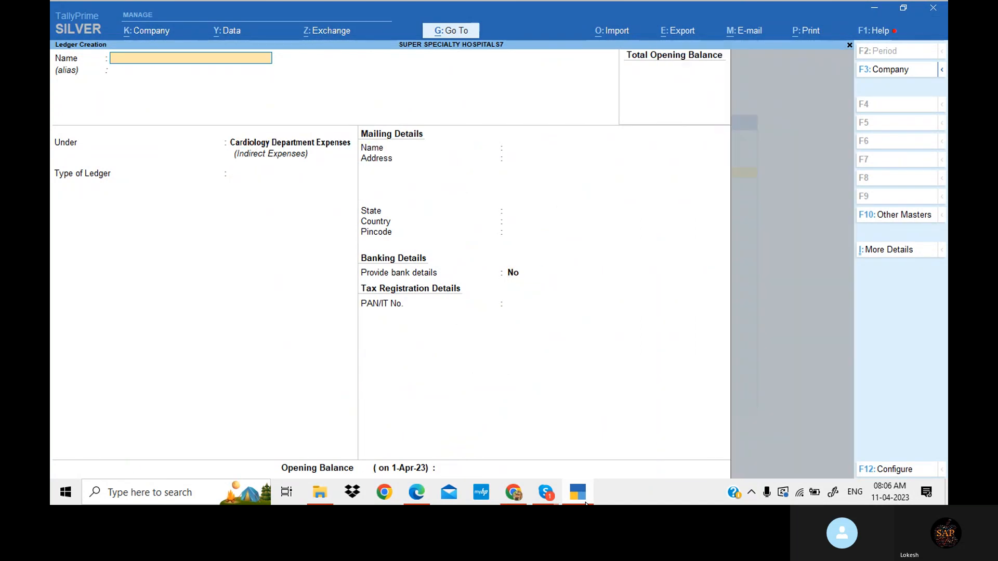
- Copy 'Electricity bill' from the Cardiology Department Expenses list in the problem PDF
left_click(586, 502)
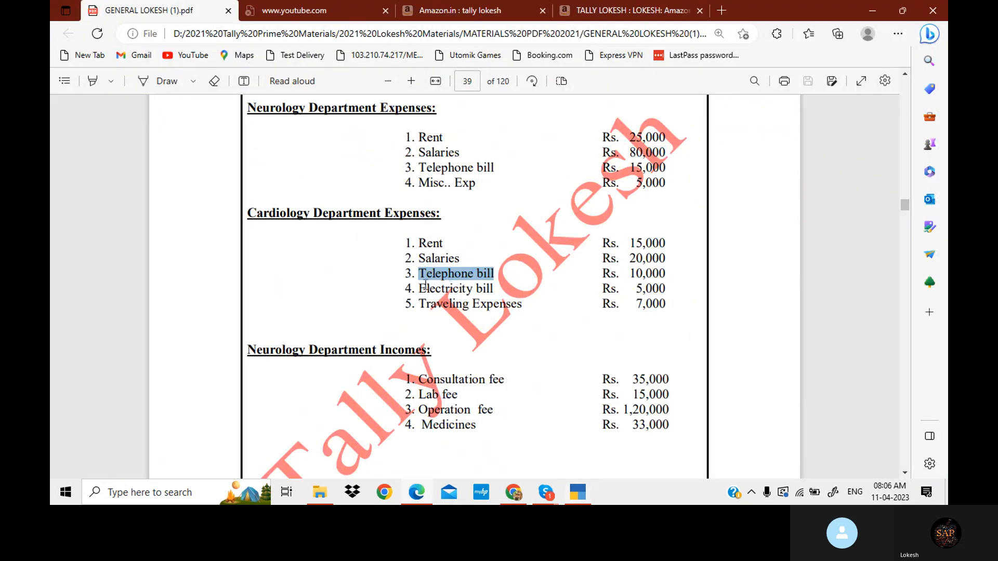
left_click(422, 287)
left_click_drag(422, 286, 494, 287)
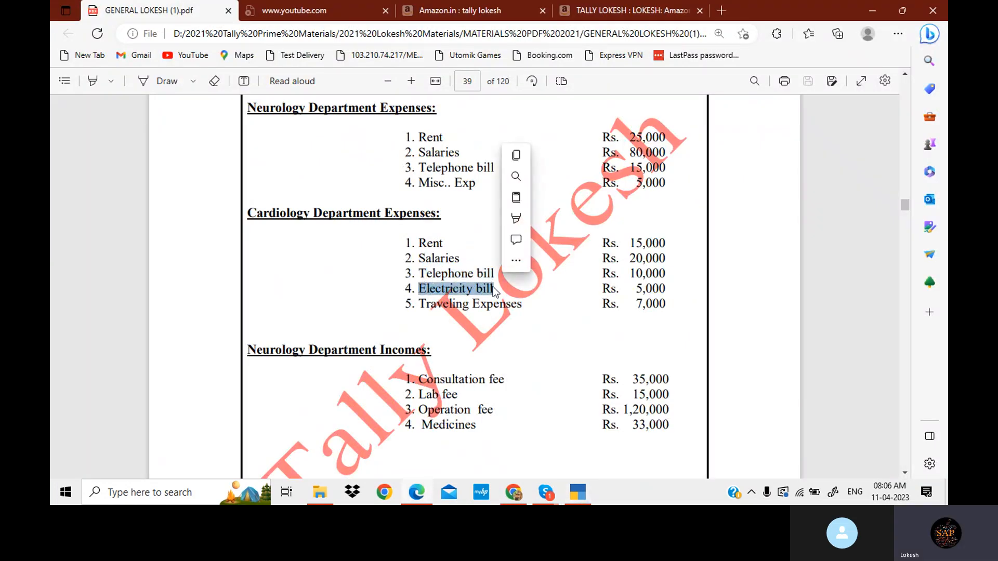
- Create the ledger Electricity bill Cde under Cardiology Department Expenses
left_click(572, 493)
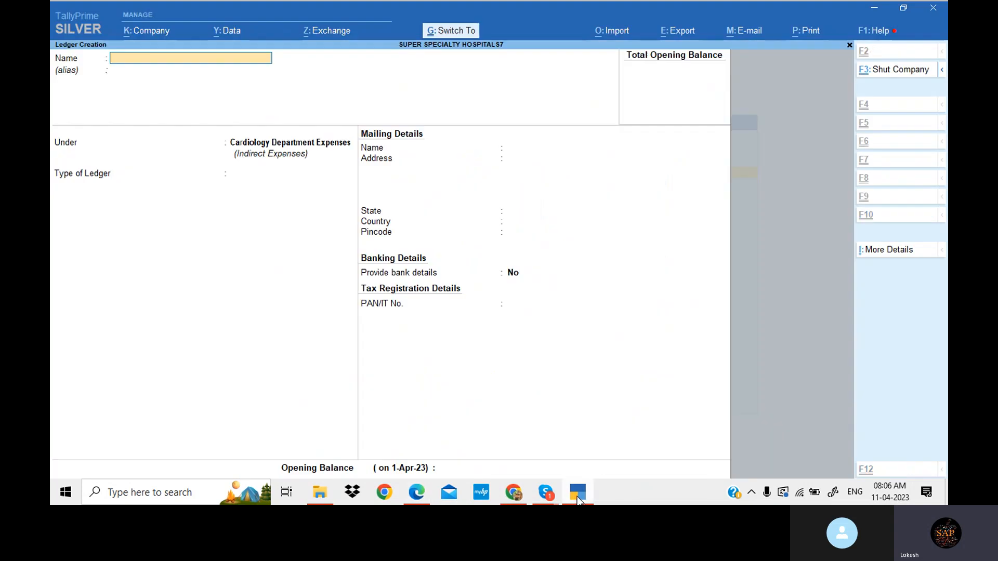
key("ctrl+alt+v")
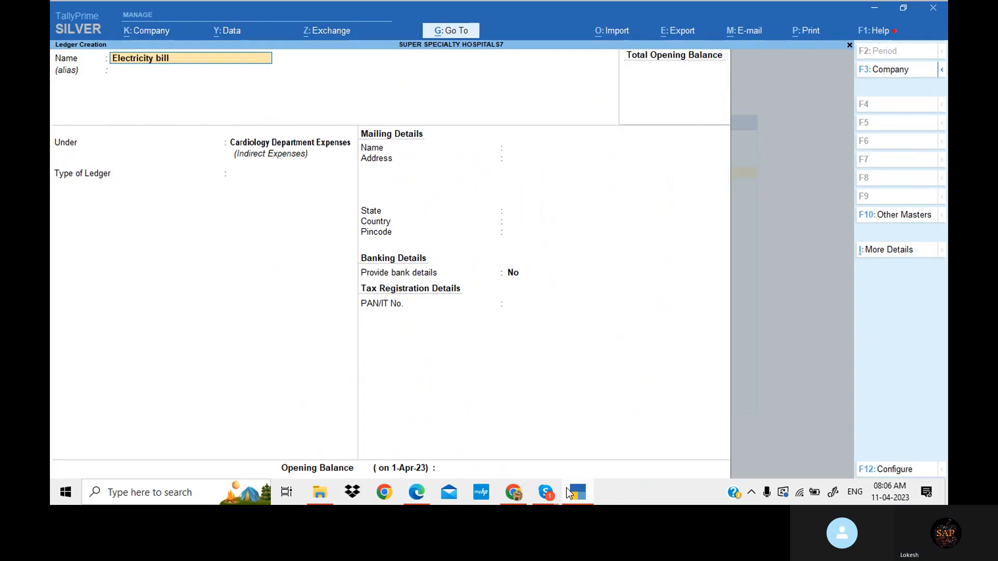
type("Cde")
key("Return")
key("Return")
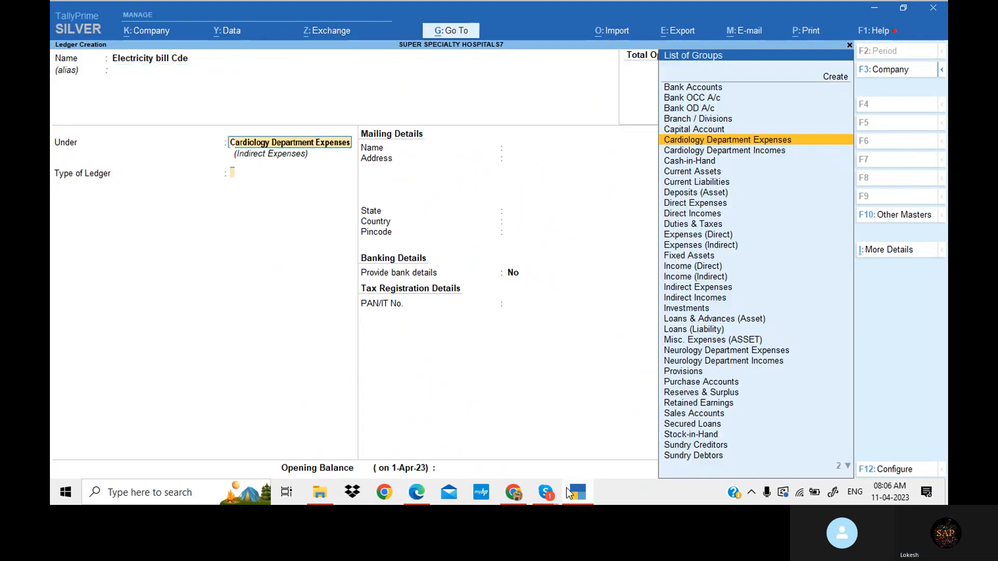
key("Return")
key("Return")
key("Return")
key("Return")
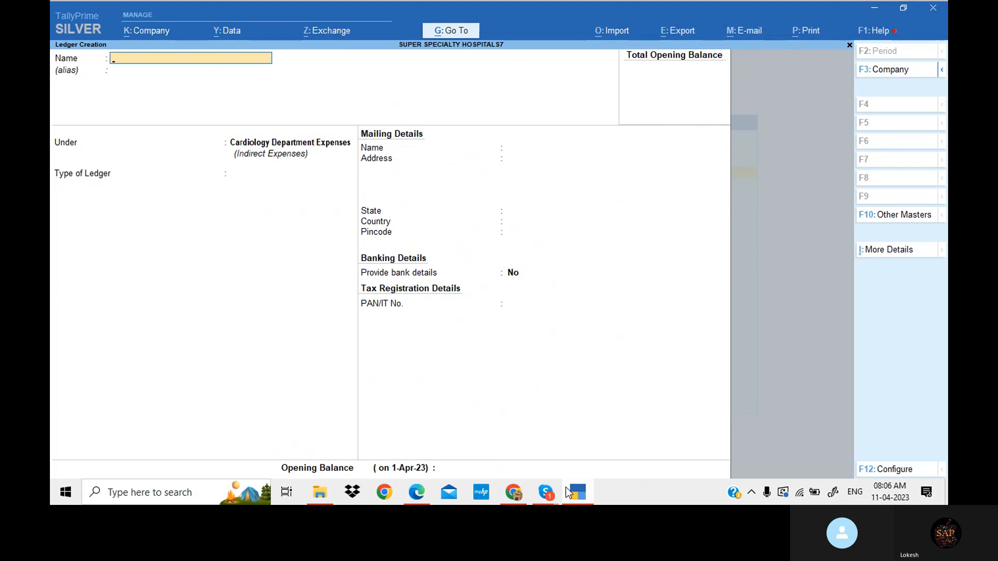
- Copy 'Traveling Expenses' from the Cardiology Department Expenses list in the problem PDF
left_click(572, 492)
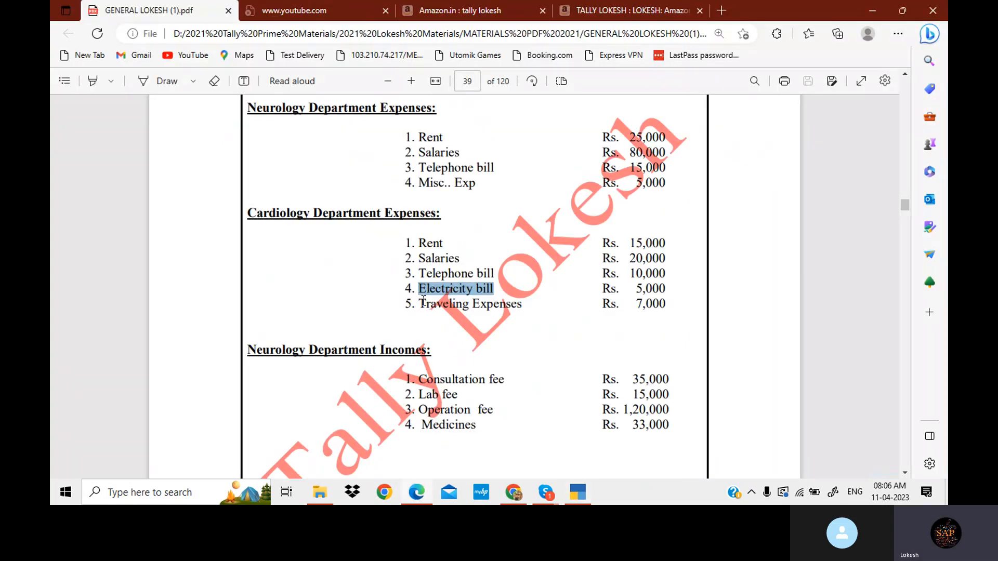
left_click_drag(418, 304, 525, 310)
key("ctrl+c")
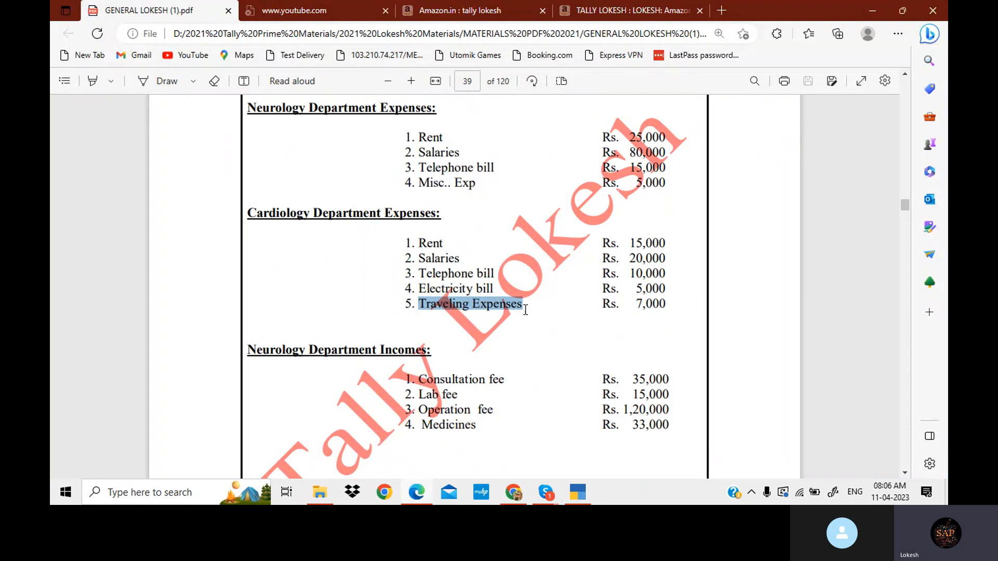
- Create the ledger Traveling Expenses Cde under Cardiology Department Expenses
left_click(583, 500)
key("ctrl+v")
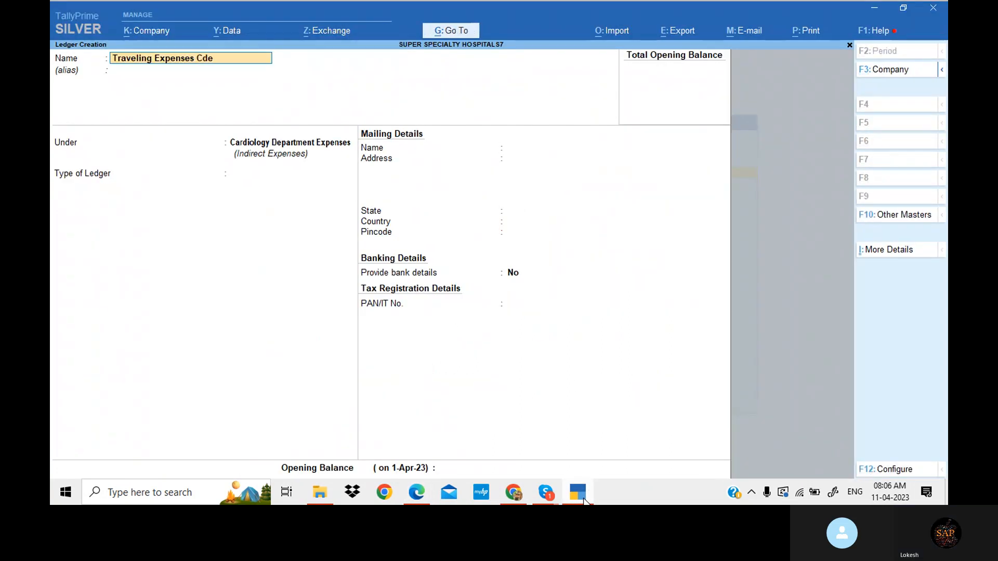
type("Cde")
key("Return")
key("Return")
key("Return")
key("Return")
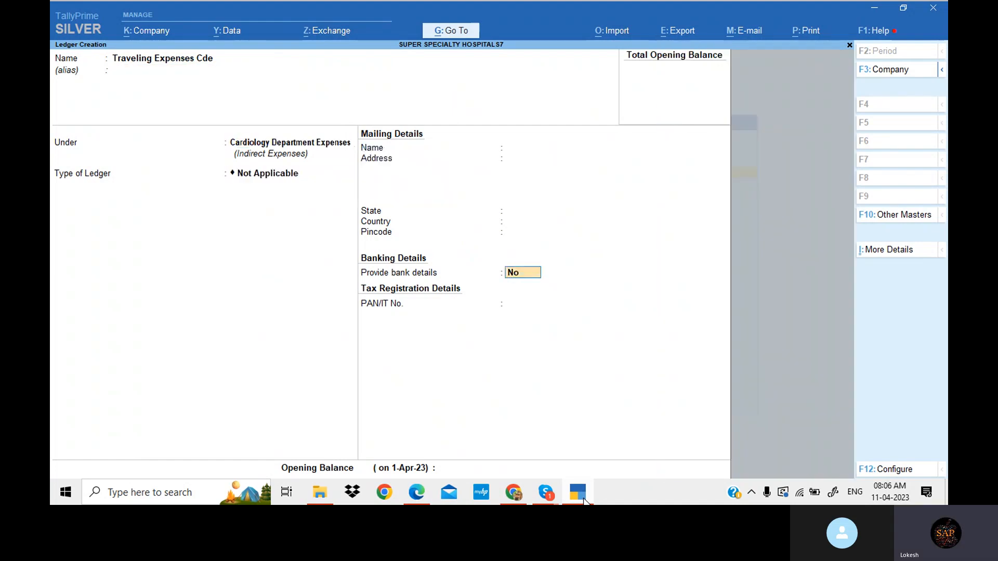
key("Return")
key("Return")
key("Return")
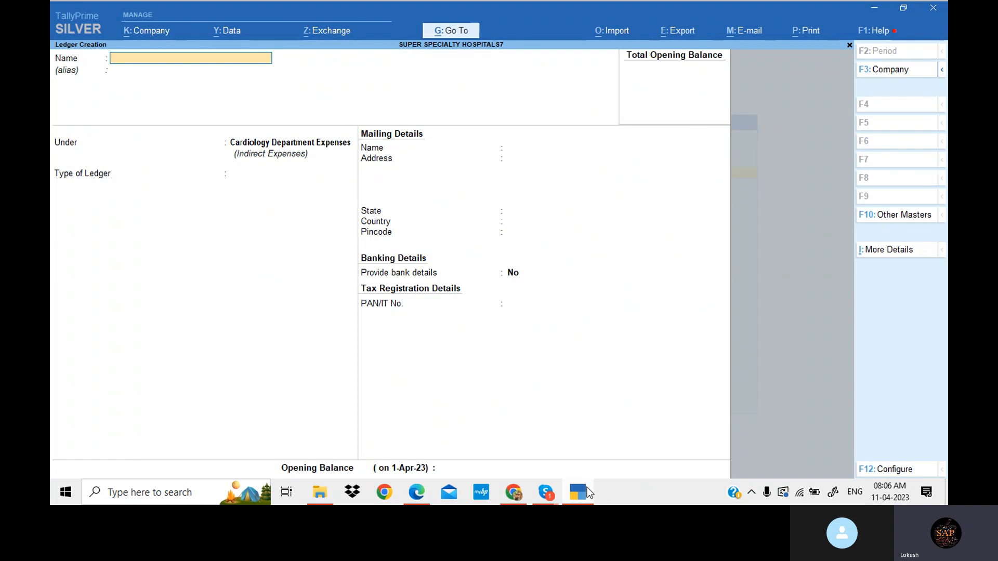
- Copy 'Consultation fee' from the Neurology Department Incomes list in the problem PDF
key("alt+Tab")
scroll(426, 267, "down", 4)
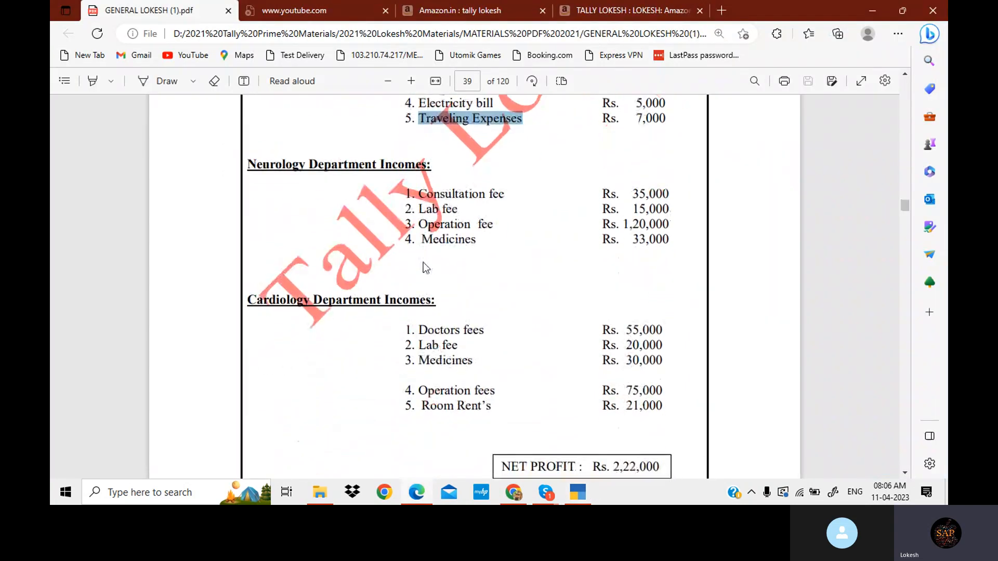
left_click_drag(419, 194, 504, 189)
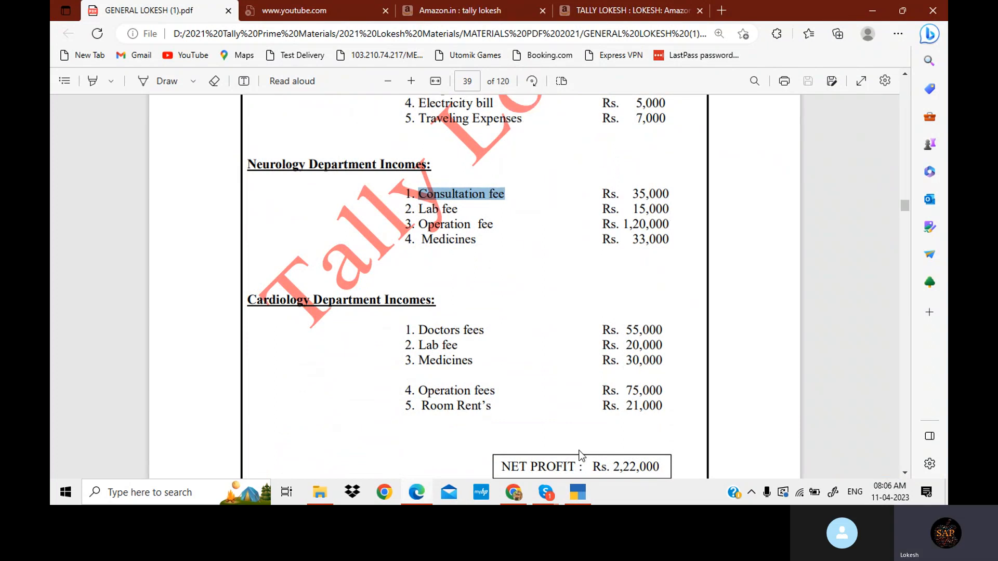
- Create the ledger Consultation fee Ndi under Neurology Department Incomes
left_click(582, 493)
key("ctrl+alt+v")
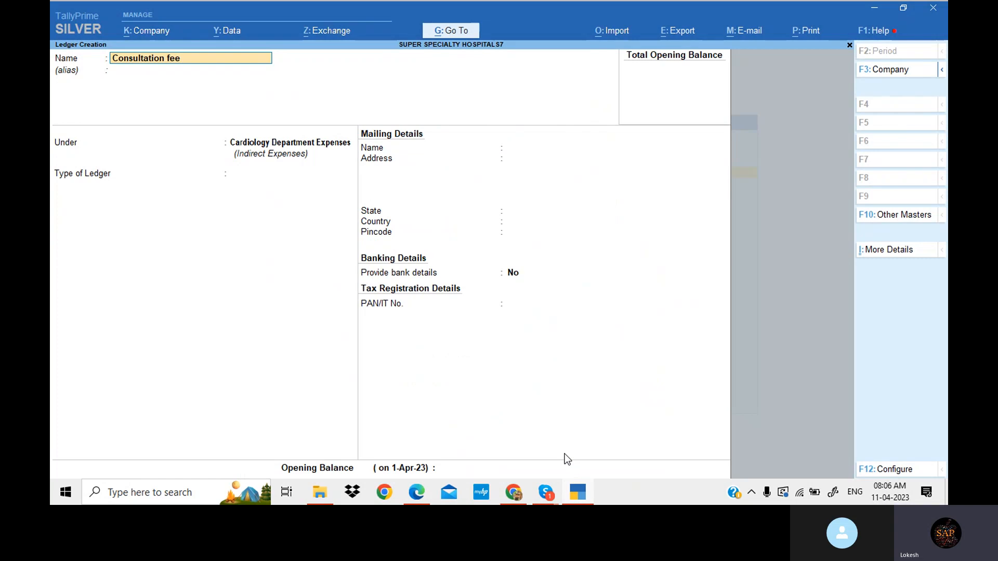
left_click(419, 489)
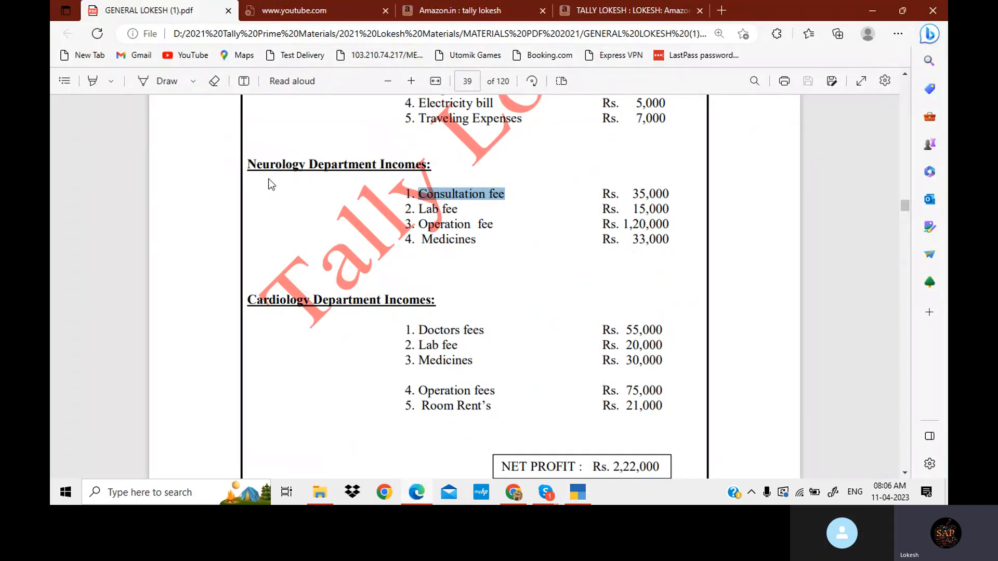
left_click(577, 492)
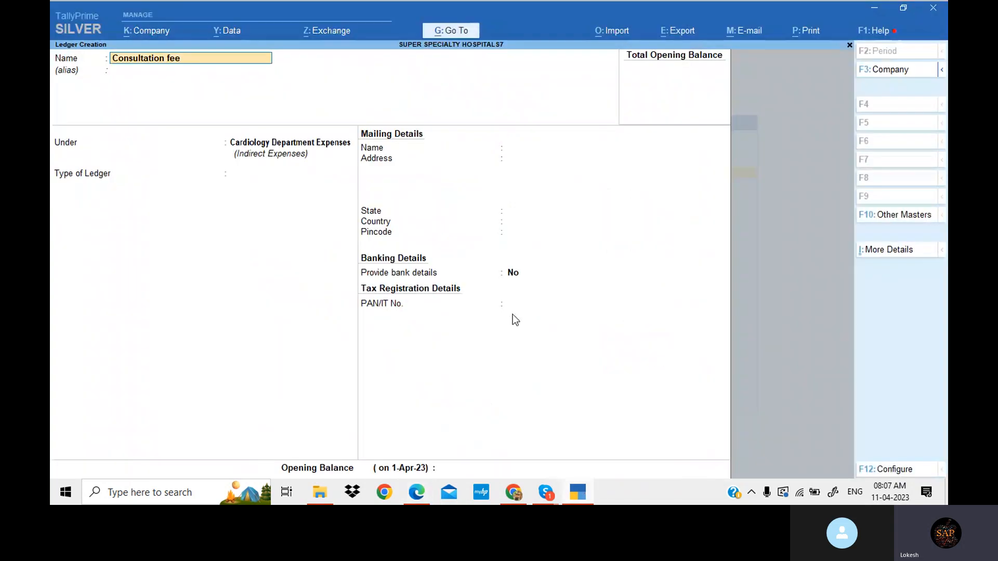
type("Ndi")
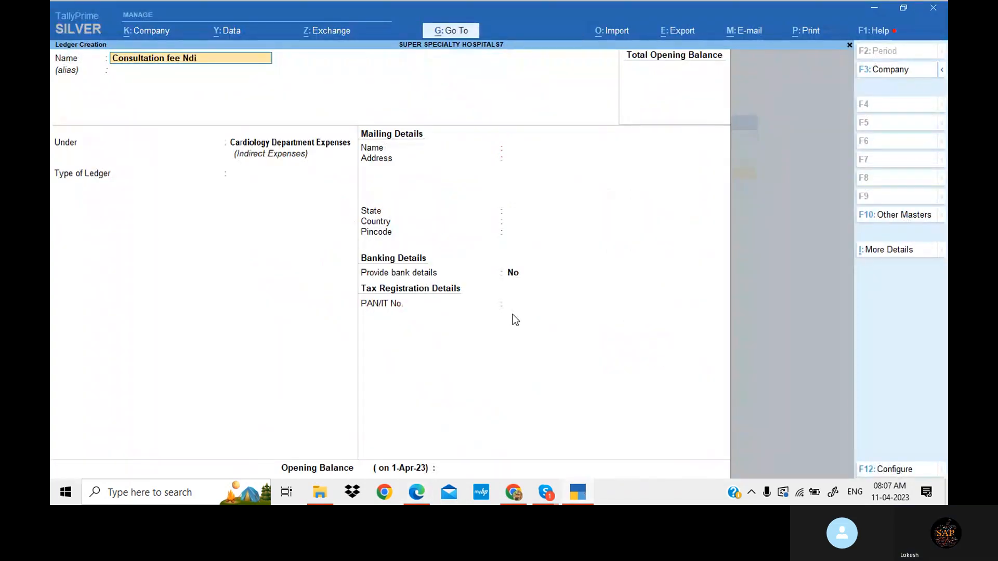
key("Return")
type("Ne")
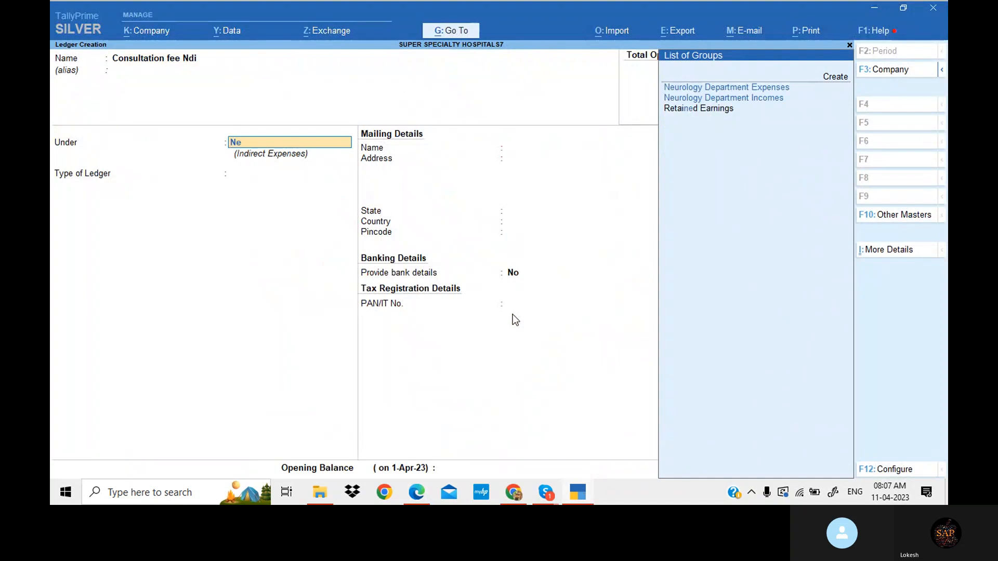
key("Down")
key("Return")
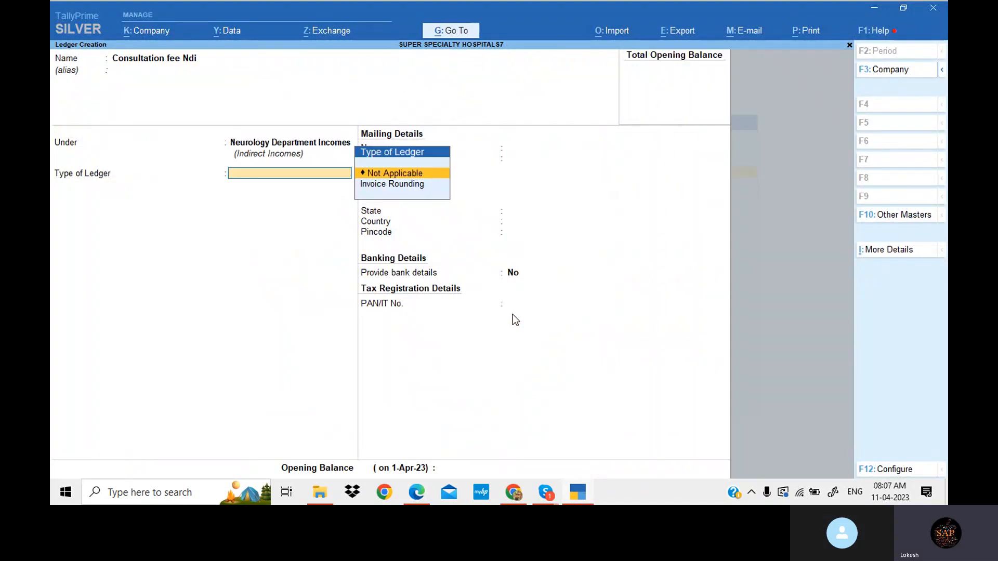
key("Return")
key("Return")
key("Return")
key("Return")
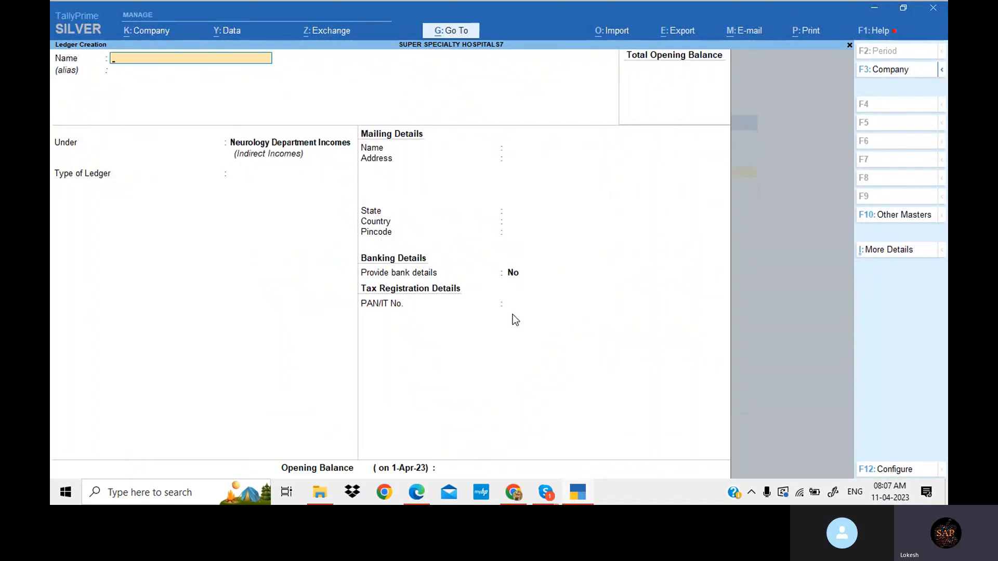
- Copy 'Lab fee' from the Neurology Department Incomes list in the problem PDF
left_click(577, 492)
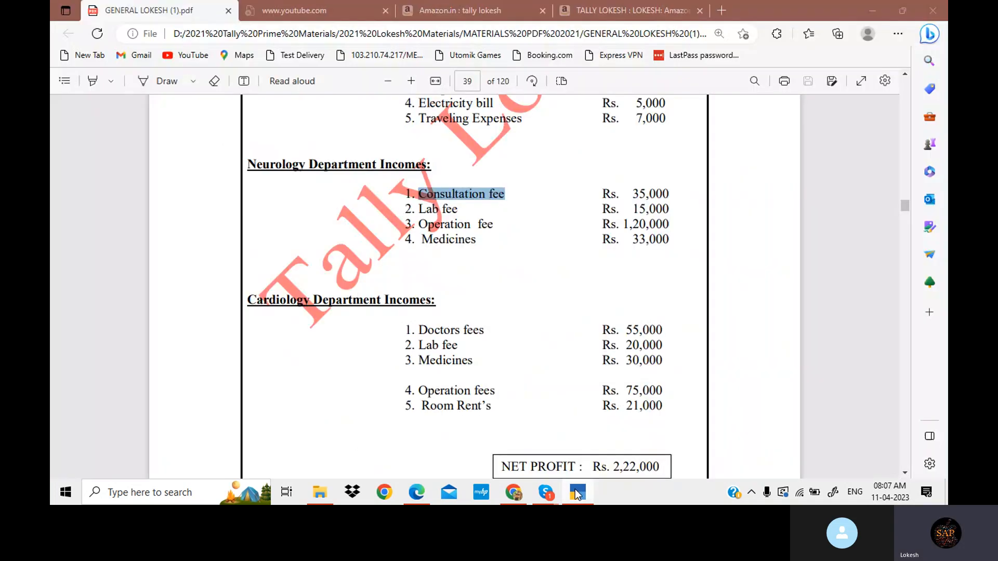
left_click_drag(418, 209, 459, 214)
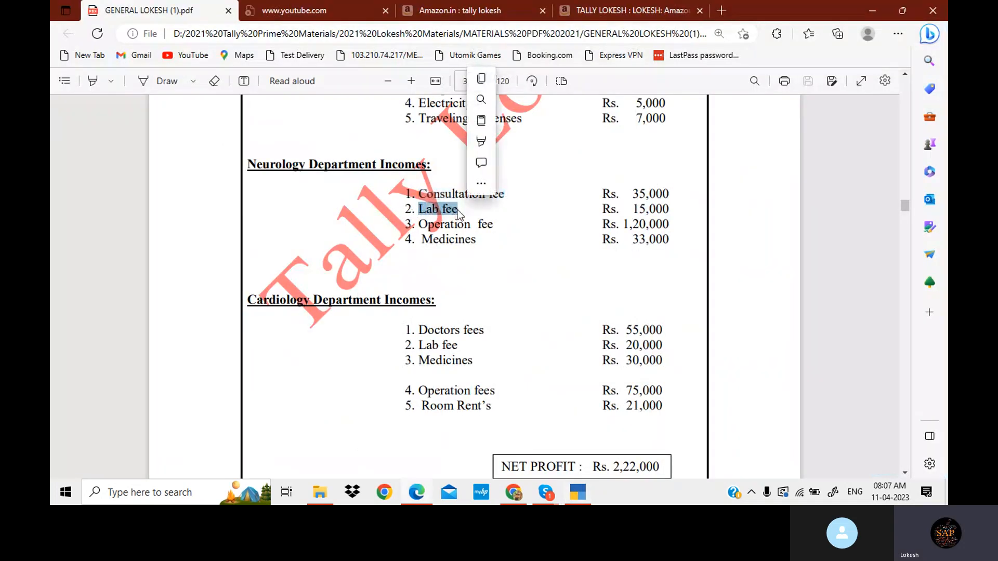
key("ctrl+c")
- Create the ledger Lab fee Ndi under Neurology Department Incomes
left_click(576, 493)
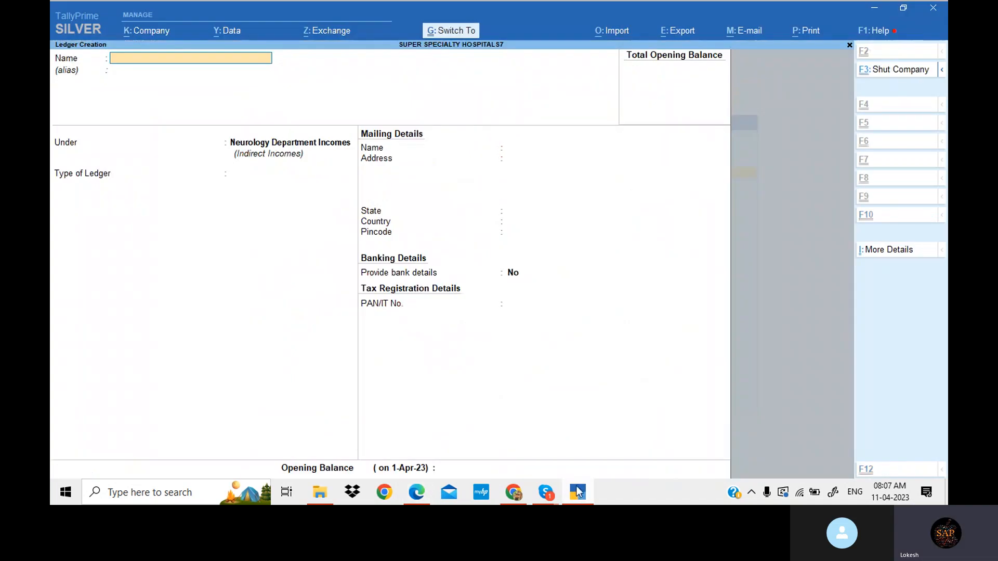
key("ctrl+v")
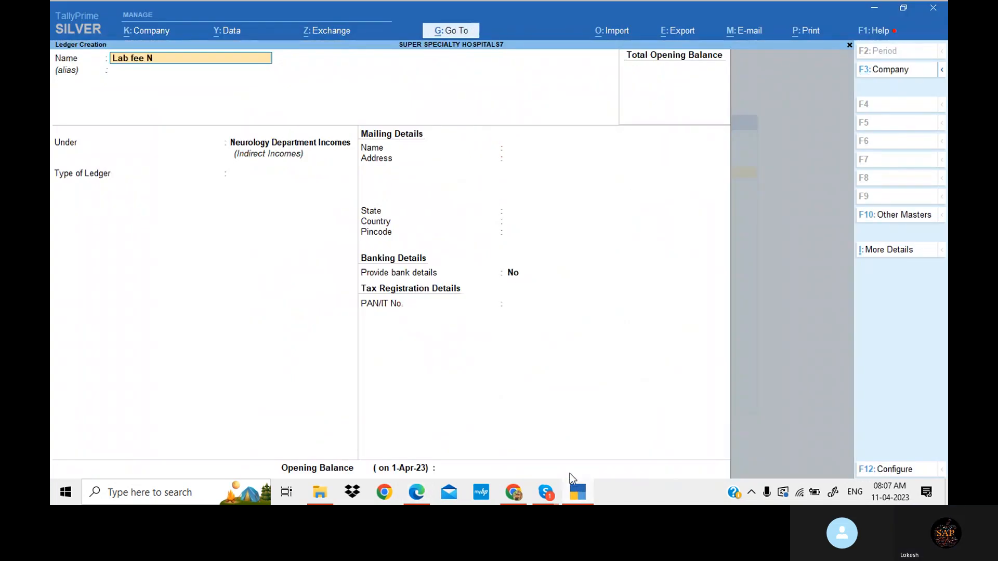
type("Ndi")
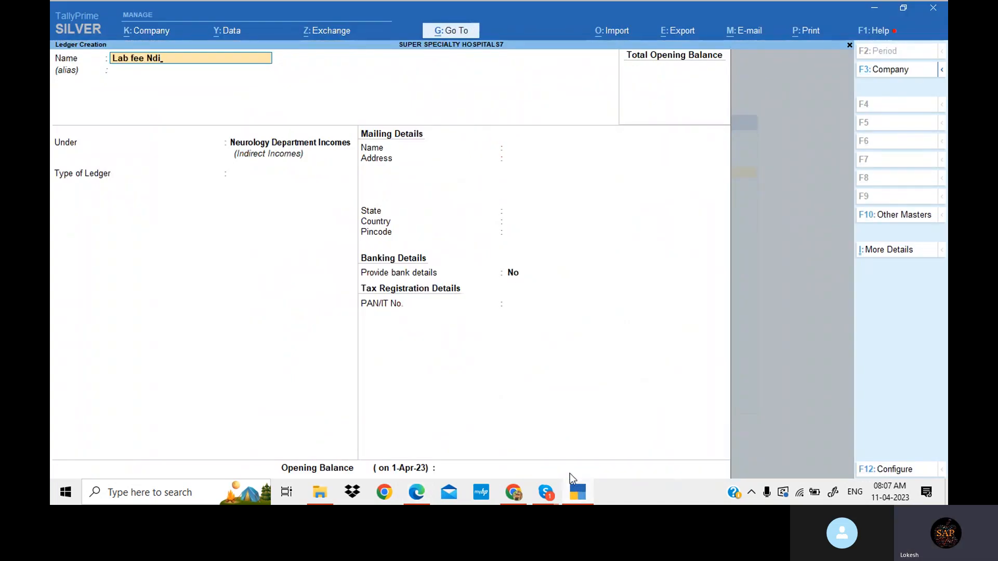
key("Return")
key("Return")
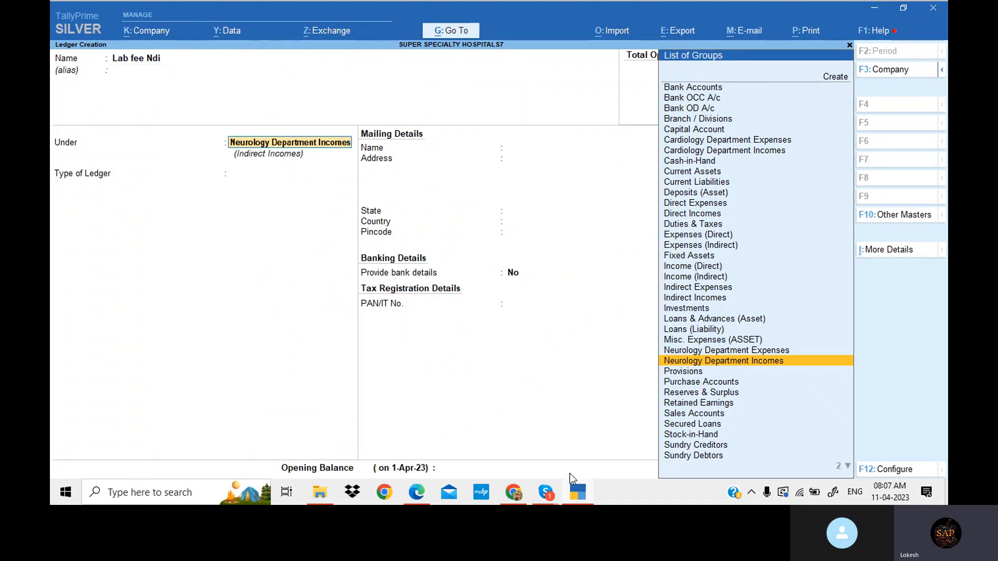
key("Return")
key("Return")
key("Return")
key("Return")
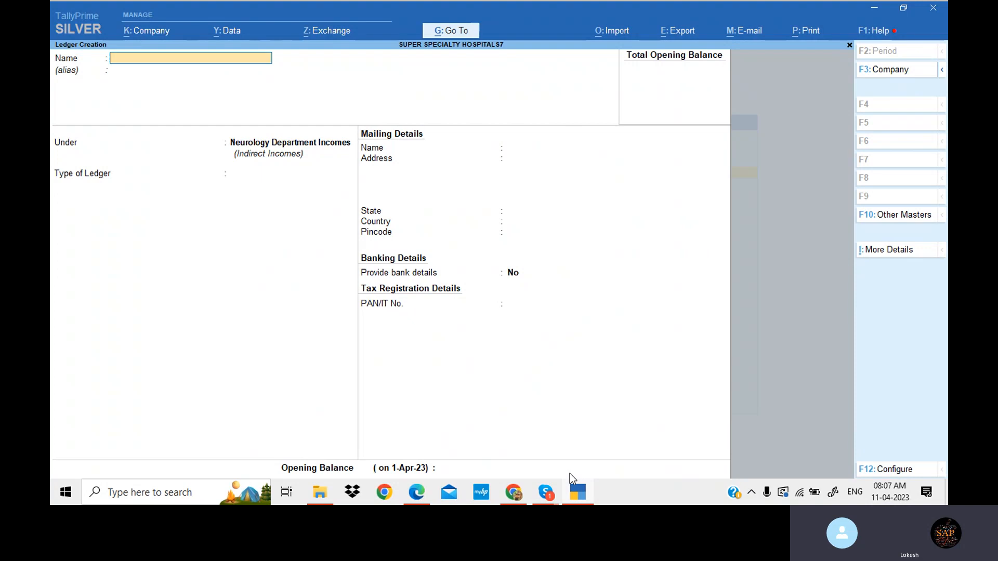
- Copy 'Operation fee' from the Neurology Department Incomes list in the problem PDF
key("alt+Tab")
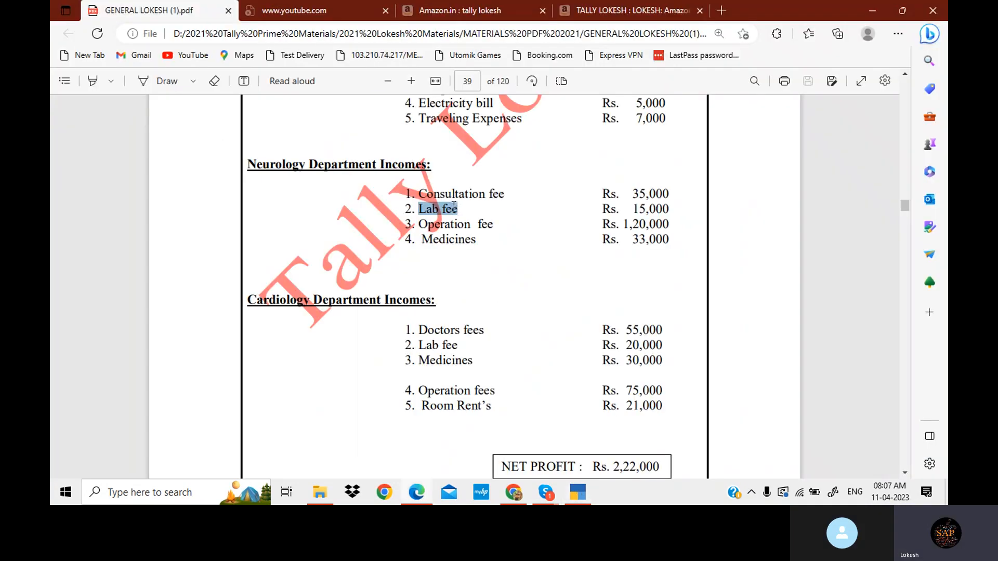
left_click_drag(422, 221, 493, 224)
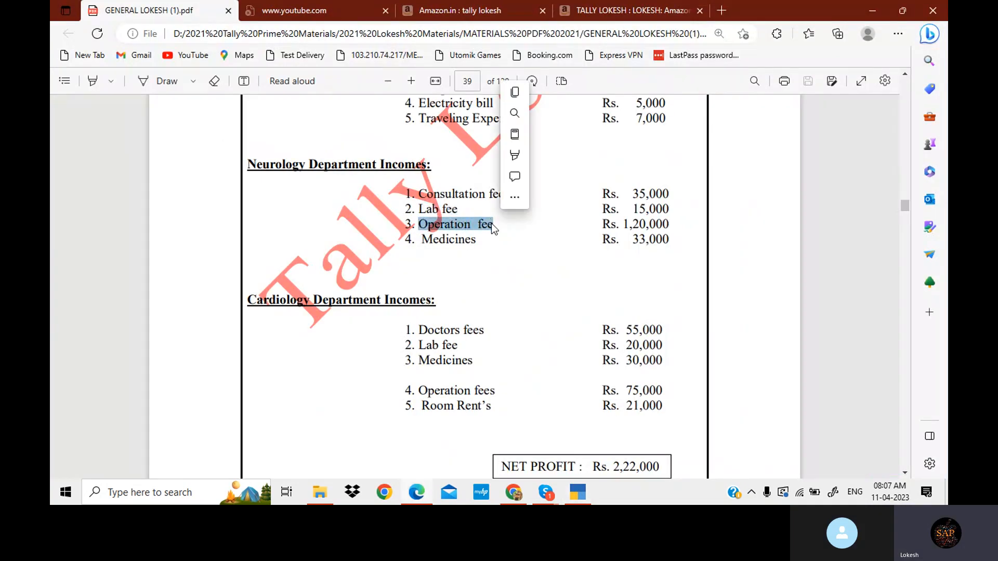
key("ctrl+c")
- Create the ledger Operation fee Ndi under Neurology Department Incomes
left_click(581, 495)
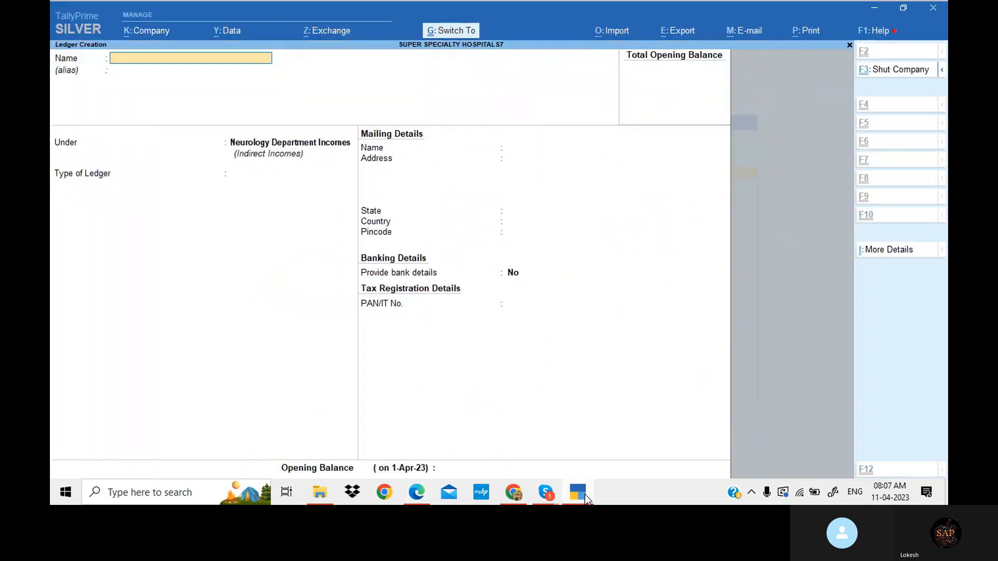
key("ctrl+alt+v")
type("n")
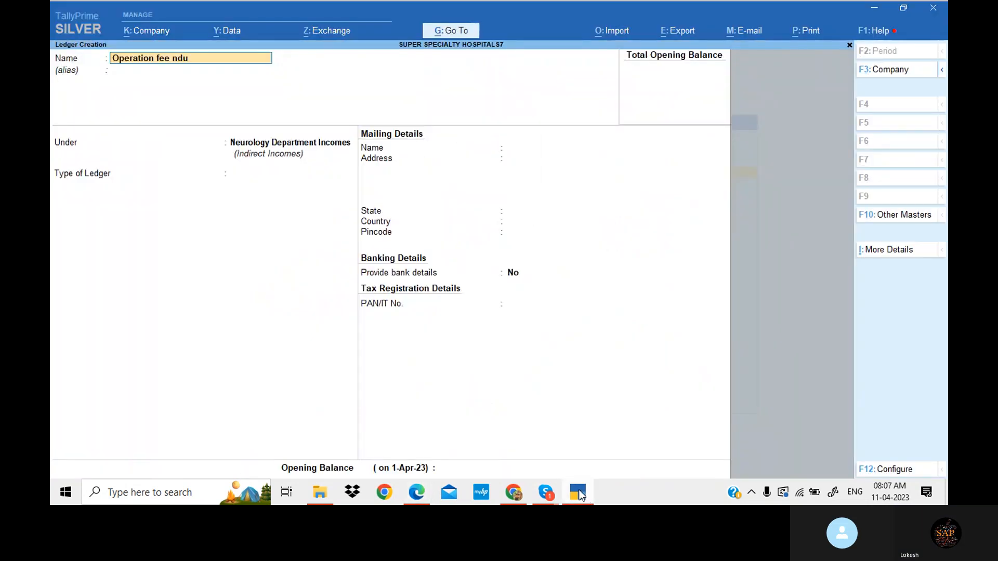
key("BackSpace")
key("BackSpace")
type("di")
key("Return")
key("Return")
key("Return")
key("Return")
key("Return")
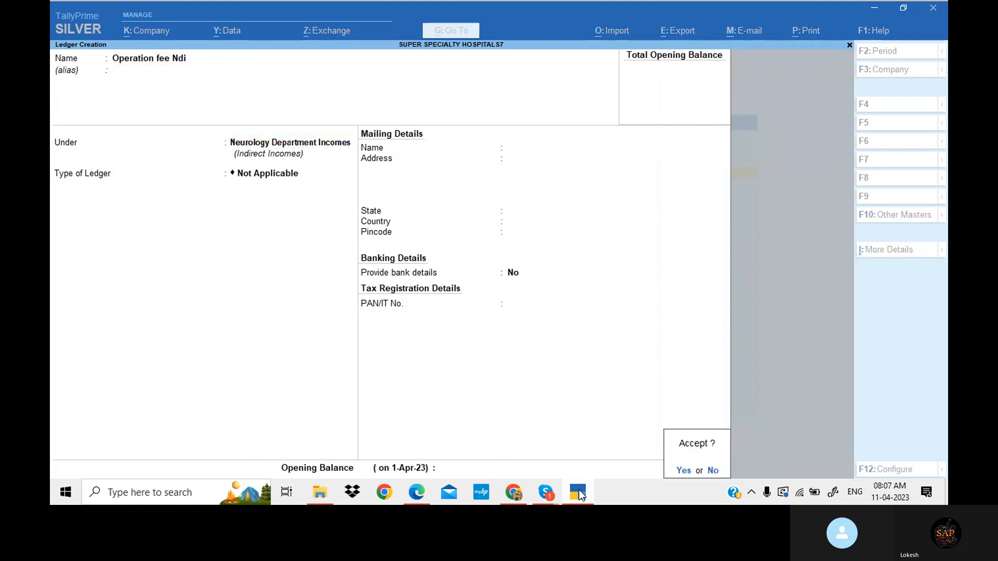
key("Return")
- Copy 'Medicines' from the Neurology Department Incomes list in the problem PDF
left_click(416, 492)
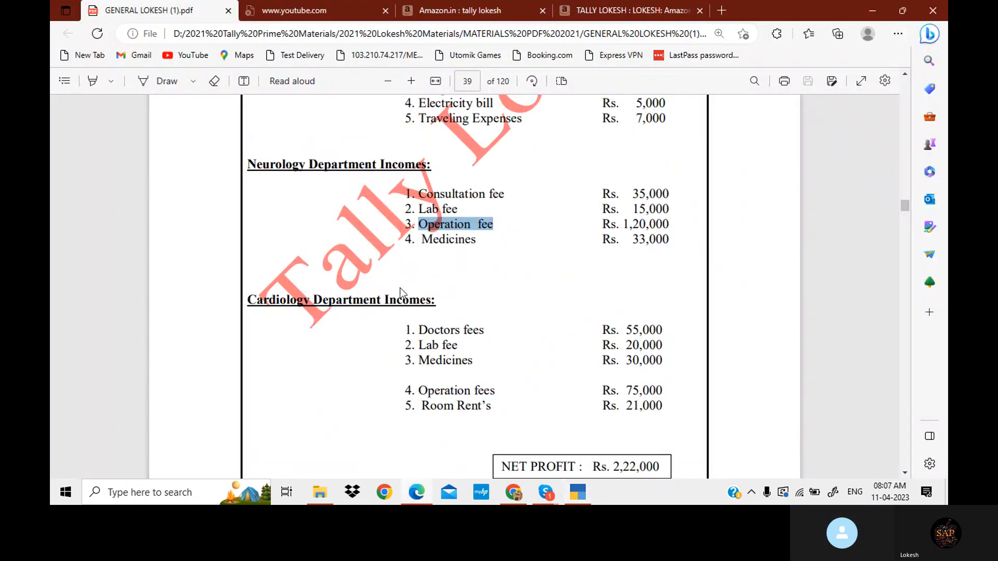
left_click_drag(420, 239, 477, 243)
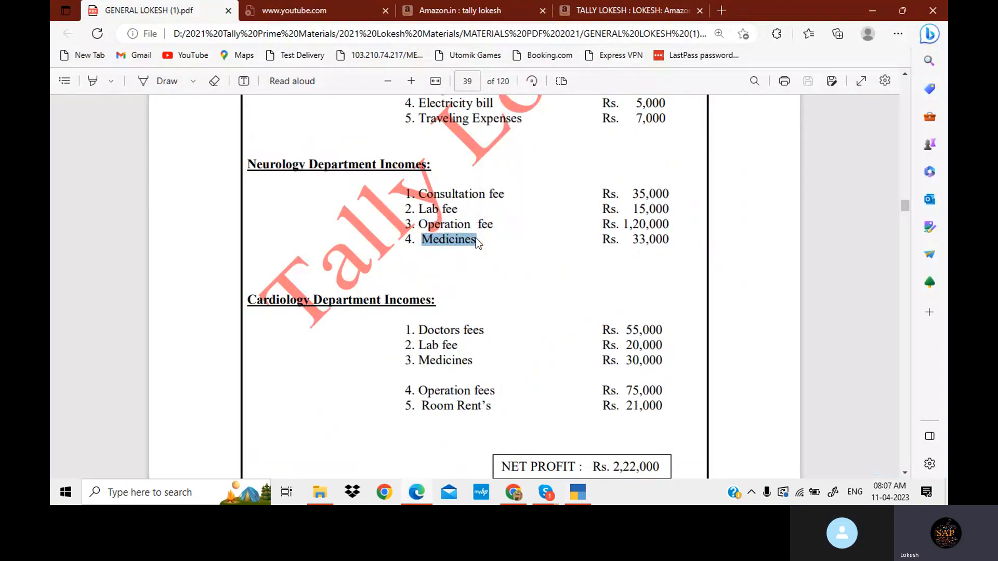
key("ctrl+c")
- Create the ledger Medicines Ndi under Neurology Department Incomes
left_click(581, 500)
key("ctrl+alt+v")
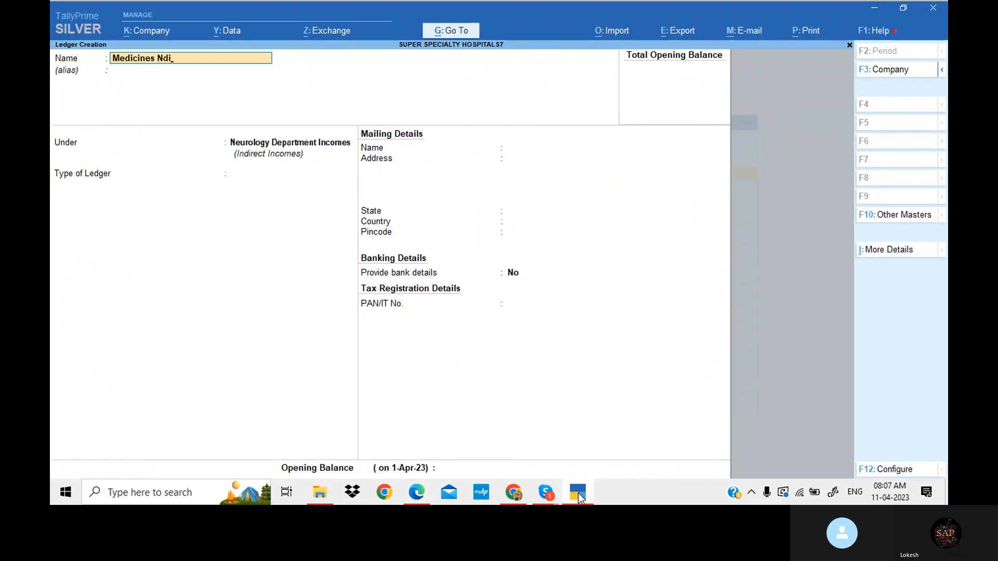
key("Return")
key("Return")
key("Return")
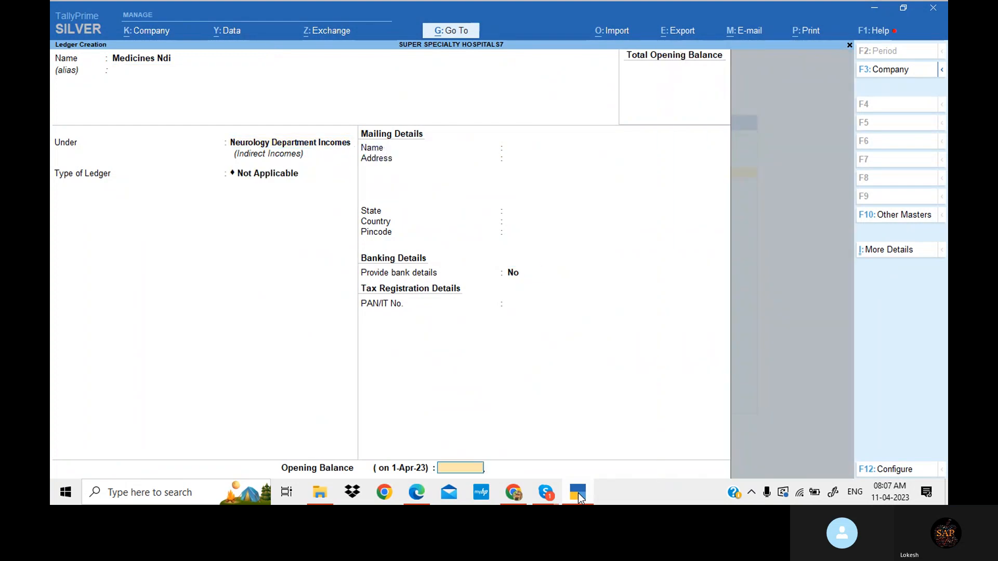
key("Return")
key("Return")
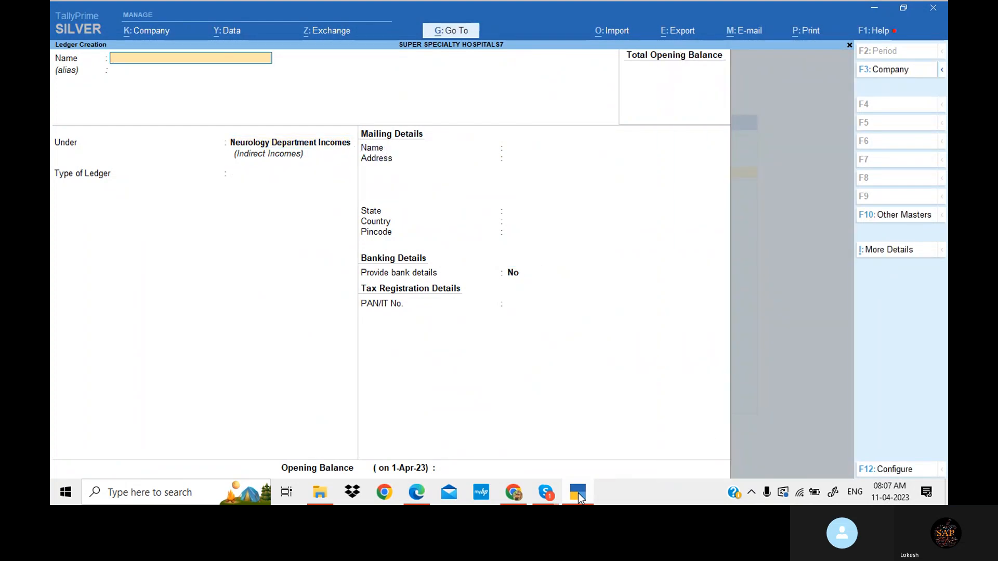
- Copy 'Doctors fees' from the Cardiology Department Incomes list in the problem PDF
left_click(579, 498)
scroll(426, 270, "down", 1)
left_click_drag(419, 268, 483, 264)
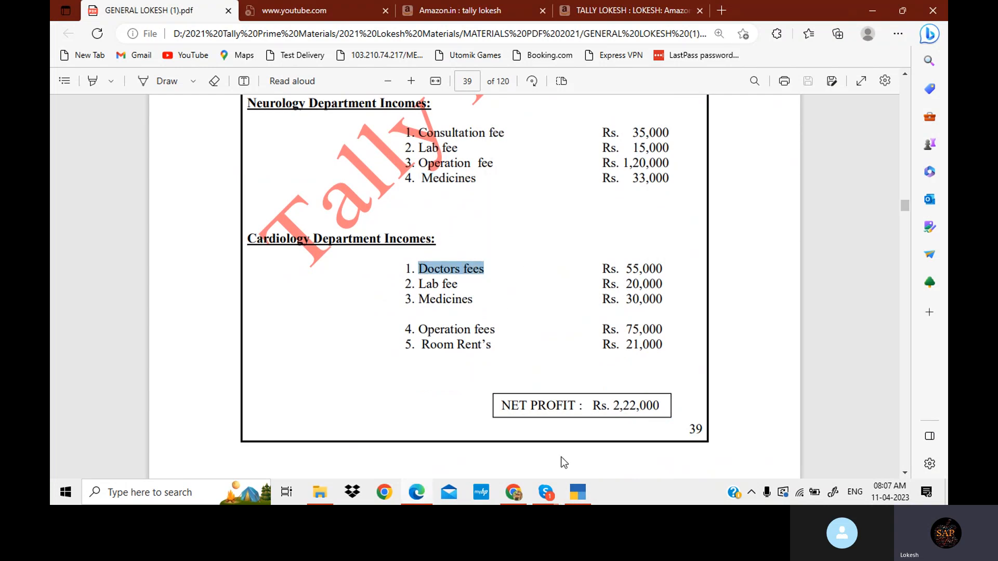
key("ctrl+c")
- Create the ledger Doctors fees Cdi under Cardiology Department Incomes
left_click(579, 494)
key("ctrl+alt+v")
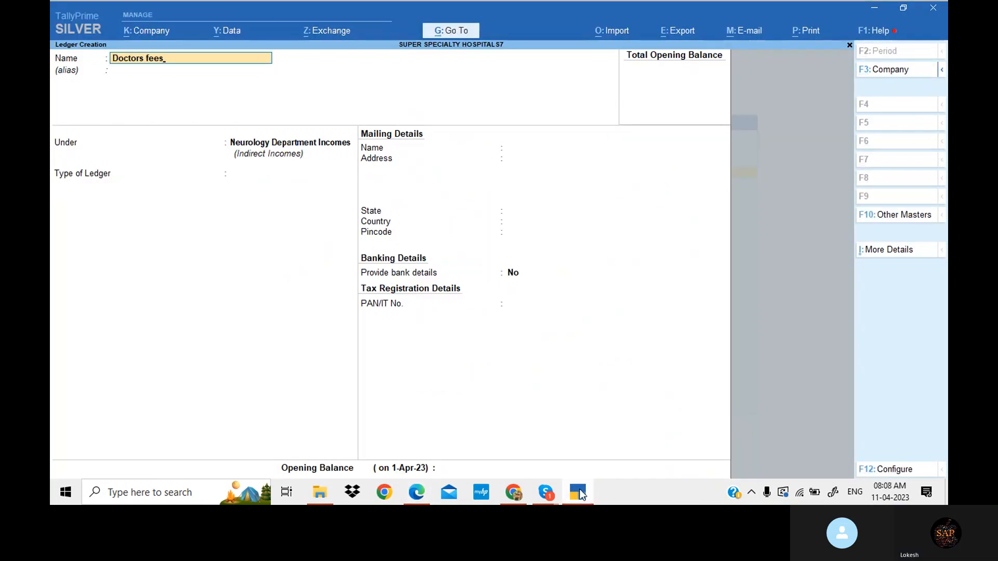
type("cd")
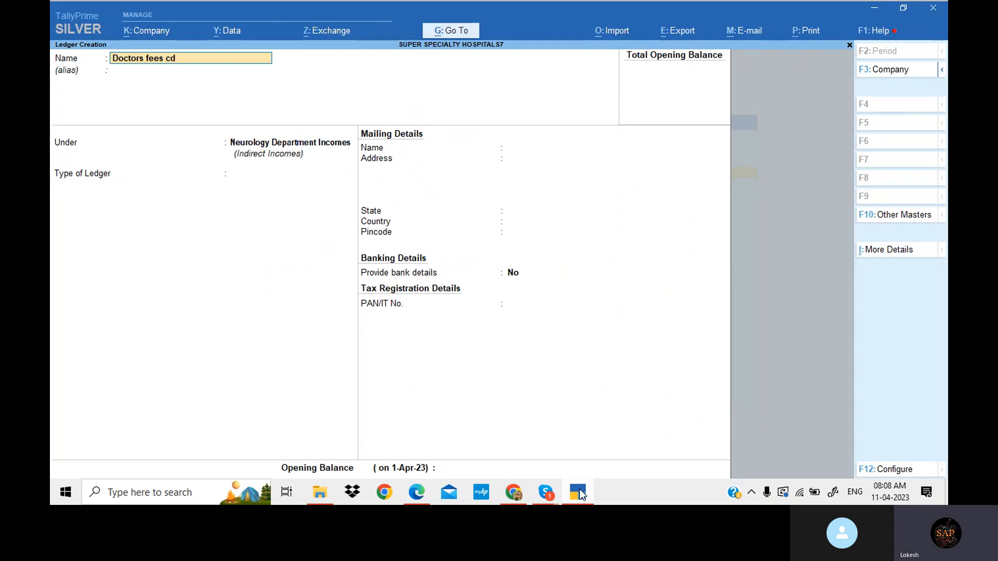
key("BackSpace")
key("BackSpace")
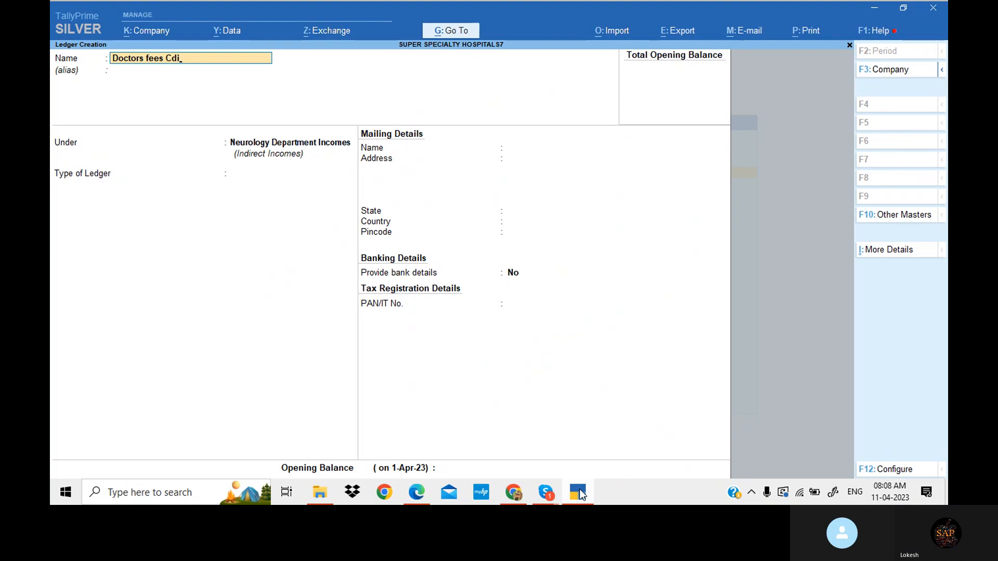
key("Return")
key("Return")
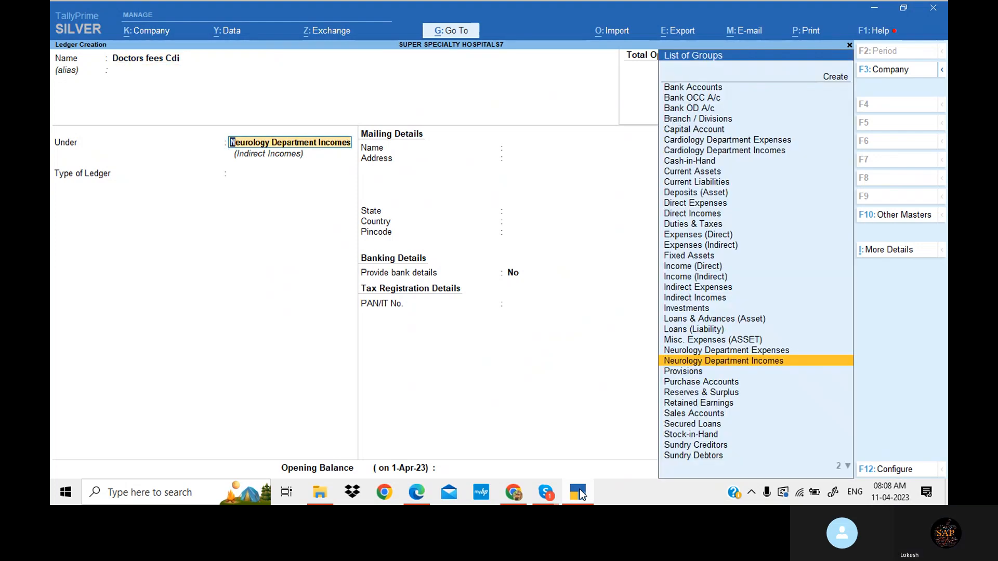
key("Up")
key("Up")
key("Up")
key("Up")
key("Up")
key("Up")
key("Up")
key("Up")
key("Up")
key("Up")
key("Up")
key("Up")
key("Up")
key("Up")
key("Up")
key("Up")
key("Up")
key("Up")
key("Up")
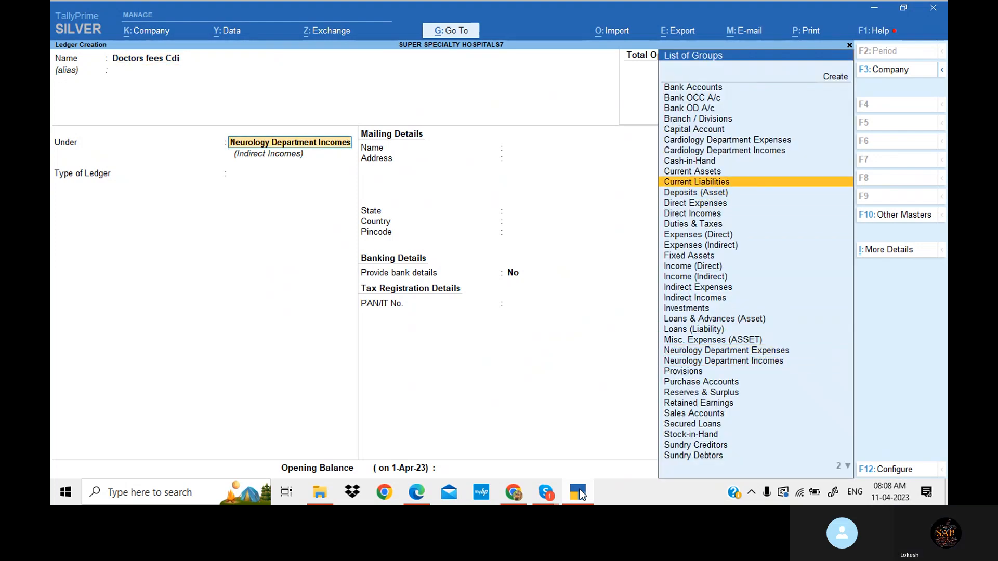
key("Up")
key("Return")
key("Return")
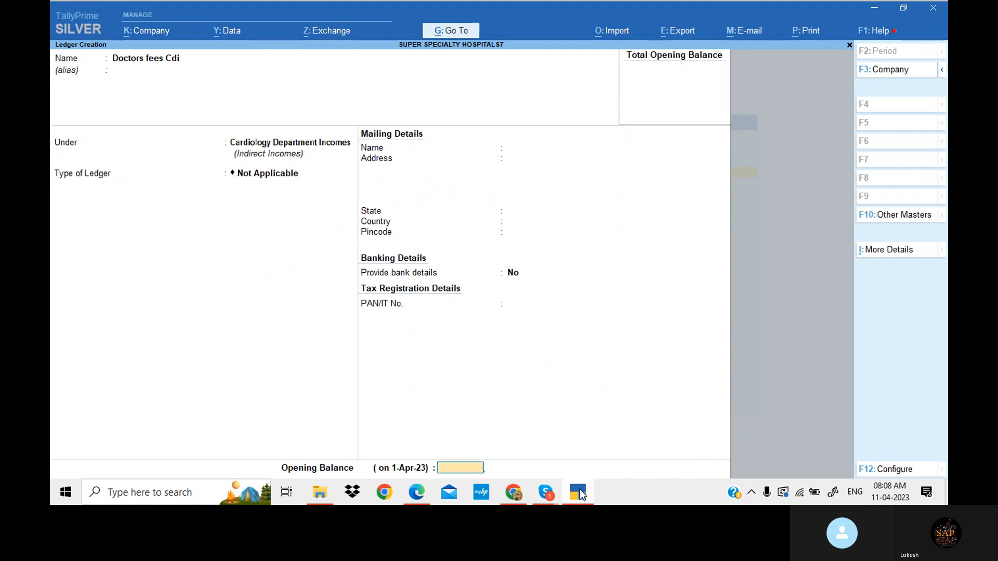
key("Return")
key("Return")
- Copy 'Lab fee' from the Cardiology Department Incomes list and create the ledger Lab fee Cdi under the same group
left_click(417, 492)
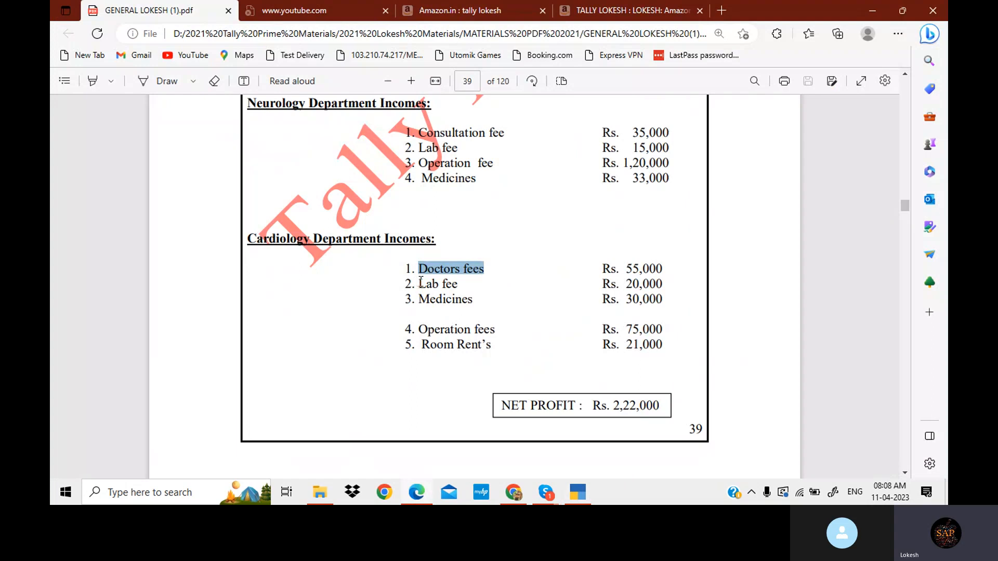
left_click_drag(419, 284, 459, 287)
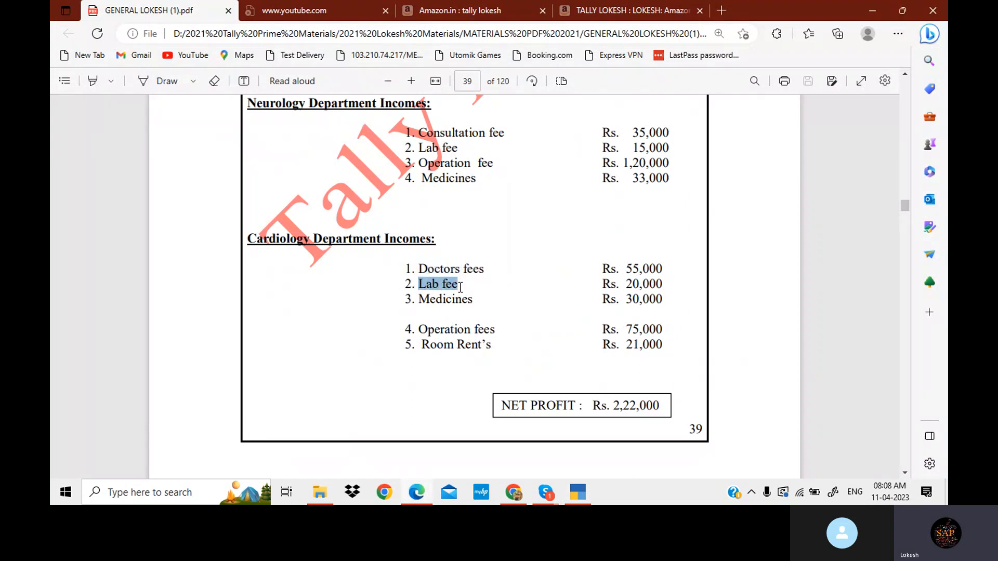
left_click(578, 492)
key("ctrl+v")
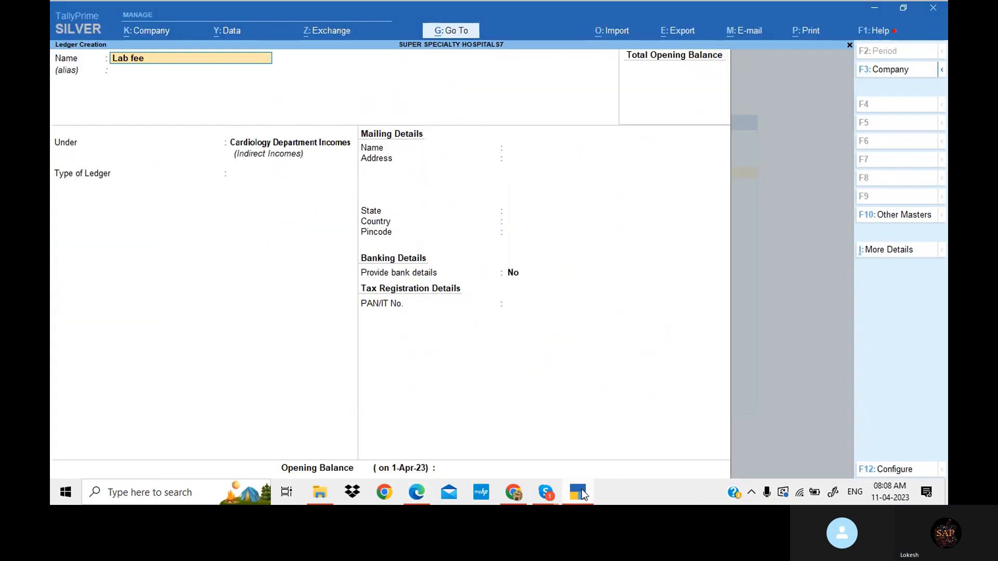
type("C")
key("Return")
key("Return")
key("Return")
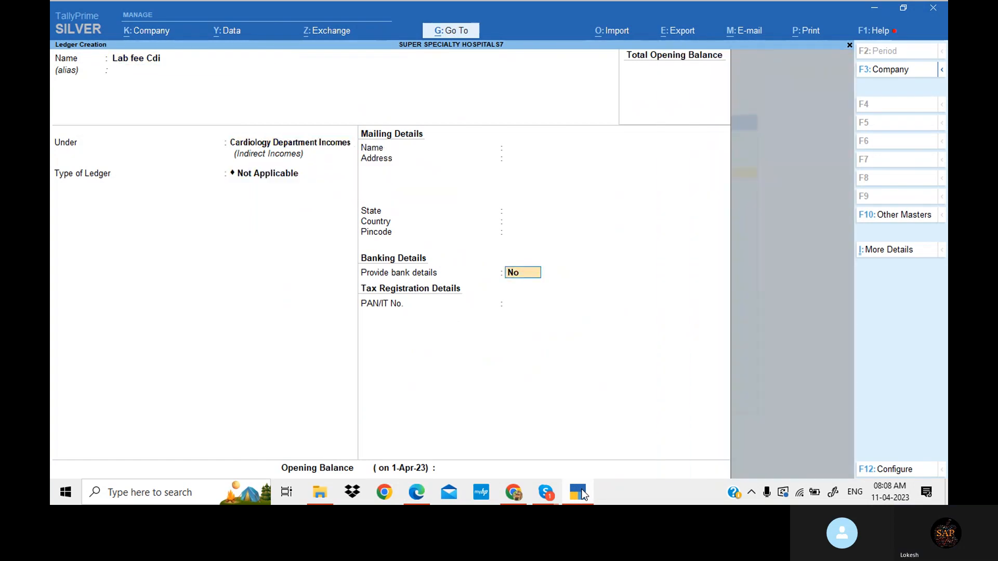
key("Return")
key("Return")
key("Return")
- Copy 'Medicines' from the problem PDF and create the ledger Medicines Cdi under Cardiology Department Incomes
left_click(417, 492)
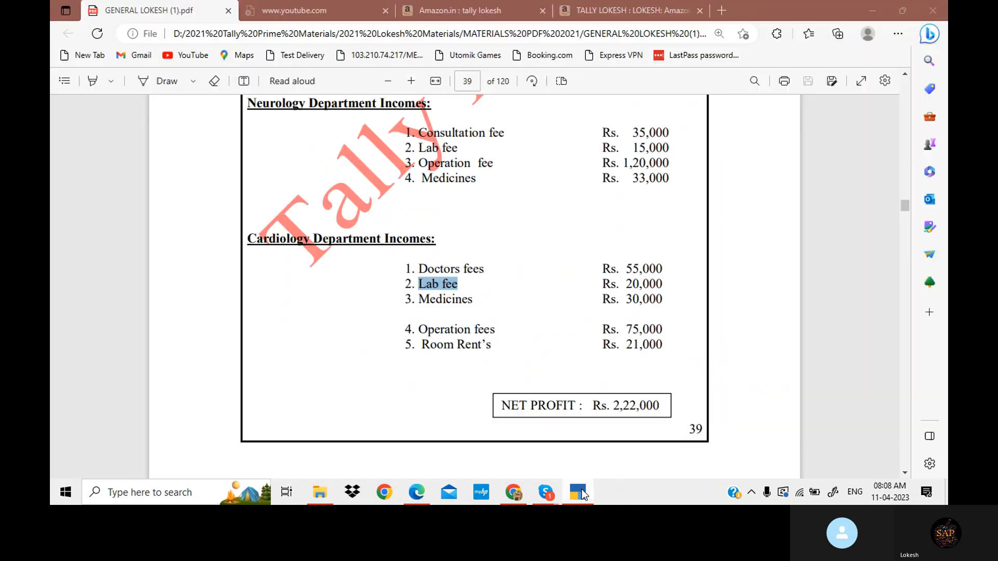
left_click_drag(419, 299, 476, 309)
key("ctrl+c")
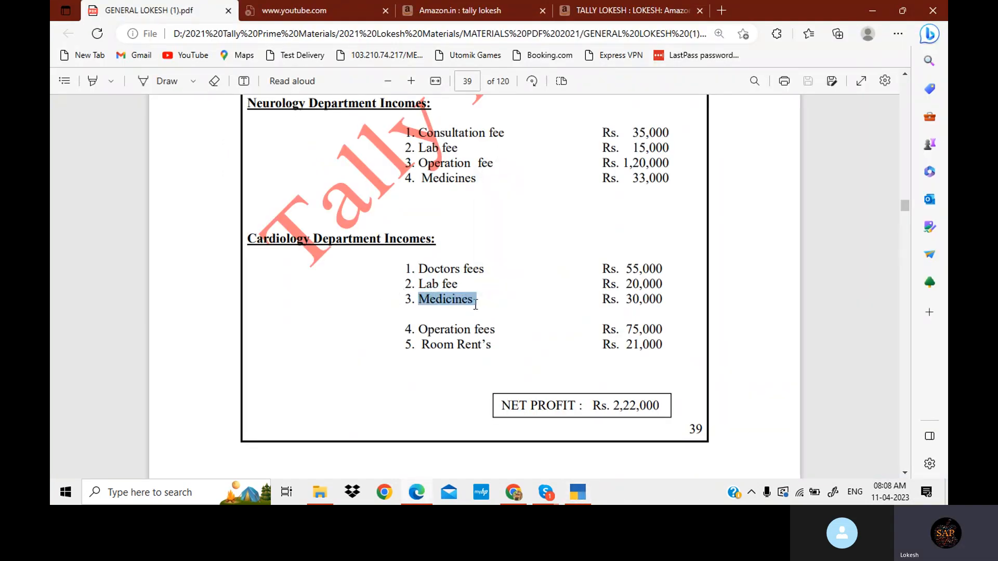
left_click(577, 493)
key("ctrl+alt+v")
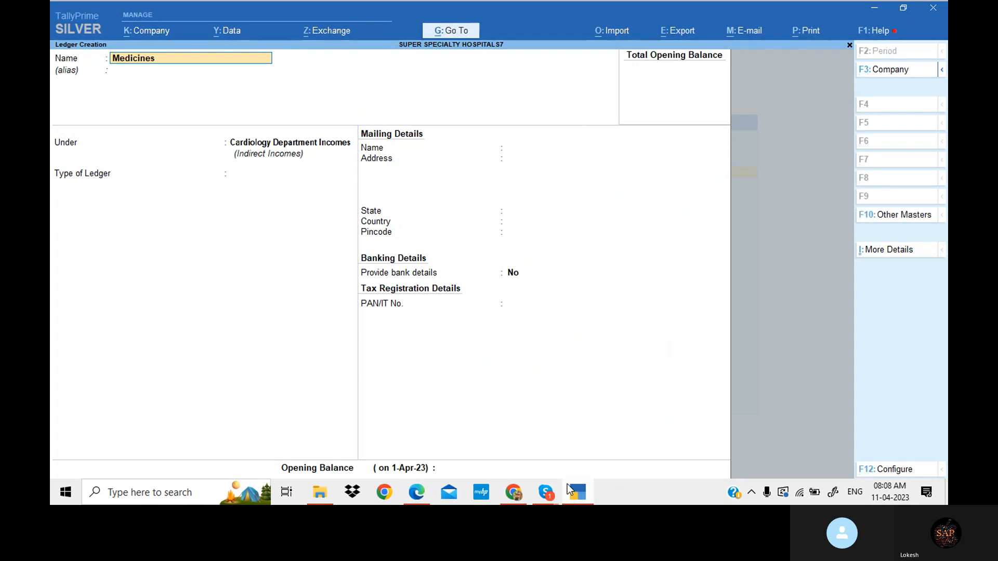
type("Cdi")
key("Return")
key("Return")
key("Return")
key("Return")
key("Return")
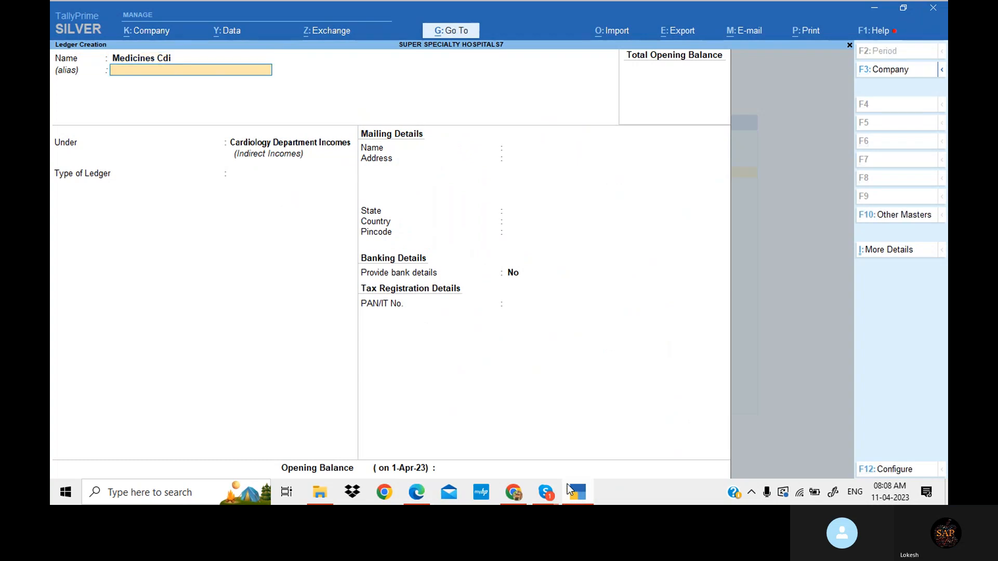
key("Return")
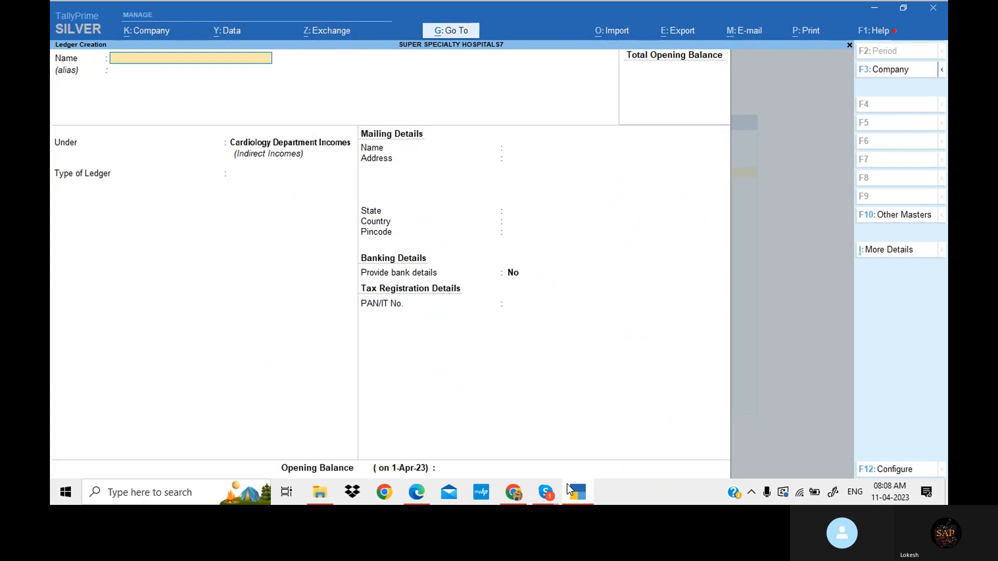
- Copy 'Operation fees' from the problem PDF and create the ledger Operation fees Cdi under Cardiology Department Incomes
left_click(577, 493)
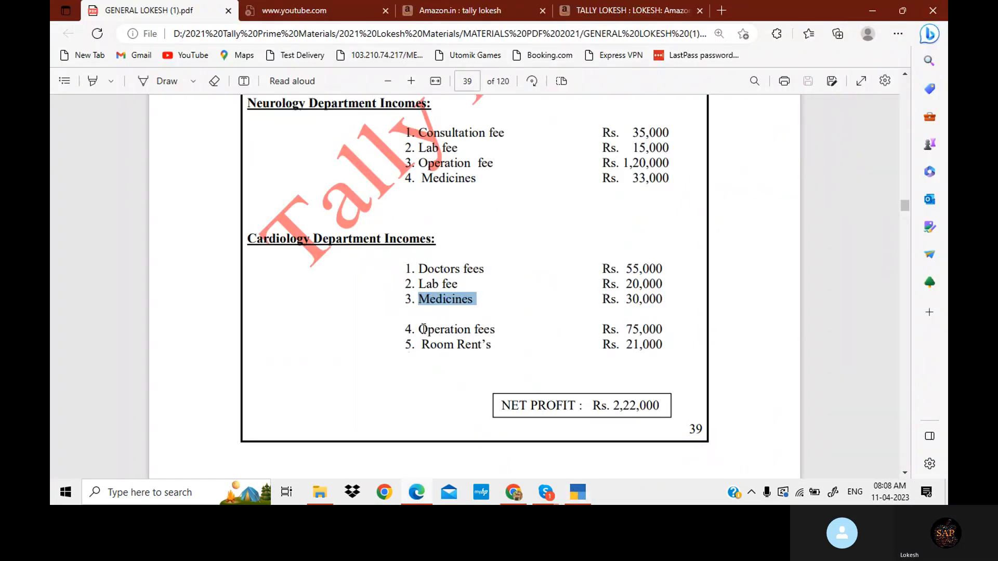
left_click_drag(418, 329, 494, 331)
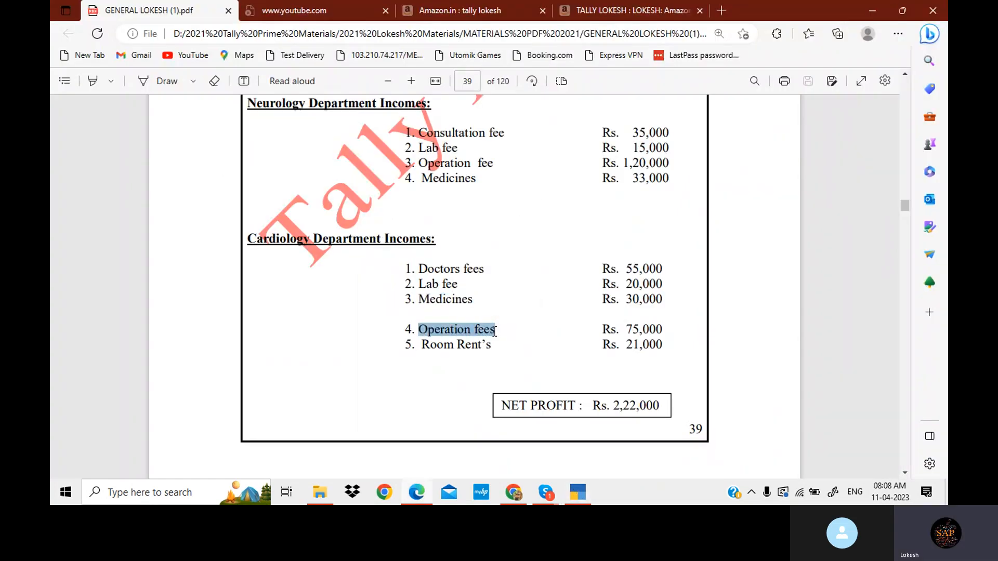
key("ctrl+c")
left_click(576, 492)
key("ctrl+alt+v")
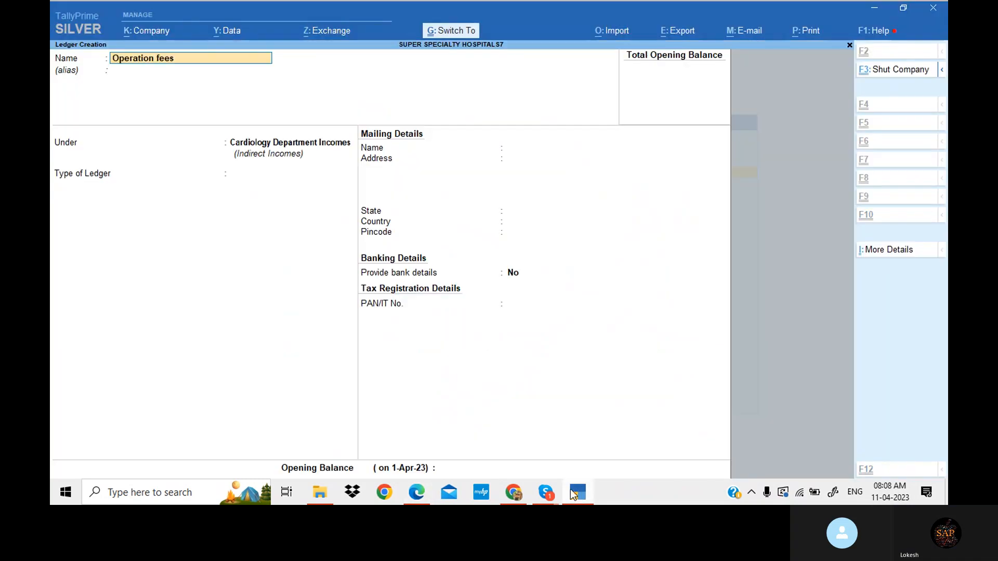
type("Cdi")
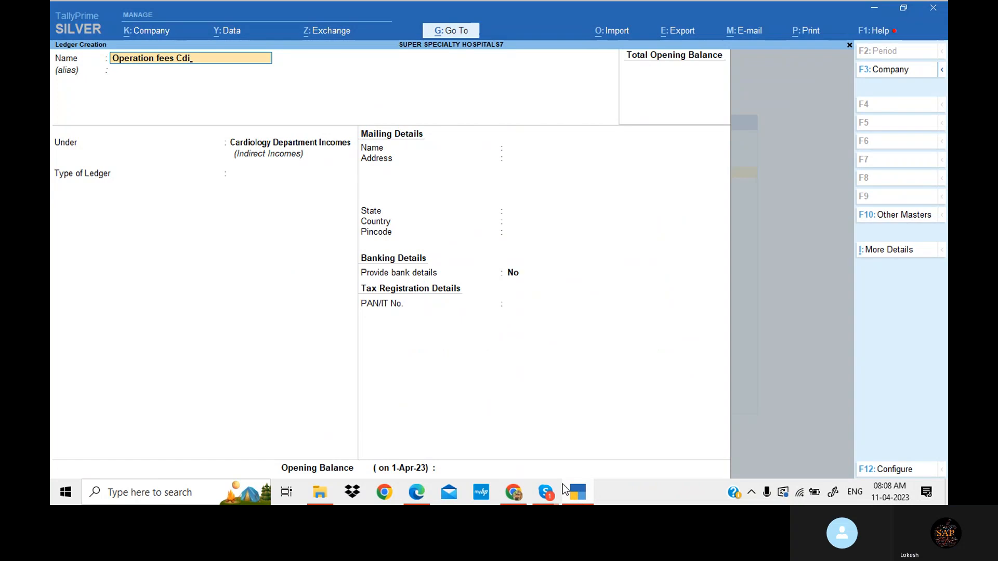
key("Return")
key("Return")
key("Return")
key("Return")
key("Return")
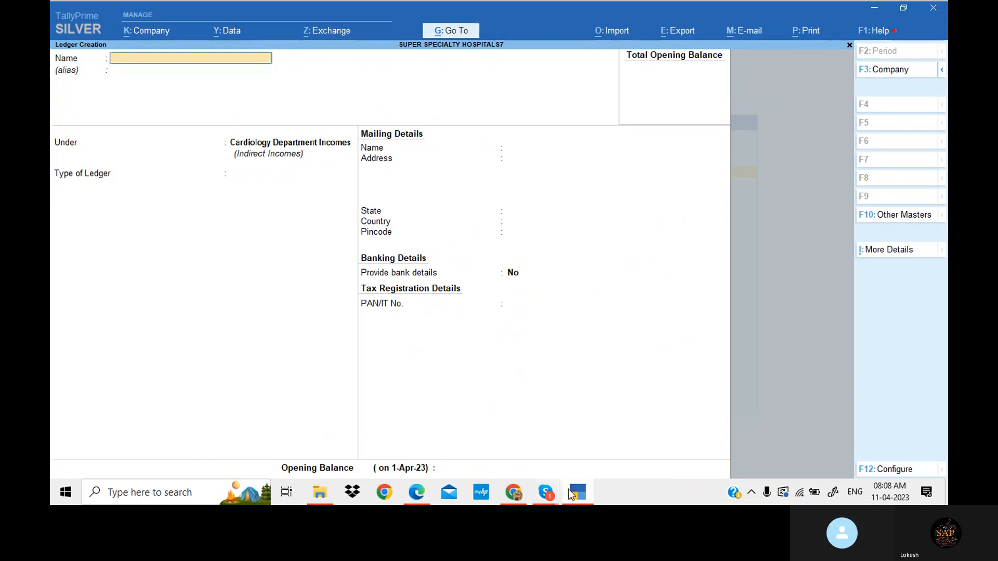
- Copy 'Room Rent's' from the PDF, create the ledger Room Rent's Cdi, and exit ledger creation
left_click(571, 494)
left_click_drag(422, 345, 491, 345)
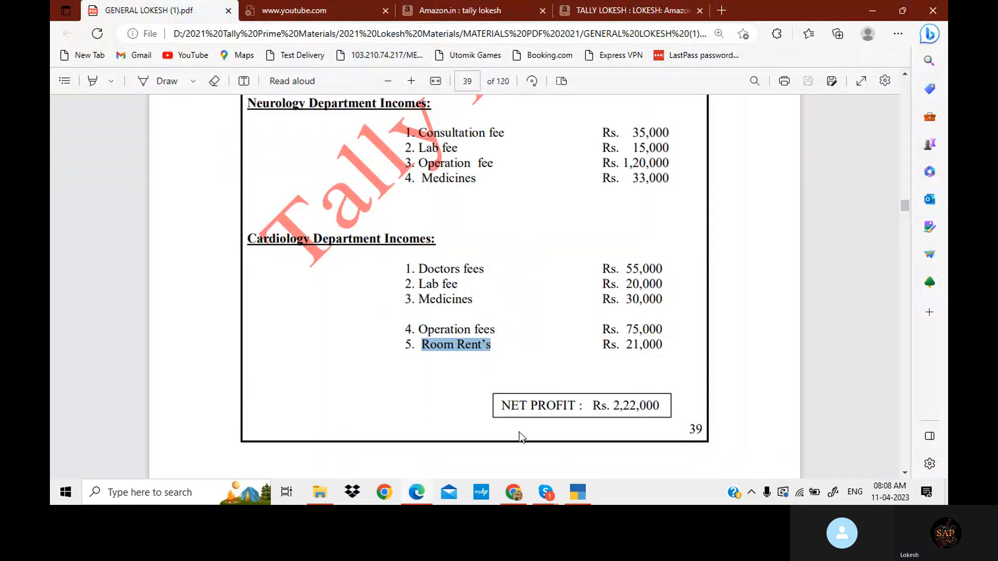
key("ctrl+c")
left_click(578, 494)
key("ctrl+v")
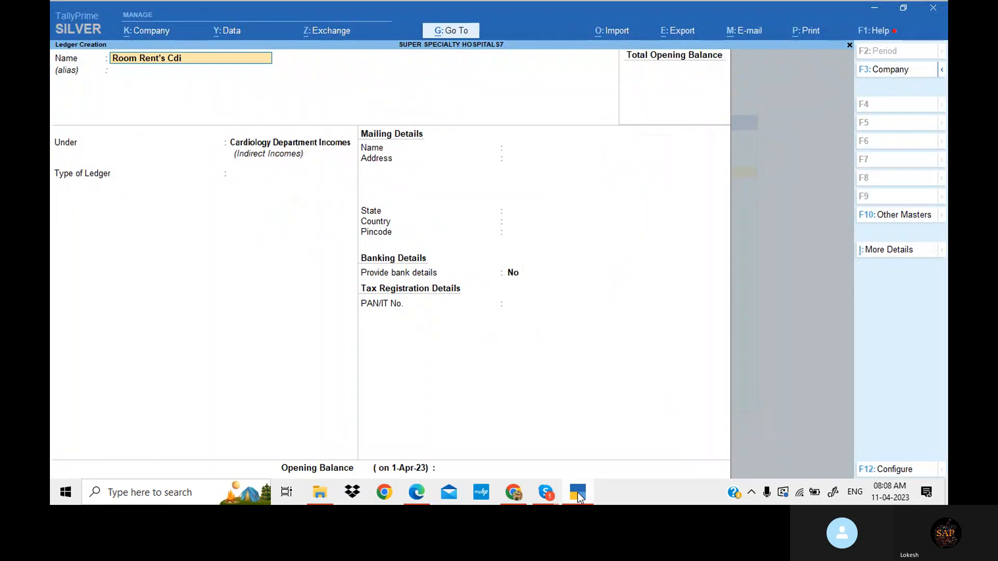
type("Cdi")
key("Return")
key("Return")
key("Return")
key("Return")
key("Return")
key("Return")
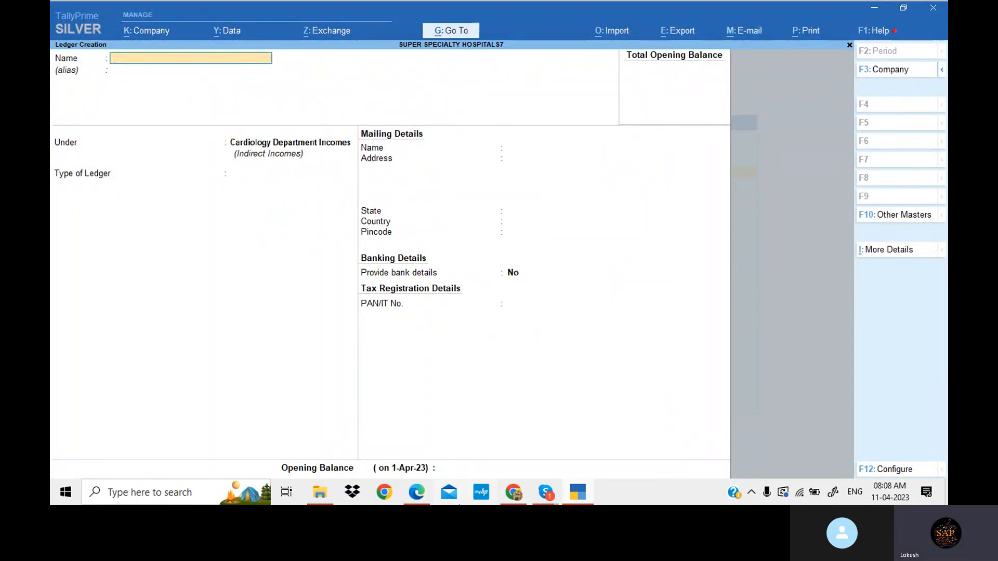
key("Escape")
key("y")
key("Escape")
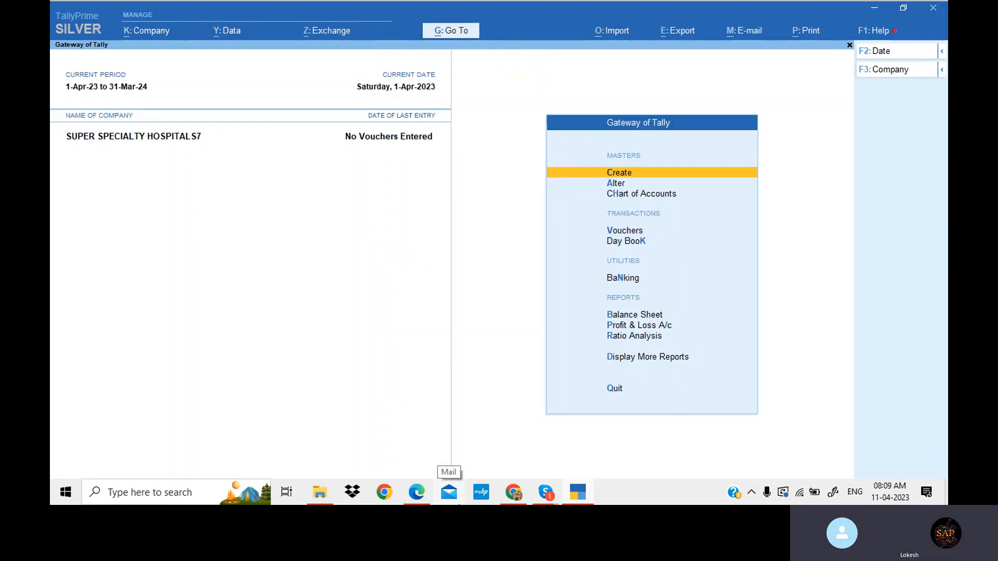
- Open voucher entry and switch to a Receipt voucher
key("Down")
key("Down")
key("Down")
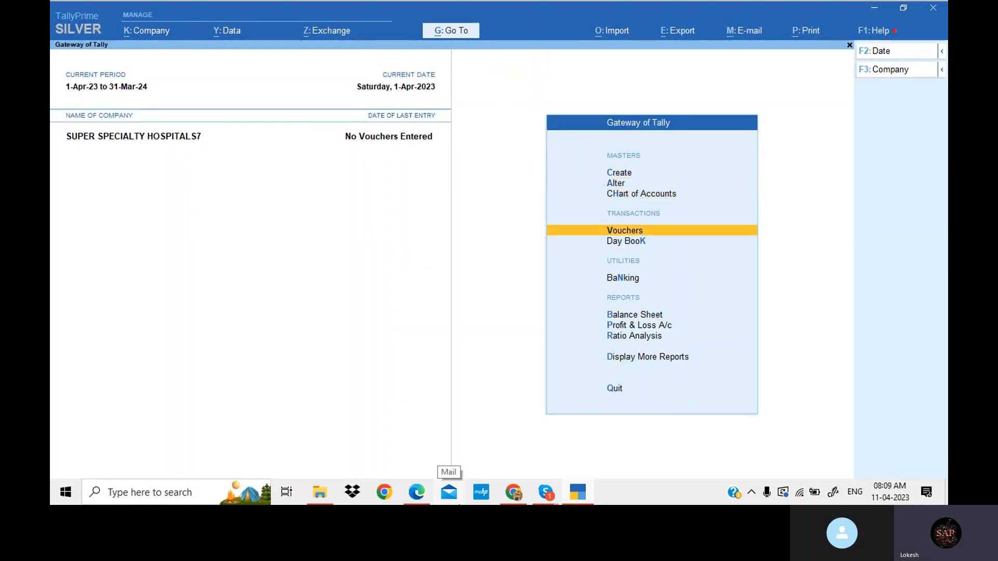
key("Return")
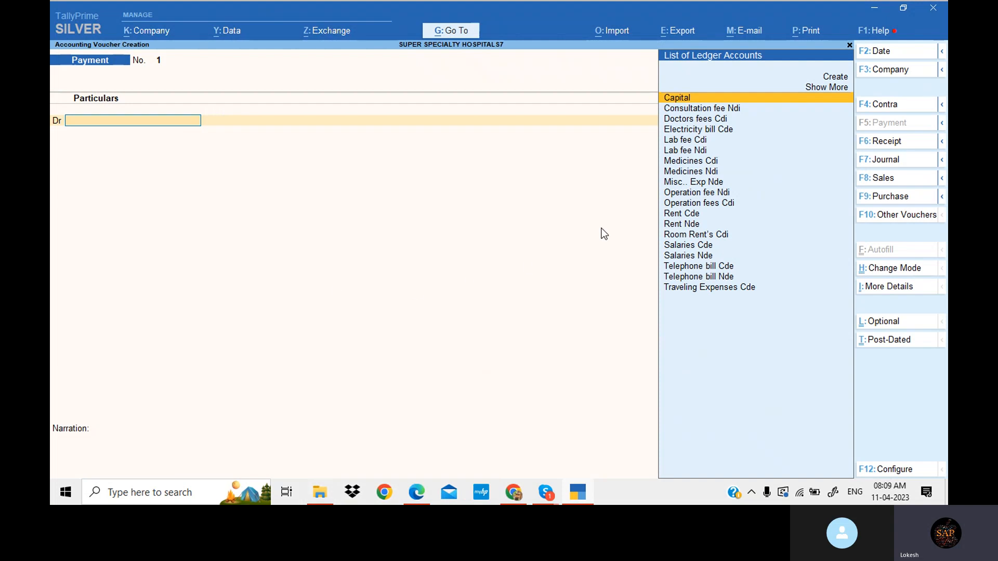
left_click(888, 145)
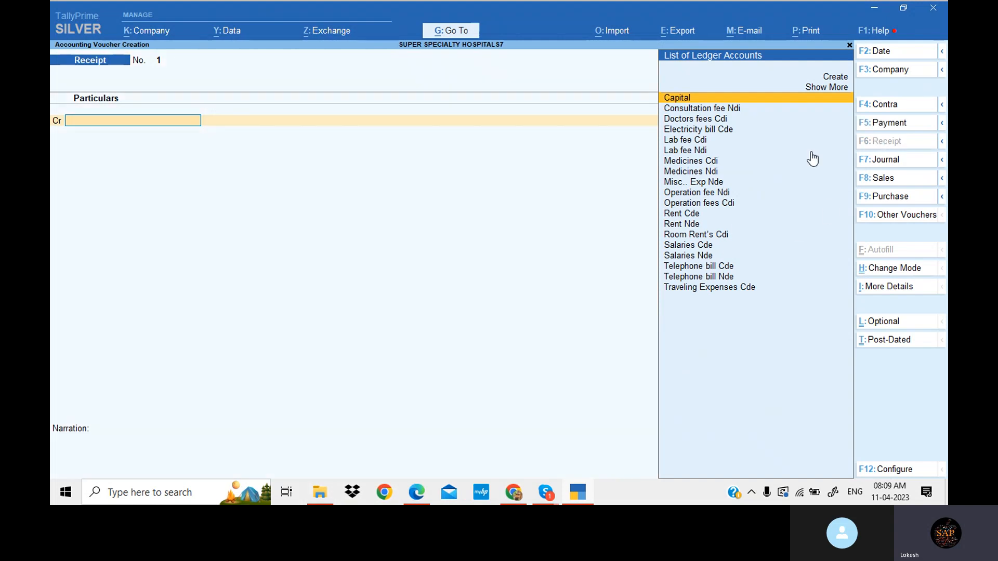
- Check the starting capital in the problem PDF and select Capital as the receipt's credit ledger
left_click(418, 491)
scroll(375, 324, "up", 3)
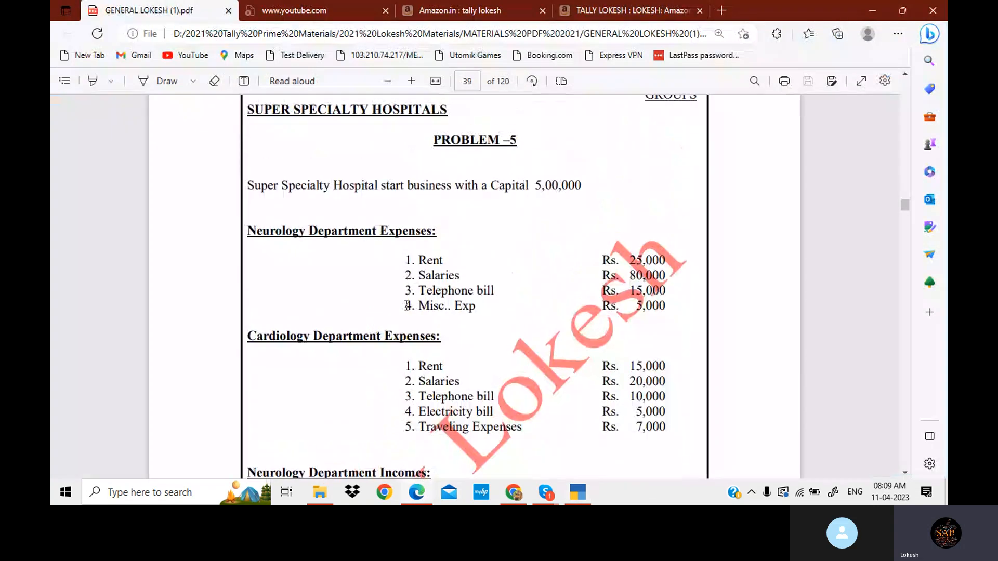
scroll(407, 305, "down", 1)
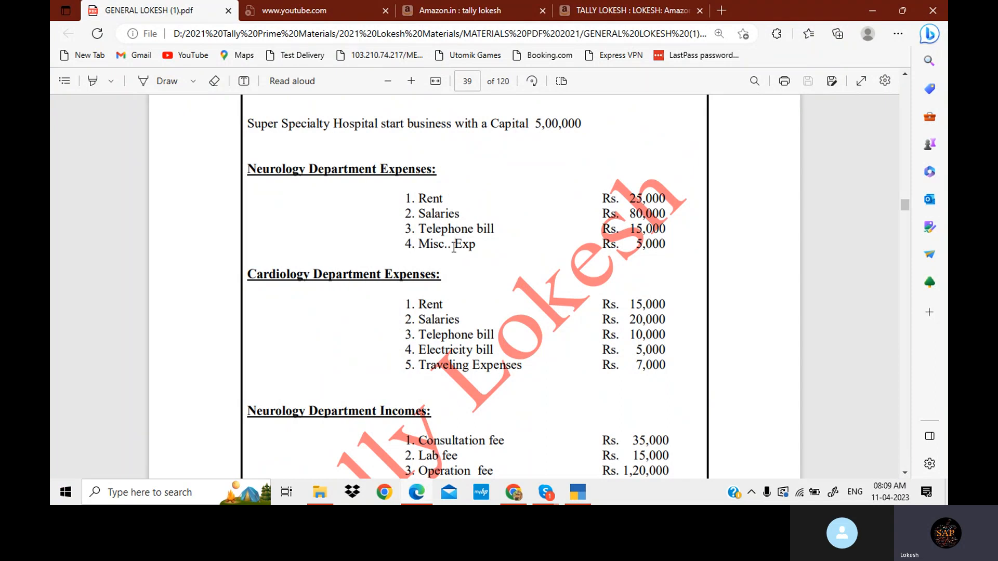
scroll(440, 302, "down", 1)
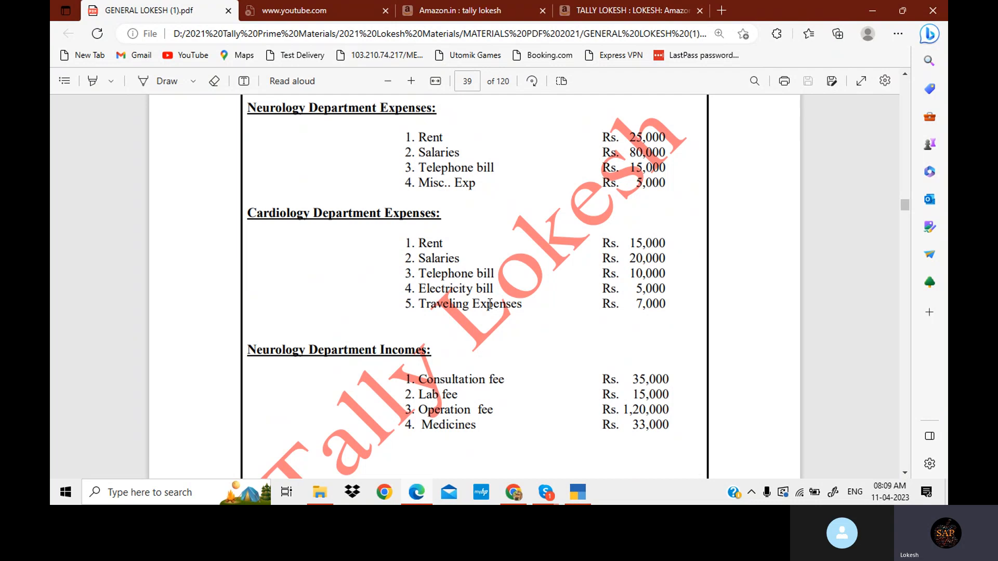
scroll(491, 301, "down", 3)
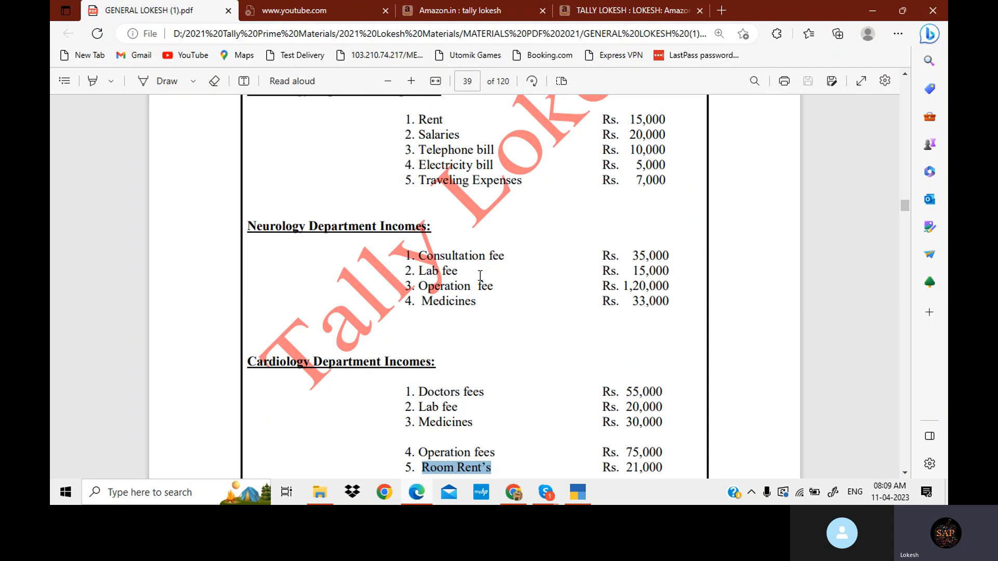
scroll(481, 273, "down", 3)
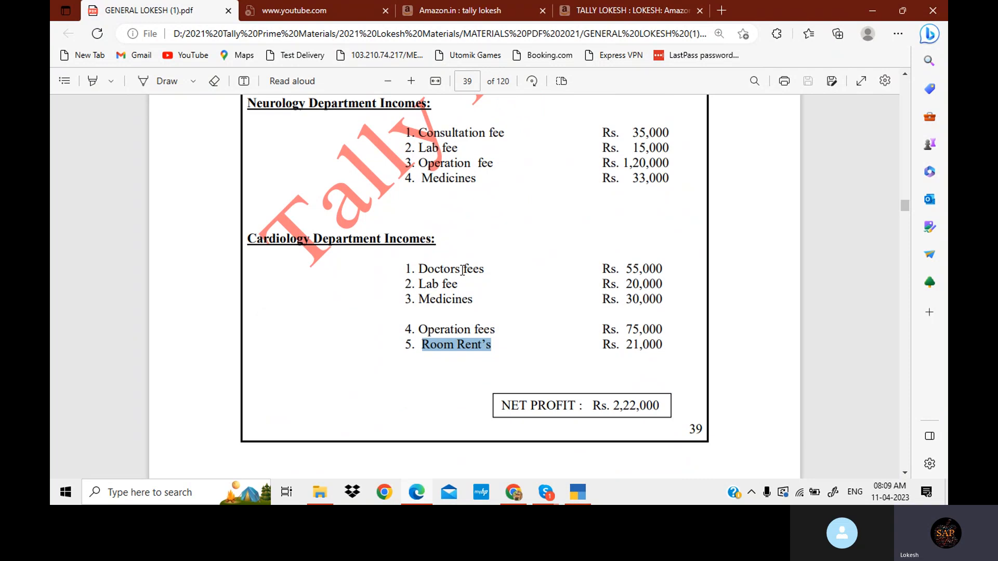
scroll(462, 271, "up", 6)
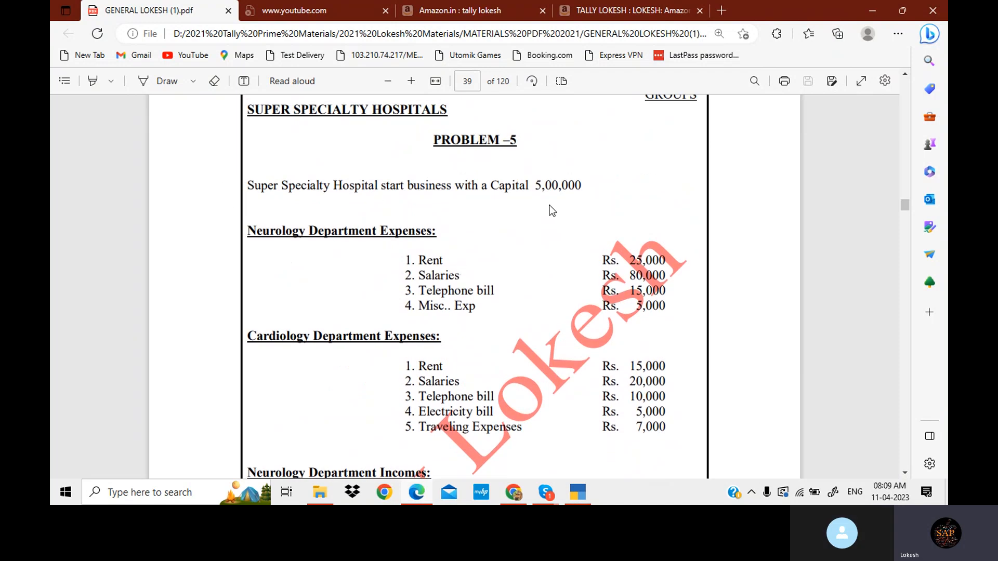
left_click(579, 493)
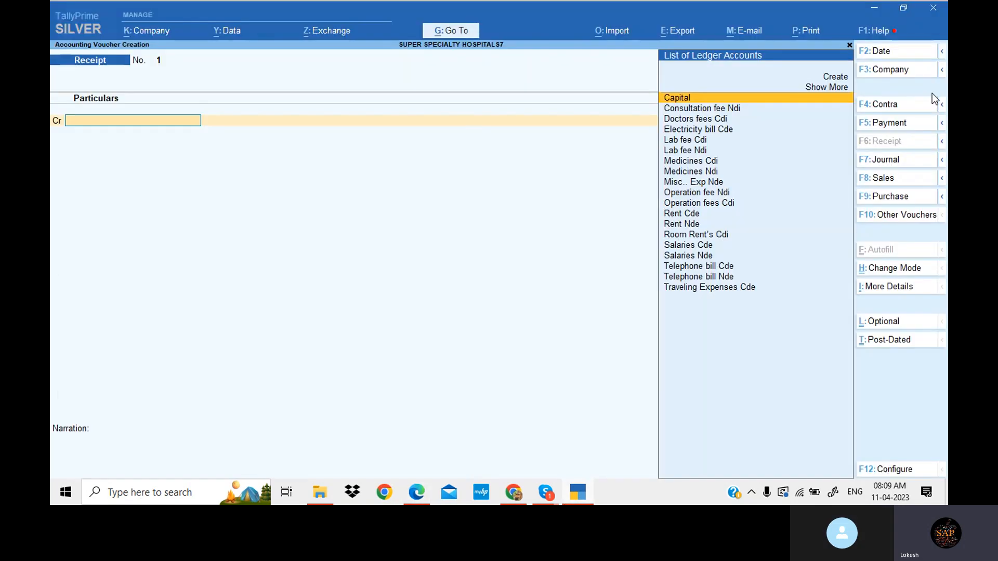
key("Return")
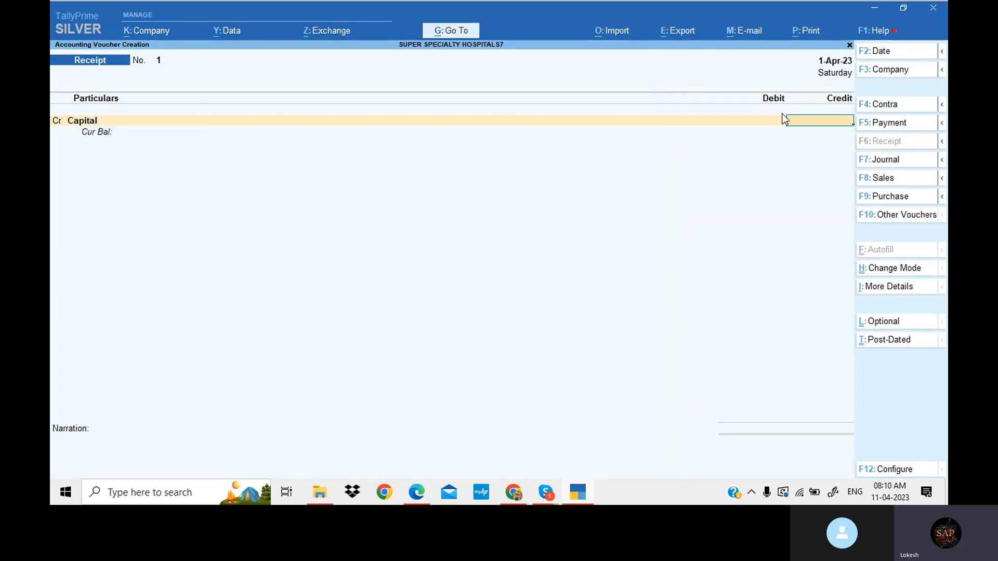
- Enter 5,00,000 as the Capital credit, debit Cash, and save the receipt voucher
type("500000")
key("Return")
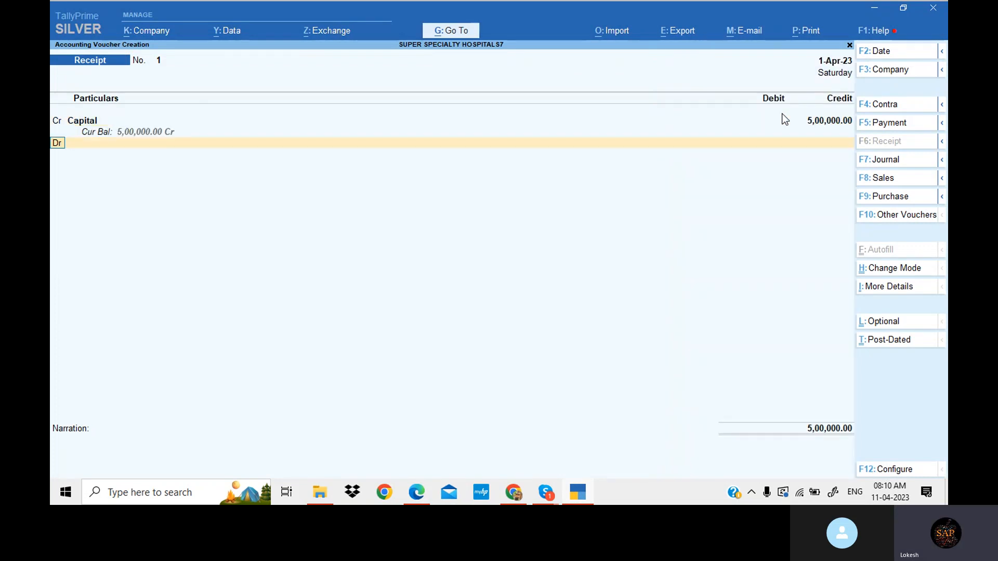
key("Down")
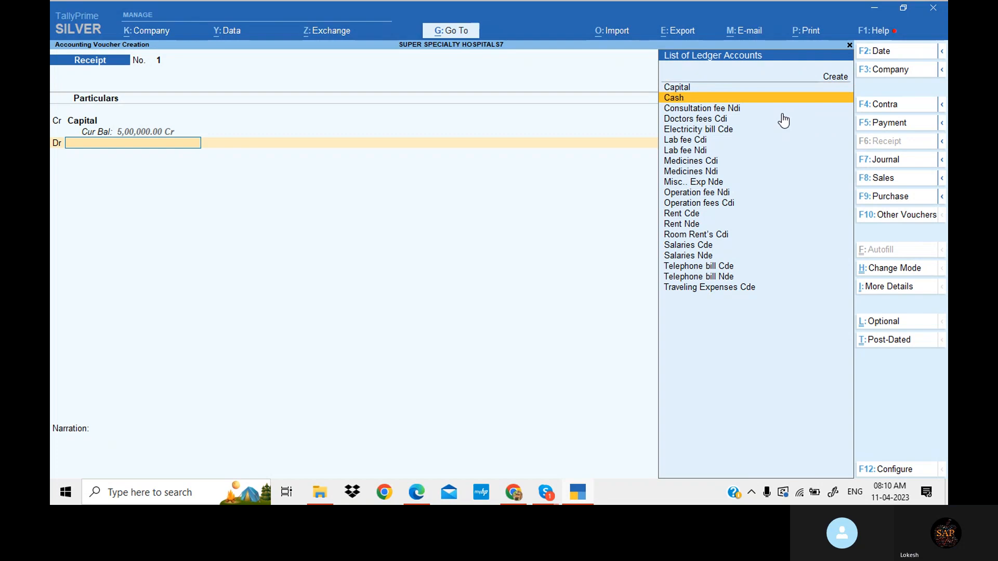
key("Return")
key("Return")
key("Return")
key("Return")
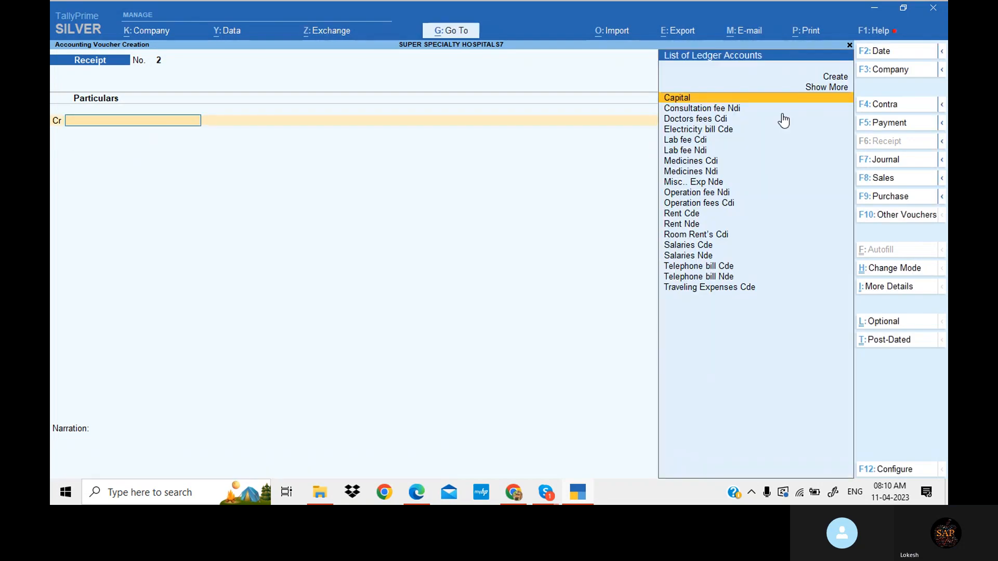
- Switch to a Payment voucher and debit Rent Nde with 25,000, checking the amount in the problem PDF
left_click(925, 123)
type("Re")
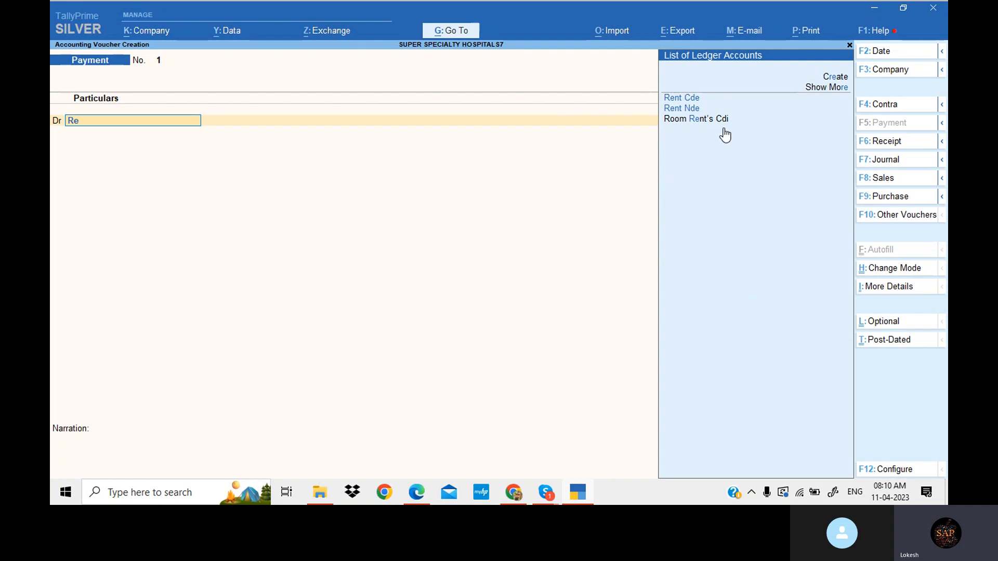
key("Down")
key("Down")
key("Return")
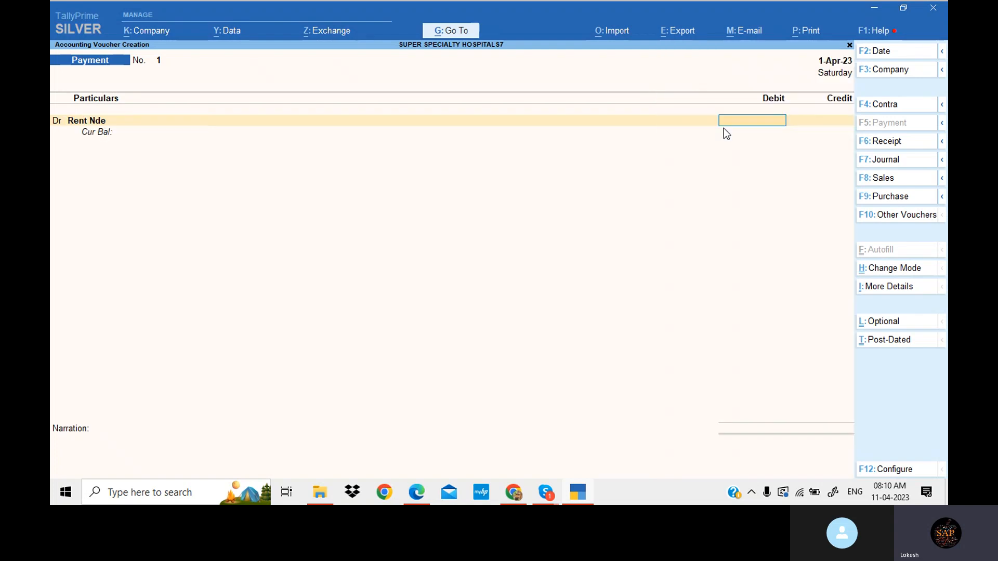
left_click(416, 492)
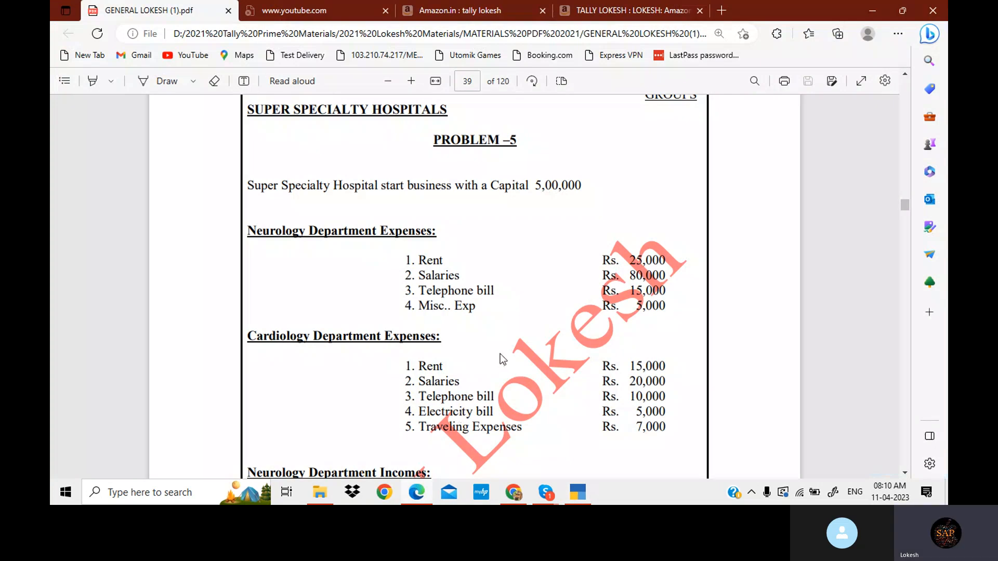
left_click(566, 489)
type("25,000")
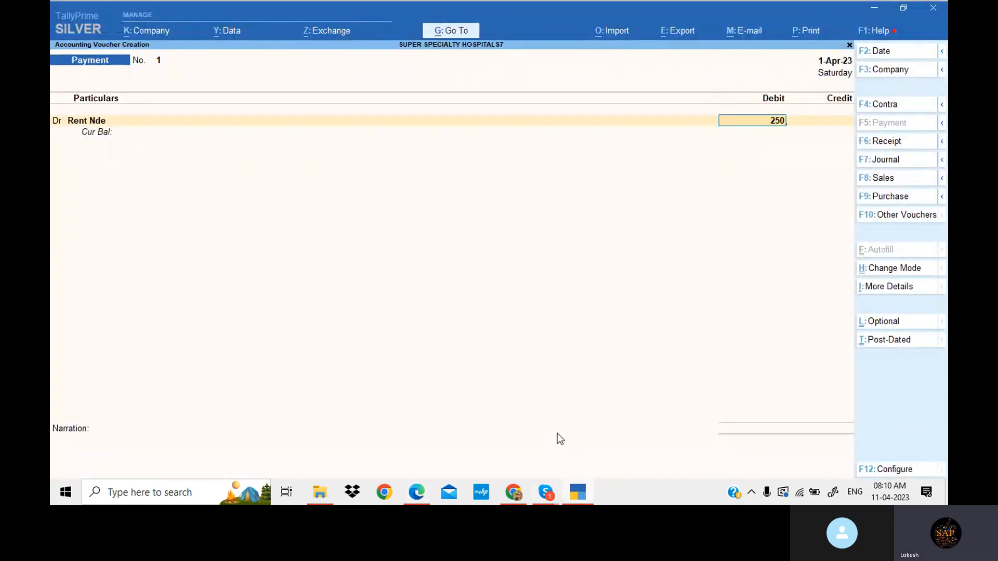
key("Return")
- Add Salaries Nde as the next debit with 8,000
key("d")
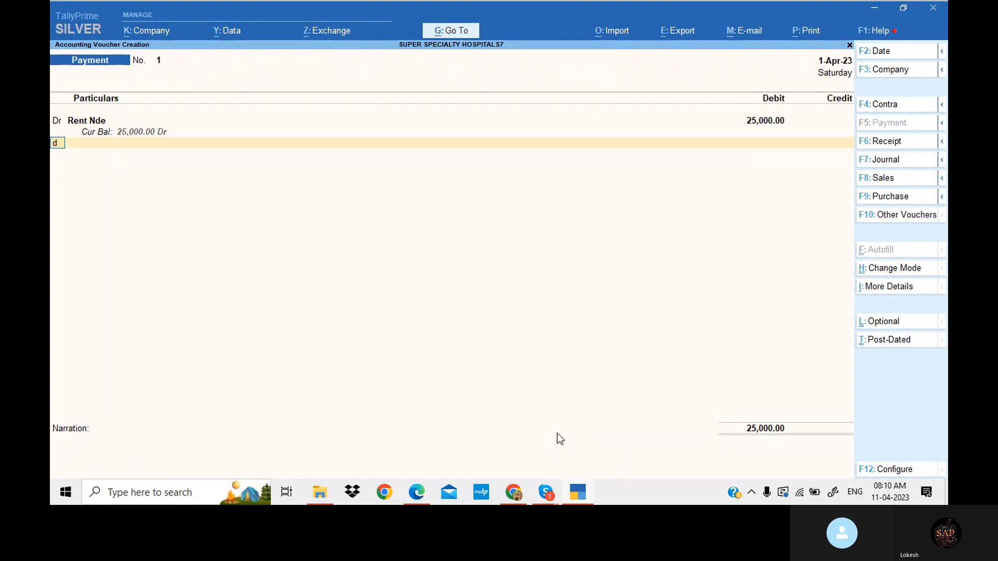
key("Return")
key("alt+Tab")
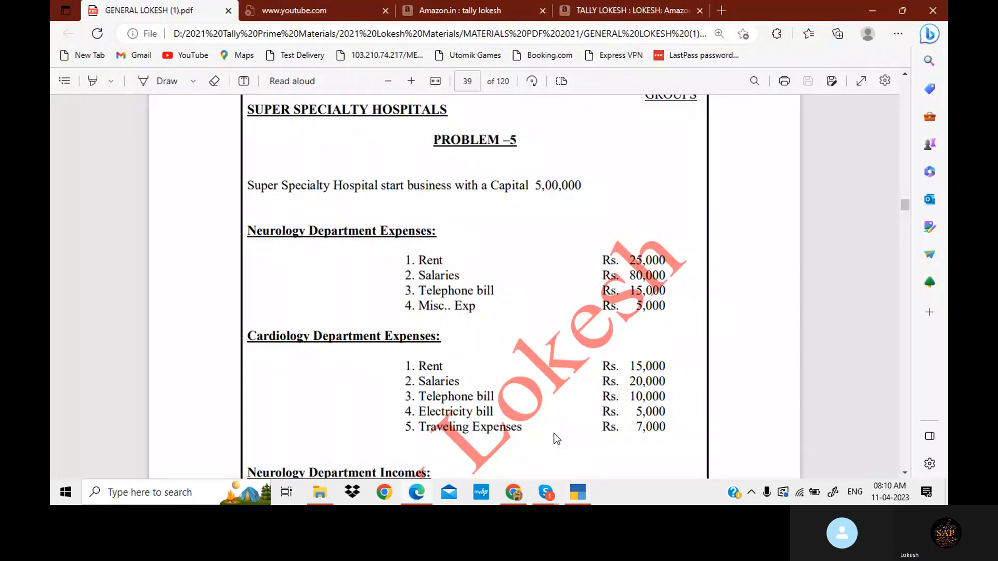
key("alt+Tab")
type("Sa")
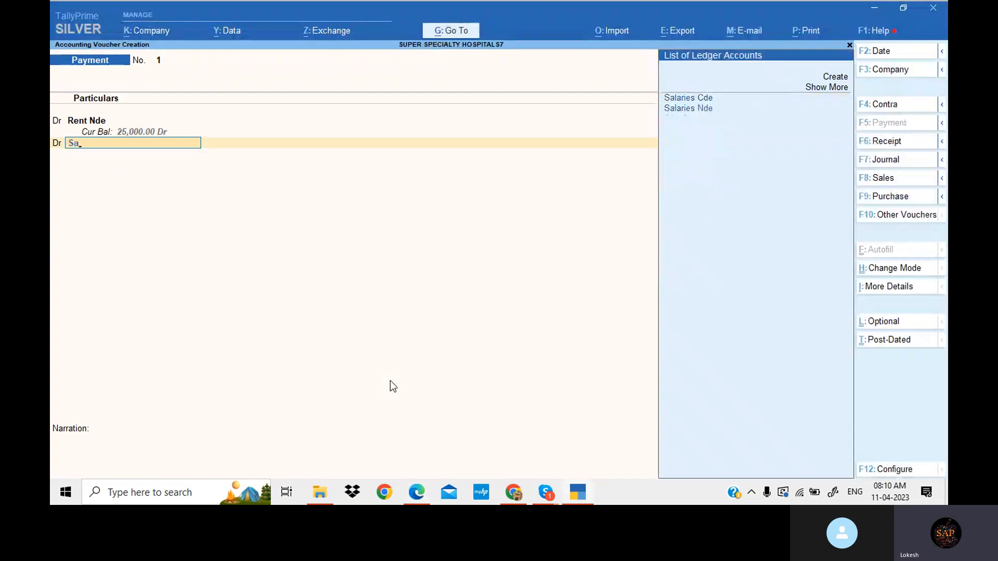
key("Down")
key("Return")
key("alt+Tab")
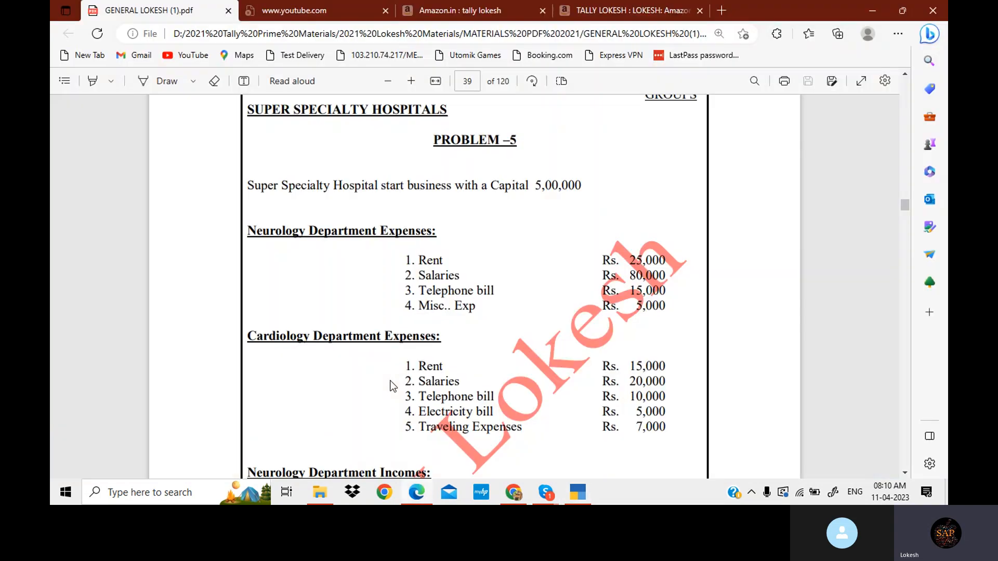
key("alt+Tab")
type("800")
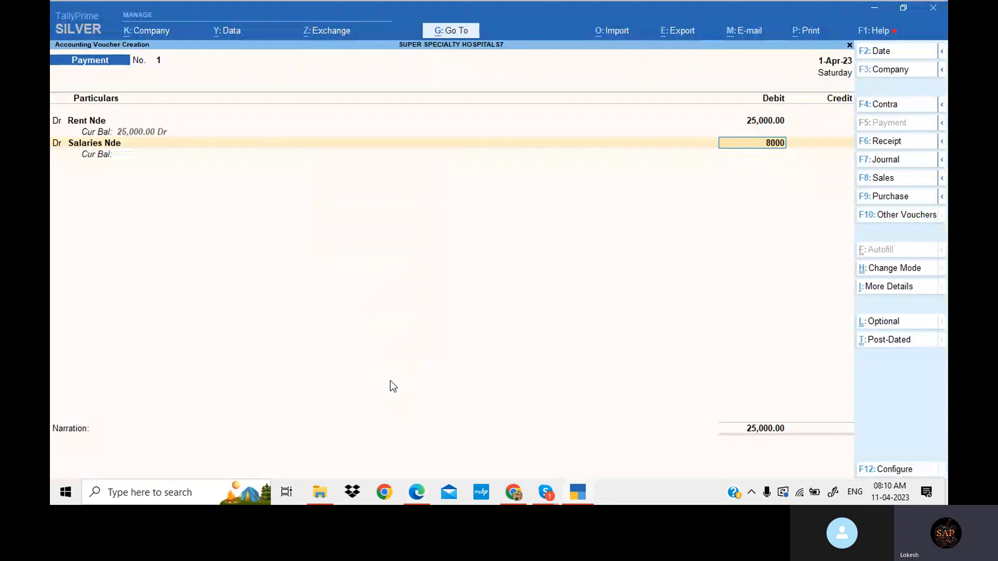
key("Return")
- Add Telephone bill Nde as the next debit with 15,000
type("d")
key("Return")
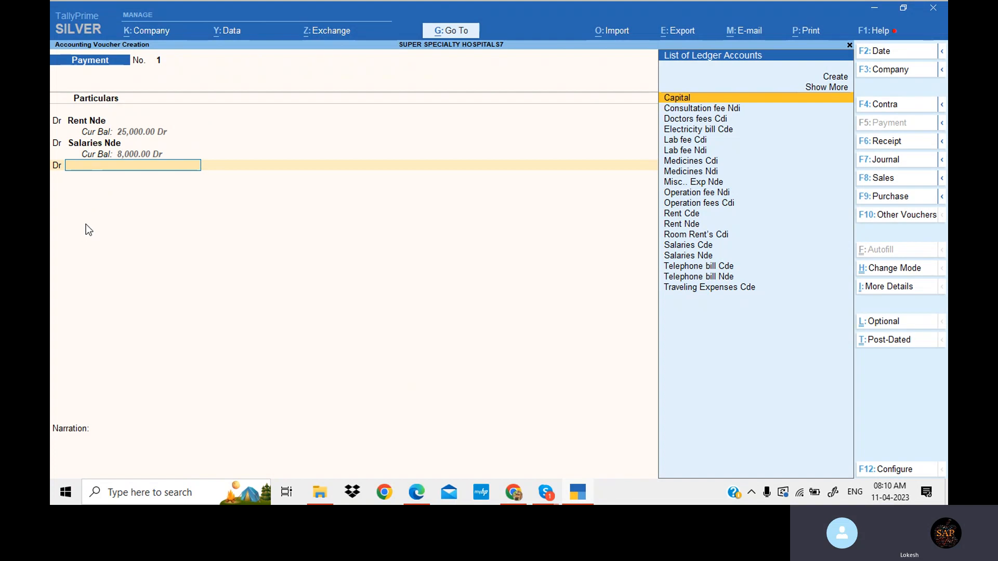
key("alt+Tab")
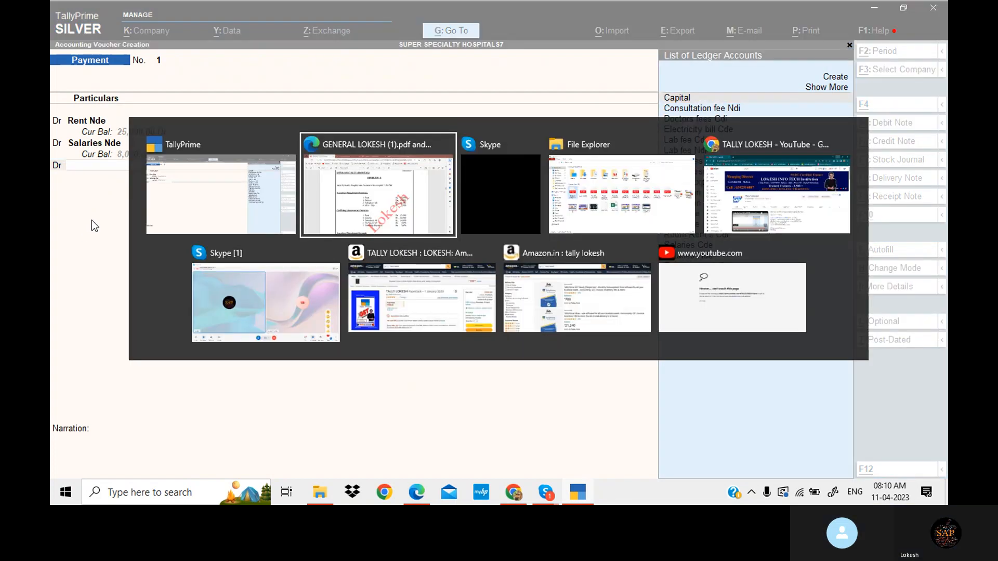
key("alt+Tab")
type("Te")
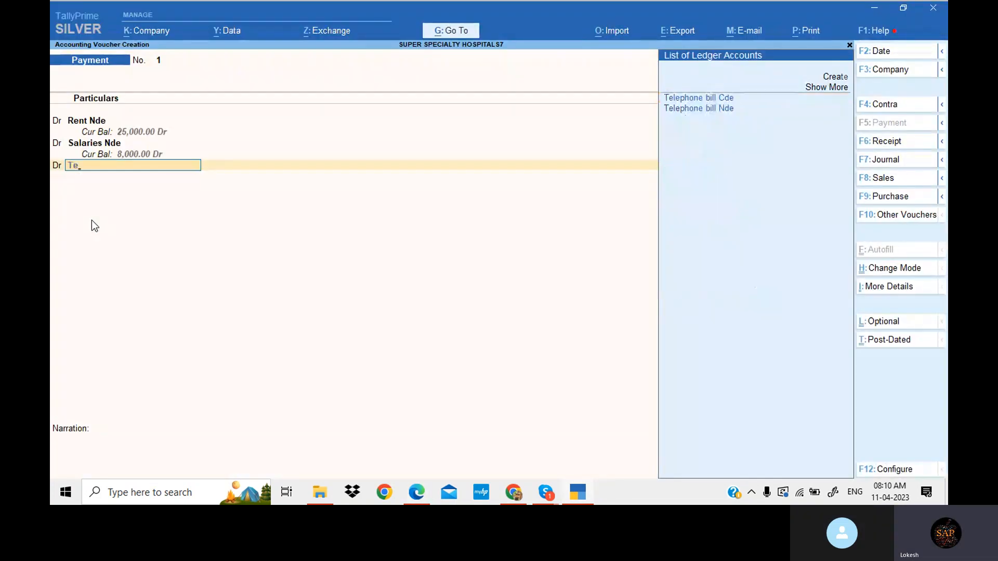
key("Return")
key("alt+Tab")
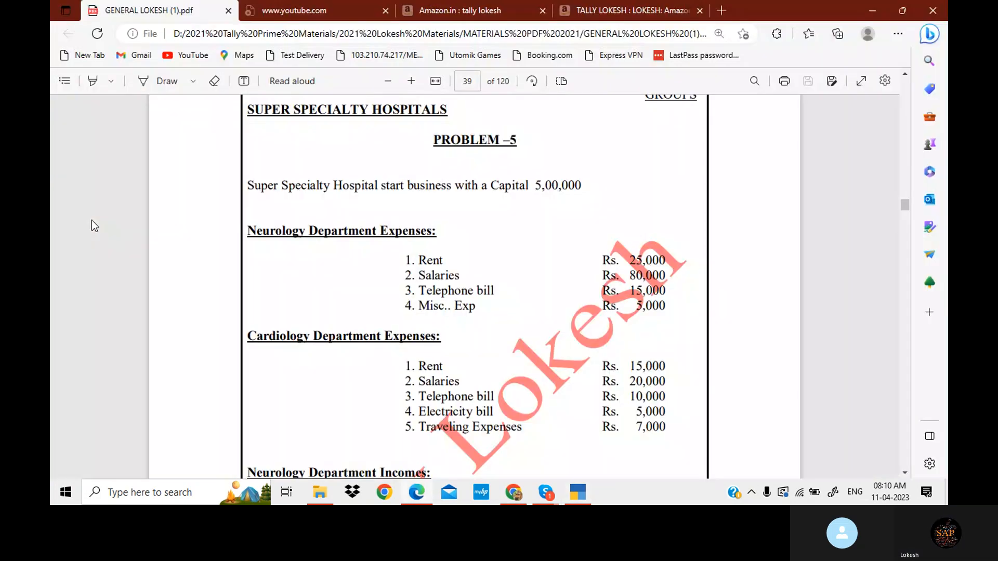
key("alt+Tab")
type("150000")
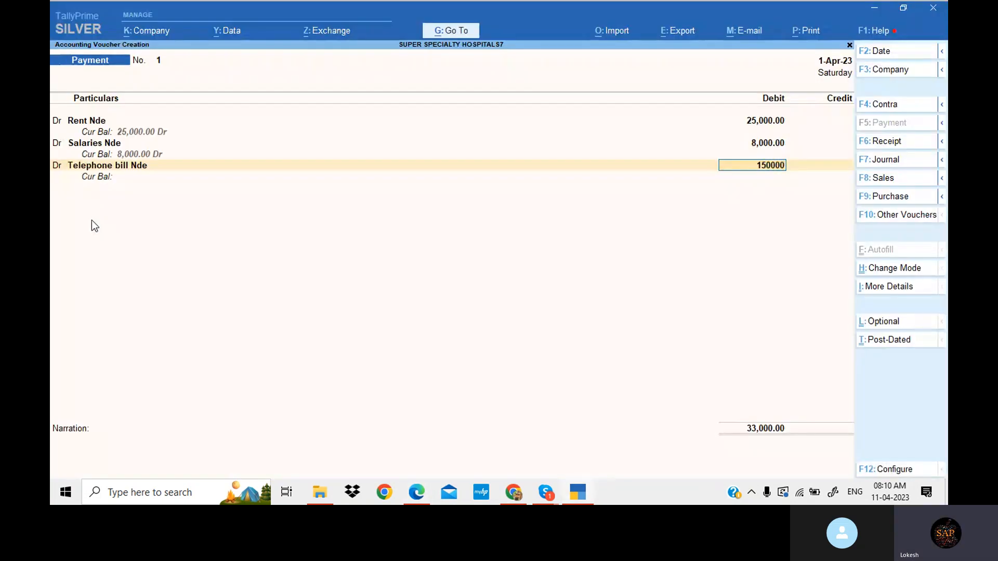
key("BackSpace")
key("Return")
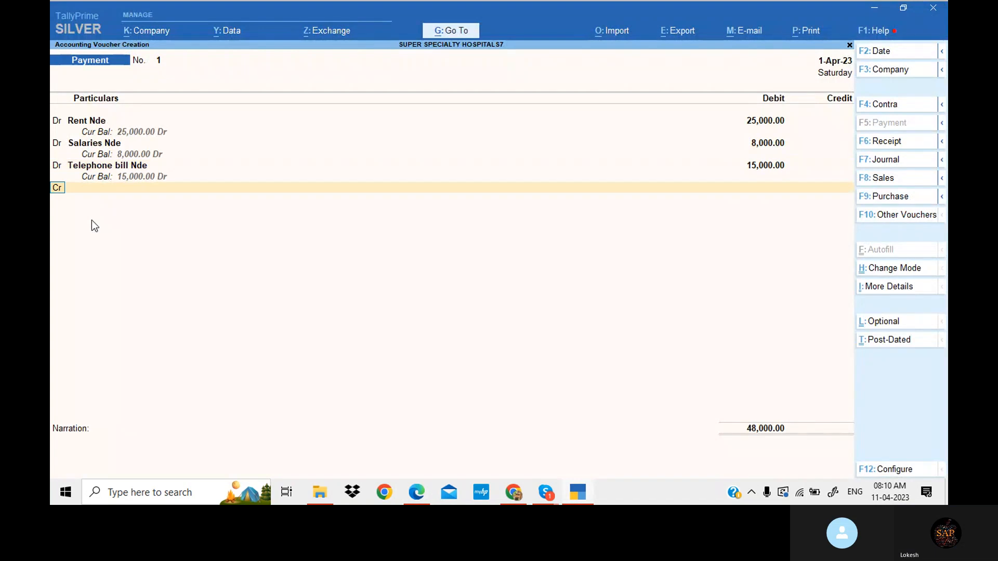
- Add Misc.. Exp Nde as the next debit with 5,000
type("d")
key("Return")
key("alt+Tab")
key("alt+Tab")
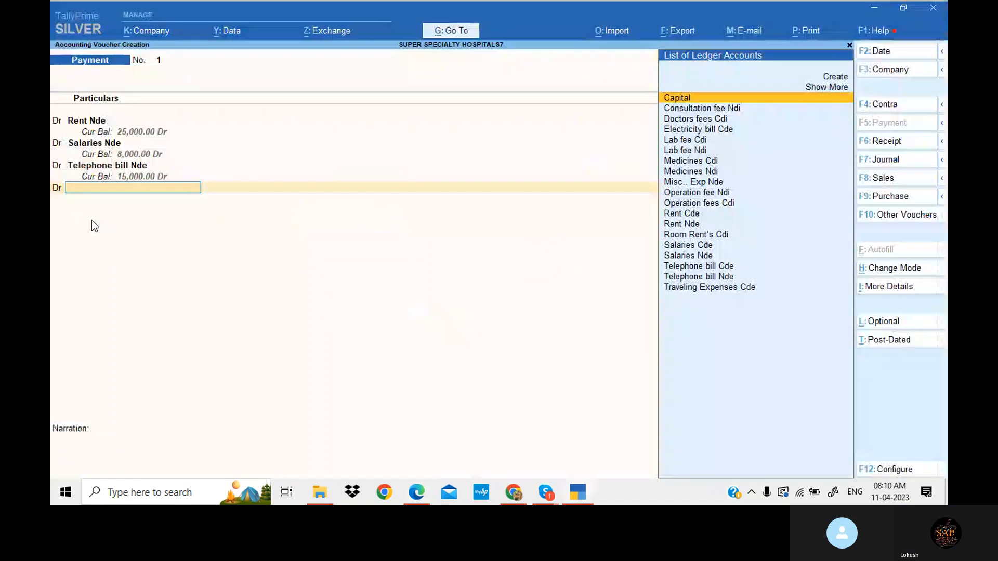
type("MI")
key("Return")
key("alt+Tab")
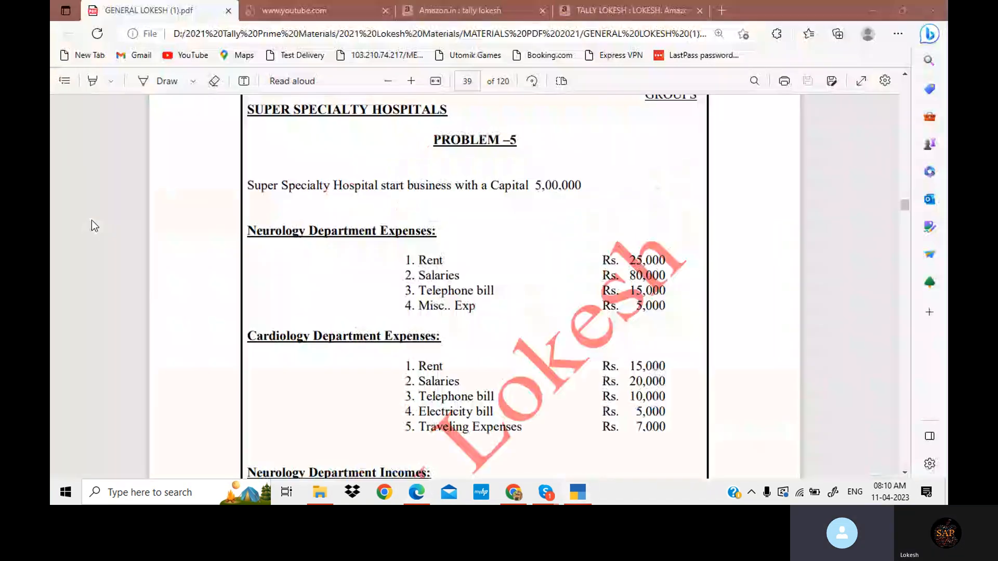
key("alt+Tab")
type("5000")
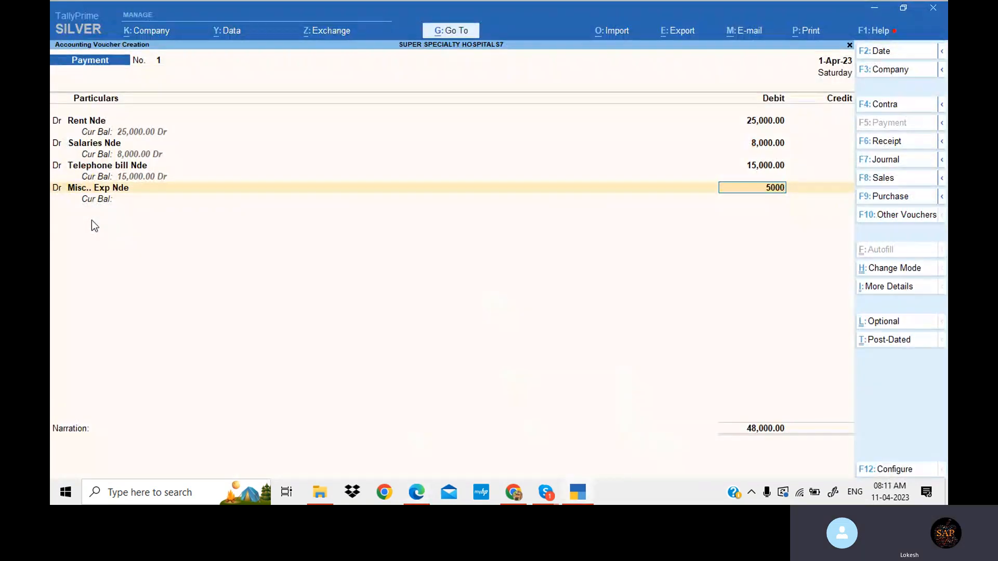
key("Return")
- Credit Cash for the 53,000 total and save the payment voucher
type("c")
key("Return")
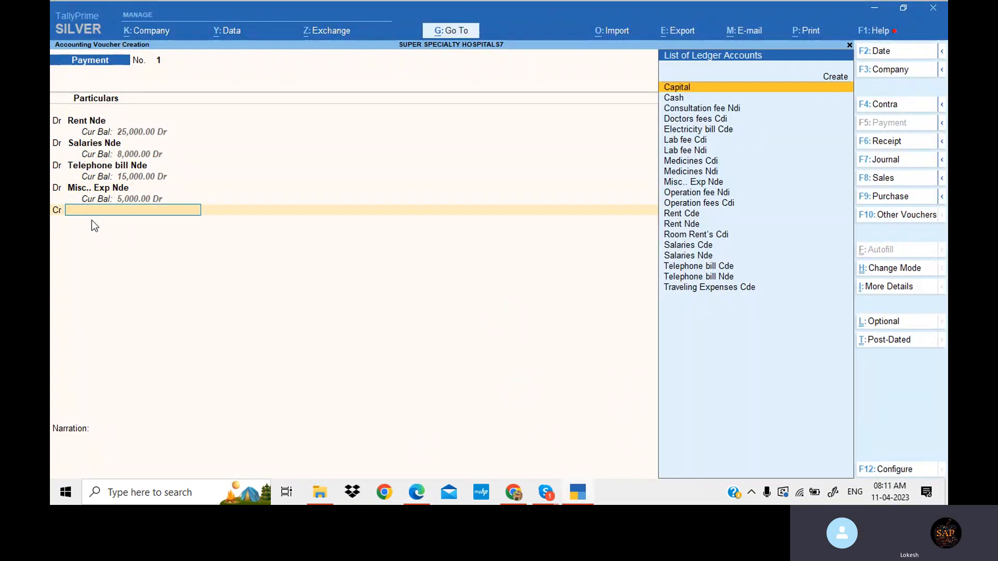
key("Down")
key("Return")
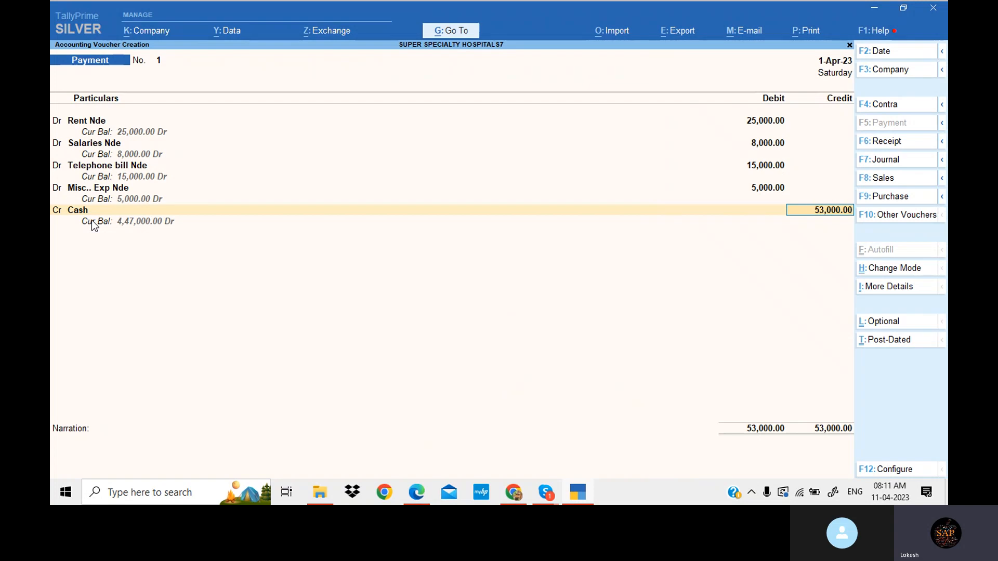
key("Return")
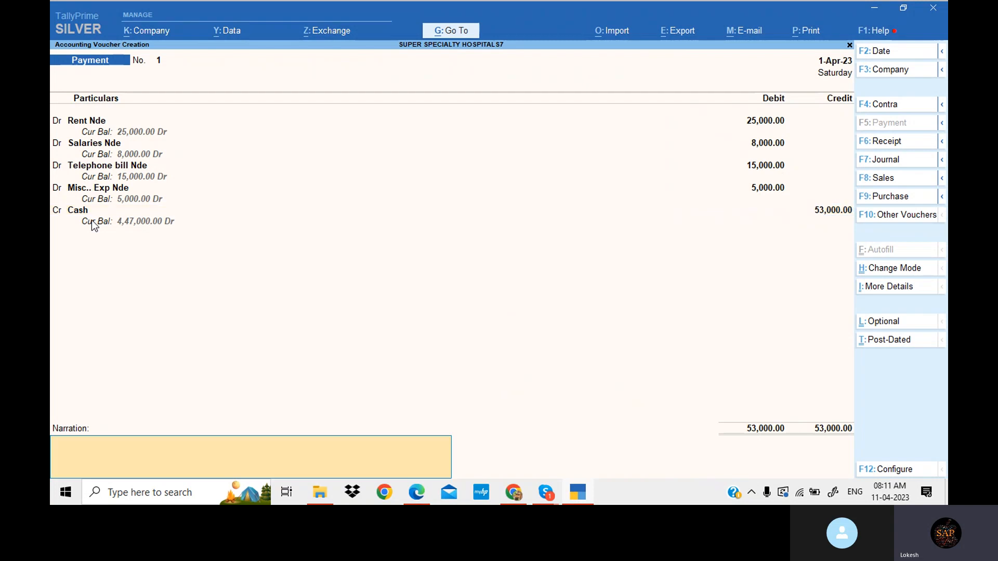
key("Return")
key("Return")
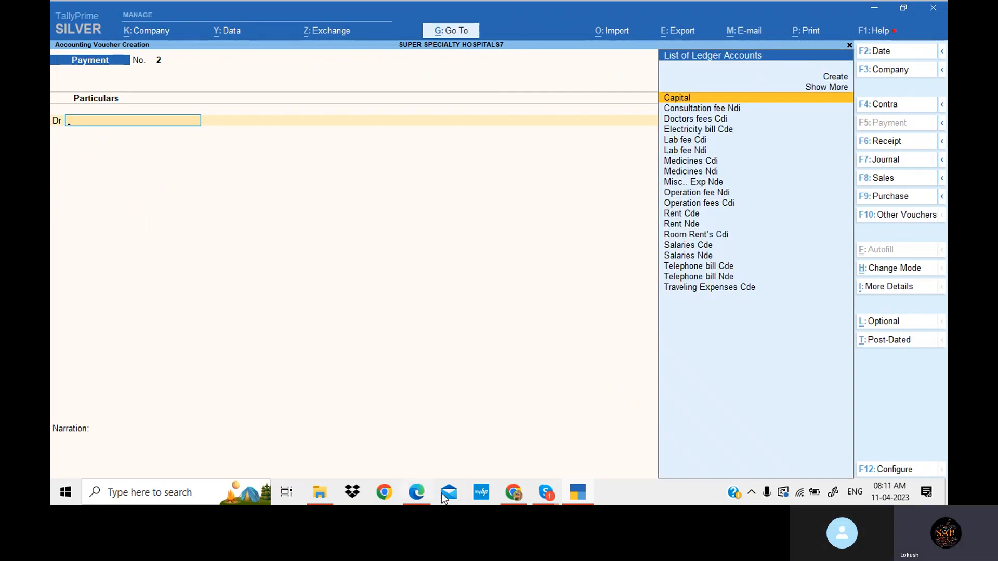
- Check the Cardiology Department expenses in the PDF and debit Rent Cde with 15,000 in a new payment voucher
left_click(416, 499)
scroll(420, 275, "down", 3)
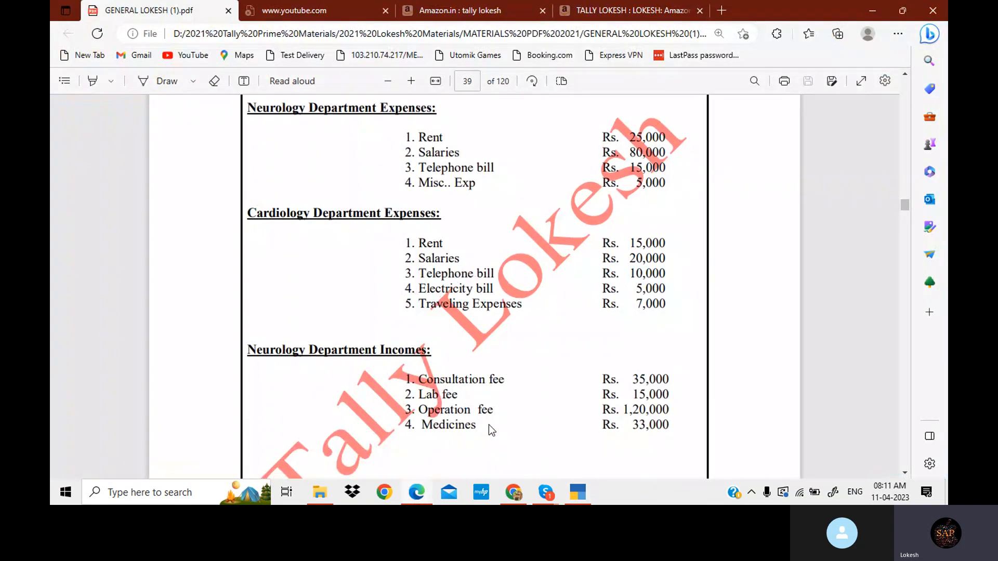
type("Re")
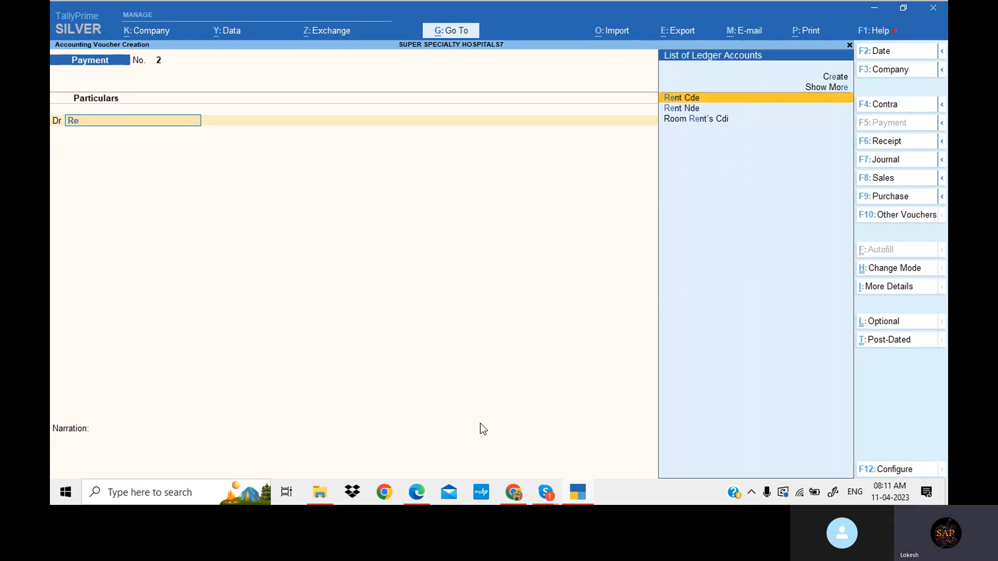
key("Return")
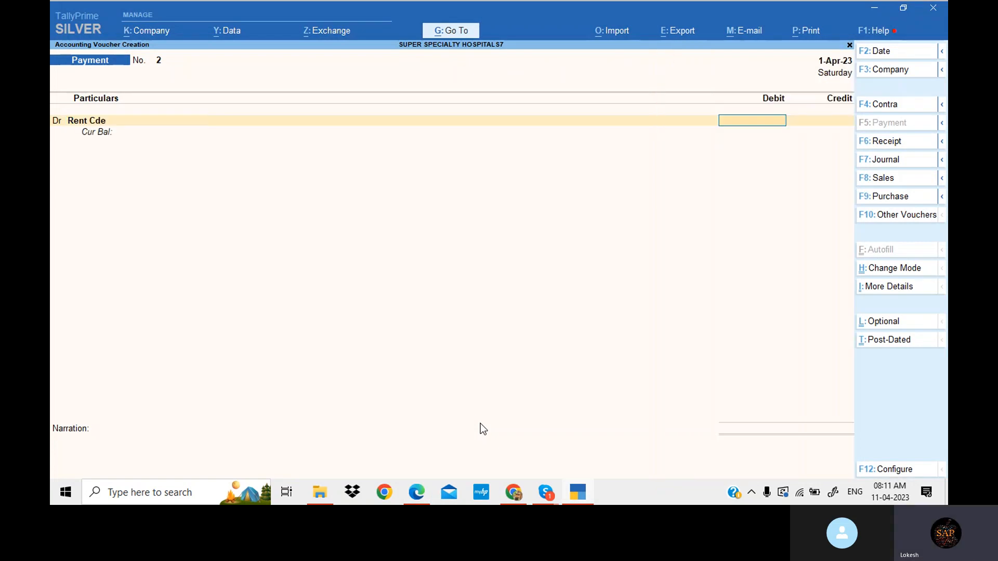
key("alt+Tab")
key("alt+Tab")
type("15000")
key("Return")
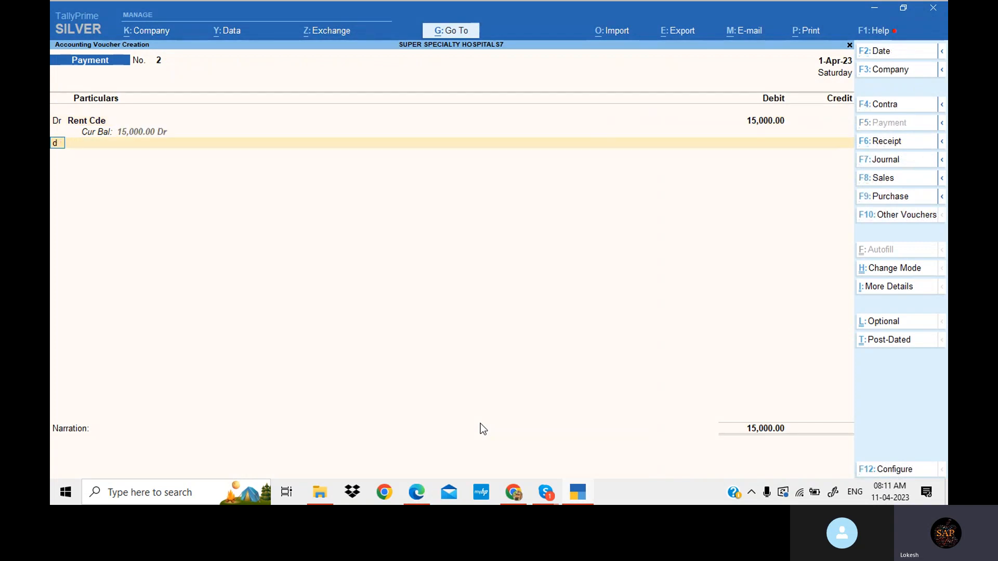
- Add Salaries Cde as the next debit with 20,000
key("Return")
key("alt+Tab")
key("alt+Tab")
type("Sa")
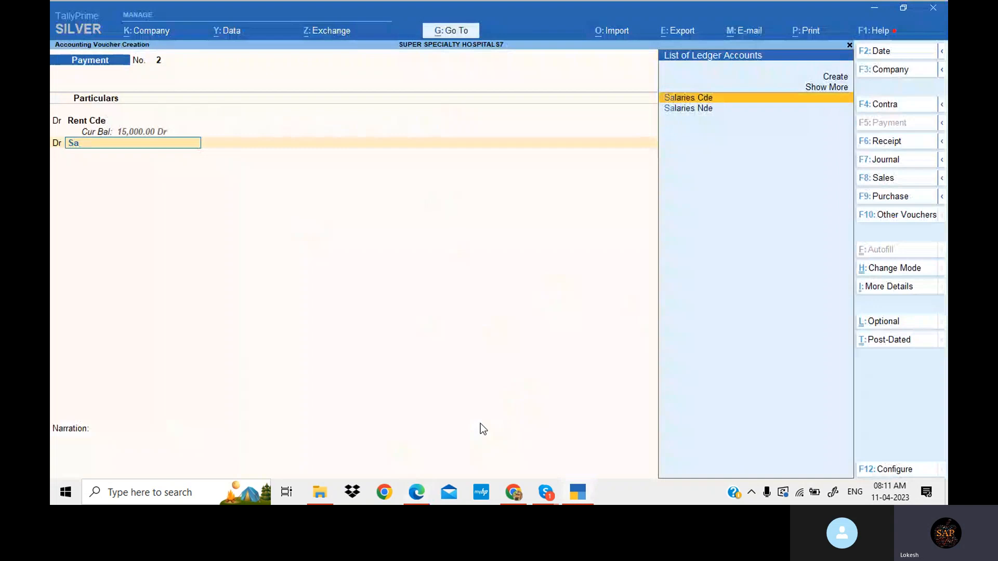
key("Return")
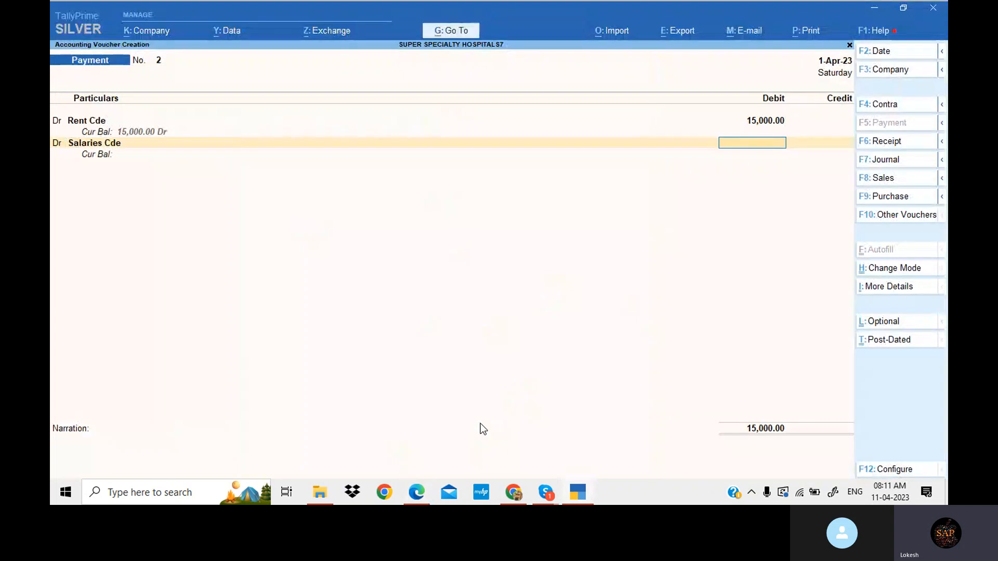
key("alt+Tab")
key("alt+Tab")
type("20000")
key("Return")
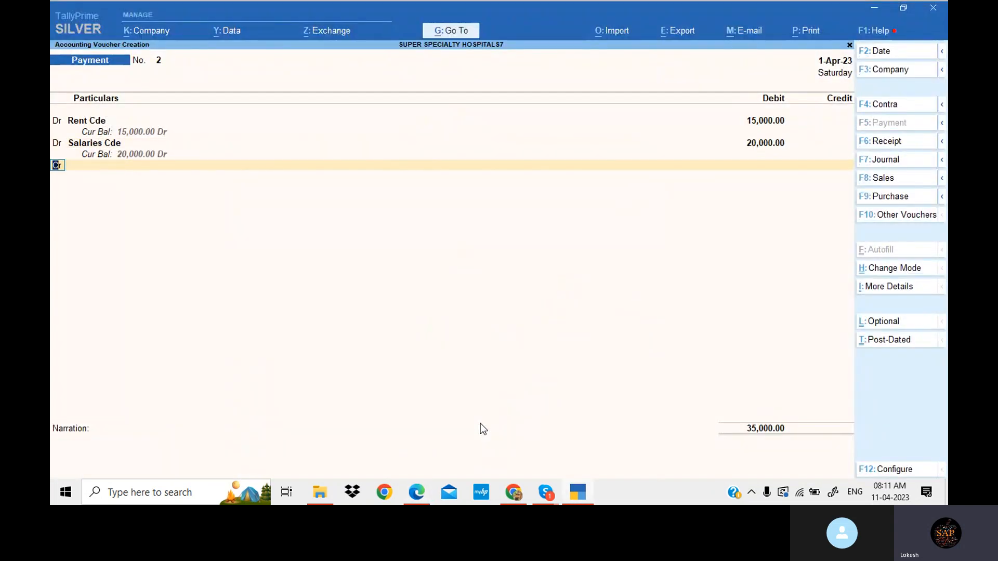
- Add Telephone bill Cde as the next debit with 10,000
key("Return")
key("alt+Tab")
key("alt+Tab")
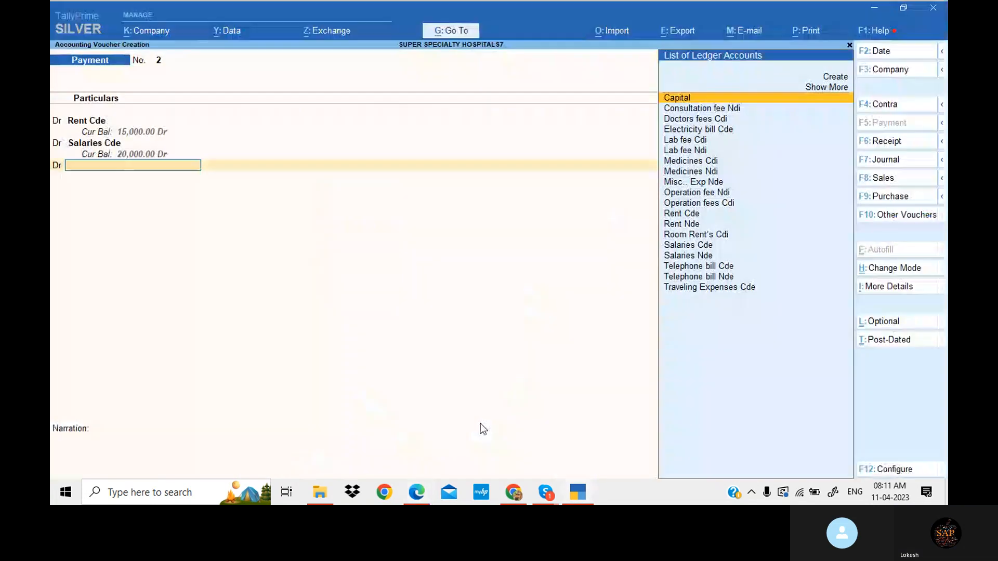
type("Te")
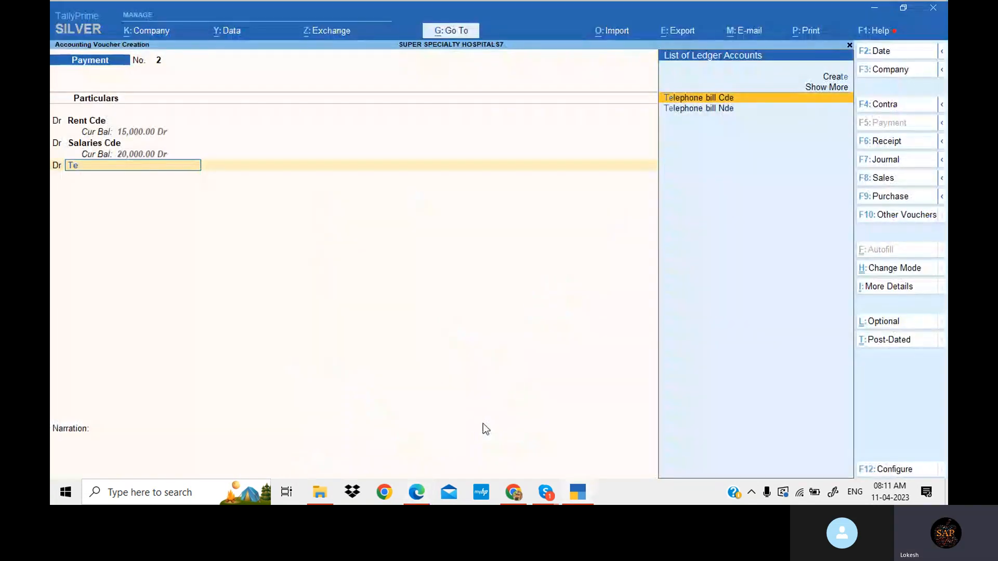
key("Return")
key("alt+Tab")
key("alt+Tab")
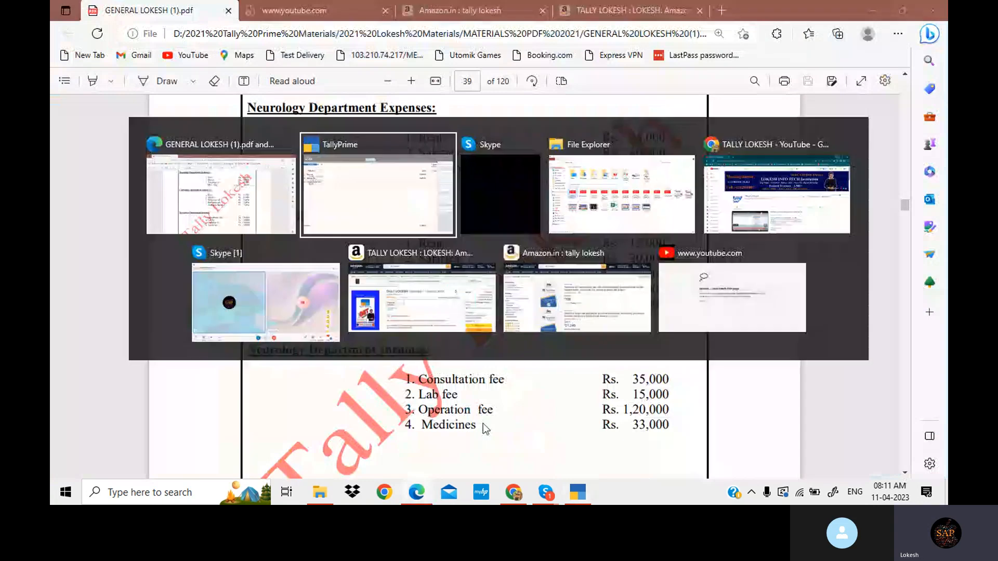
type("10000")
key("Return")
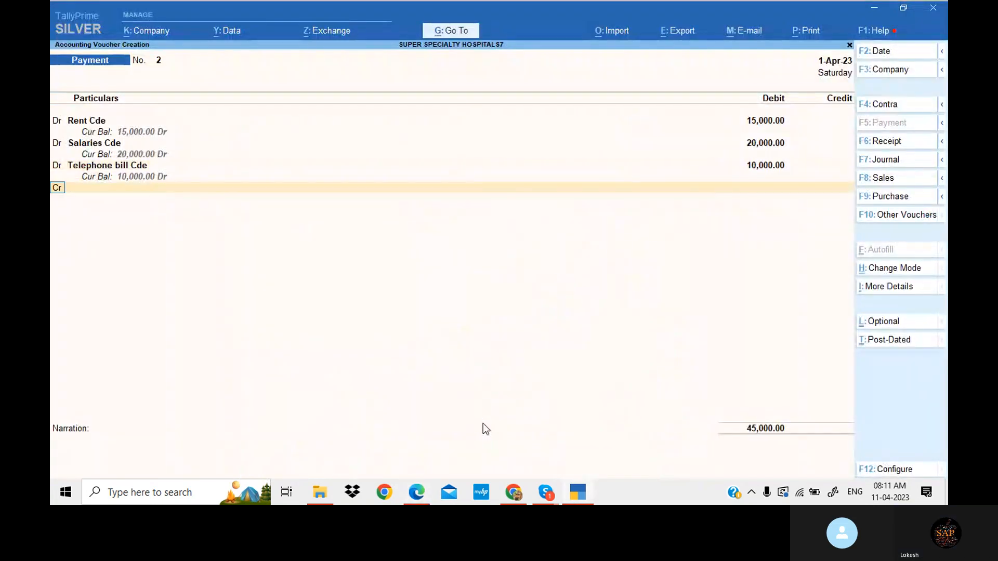
- Add Electricity bill Cde as the next debit with 5,000
key("alt+Tab")
key("alt+Tab")
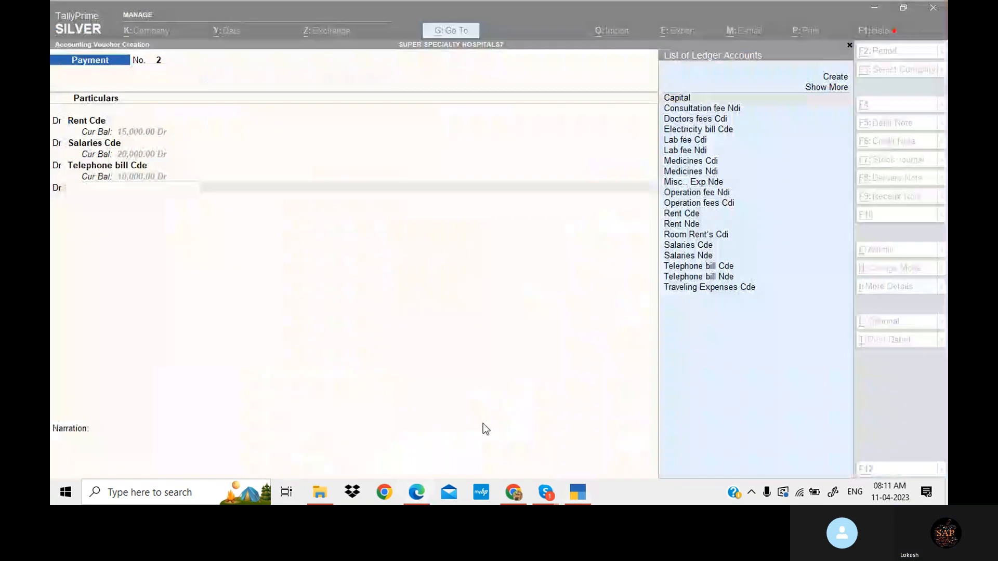
type("El")
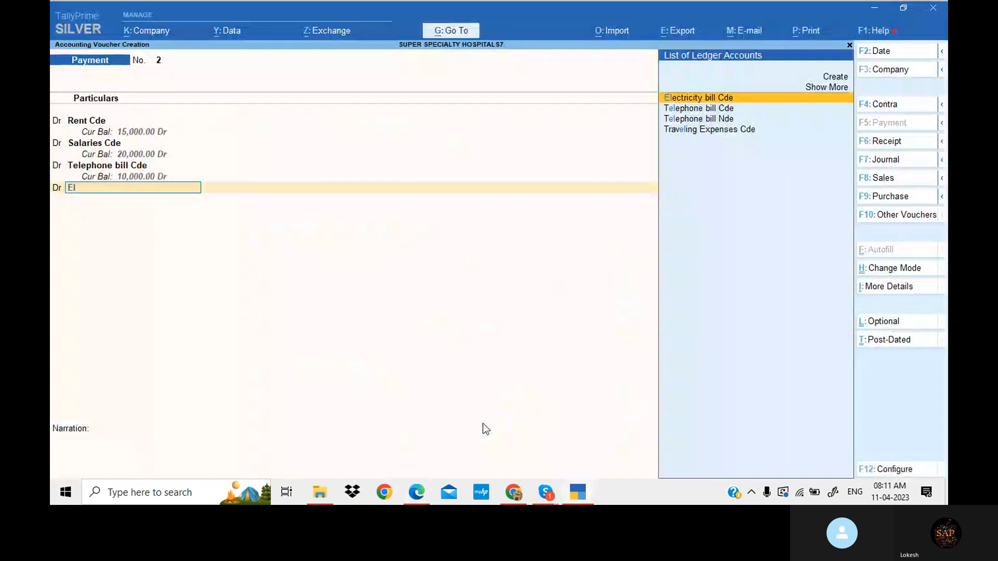
key("Return")
key("alt+Tab")
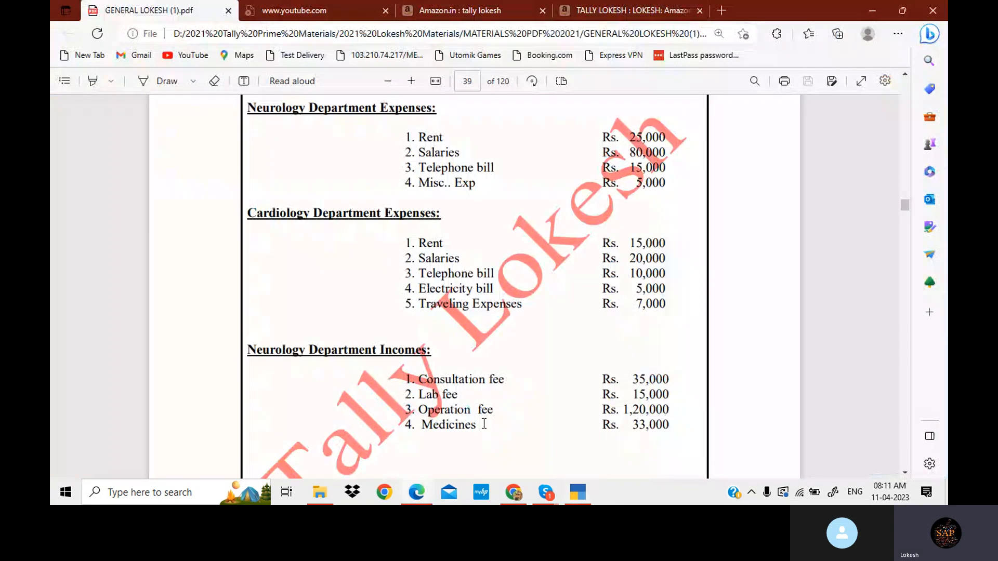
key("alt+Tab")
type("5000")
key("Return")
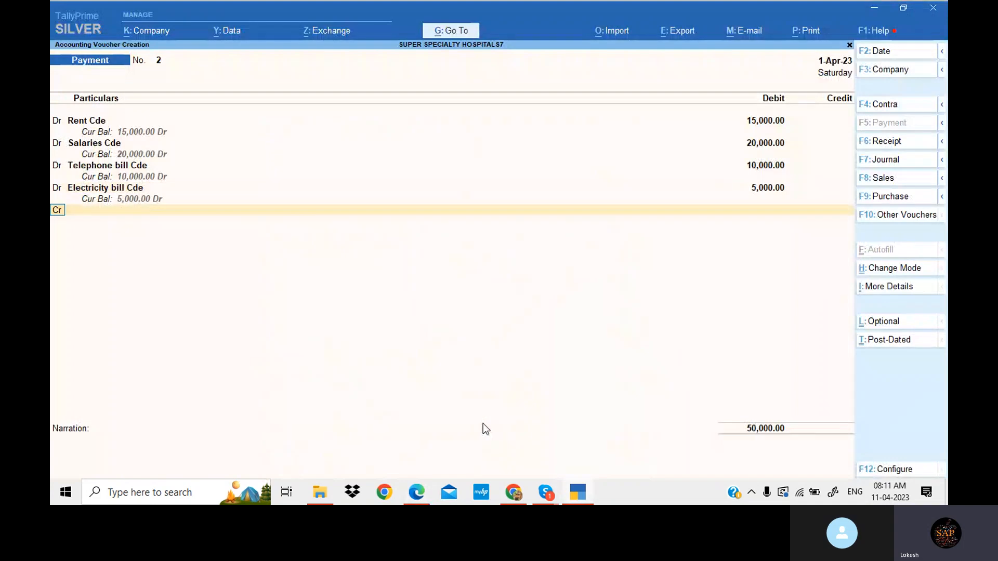
- Add Traveling Expenses Cde as the next debit with 7,000
key("d")
key("alt+Tab")
key("alt+Tab")
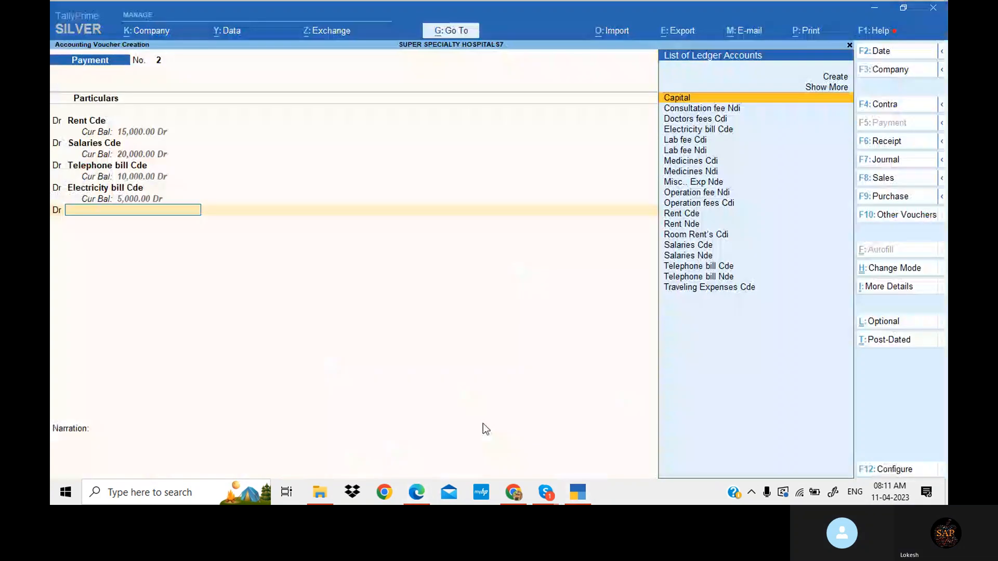
type("Tr")
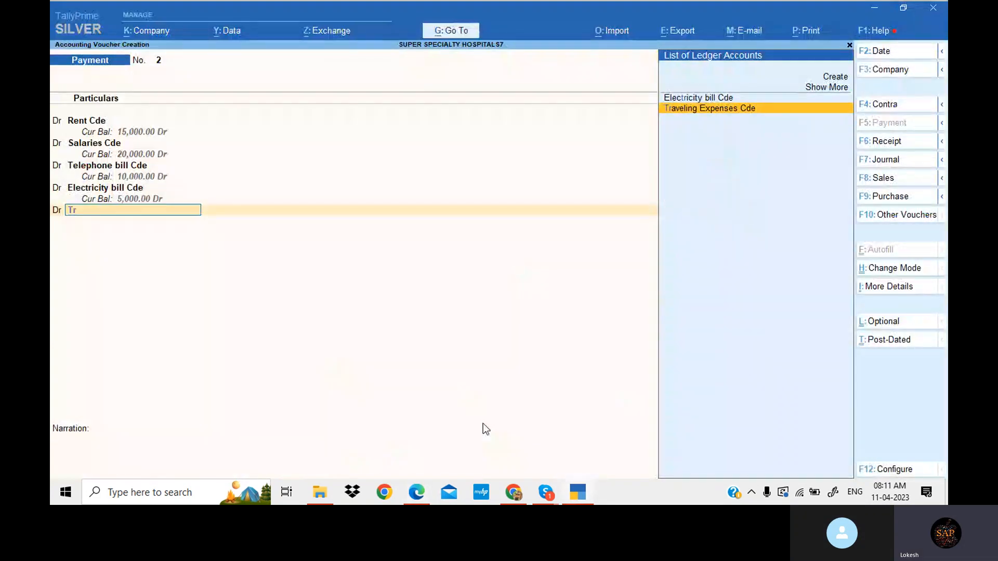
key("Return")
key("alt+Tab")
key("alt+Tab")
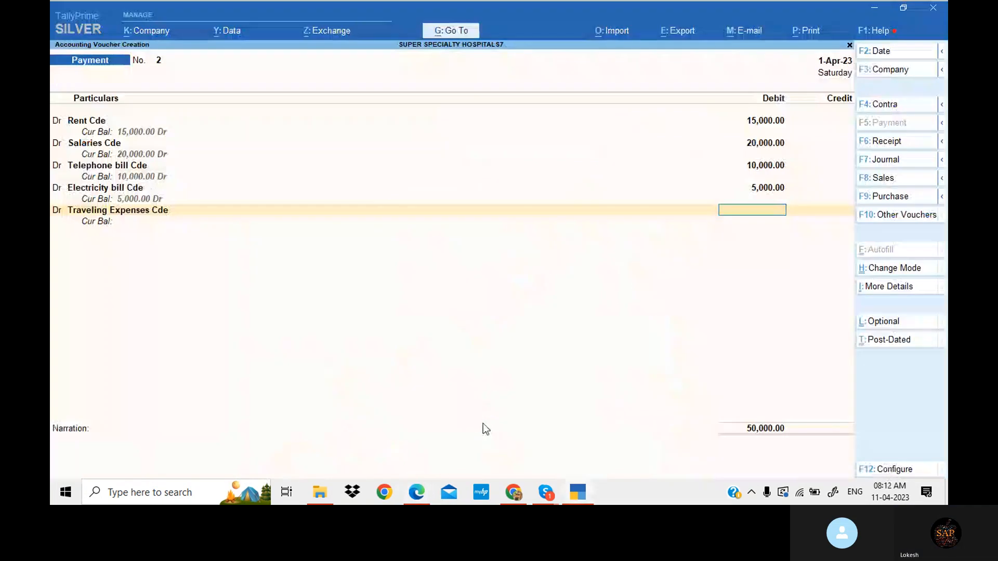
type("7000")
key("Return")
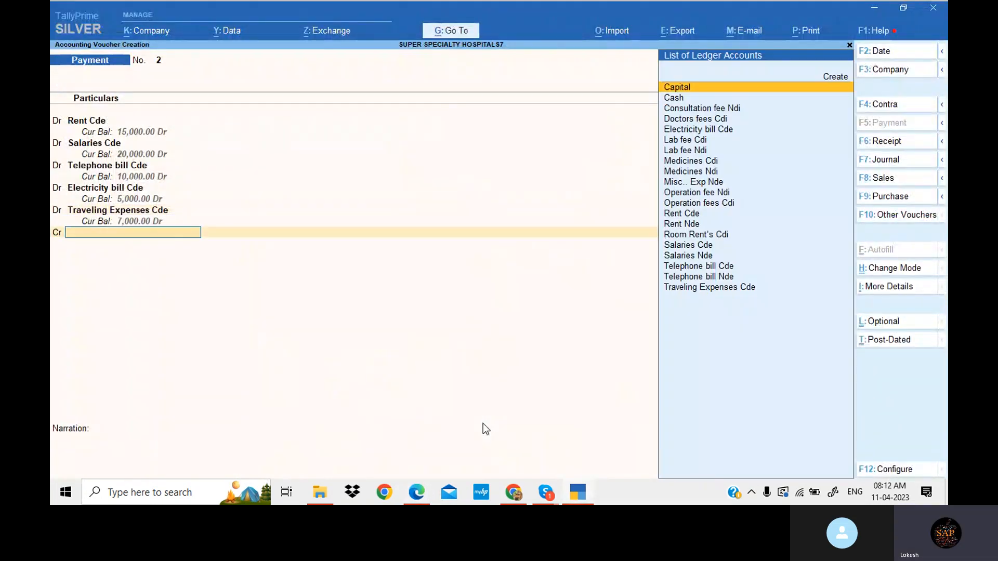
- Credit Cash for the 57,000 total and save the payment voucher
key("Down")
key("Return")
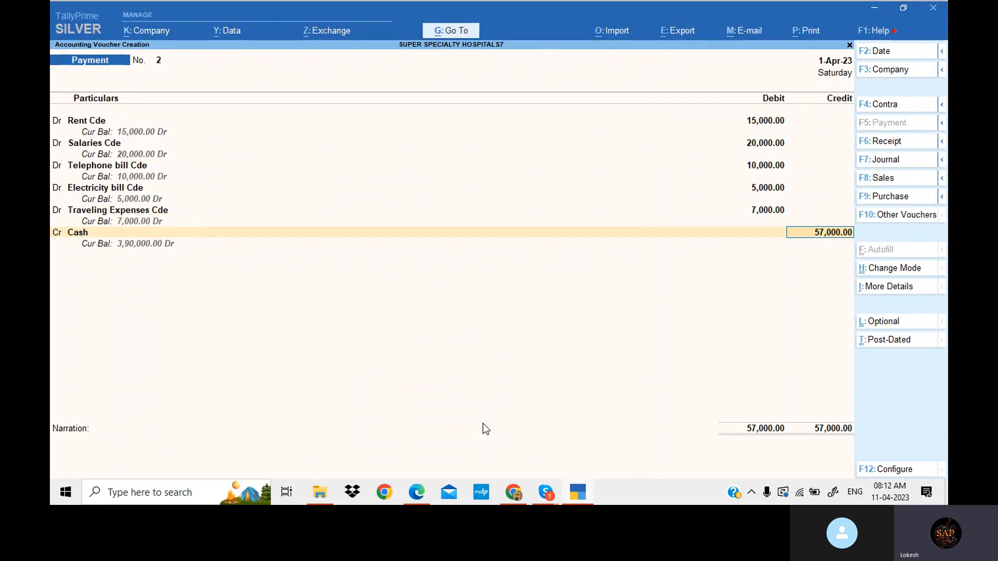
key("Return")
key("Return")
key("Return")
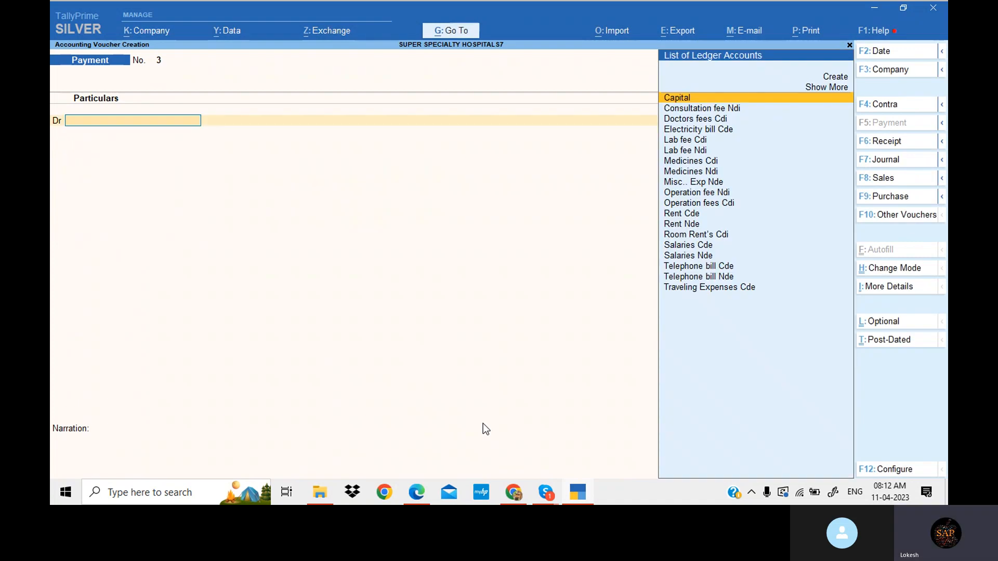
- Check the Neurology Department incomes in the PDF and credit Consultation fee Ndi with 35,000 in a new receipt voucher
left_click(416, 491)
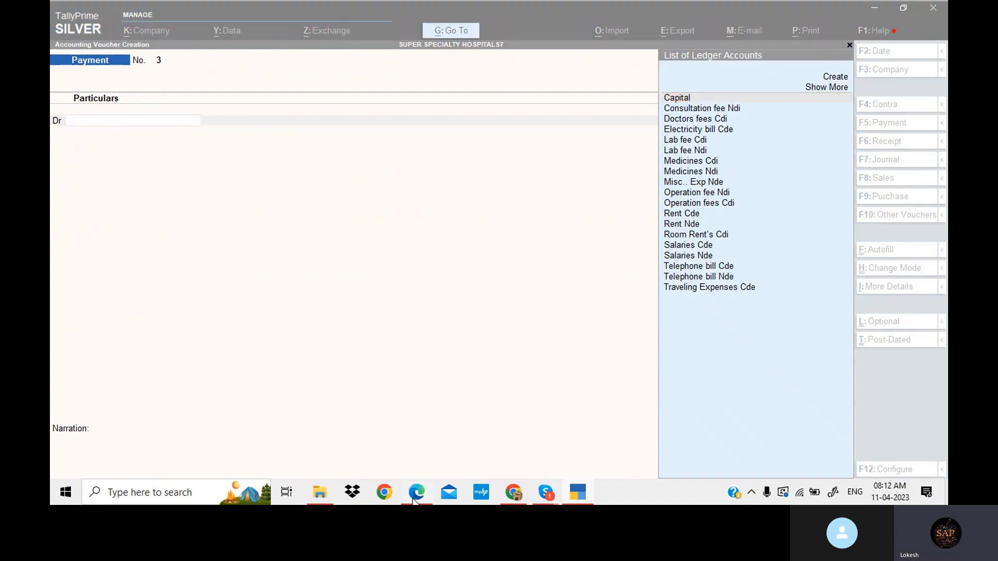
scroll(423, 333, "down", 3)
scroll(423, 335, "down", 2)
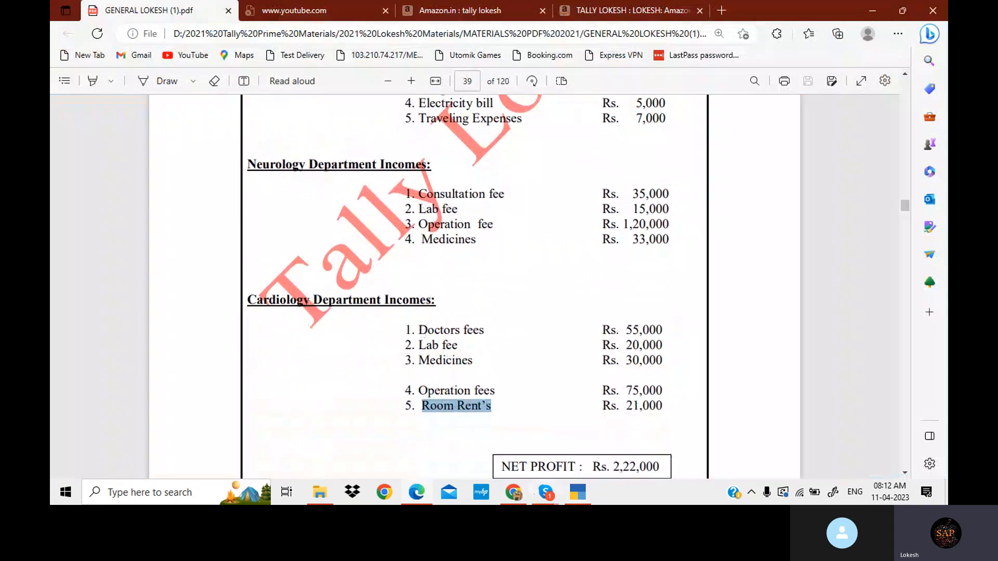
left_click(579, 495)
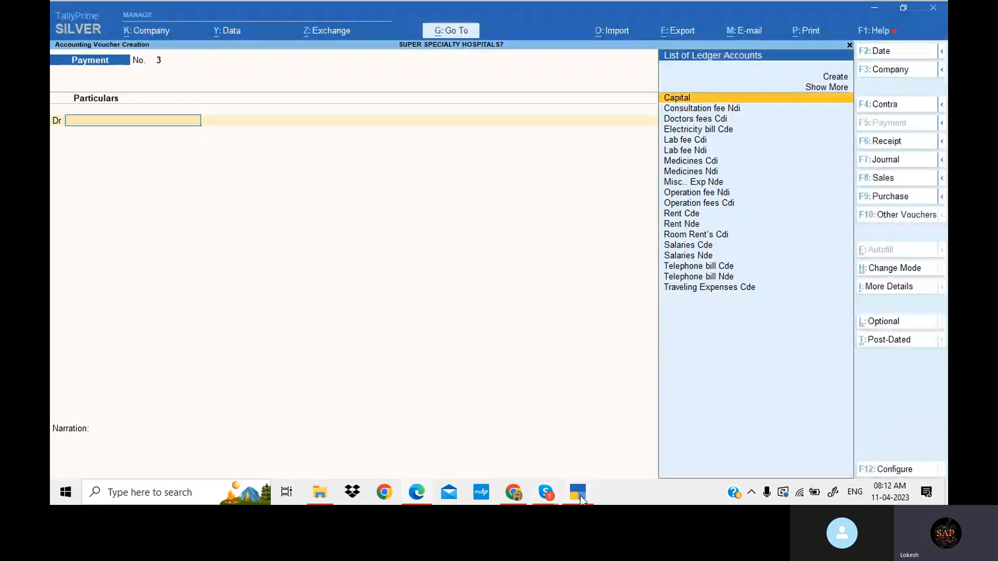
left_click(908, 146)
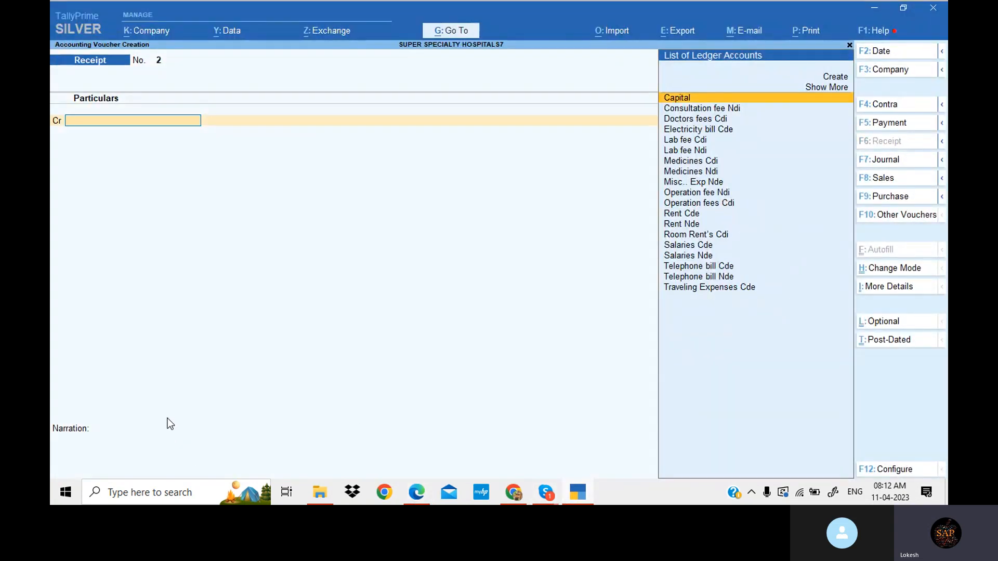
type("cons")
key("Return")
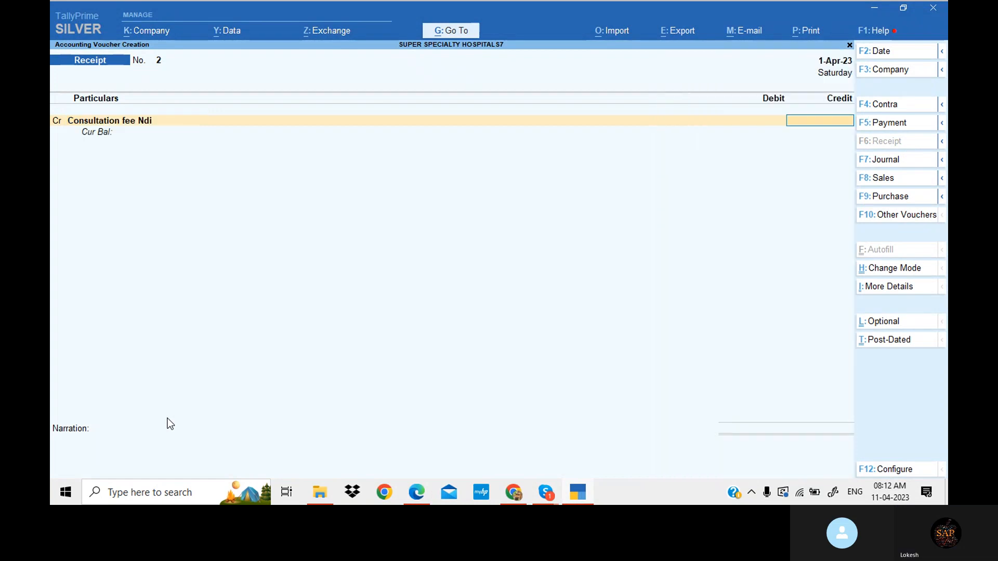
key("alt+Tab")
key("alt+Tab")
type("35,000")
key("Return")
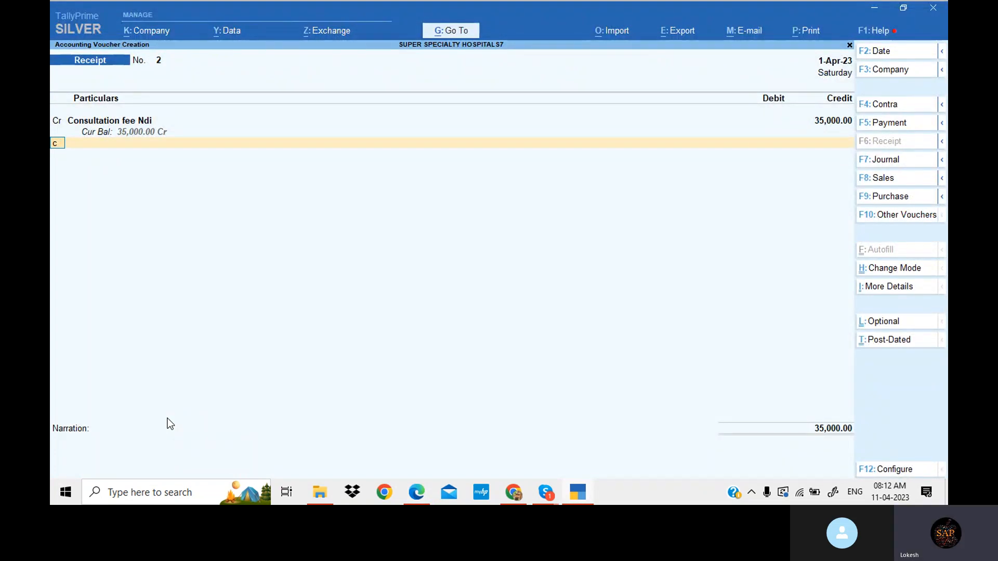
- Add Lab fee Ndi as the next credit with 15,000
key("Return")
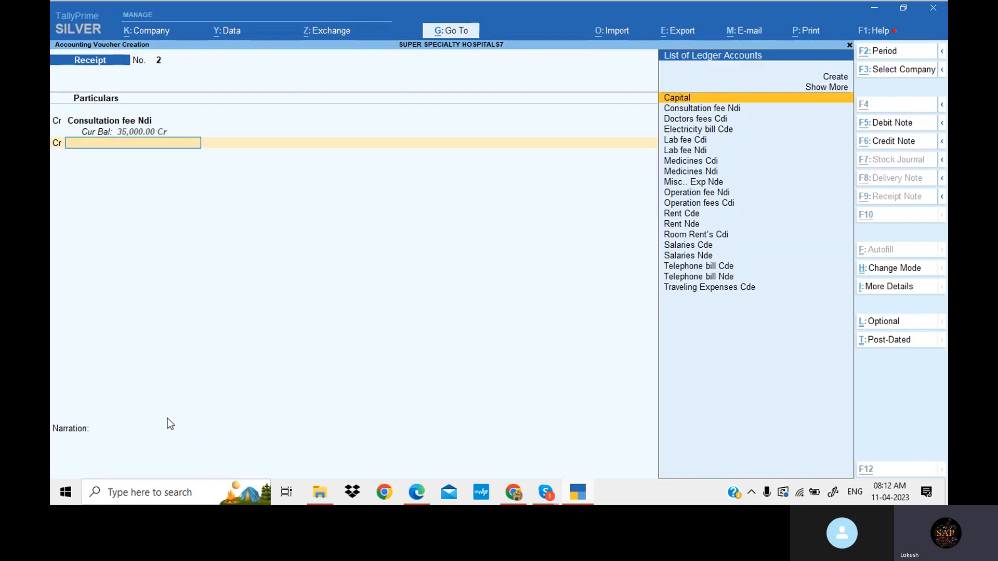
key("alt+Tab")
key("alt+Tab")
type("La")
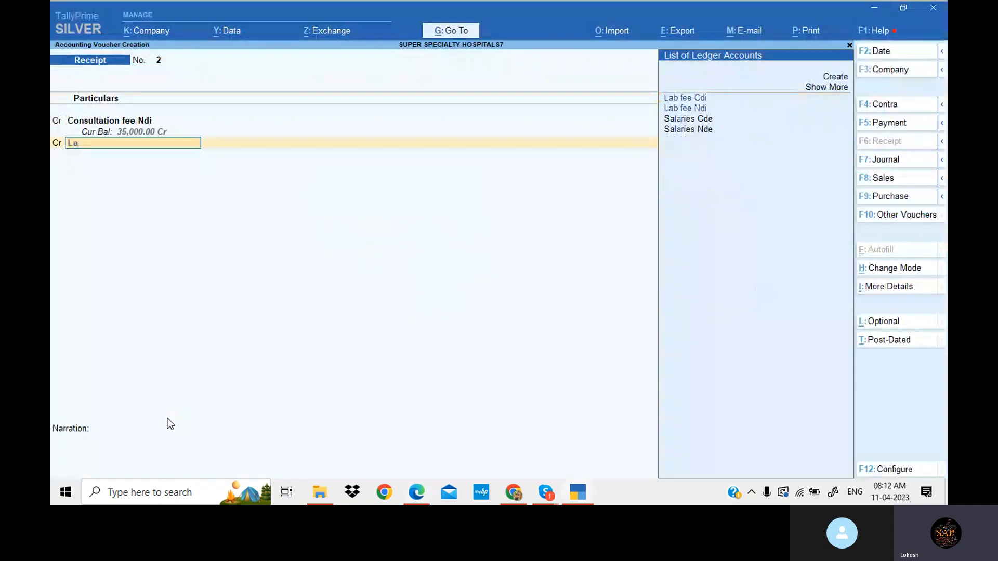
key("Down")
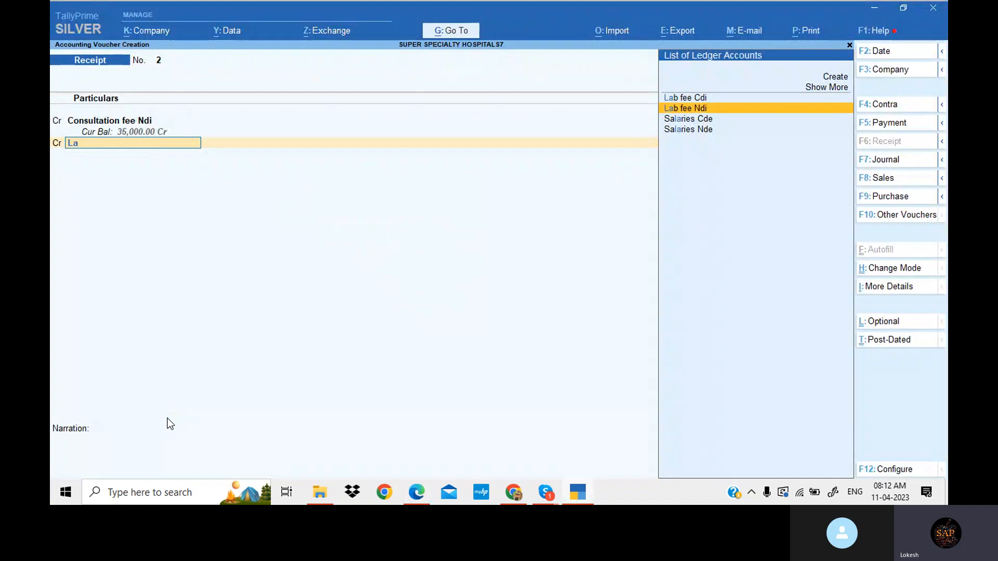
key("Return")
key("alt+Tab")
key("alt+Tab")
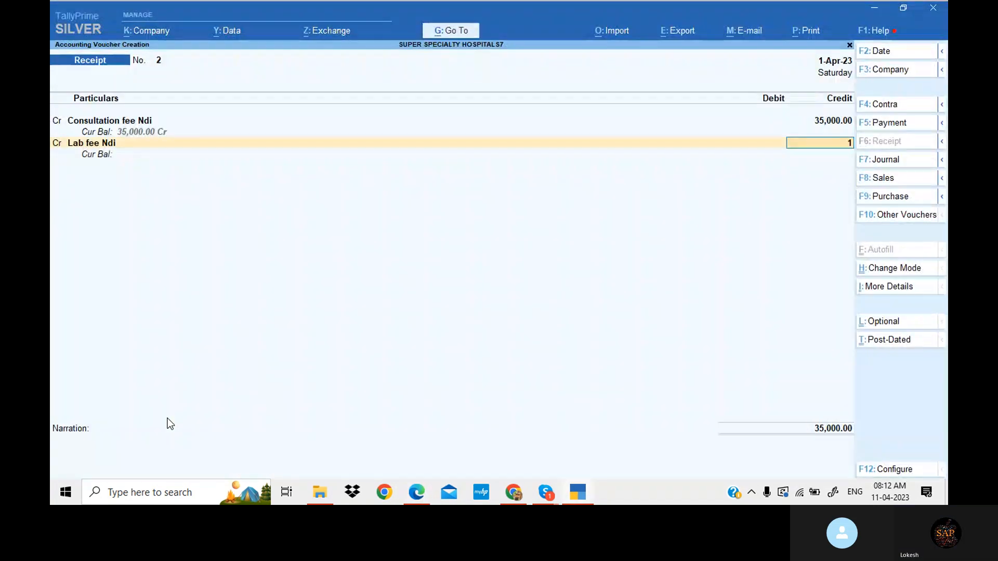
type("15000")
key("Return")
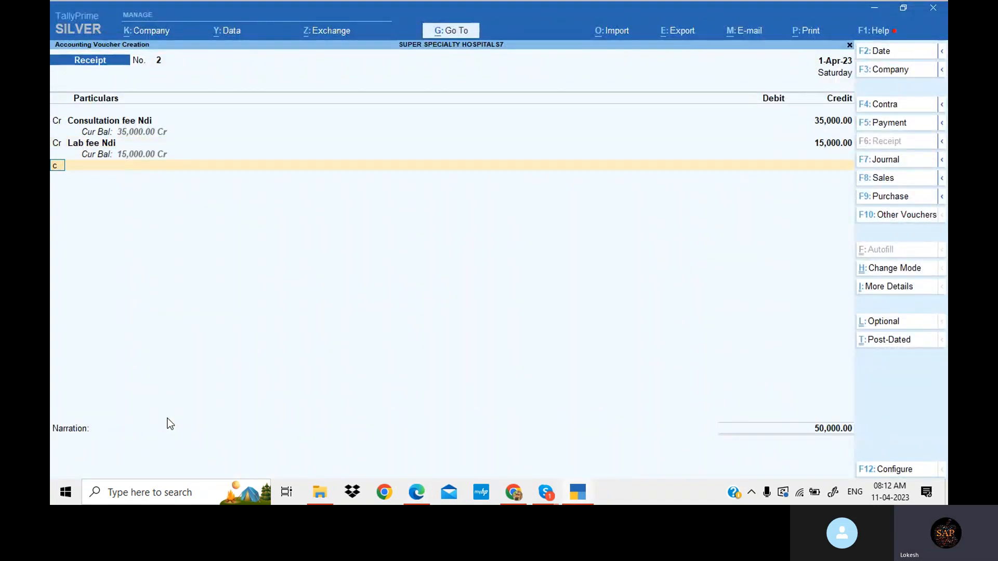
- Add Operation fee Ndi as the next credit with 1,20,000
key("Return")
key("alt+Tab")
key("alt+Tab")
type("Op")
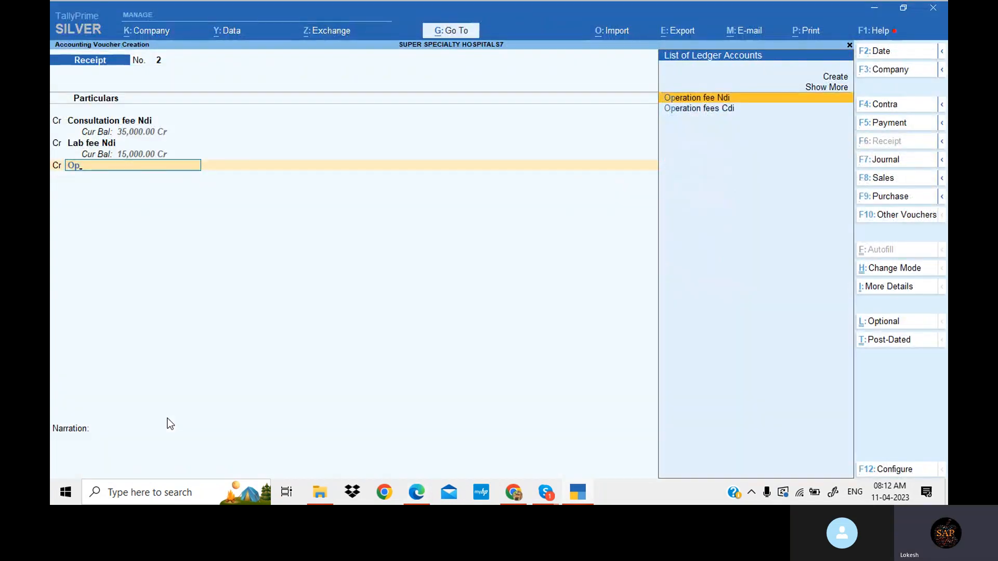
key("Return")
key("alt+Tab")
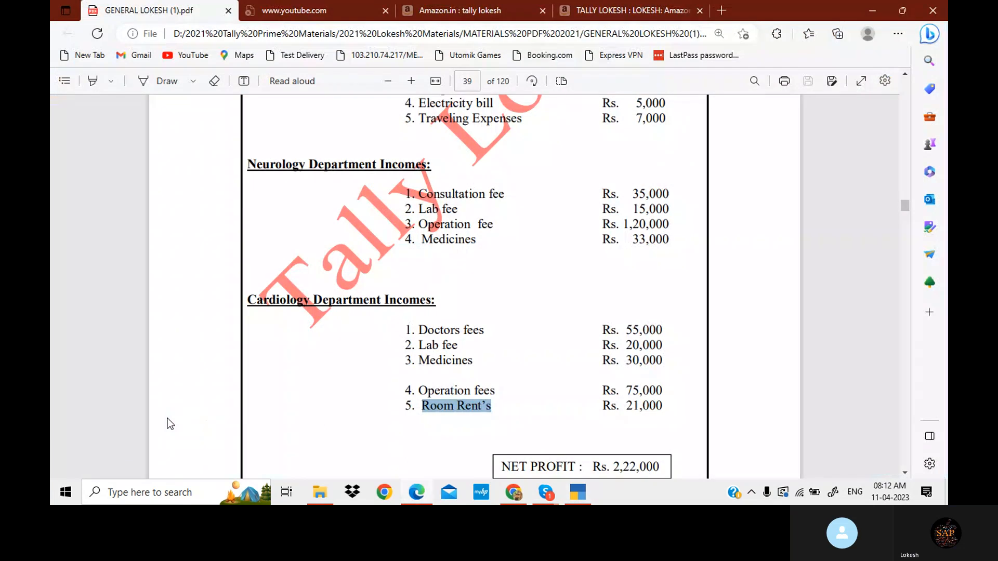
key("alt+Tab")
type("120000")
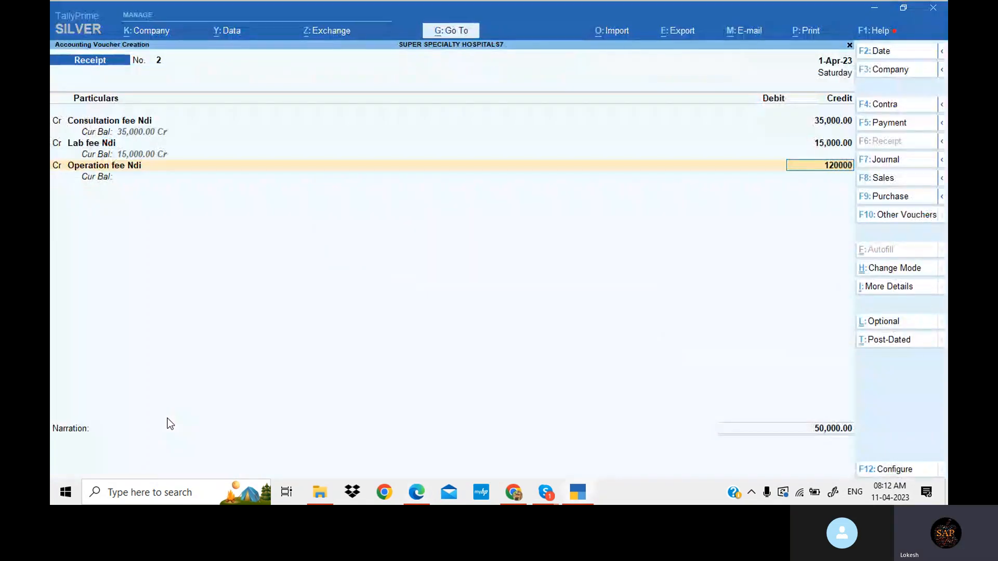
key("Return")
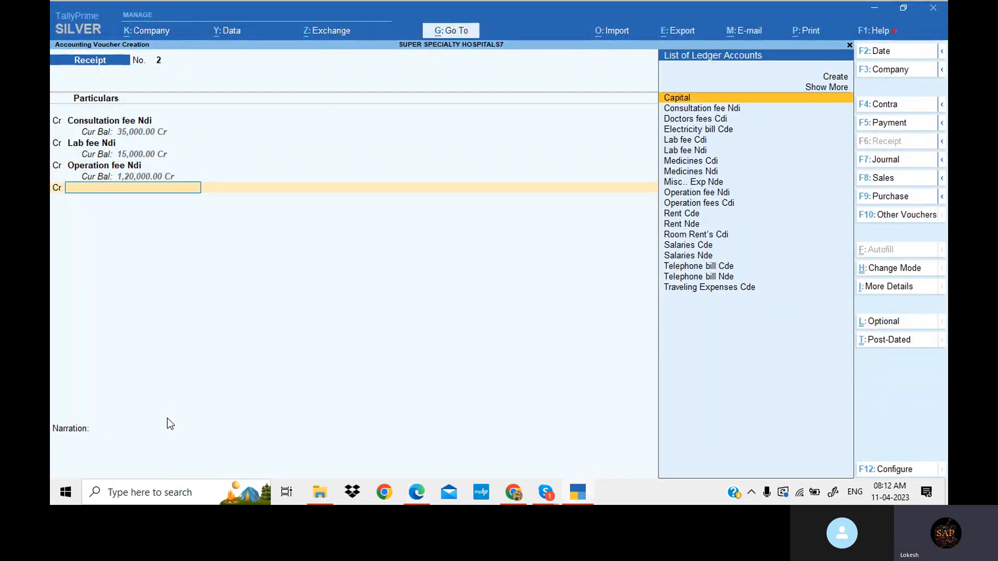
- Add Medicines Ndi as the next credit with 33,000
key("alt+Tab")
key("alt+Tab")
type("Me")
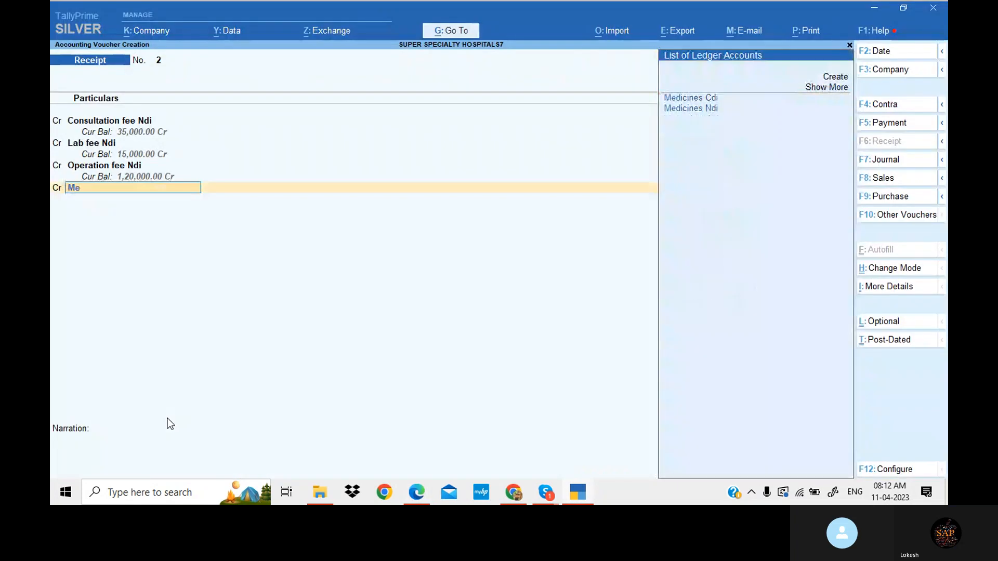
key("Down")
key("Return")
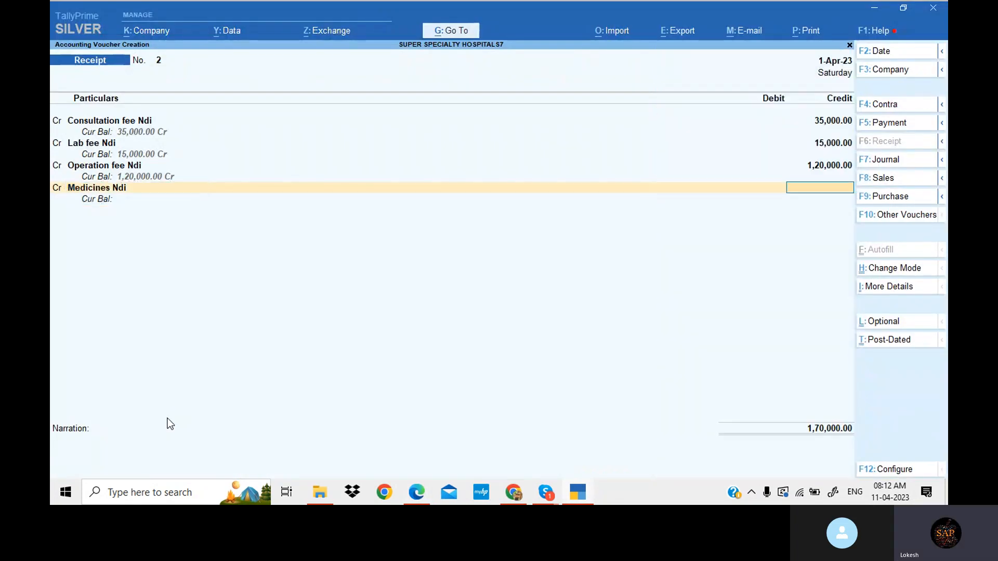
key("alt+Tab")
key("alt+Tab")
type("33000")
key("Return")
- Debit Cash for the 2,03,000 total and save the receipt voucher
key("Return")
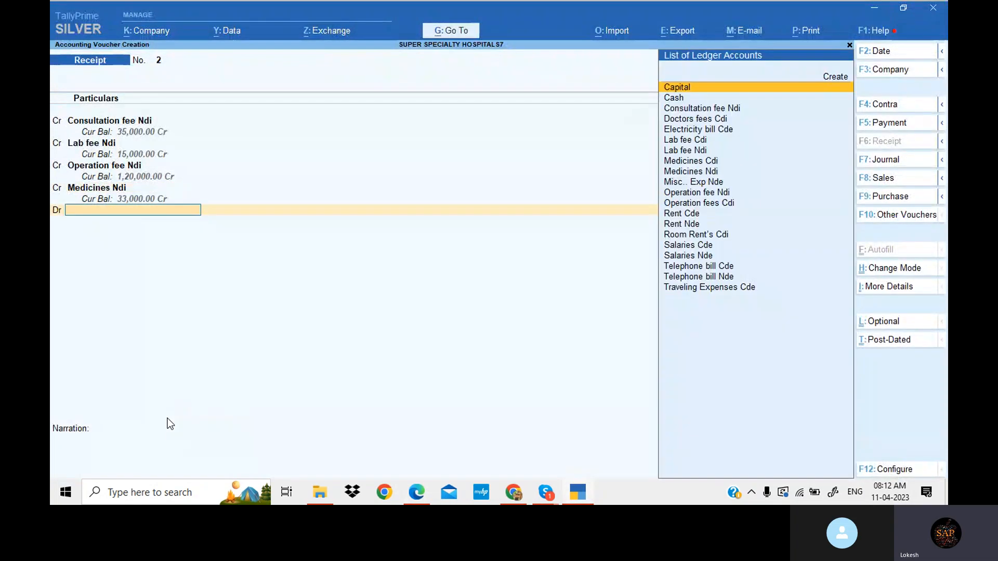
key("Return")
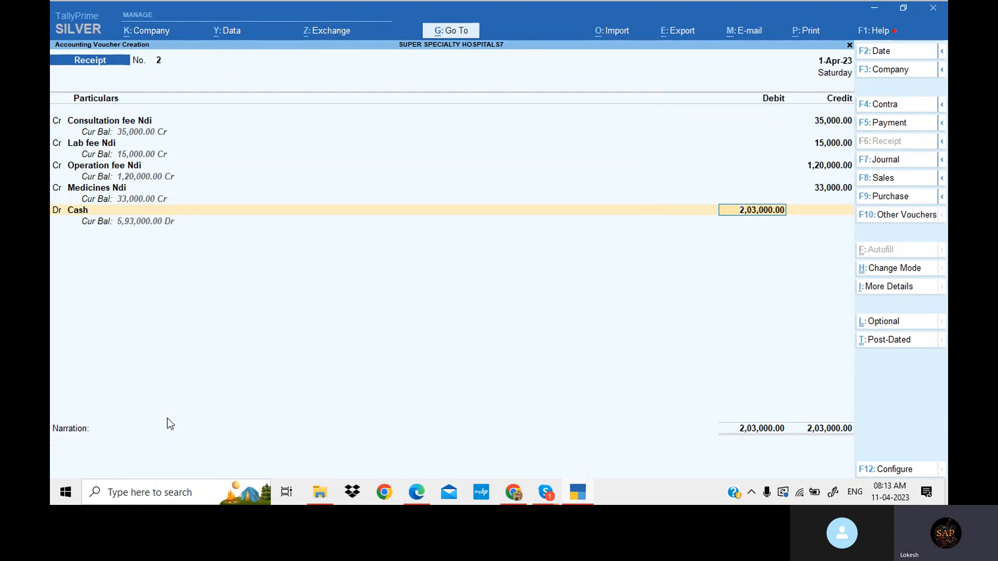
key("Return")
key("Return")
key("Return")
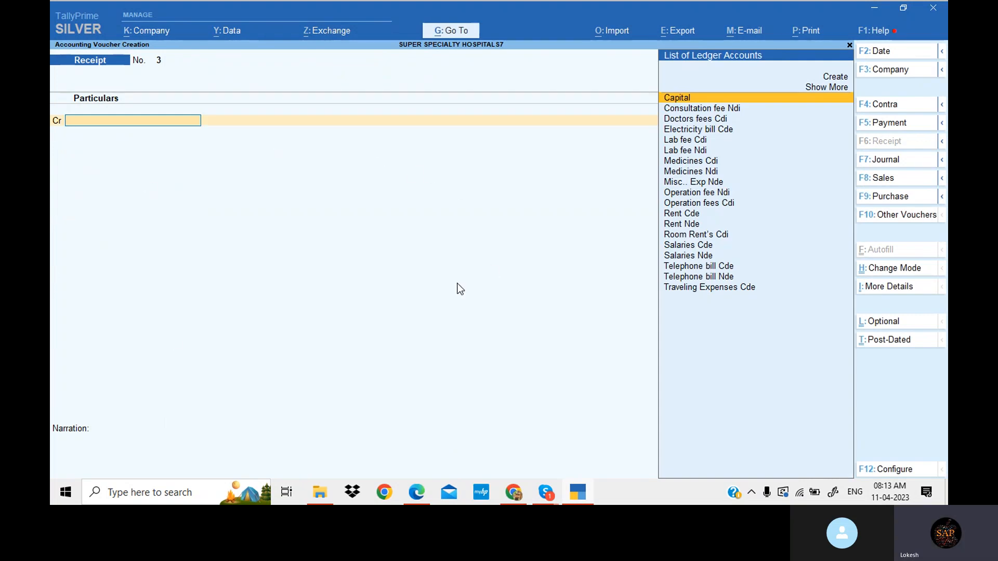
- In the new receipt voucher, credit Doctors fees Cdi with 55,000 as taken from the problem PDF
left_click(416, 493)
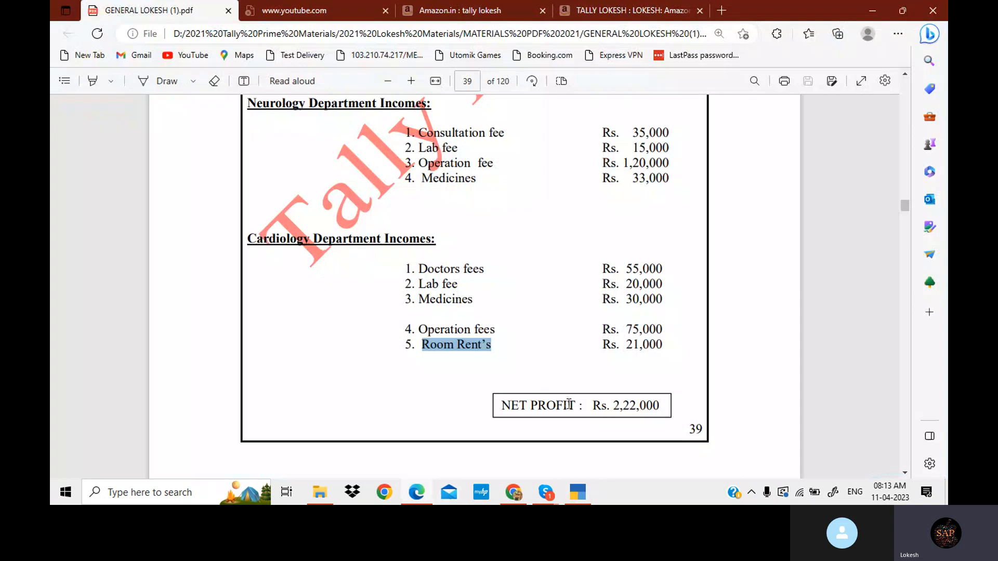
left_click(578, 492)
type("doc")
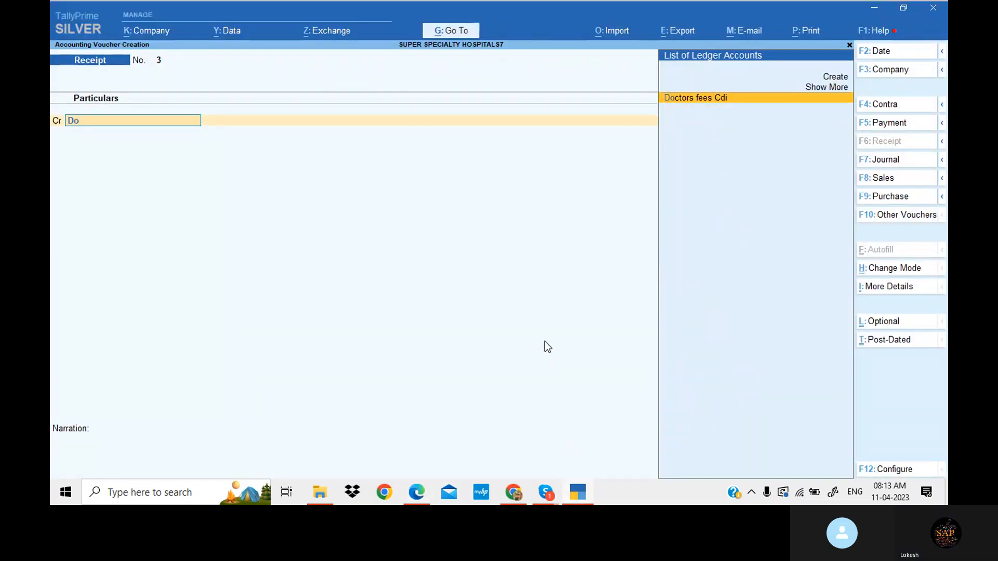
key("Return")
key("alt+Tab")
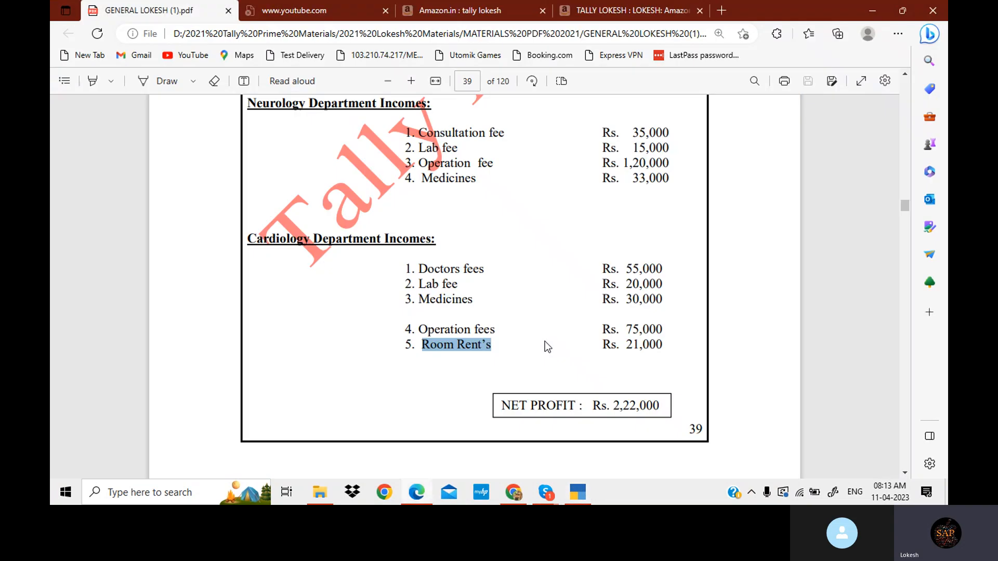
key("alt+Tab")
type("55,000")
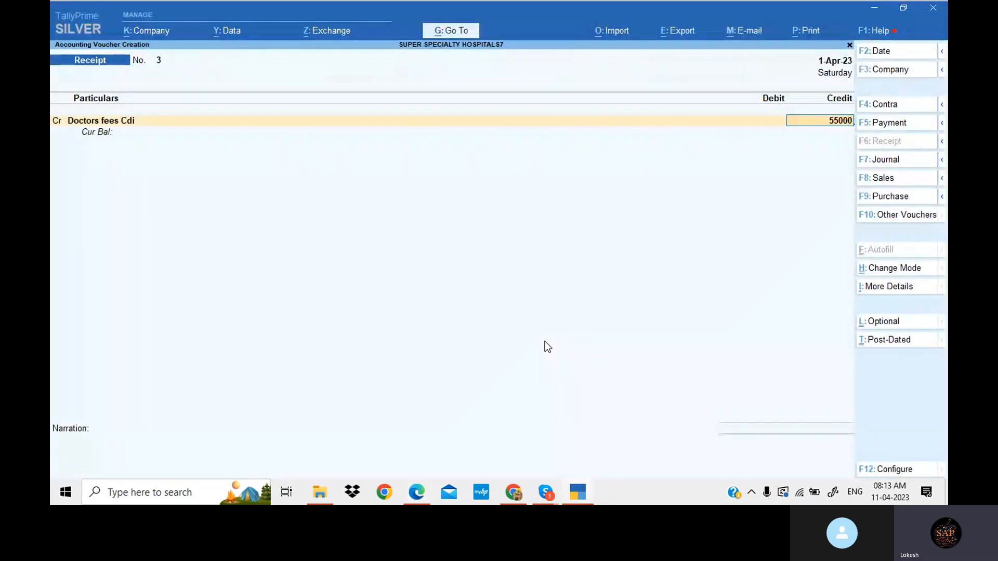
key("Return")
- Add Lab fee Cdi as the next credit with 20,000
type("c")
key("Return")
key("alt+Tab")
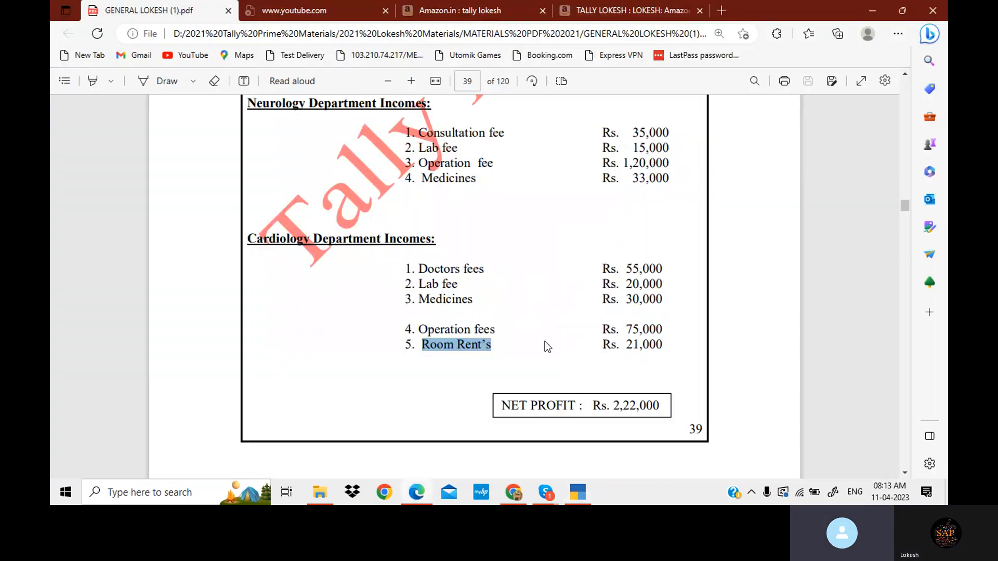
key("alt+Tab")
type("La")
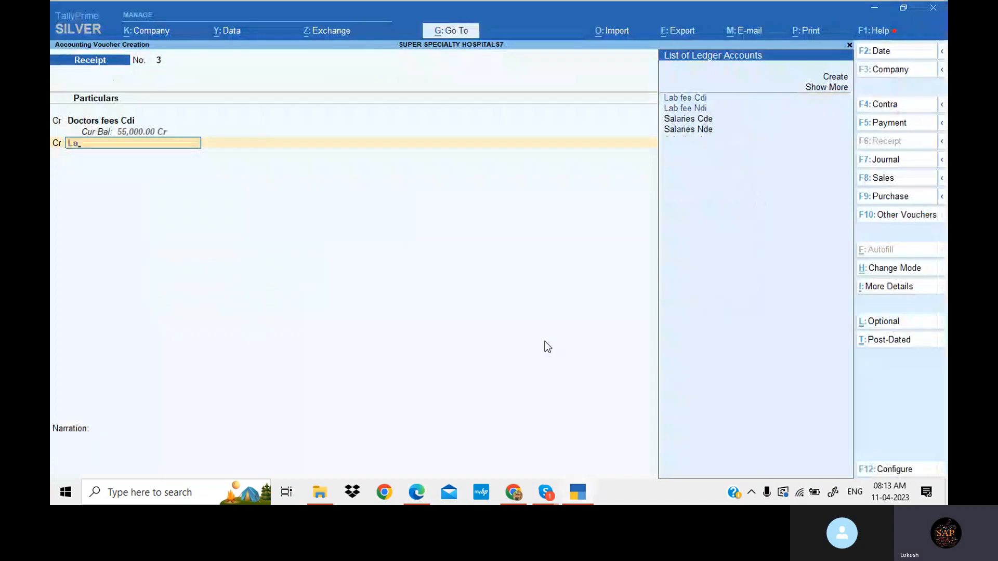
key("Return")
key("alt+Tab")
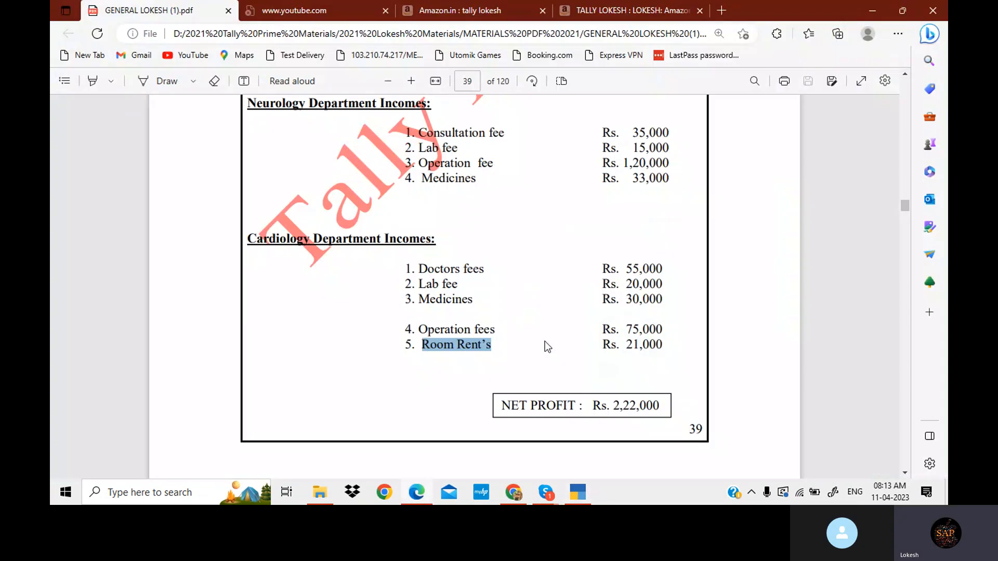
key("alt+Tab")
type("20000")
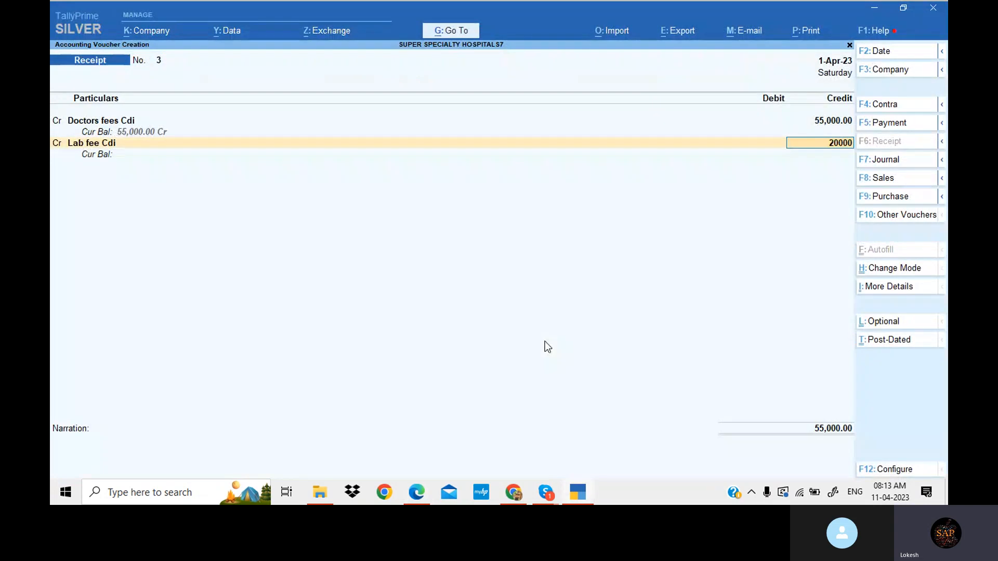
key("Return")
key("Return")
- Add Medicines Cdi as the next credit with 30,000
key("alt+Tab")
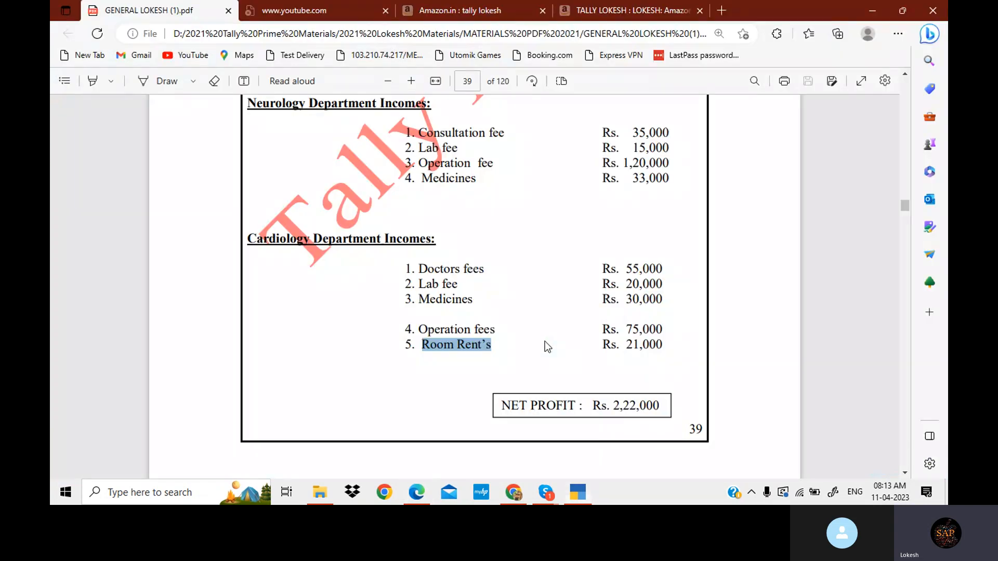
key("alt+Tab")
type("Me")
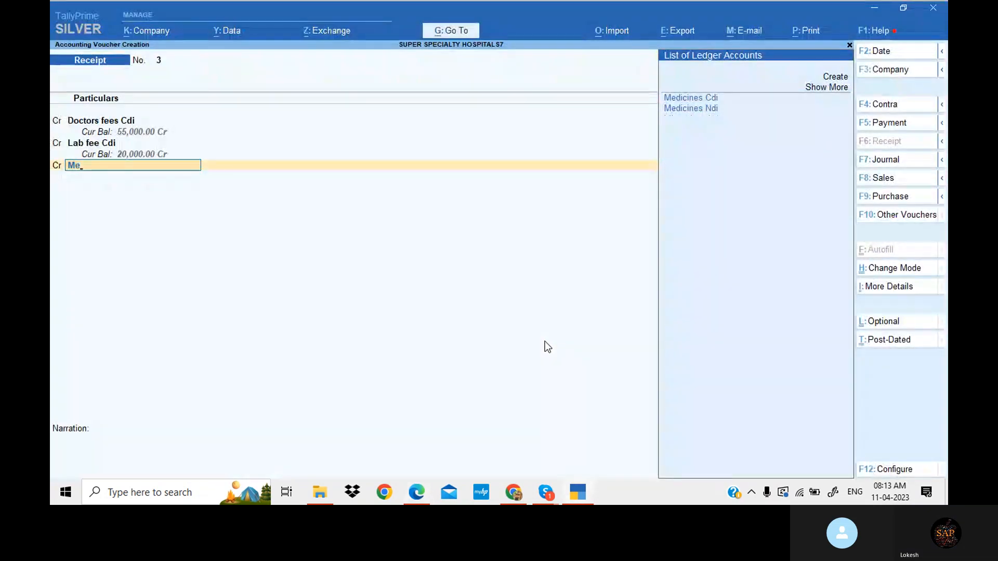
key("Return")
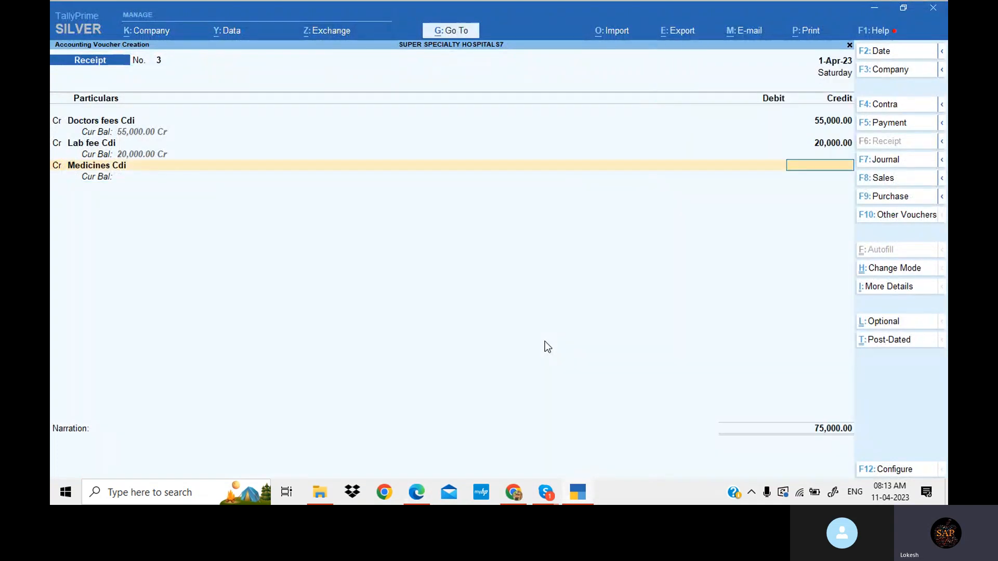
key("alt+Tab")
key("alt+Tab")
type("30000")
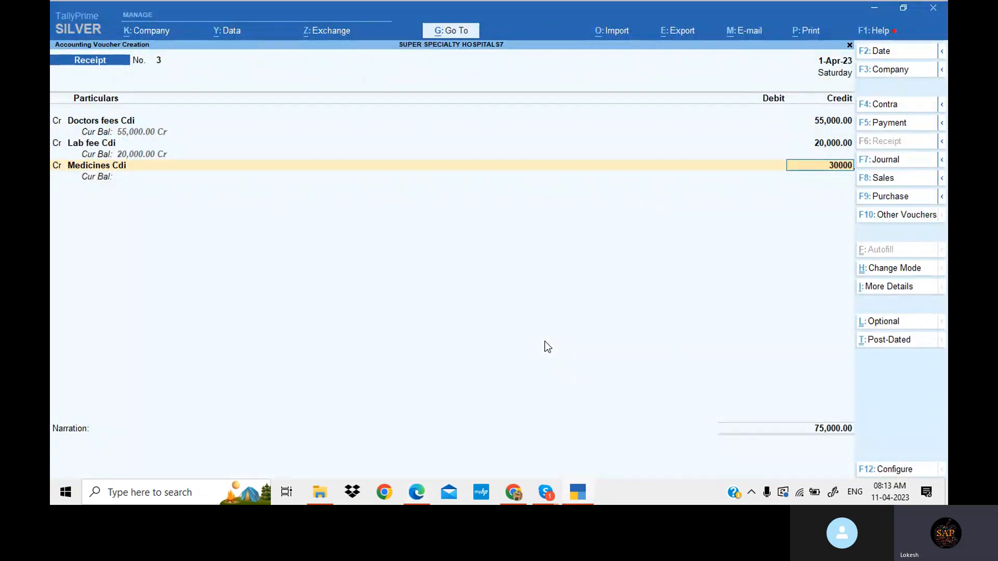
key("Return")
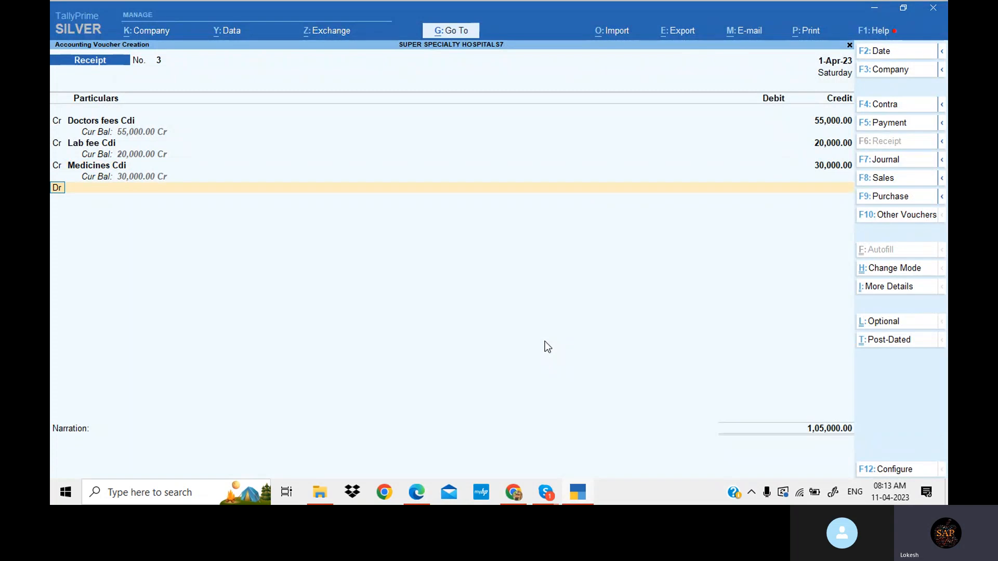
- Add Operation fees Cdi as the next credit with 75,000
key("c")
key("Return")
key("alt+Tab")
key("alt+Tab")
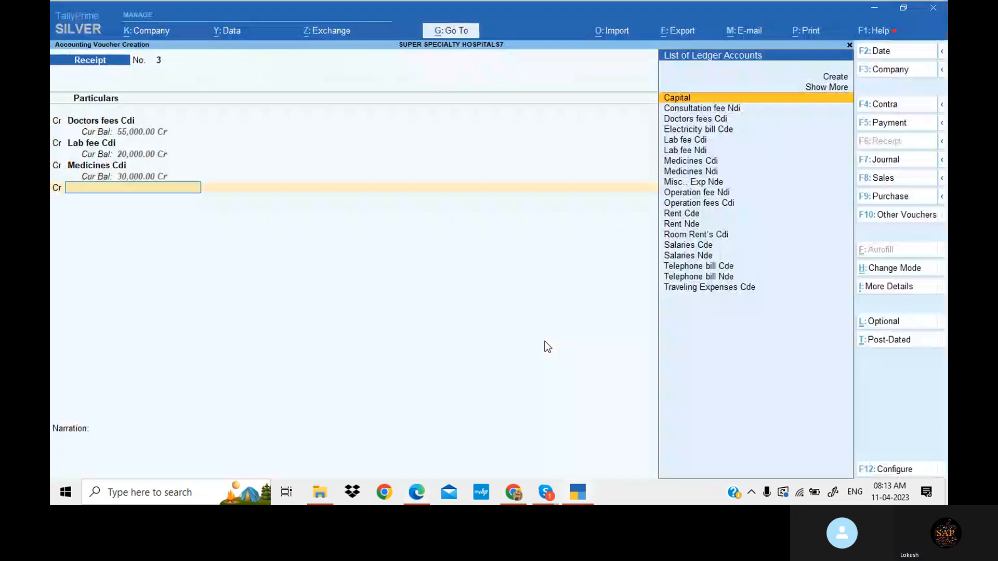
type("Op")
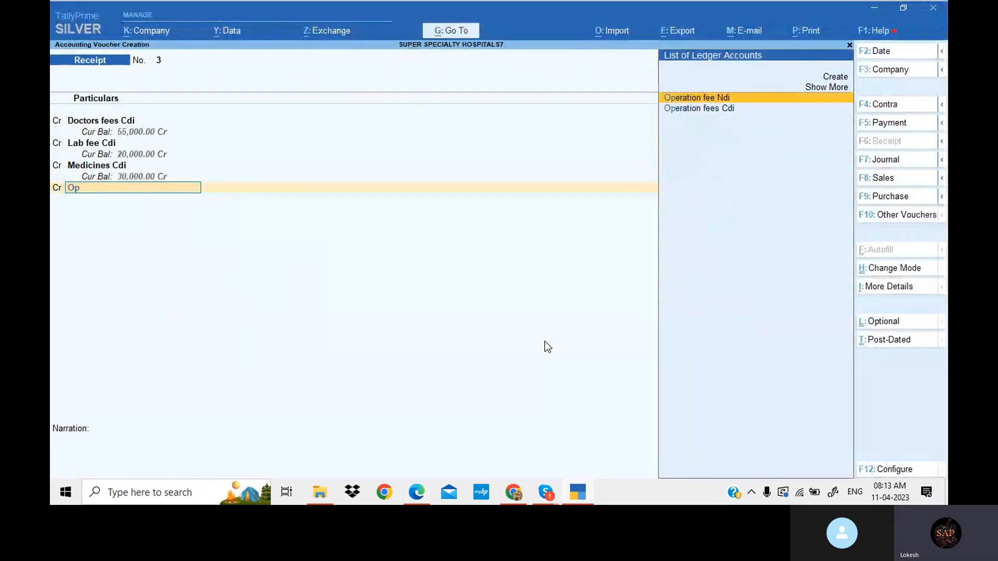
key("Down")
key("Return")
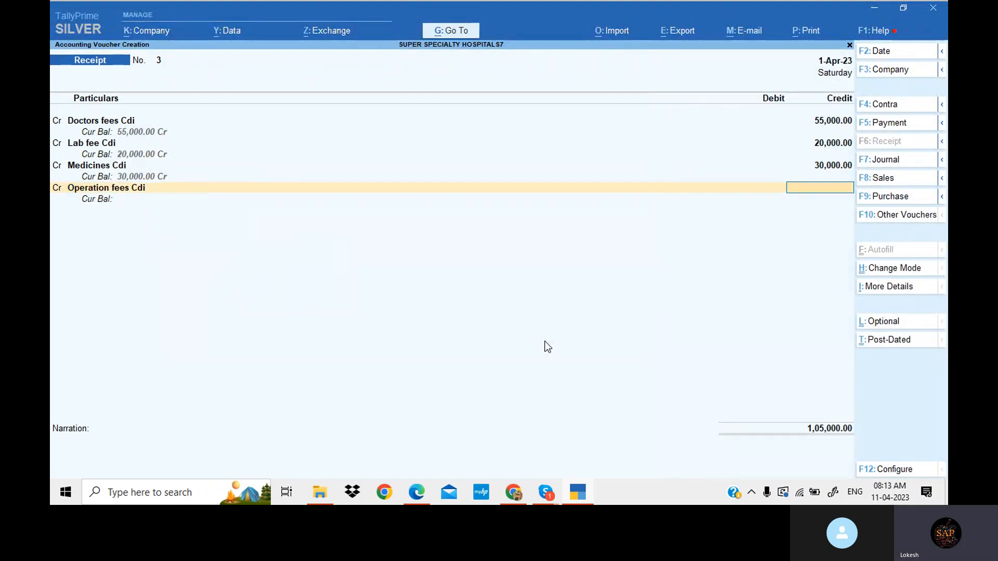
key("alt+Tab")
key("alt+Tab")
type("75000")
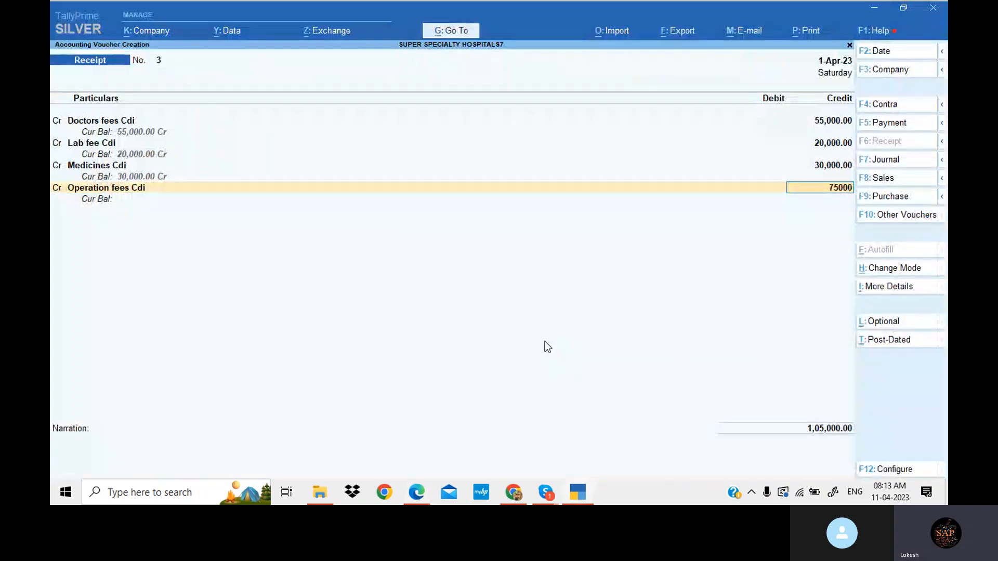
key("Return")
- Add Room Rent's Cdi as the next credit with 21,000
key("c")
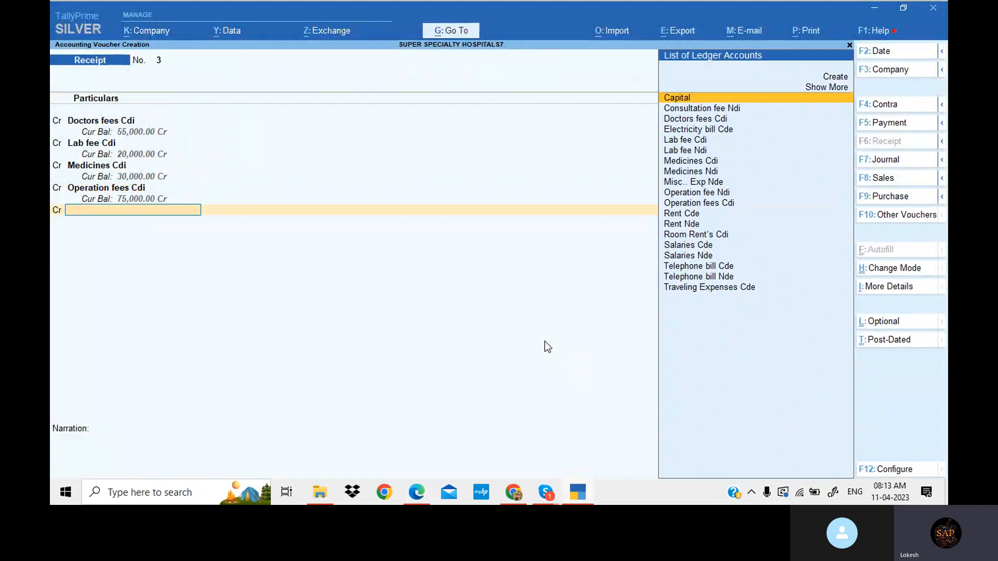
key("alt+Tab")
key("alt+Tab")
type("room")
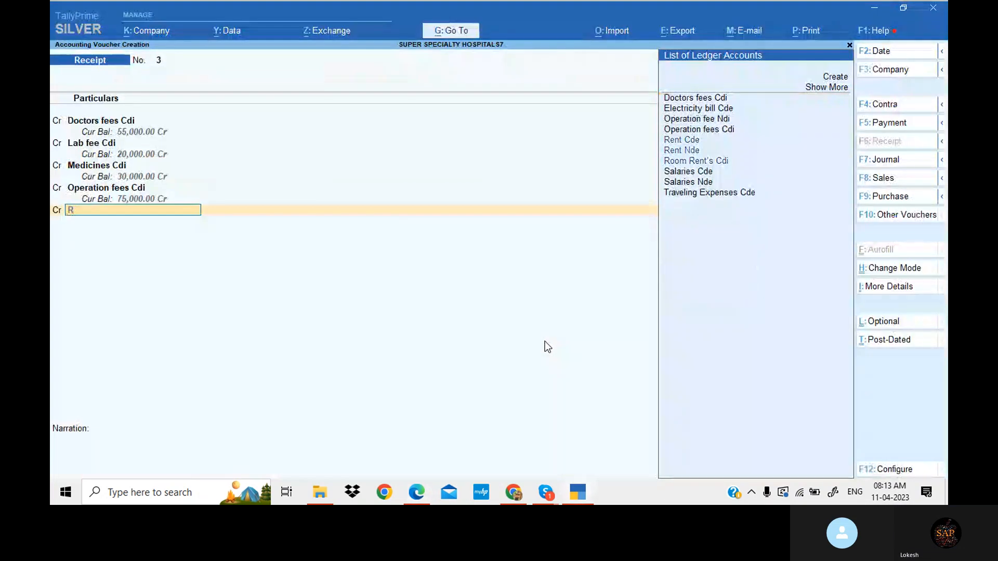
key("Return")
key("alt+Tab")
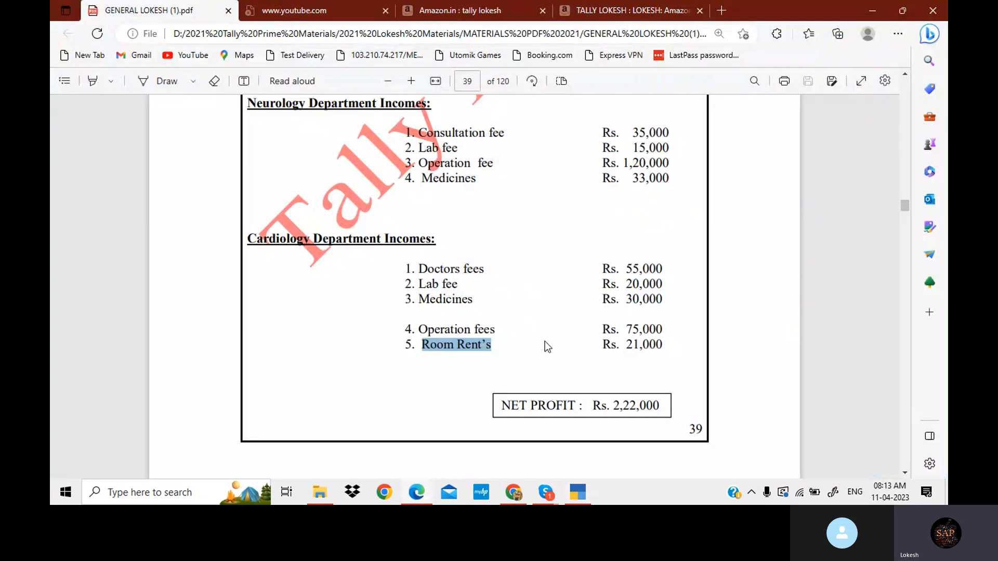
key("alt+Tab")
type("21000")
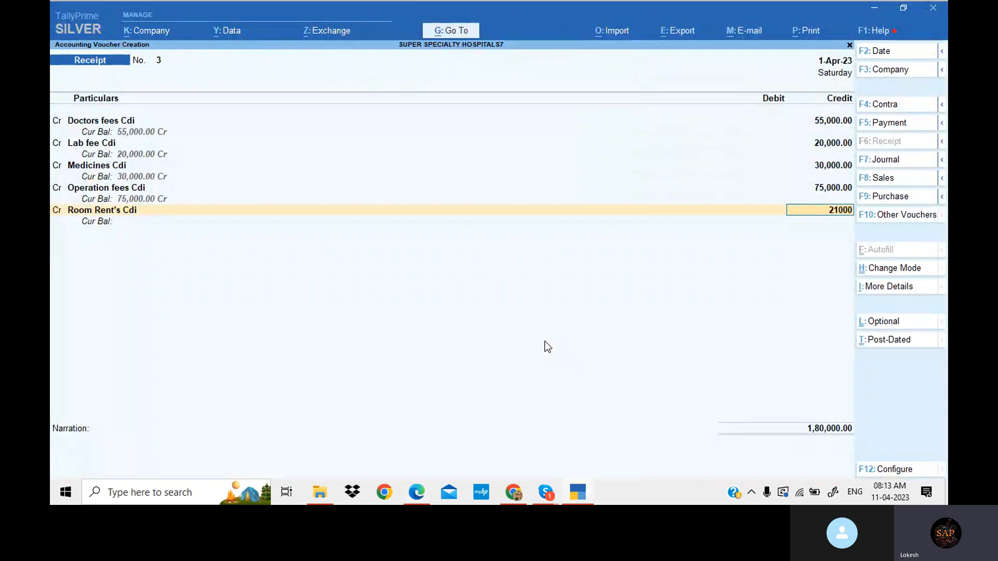
key("Return")
- Debit Cash for the 2,01,000 total and save the receipt voucher
key("Down")
key("Return")
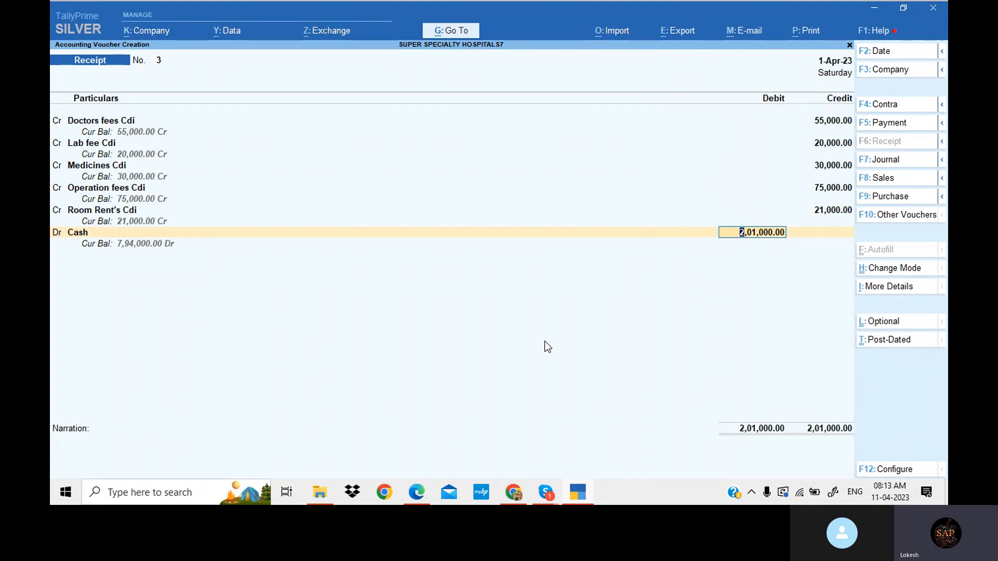
key("Return")
key("Return")
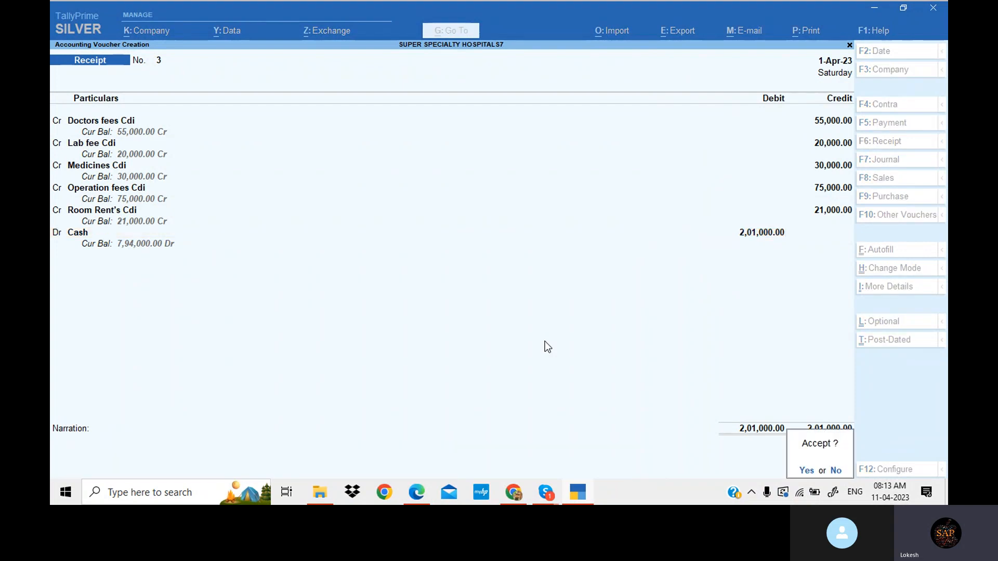
- Leave voucher entry, open the Day Book and review receipt voucher 3 before returning to the main menu
key("Return")
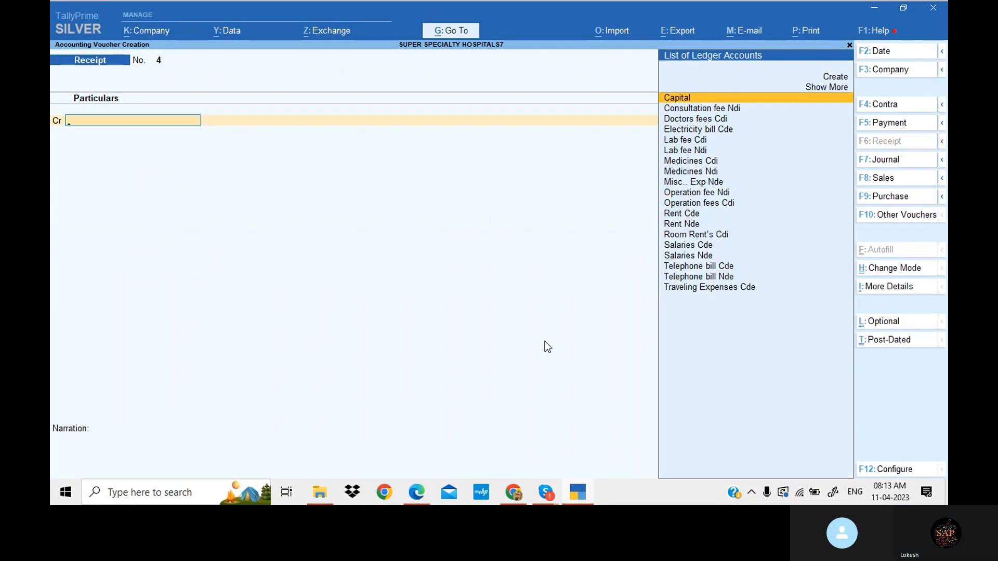
key("Escape")
key("Return")
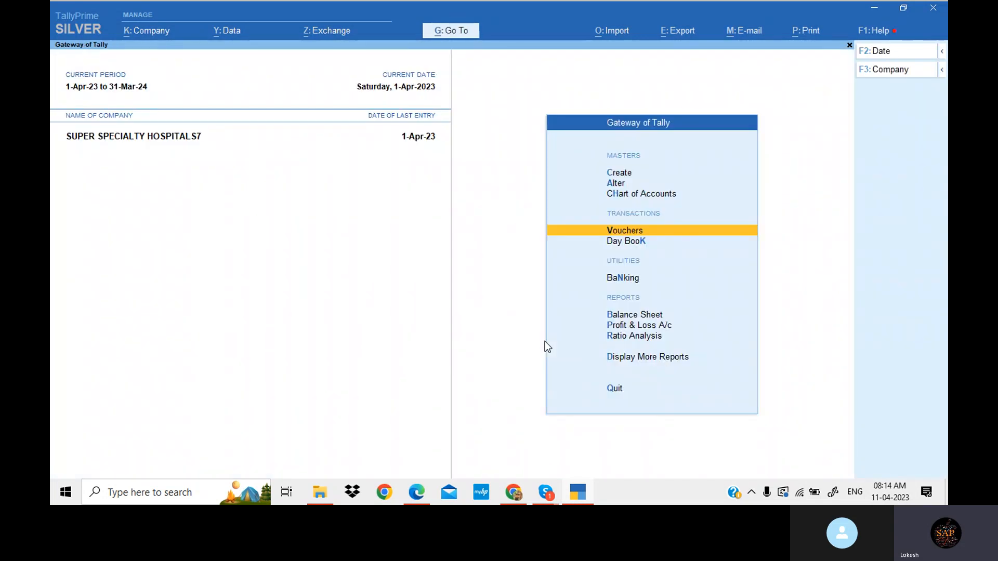
key("Down")
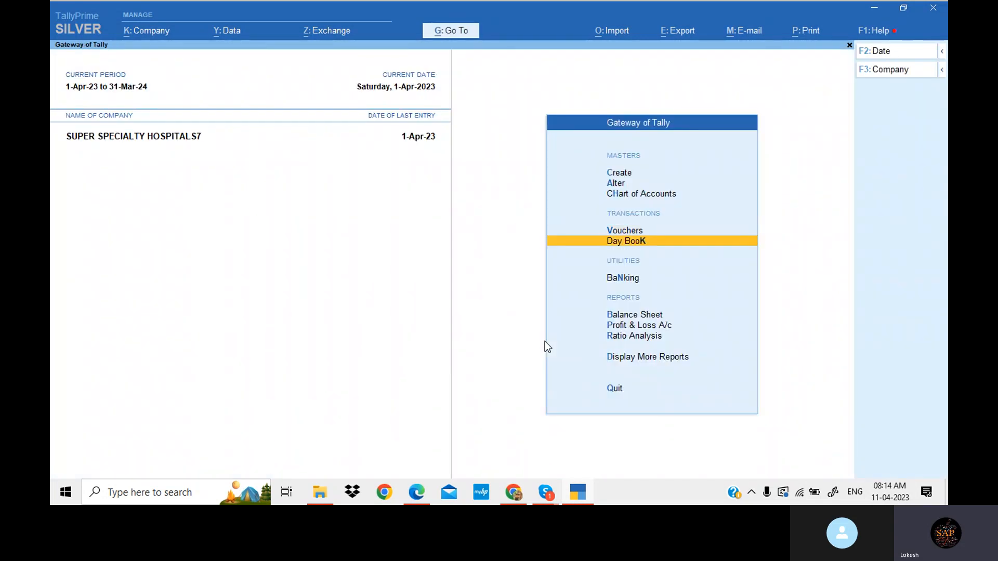
key("Return")
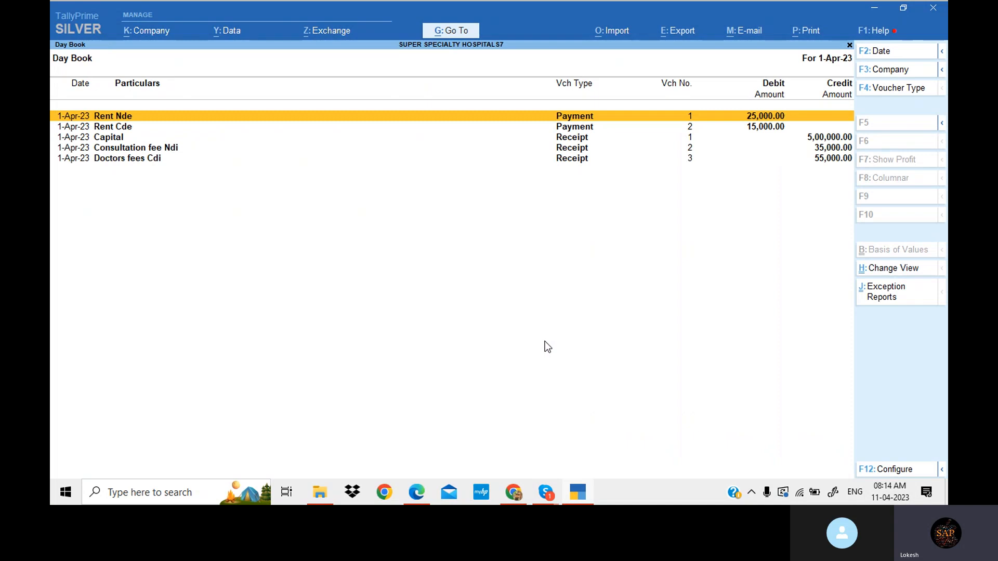
key("Down")
key("Down")
key("Down")
key("Down")
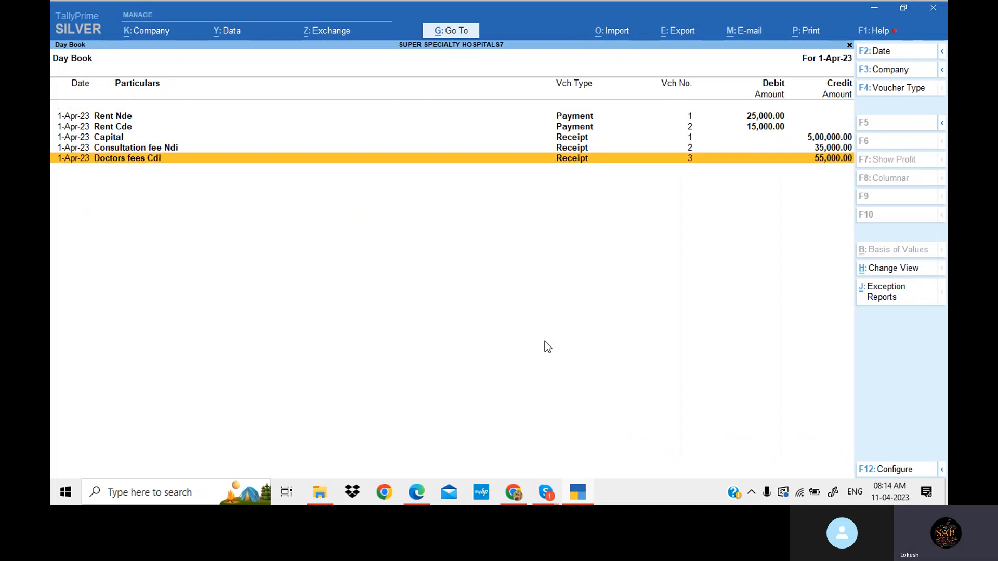
key("Return")
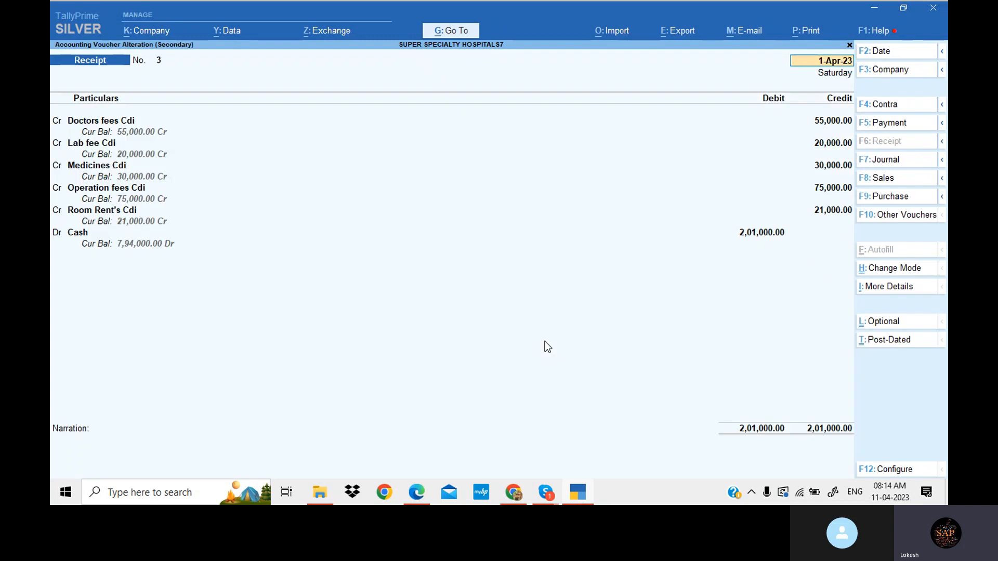
key("Escape")
key("y")
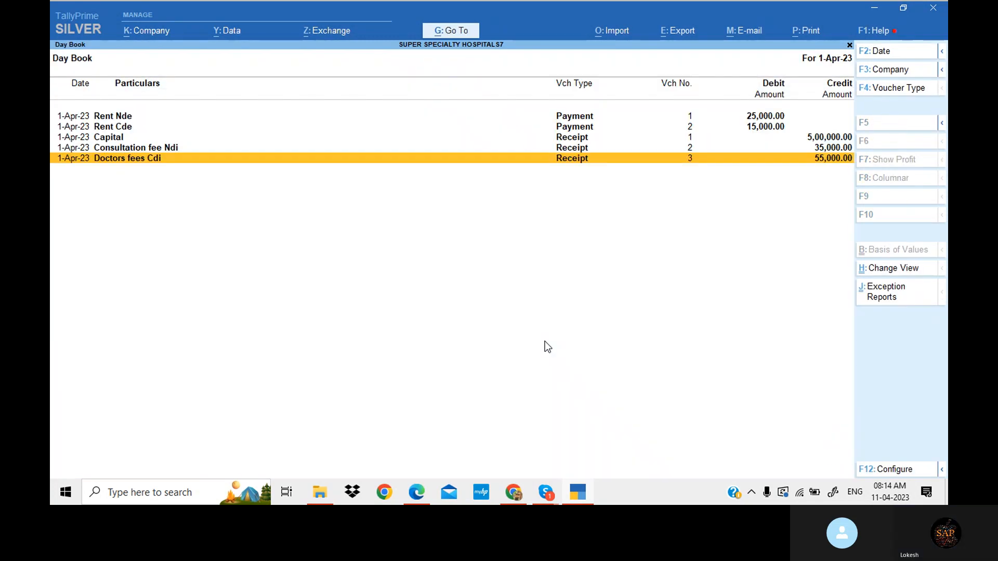
key("Escape")
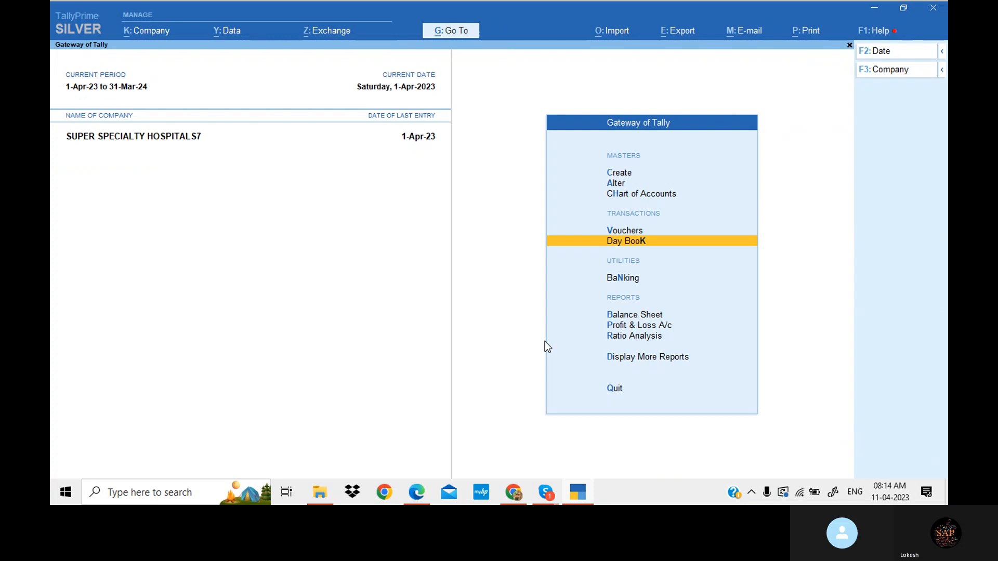
- Open the Profit & Loss account in detailed view and review the department expense and income lines
key("Down")
key("Down")
key("Down")
key("Return")
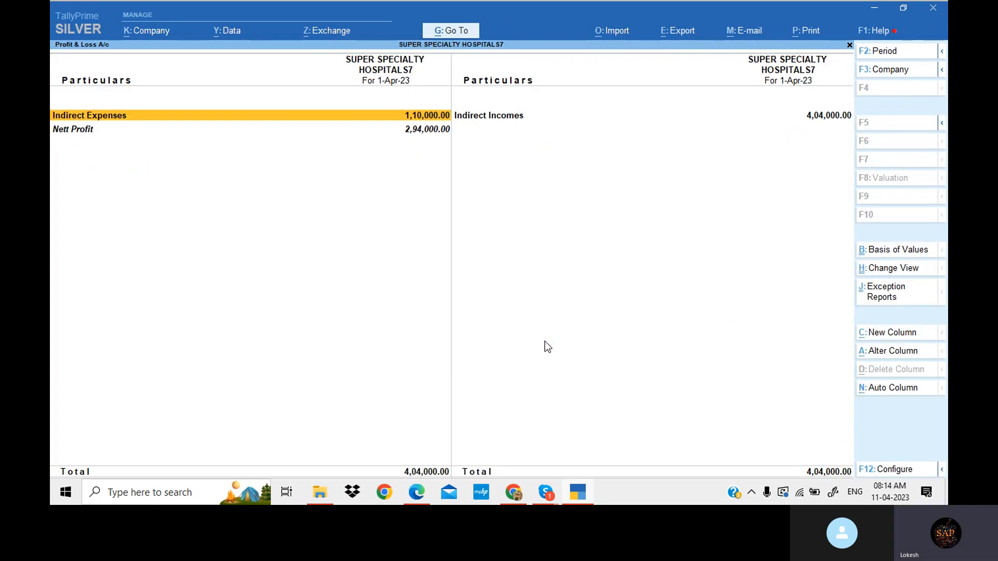
key("alt+F5")
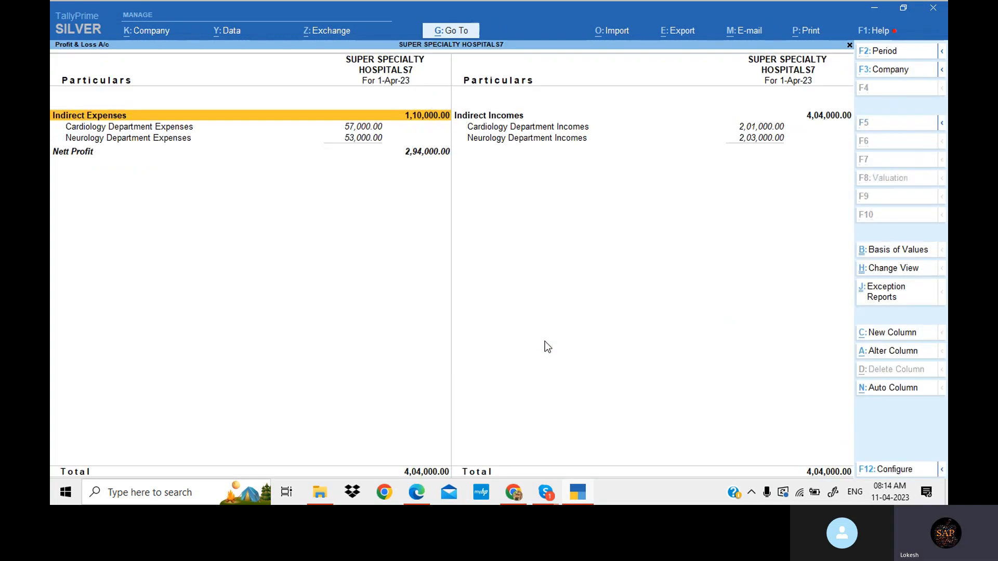
key("Down")
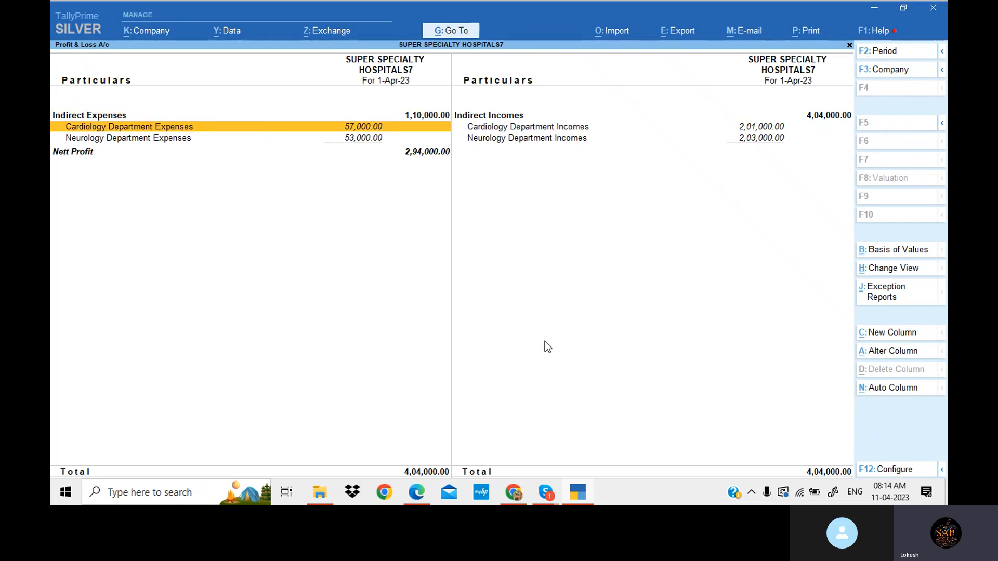
key("Down")
key("Down")
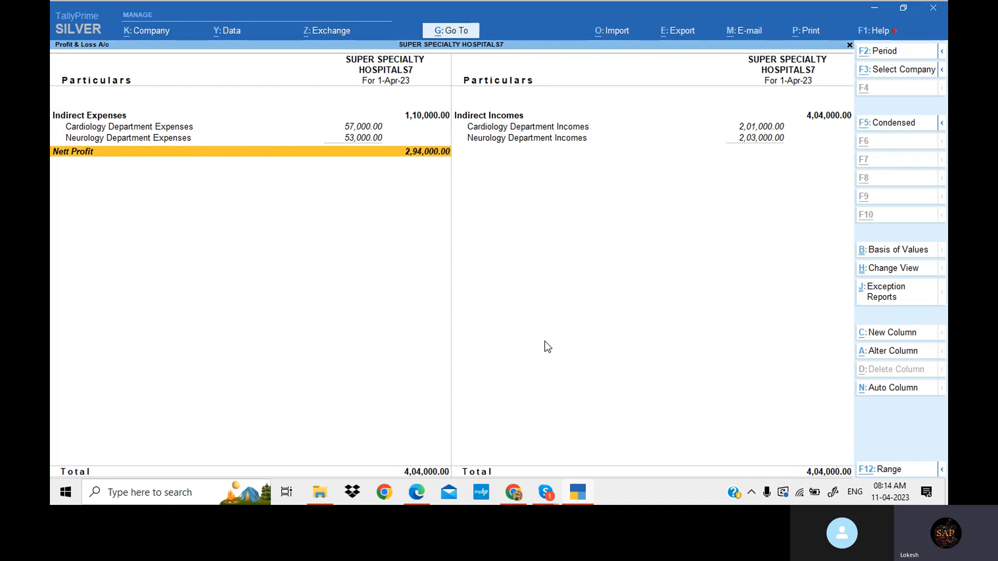
- Compare the Profit & Loss department totals against the source exercise in the PDF
key("alt+Tab")
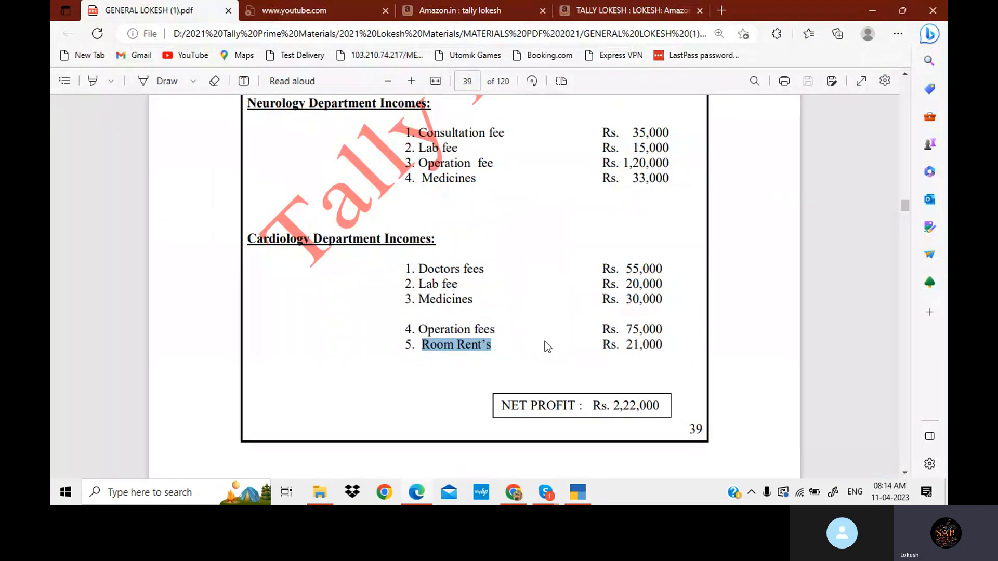
key("alt+Tab")
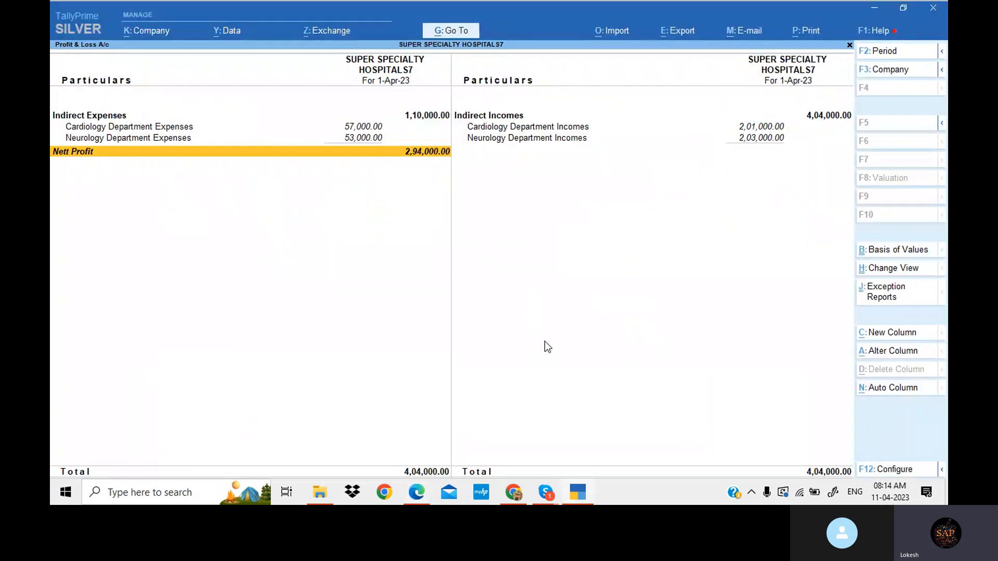
key("Up")
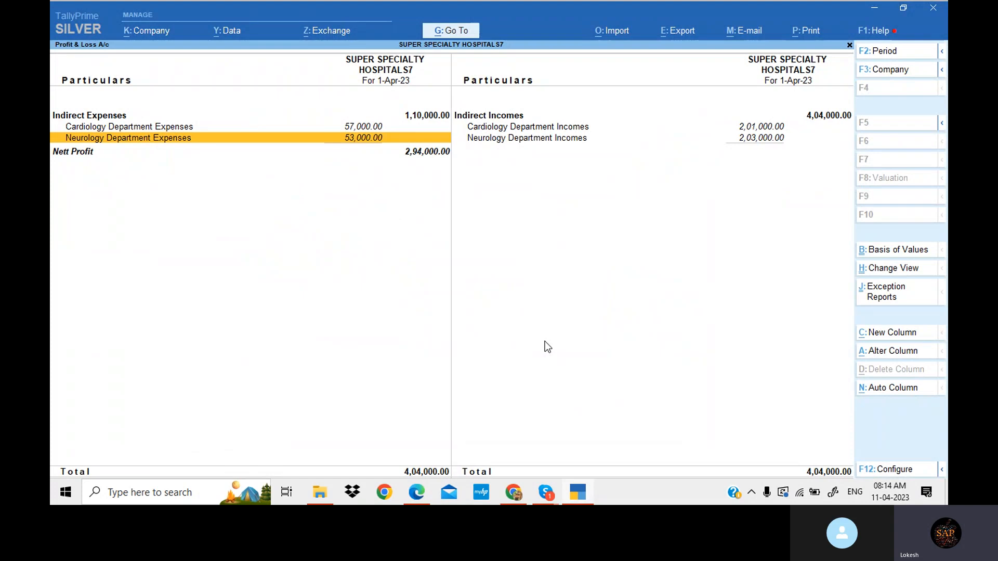
key("Right")
key("Down")
key("Up")
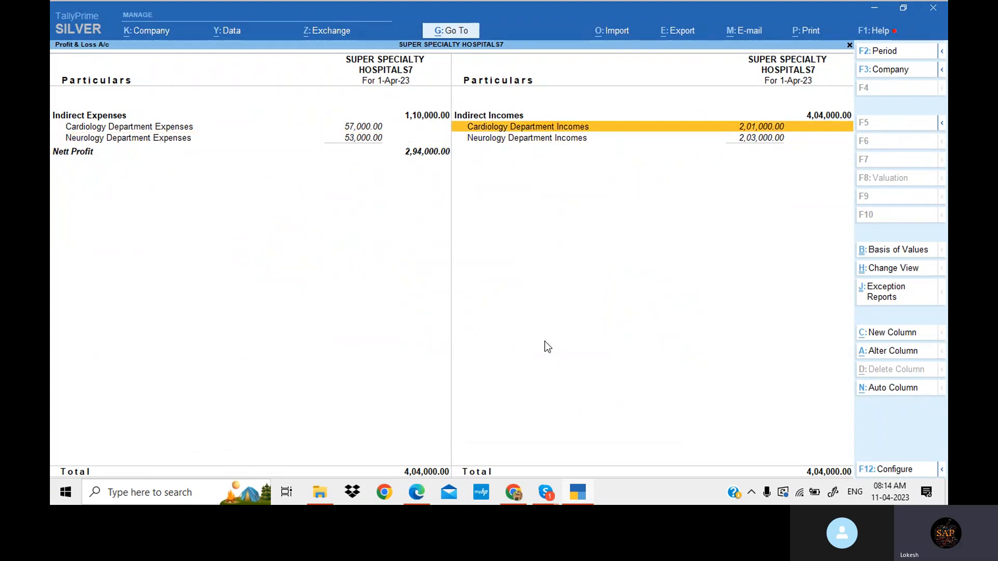
- Drill into Cardiology Department Incomes and compare its ledger balances with the PDF's list
key("Return")
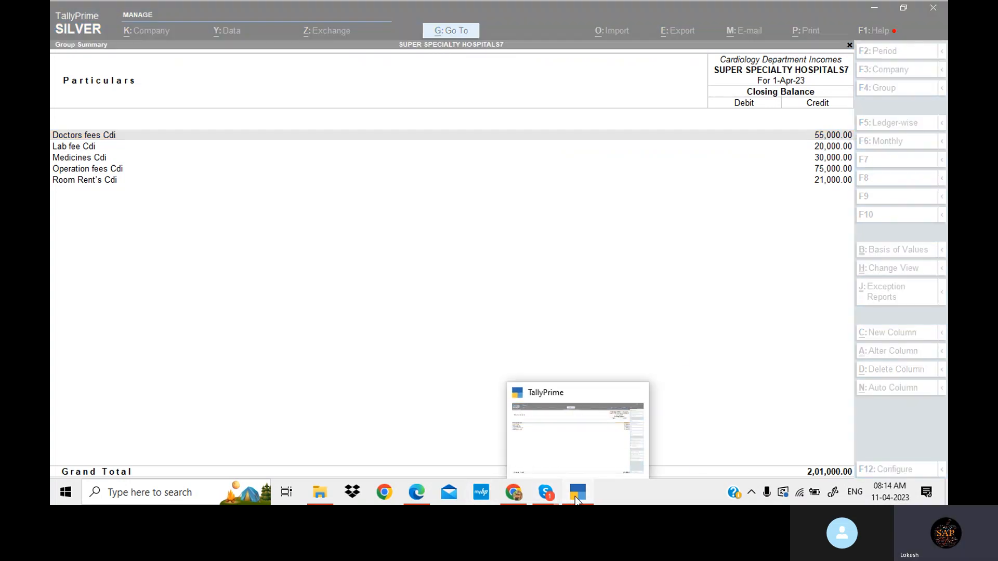
left_click(576, 497)
left_click(579, 493)
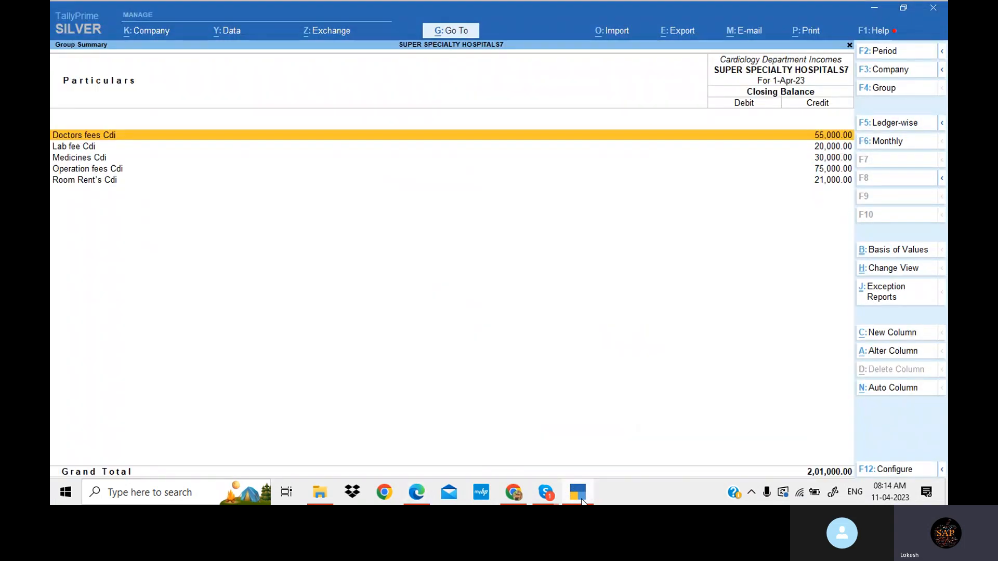
key("Down")
key("Down")
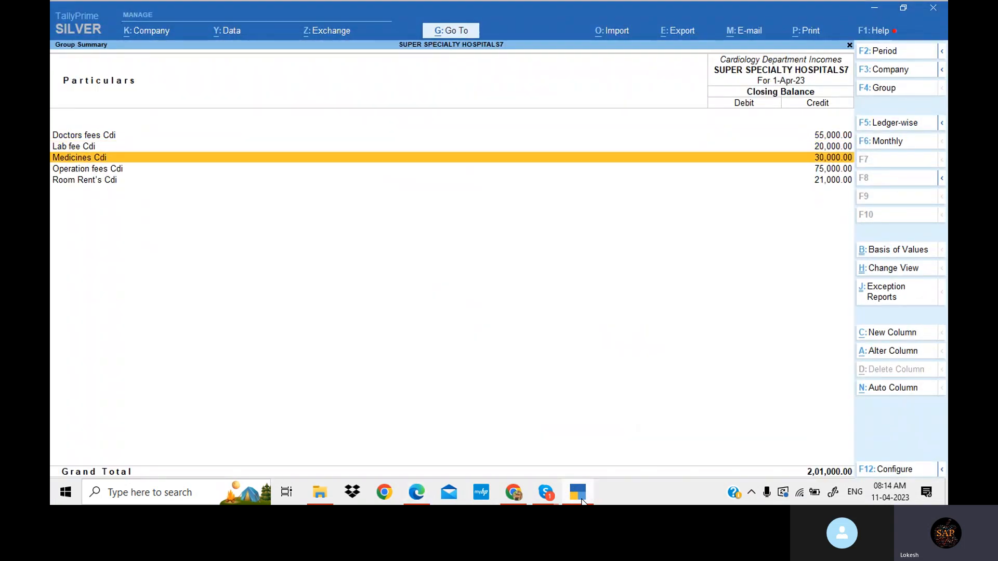
left_click(581, 501)
left_click(581, 500)
left_click(582, 500)
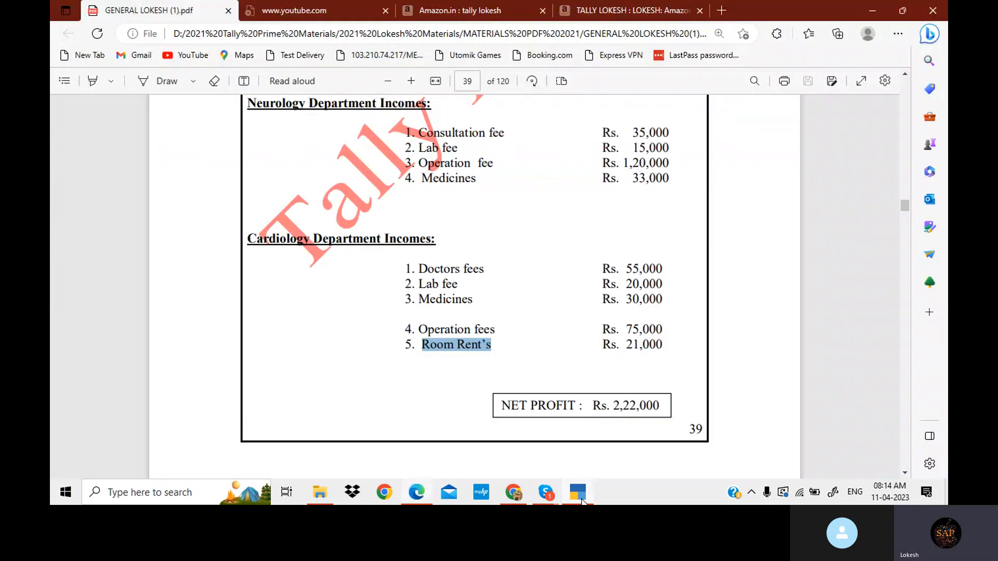
left_click(582, 500)
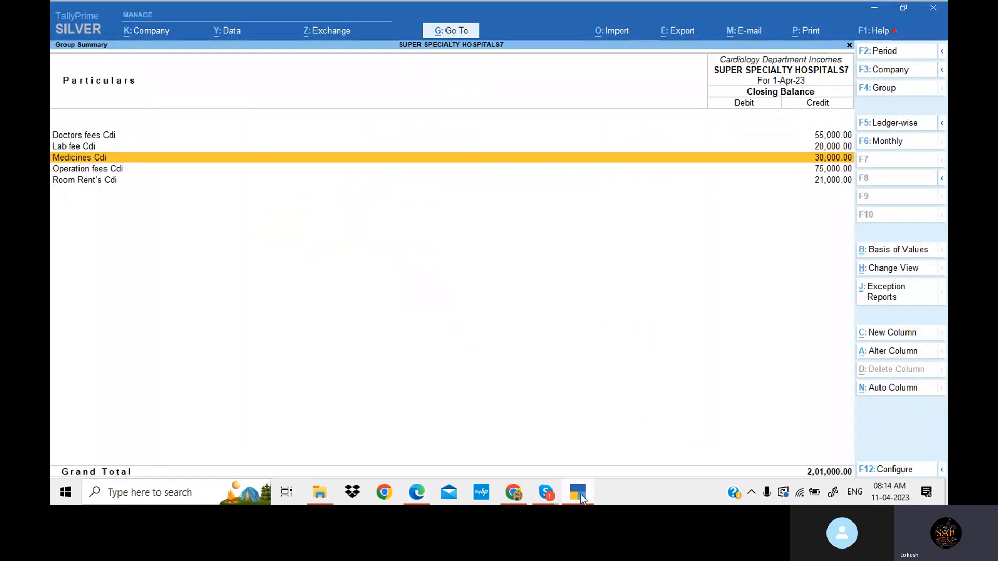
- Drill into Neurology Department Incomes and compare its ledger balances with the PDF's list
key("Escape")
key("Down")
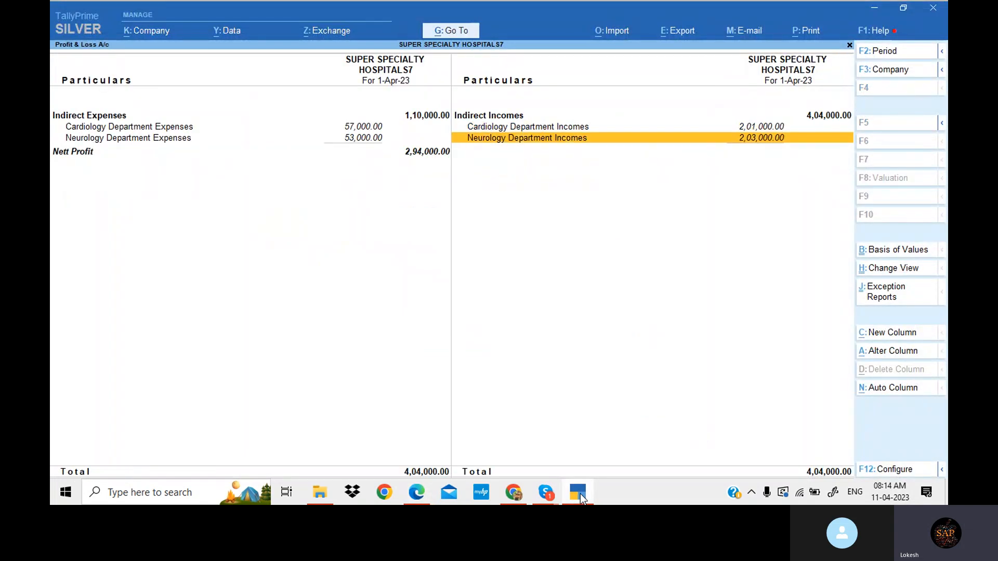
key("Return")
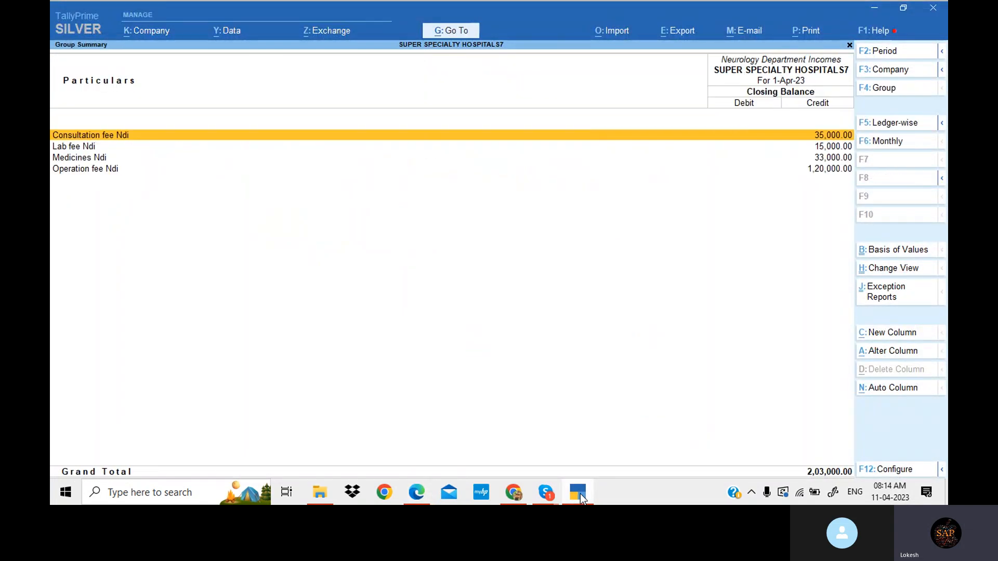
left_click(579, 494)
scroll(611, 417, "up", 1)
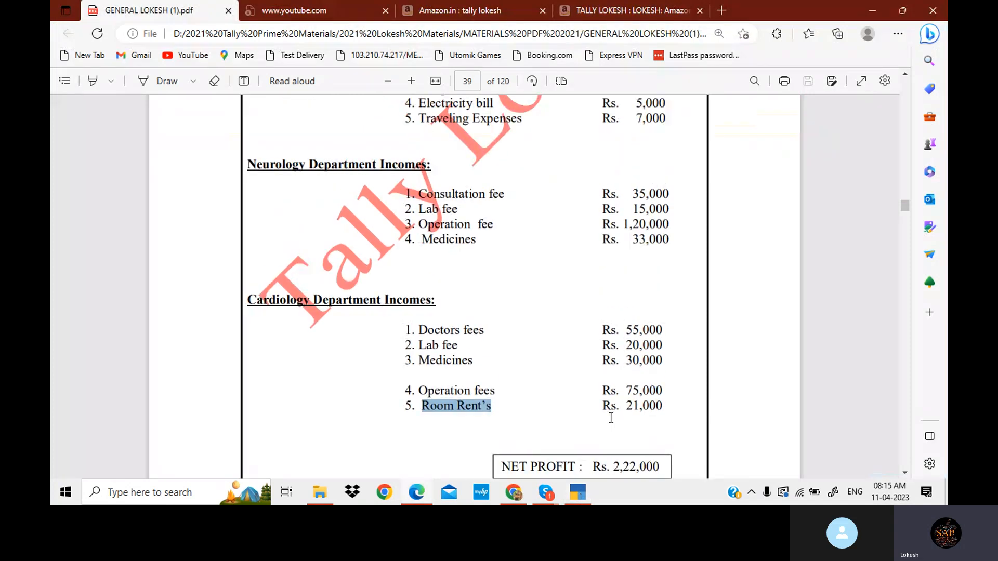
left_click(583, 495)
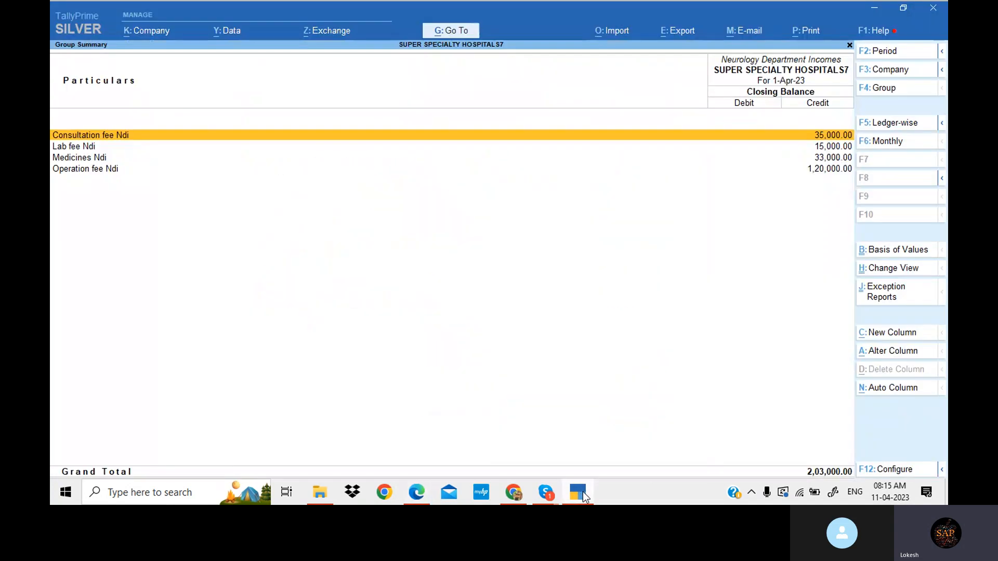
left_click(583, 494)
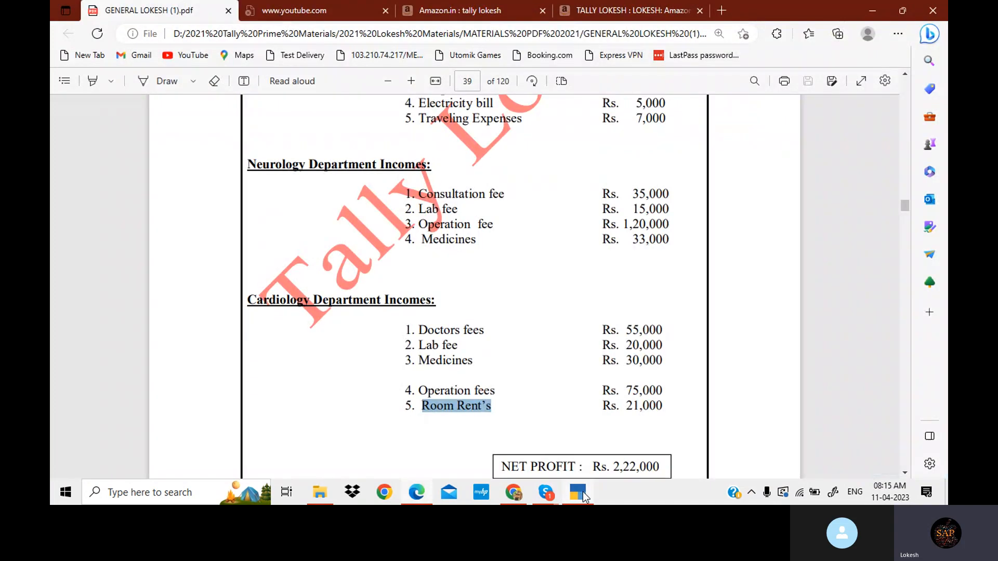
left_click(583, 494)
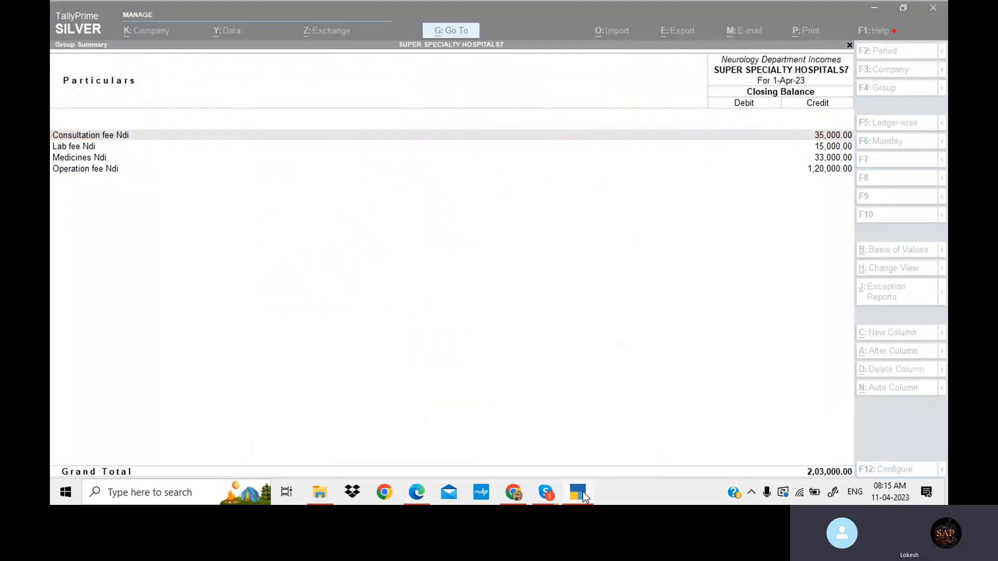
left_click(583, 495)
left_click(583, 495)
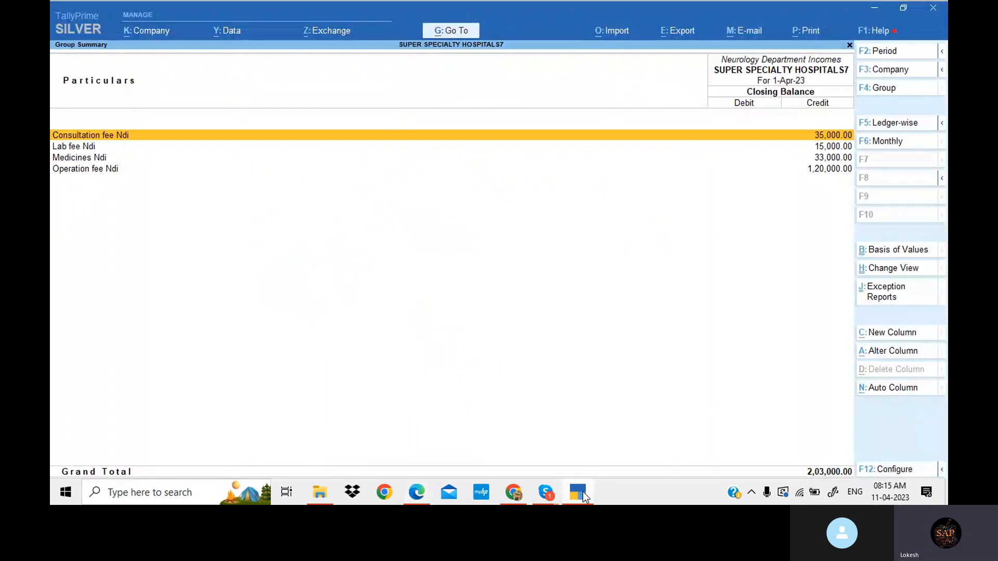
- Drill into Neurology Department Expenses and check its ledger balances against the PDF's expense list
key("Escape")
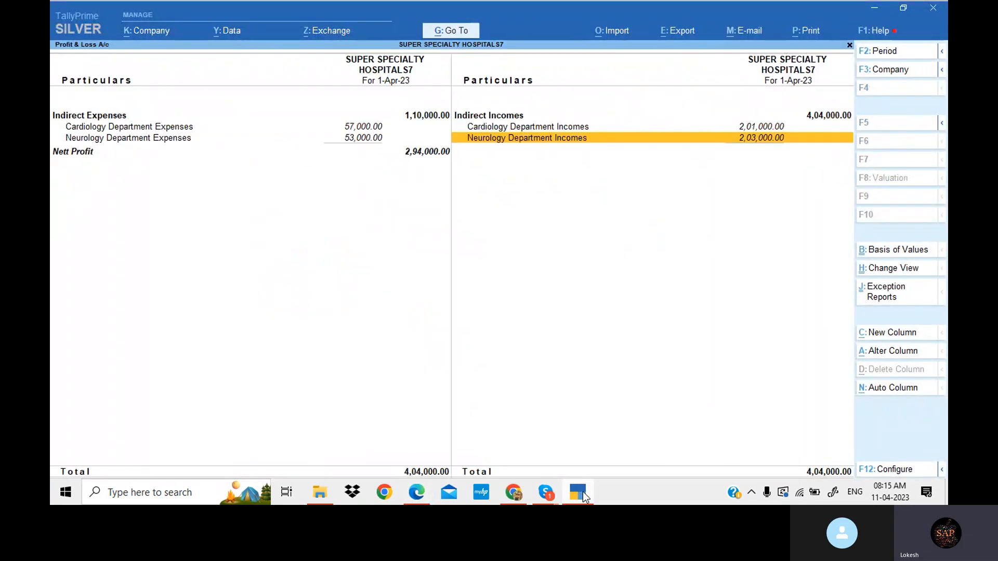
key("Left")
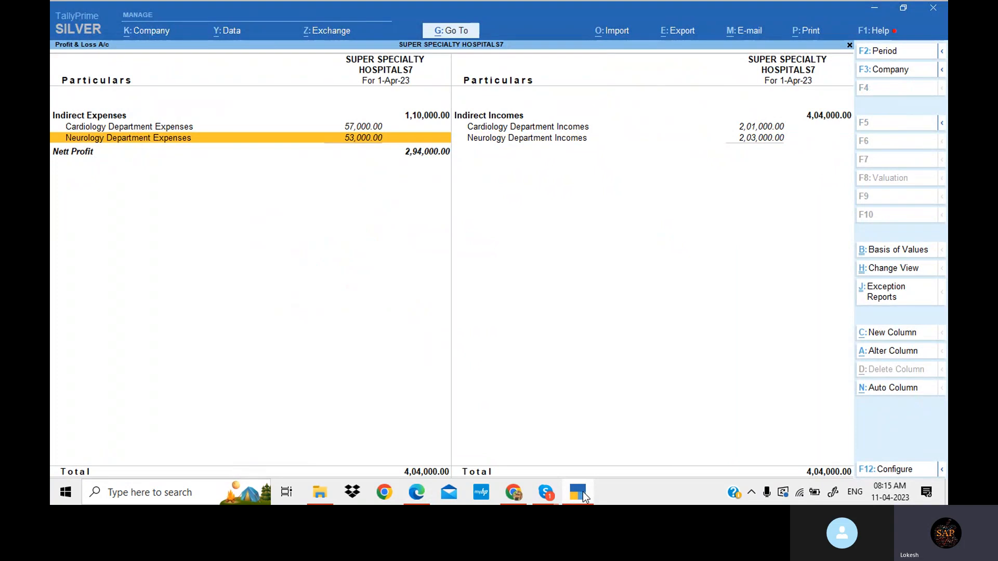
key("Return")
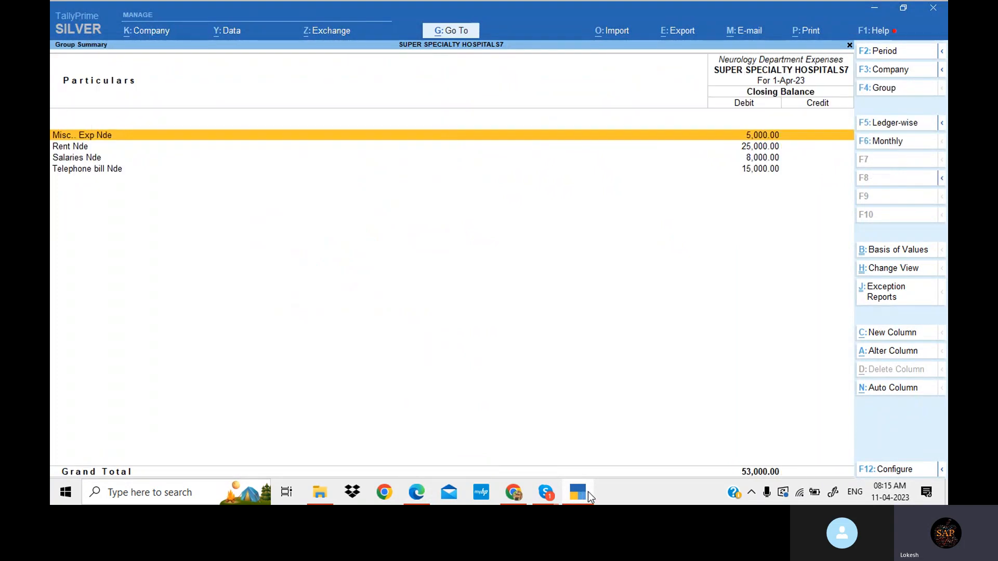
left_click(577, 491)
scroll(577, 425, "up", 5)
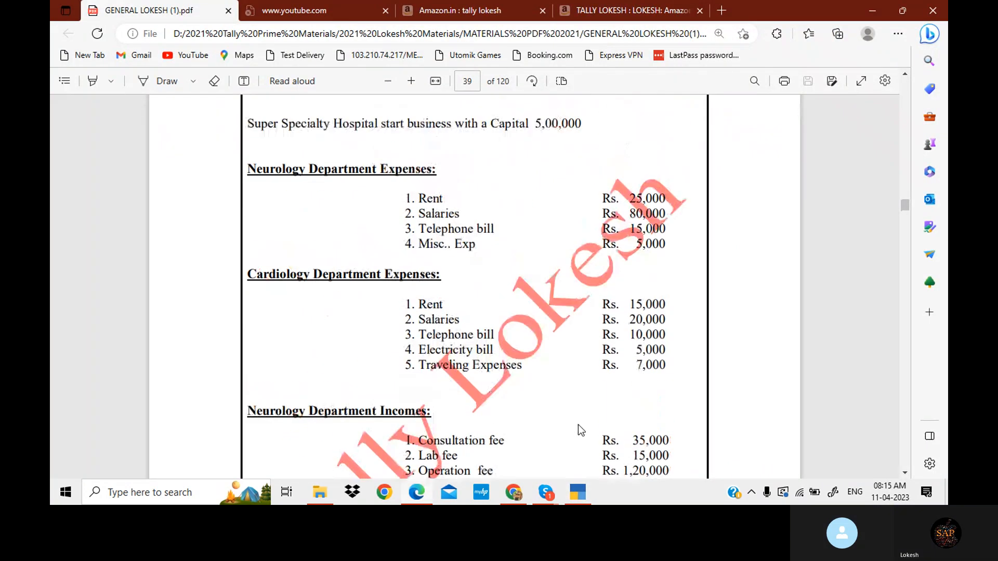
left_click(582, 492)
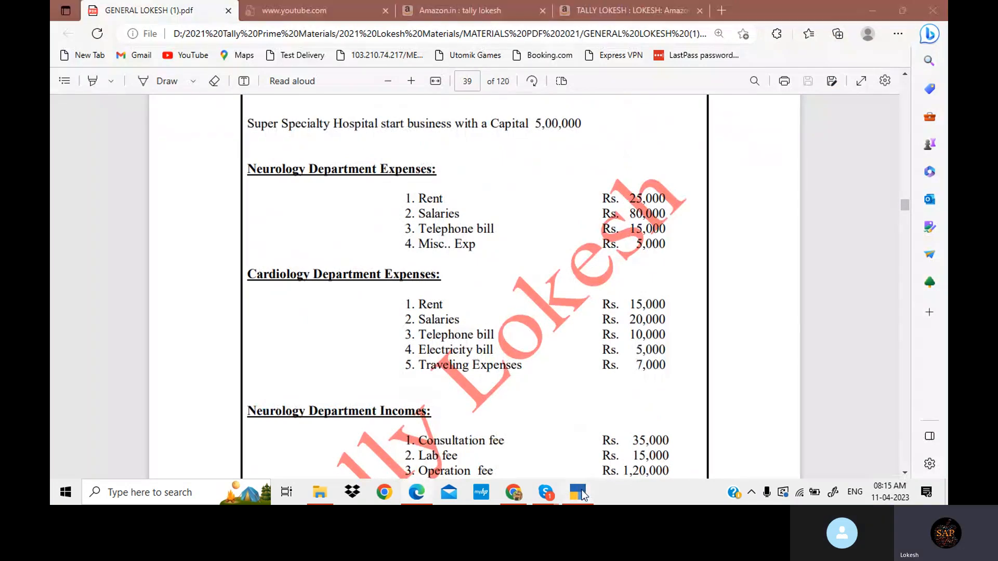
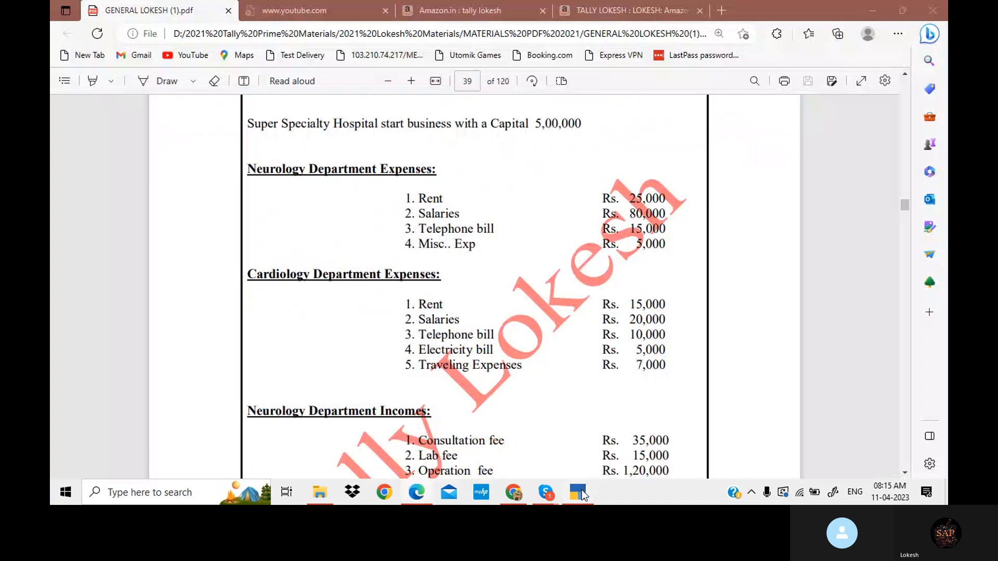
- Compare the Neurology Department Expenses ledger balances in Tally against the expense list in the PDF
left_click(582, 494)
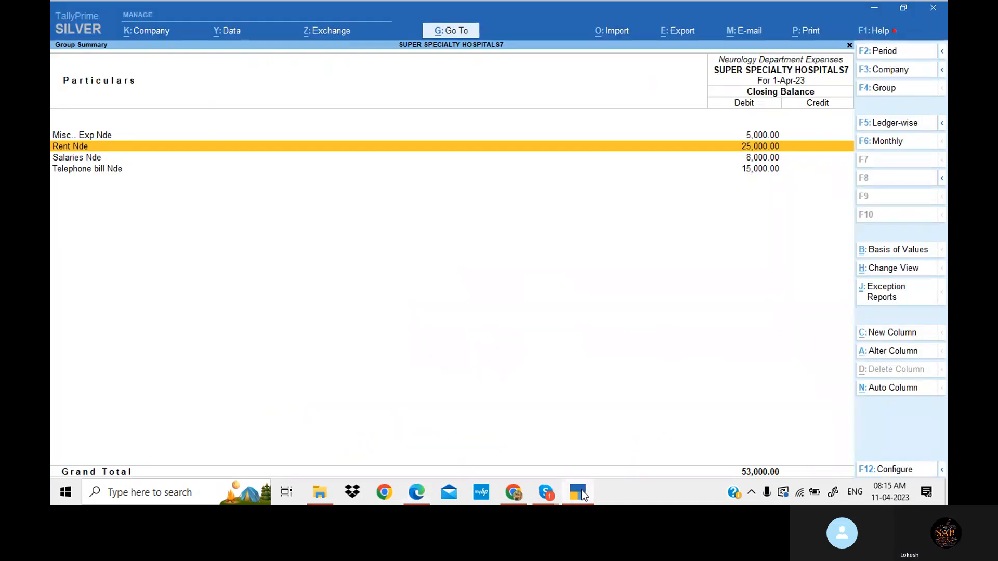
key("Up")
key("alt+Tab")
key("alt+Tab")
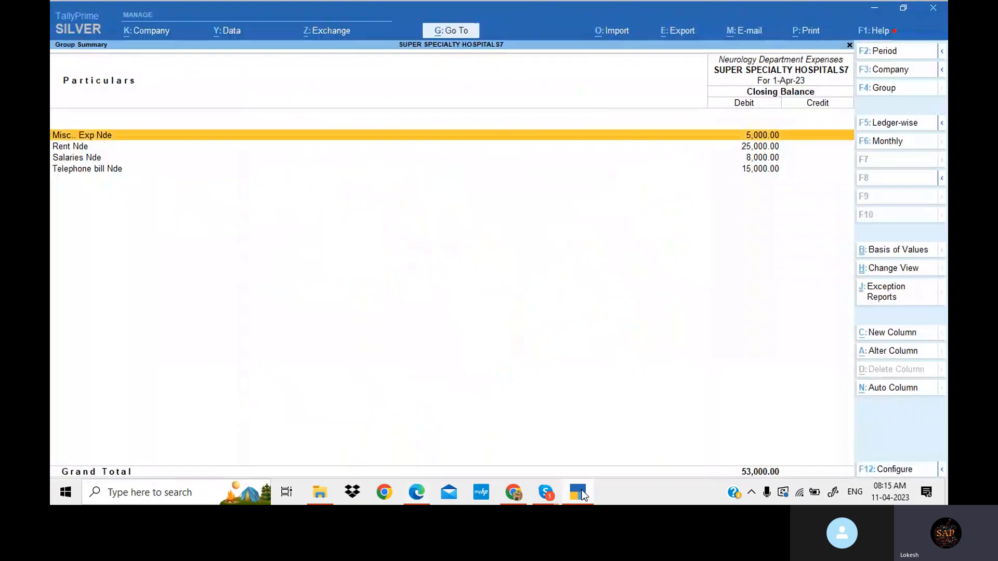
key("Down")
key("Down")
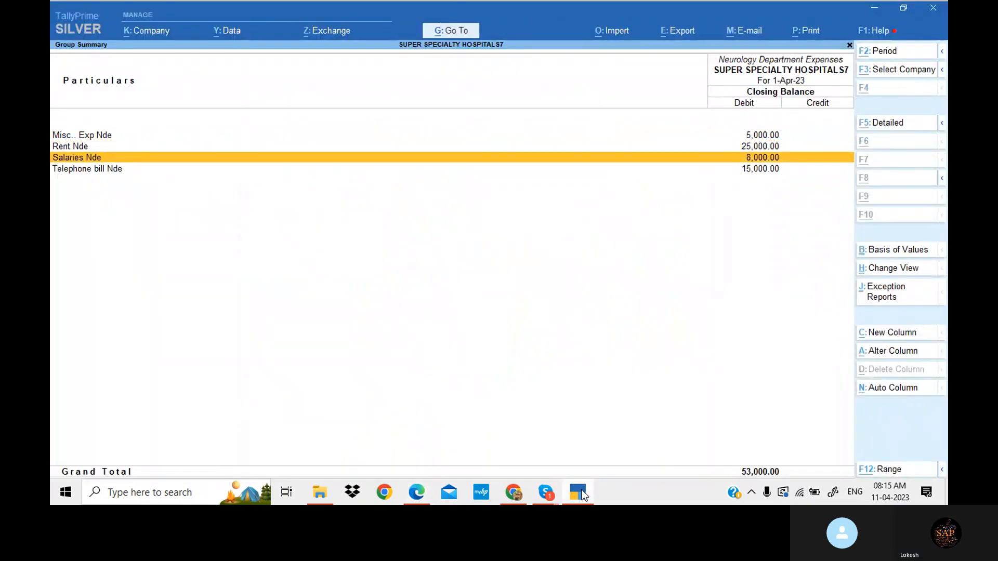
key("alt+Tab")
key("alt+Tab")
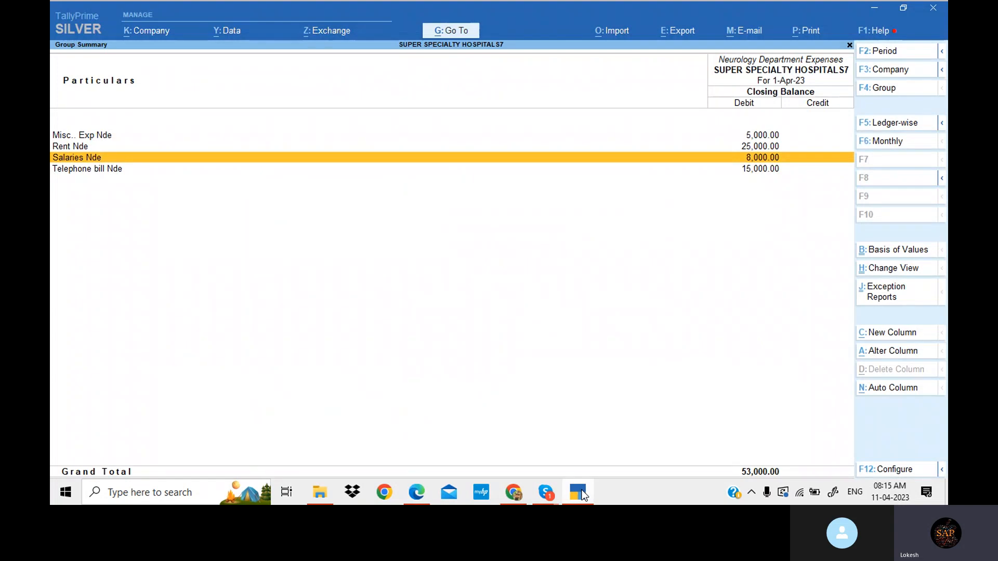
- Open the payment voucher behind Salaries Nde, correct its debit amount to 80,000 and save the voucher
key("Return")
key("Return")
key("Return")
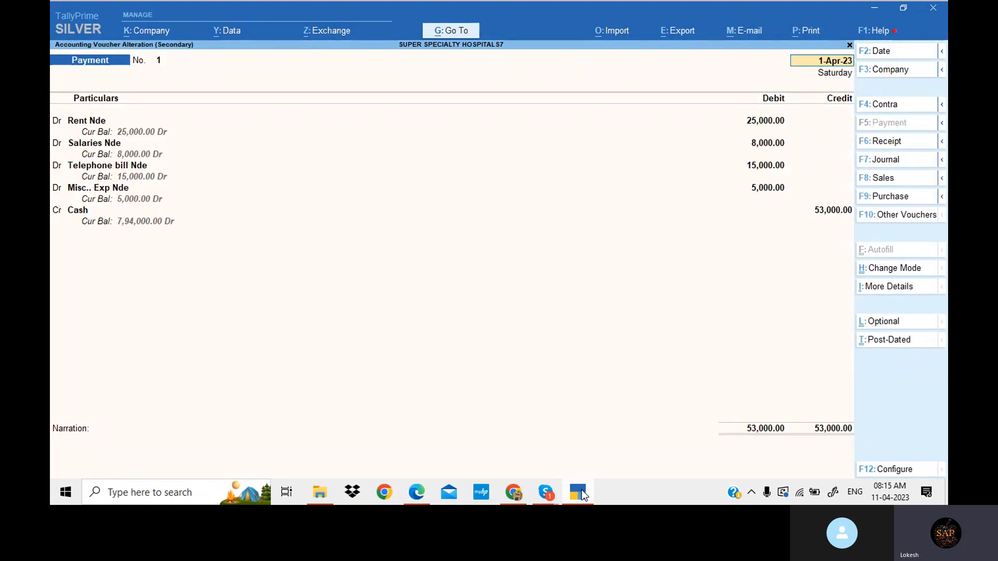
key("Return")
key("Return")
key("Return")
key("Return")
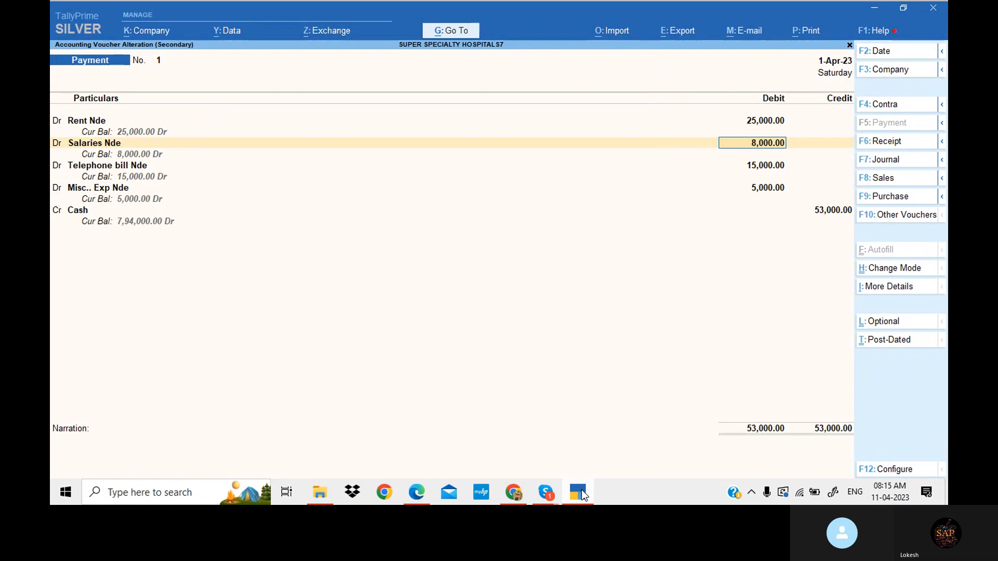
type("80000")
key("Return")
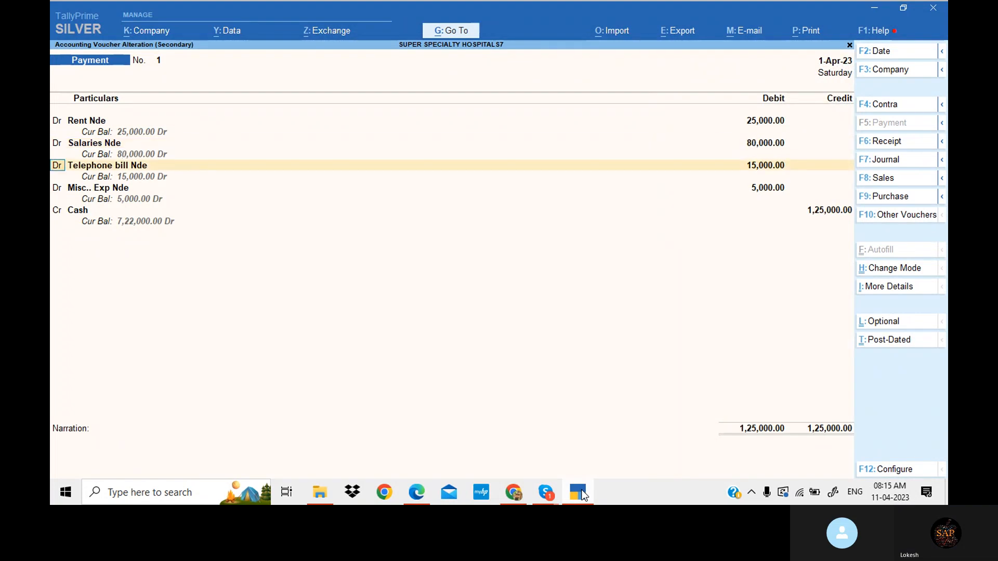
key("Return")
key("Return")
key("Return")
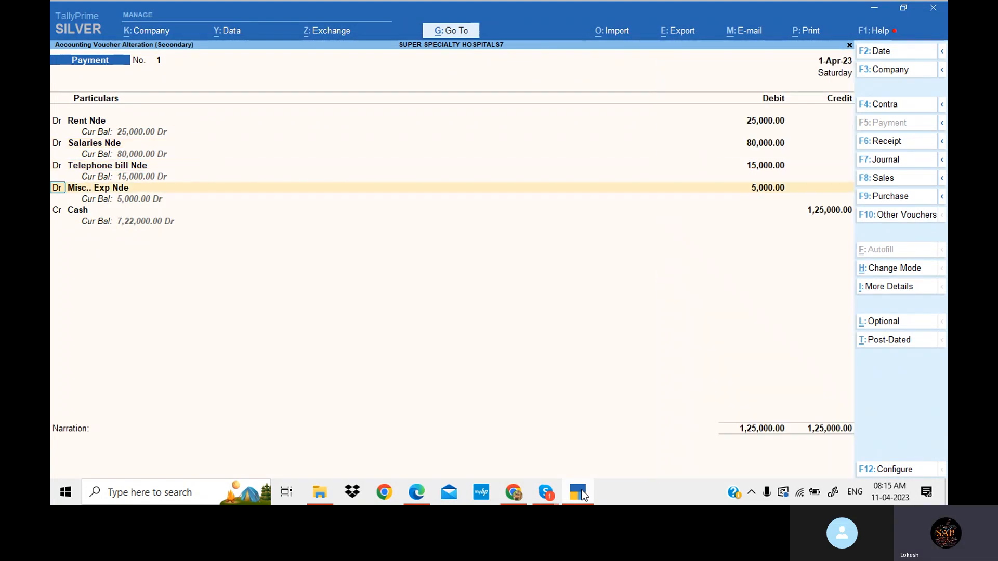
key("Return")
key("Return")
key("Return")
key("Return")
key("Return")
key("Return")
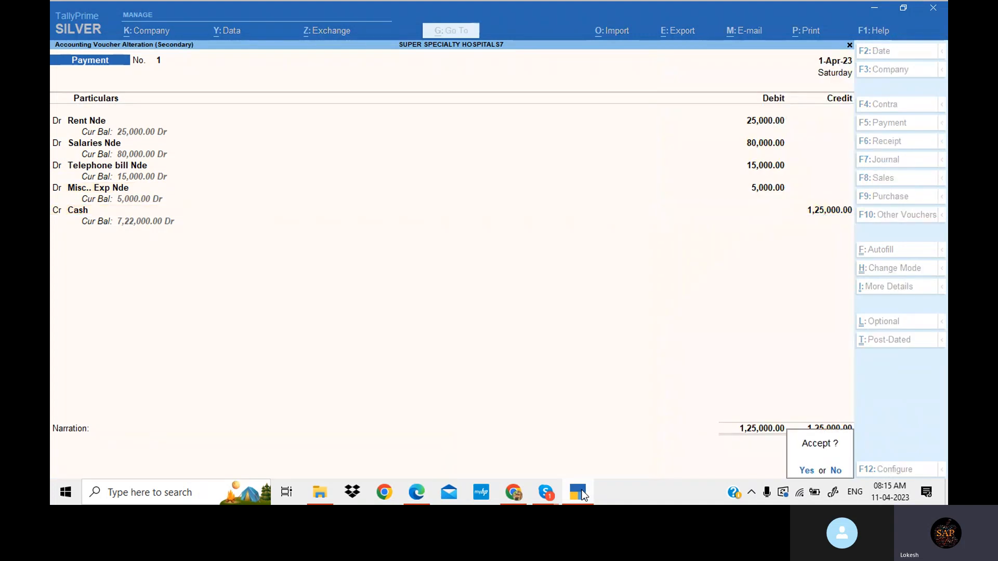
key("Return")
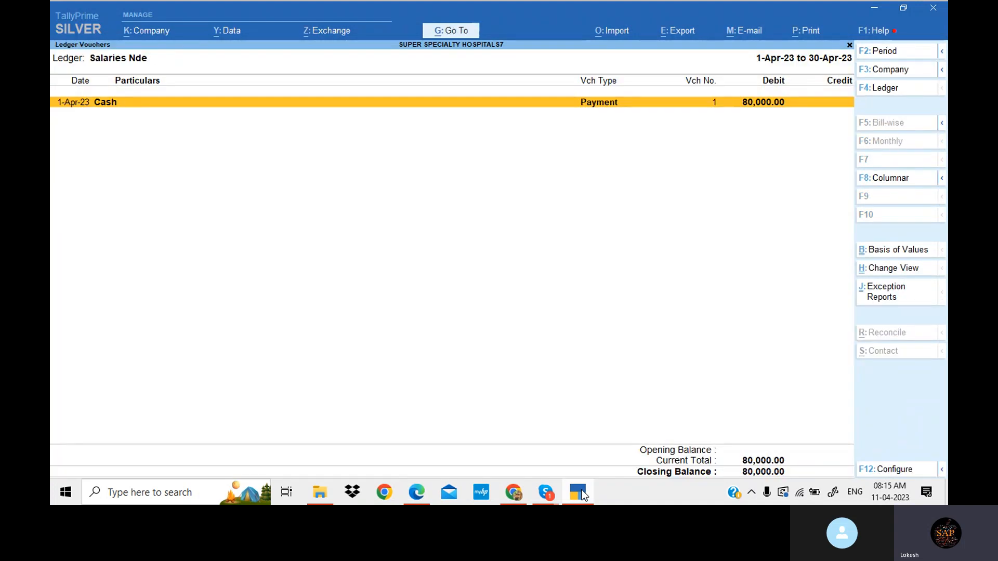
- Return to the Profit & Loss account and review the Neurology Department Expenses ledger balances again
key("Escape")
key("Escape")
key("Escape")
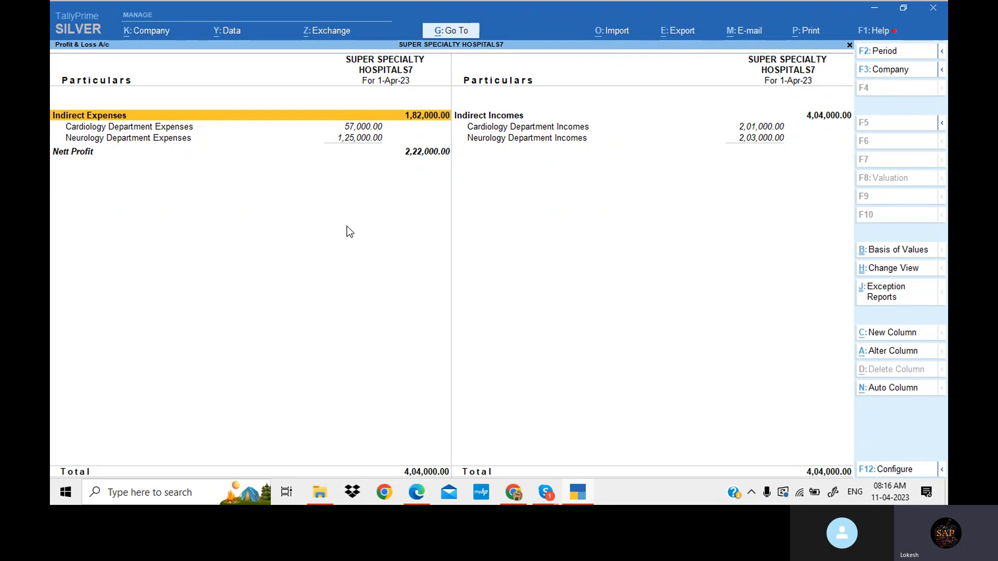
key("Down")
key("Down")
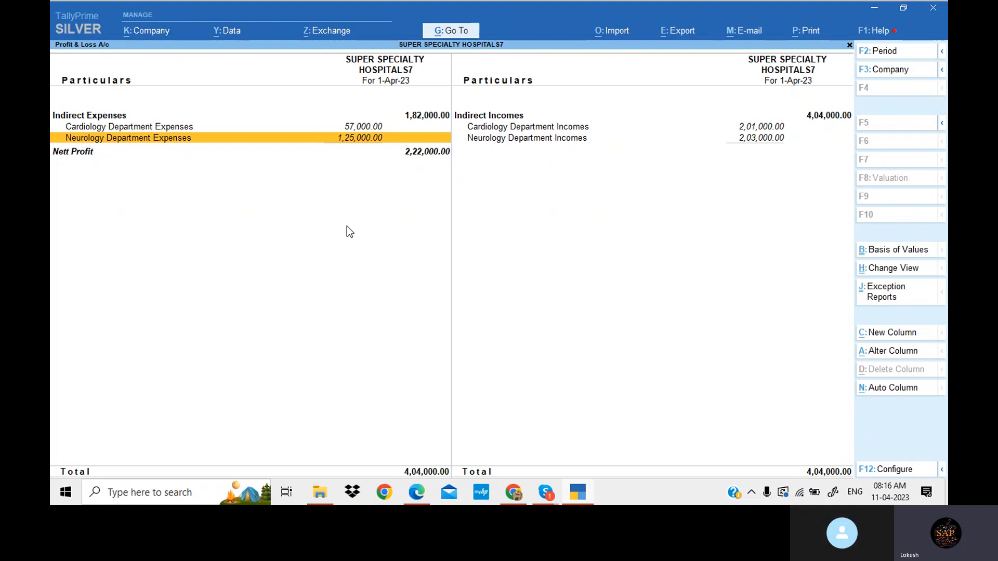
key("Return")
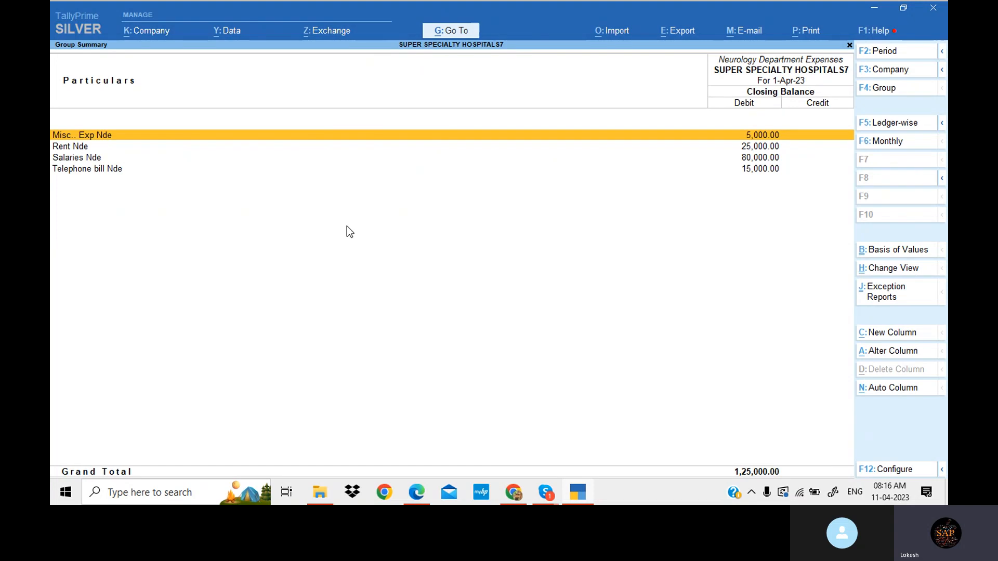
key("Escape")
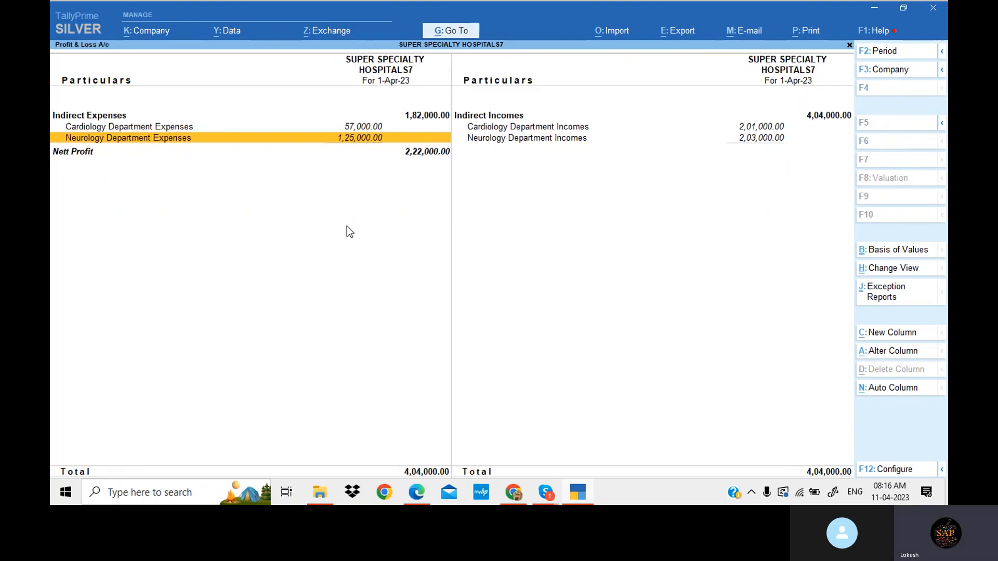
- Drill into Cardiology Department Expenses and review each of its ledger balances
key("Up")
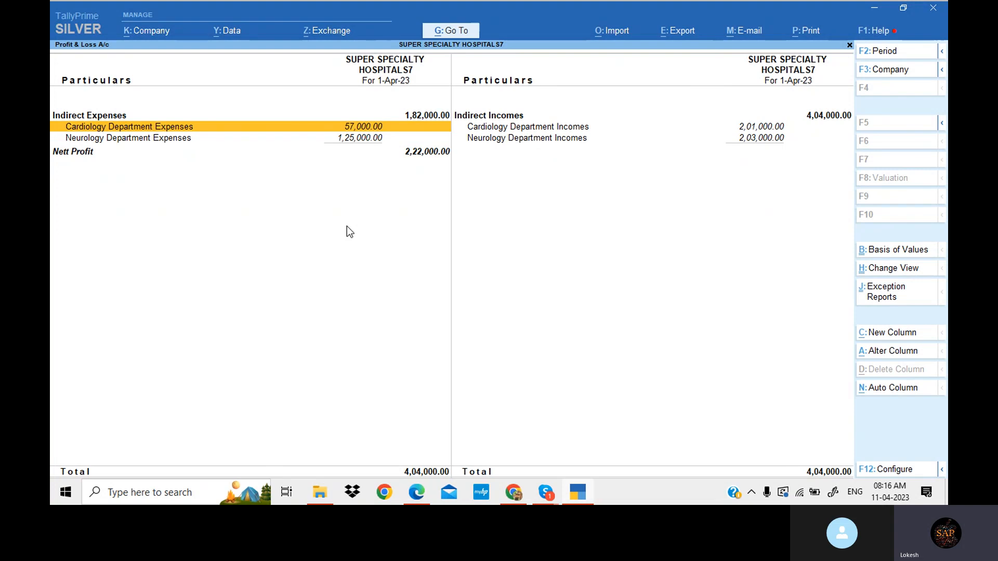
key("Return")
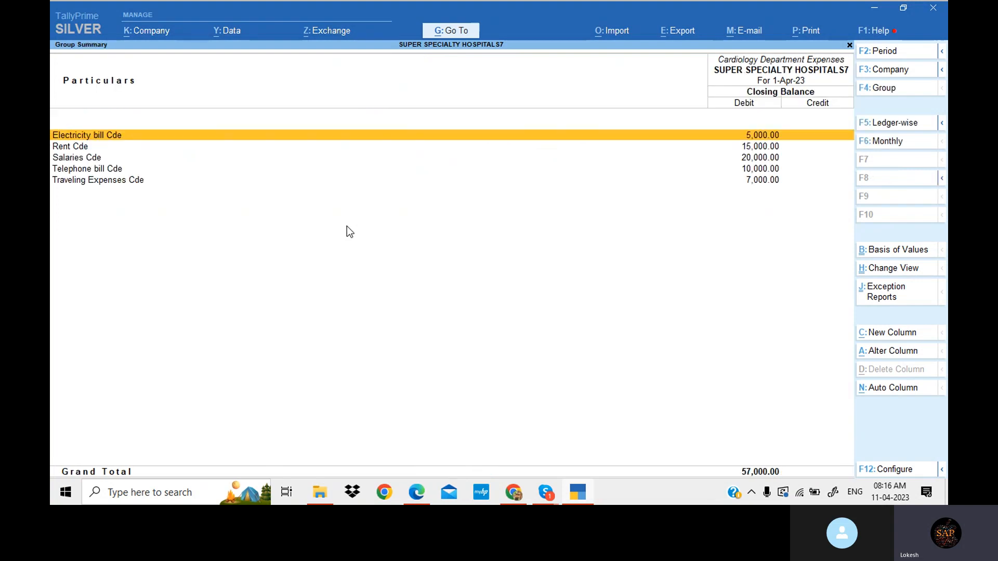
key("Down")
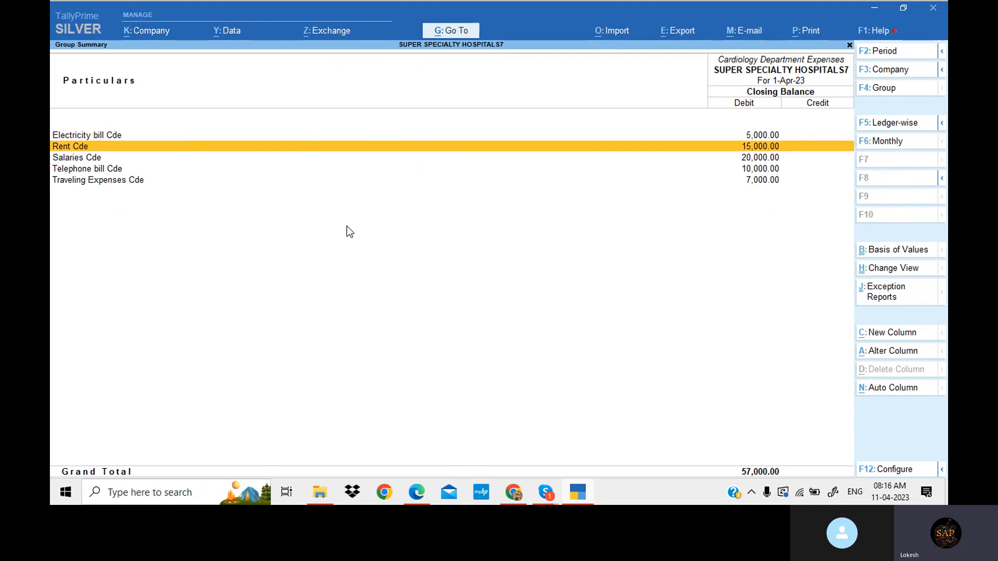
key("Down")
key("Down")
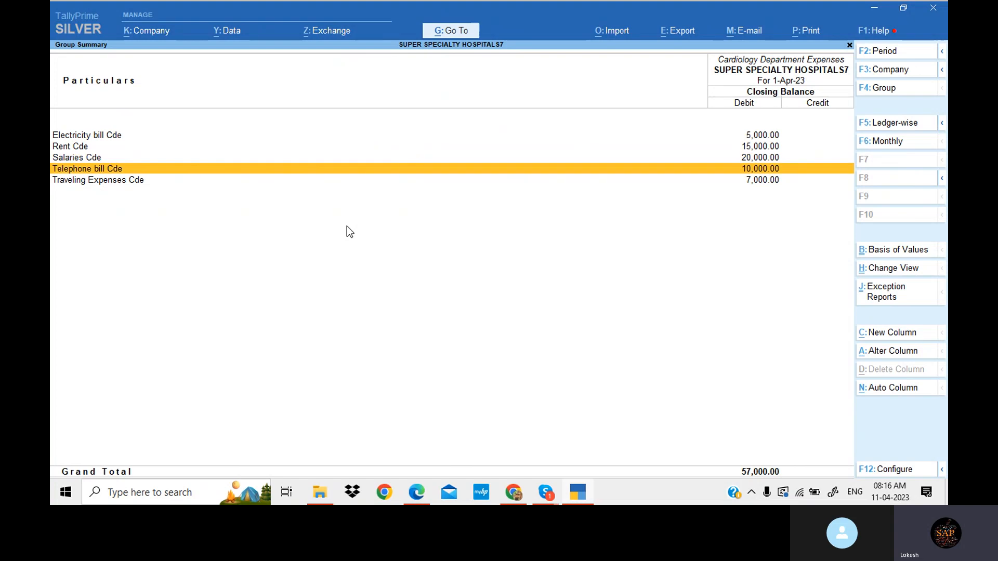
key("Down")
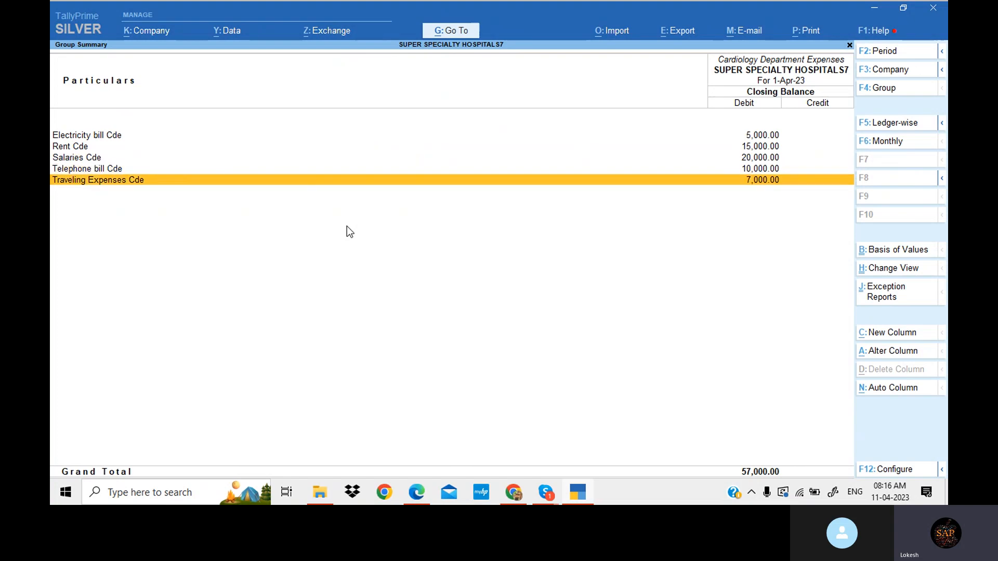
key("Escape")
- Drill into Cardiology Department Incomes, review each ledger balance, and go back to the Gateway of Tally
key("Right")
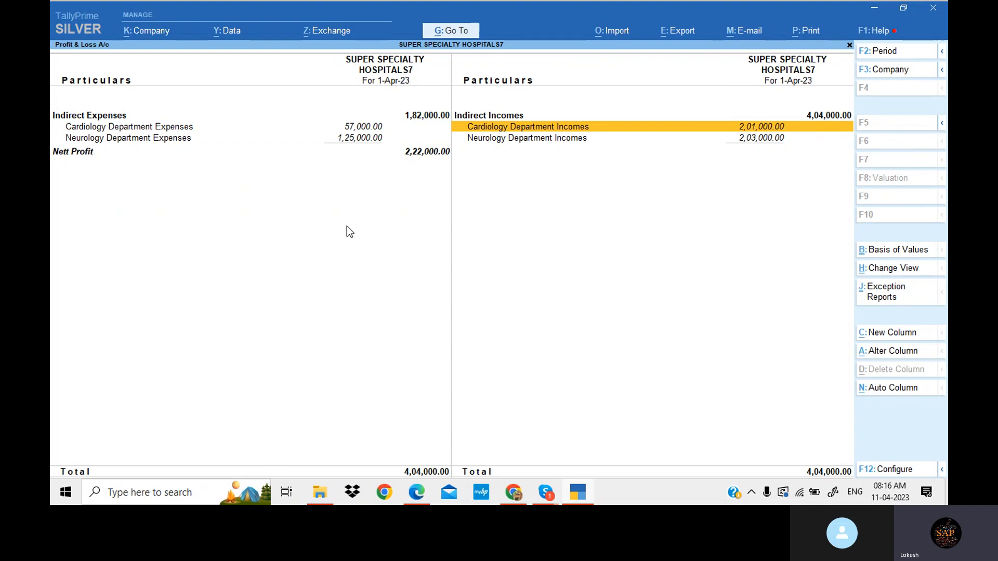
key("Return")
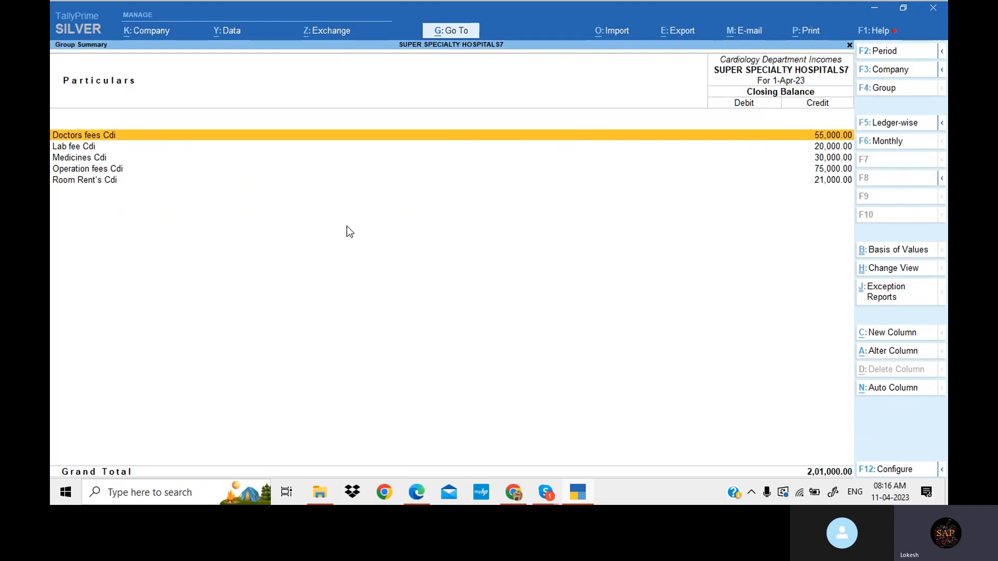
key("Down")
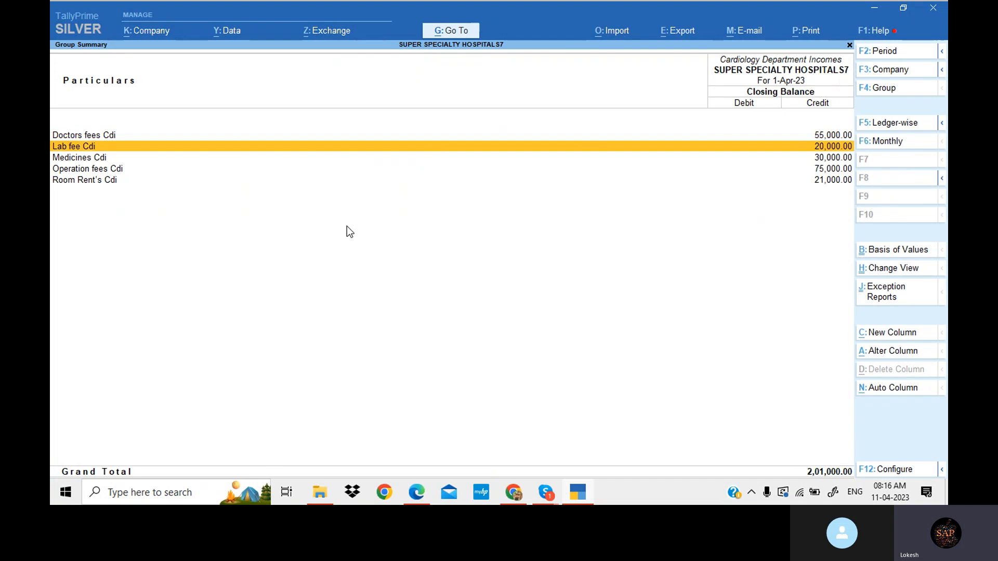
key("Down")
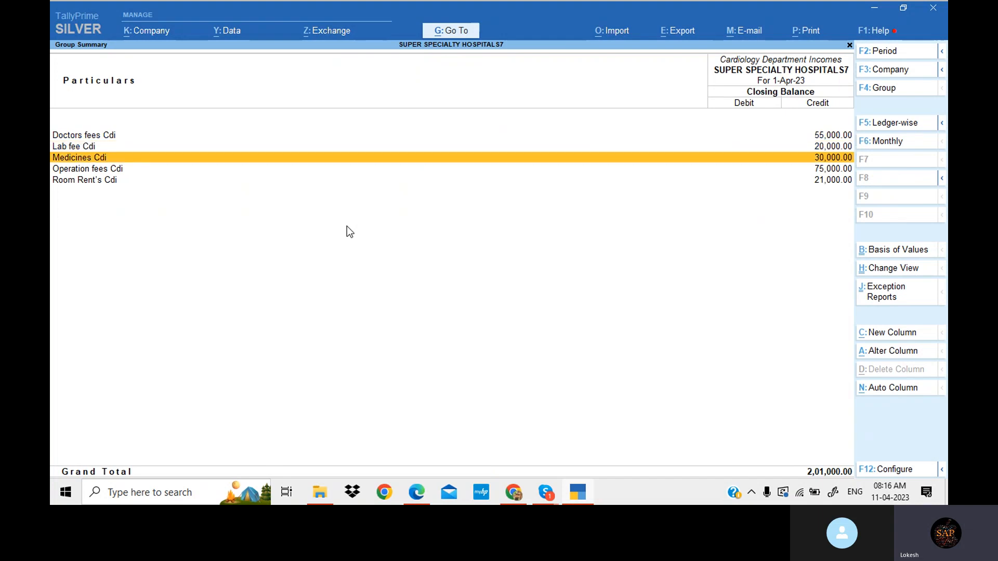
key("Down")
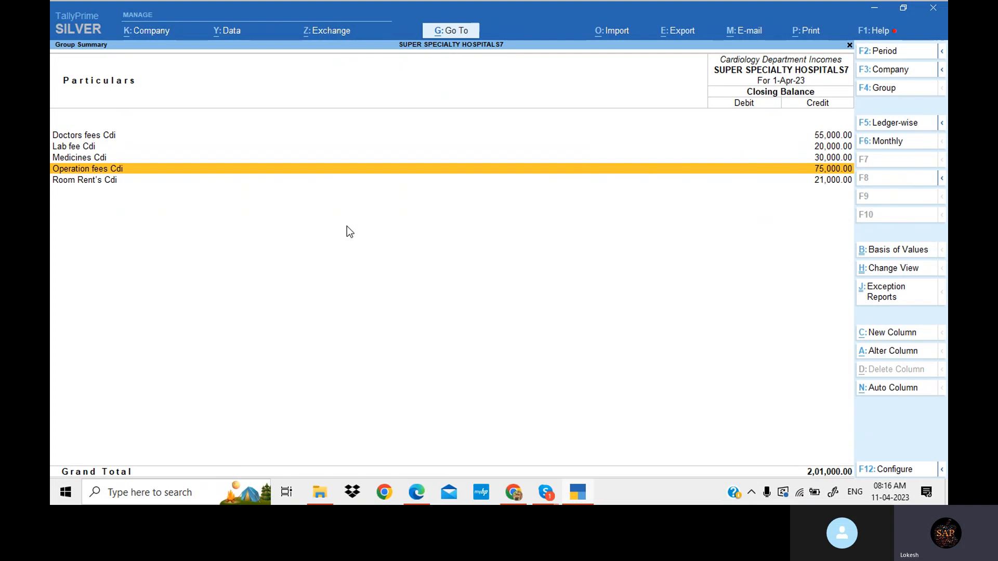
key("Down")
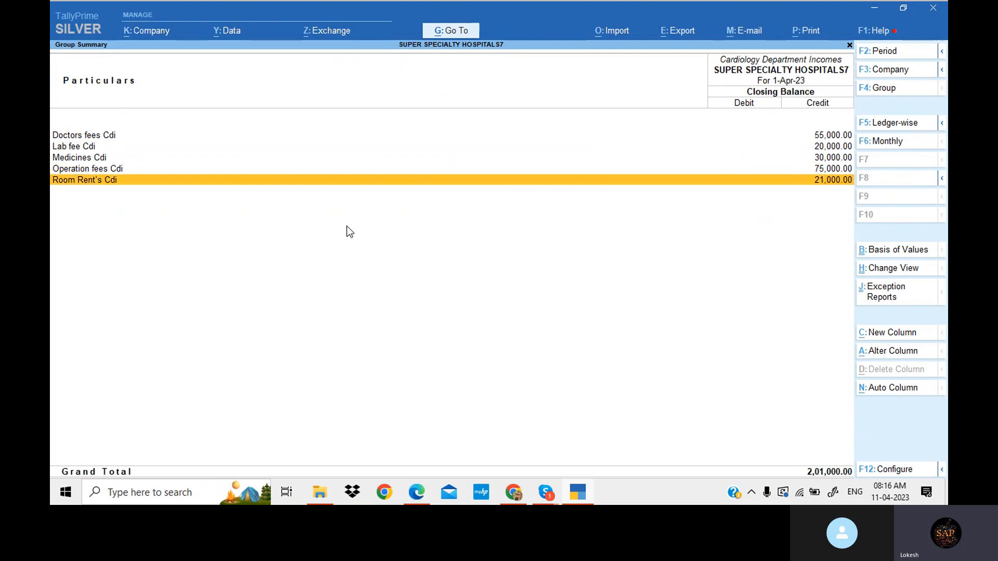
key("Escape")
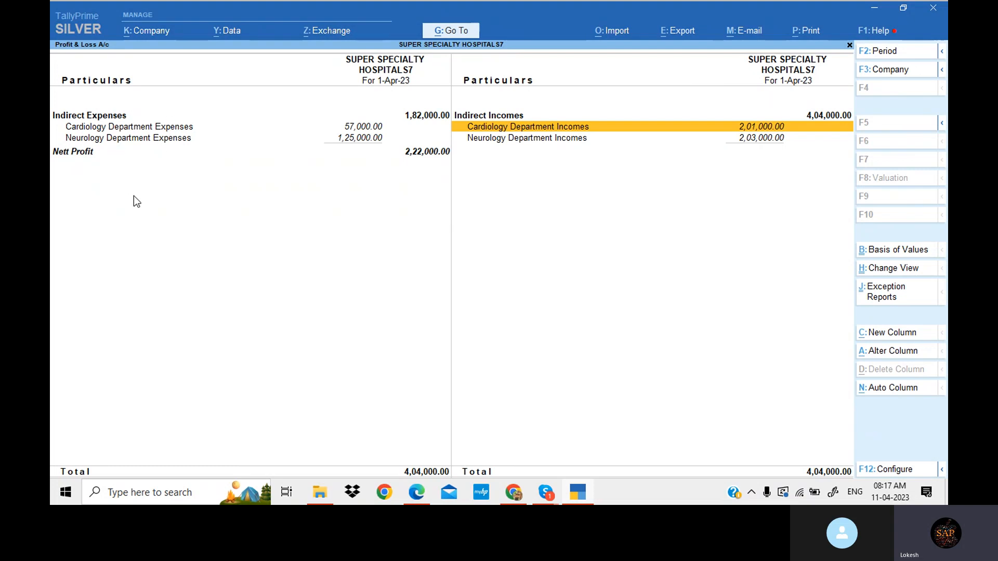
key("Escape")
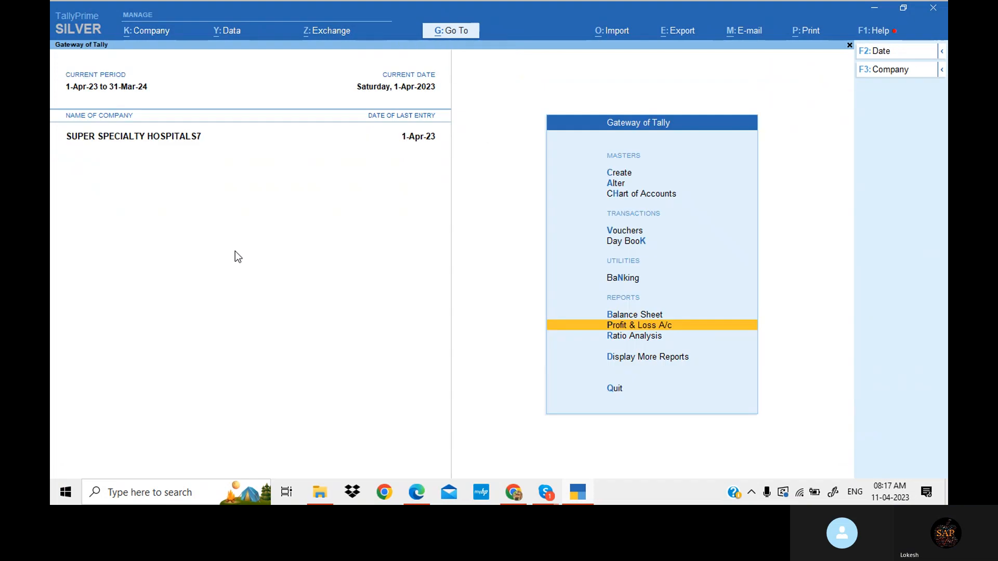
- Scroll the PDF to Problem 6 for WISDOM Educational Institute and select the College Expenses heading
left_click(584, 497)
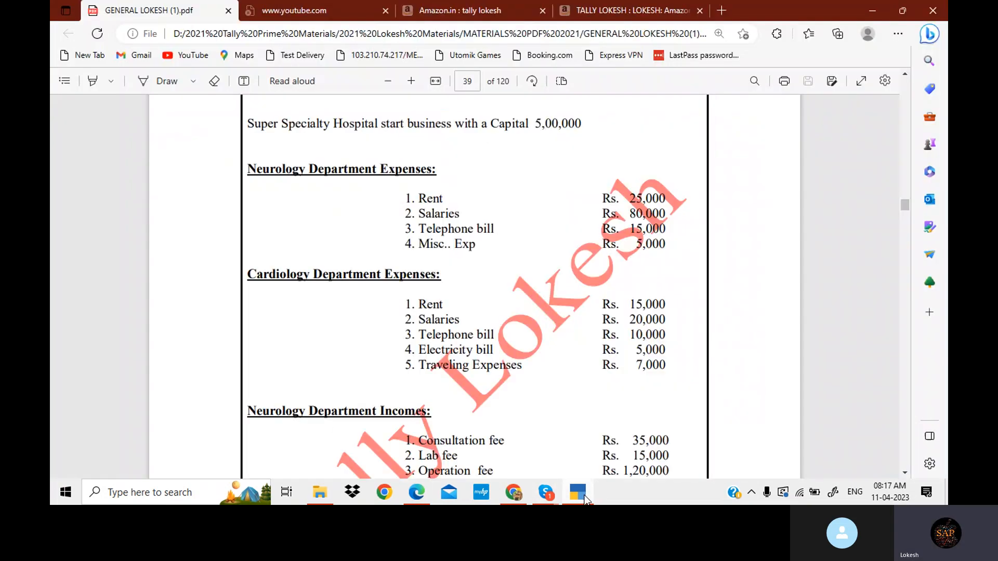
scroll(486, 301, "down", 10)
scroll(487, 304, "down", 2)
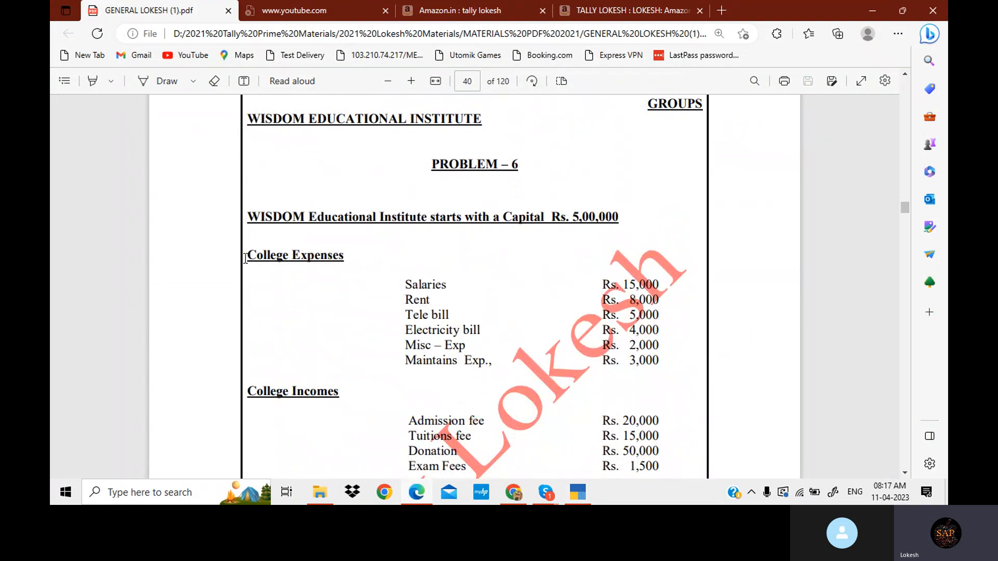
left_click_drag(247, 256, 345, 256)
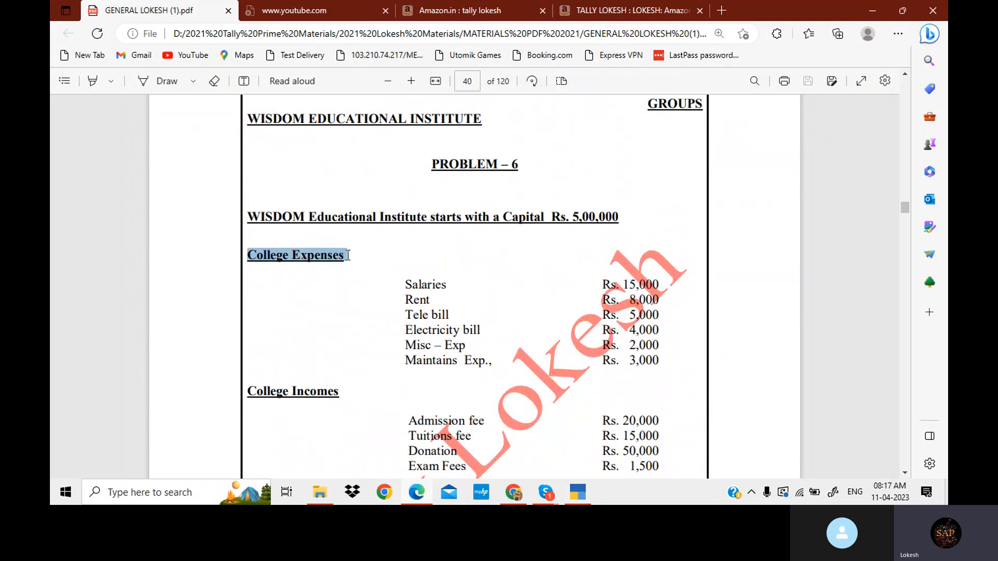
- Create a College Expenses group under Indirect Expenses and accept it
left_click(584, 497)
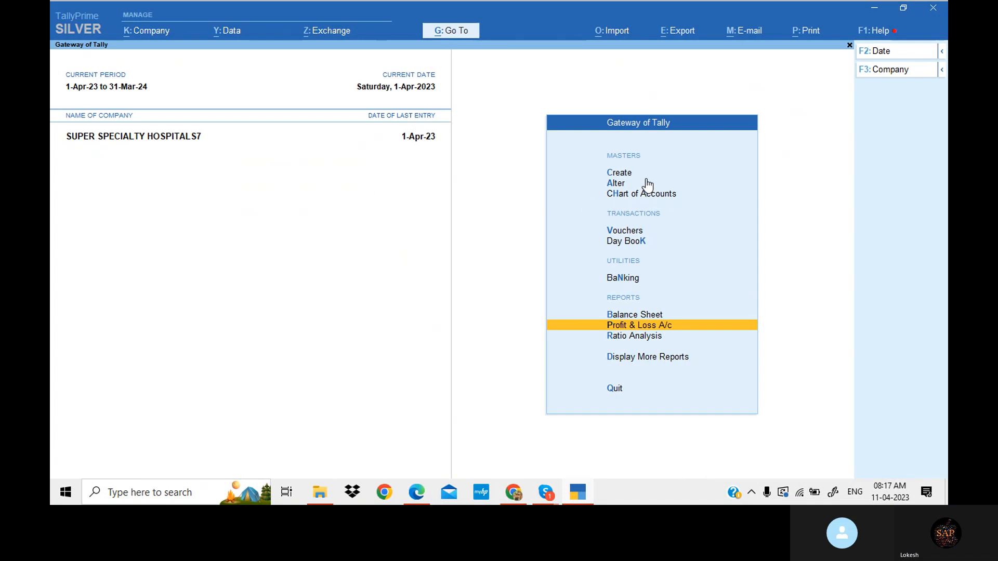
left_click(628, 175)
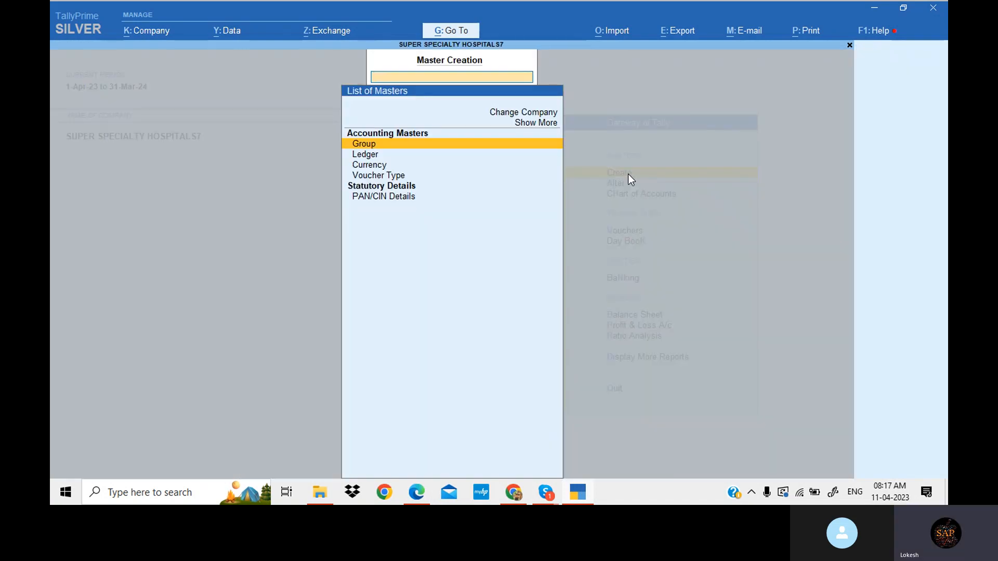
key("Return")
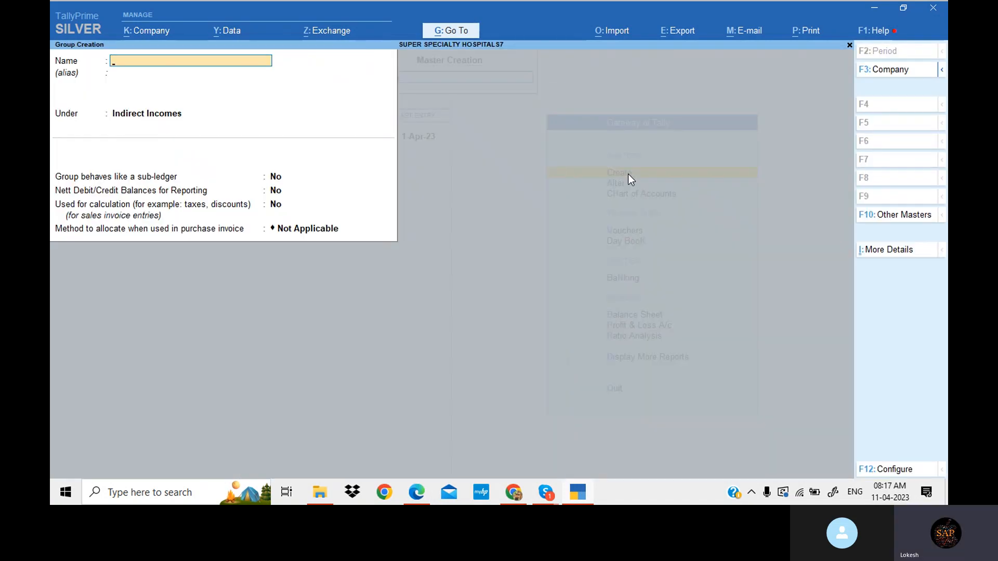
type("College Expenses")
key("Return")
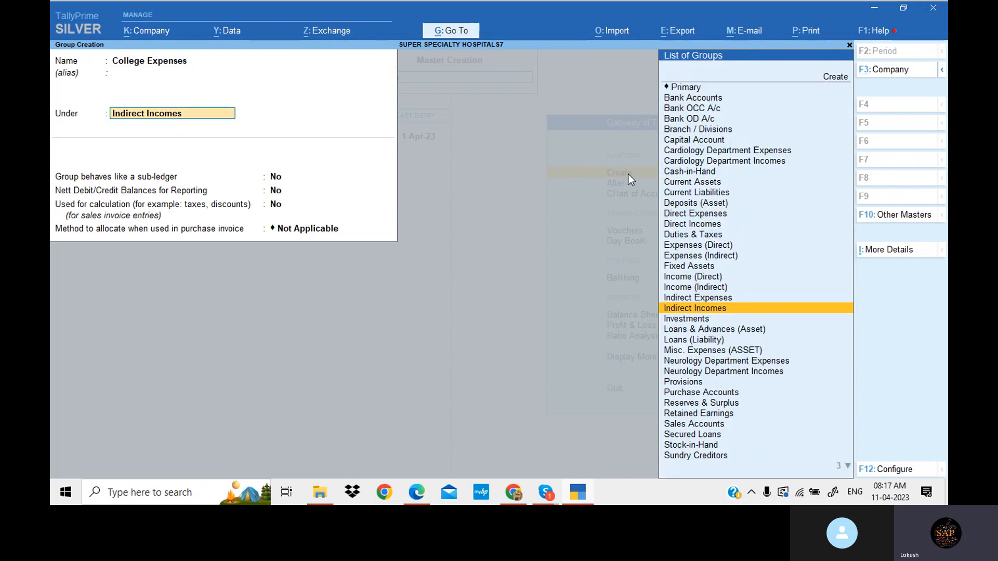
key("Up")
key("Return")
key("Return")
key("Return")
key("Return")
key("Return")
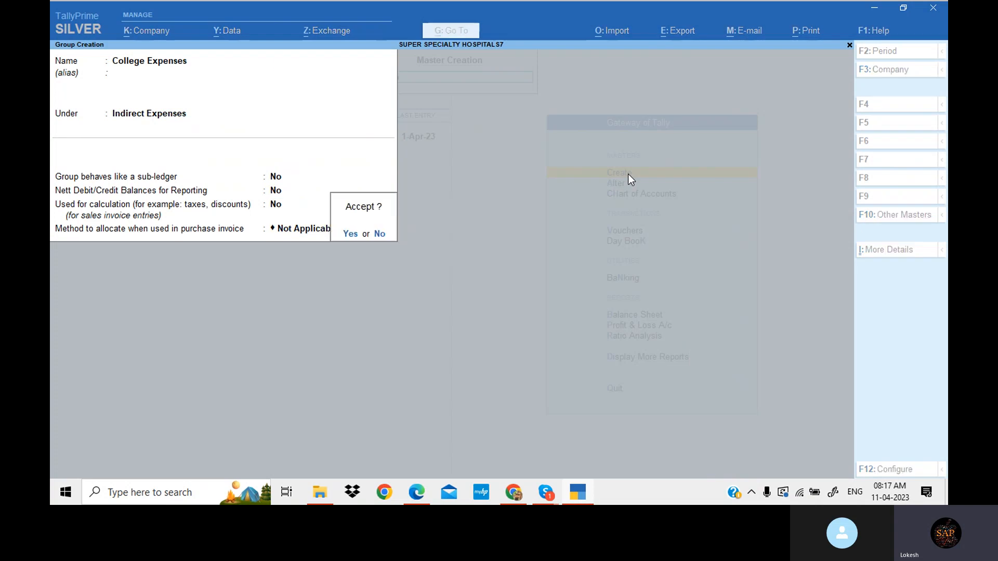
key("Return")
- Create a College Incomes group under Indirect Incomes, checking the heading in the Problem 6 PDF
type("College Expenses")
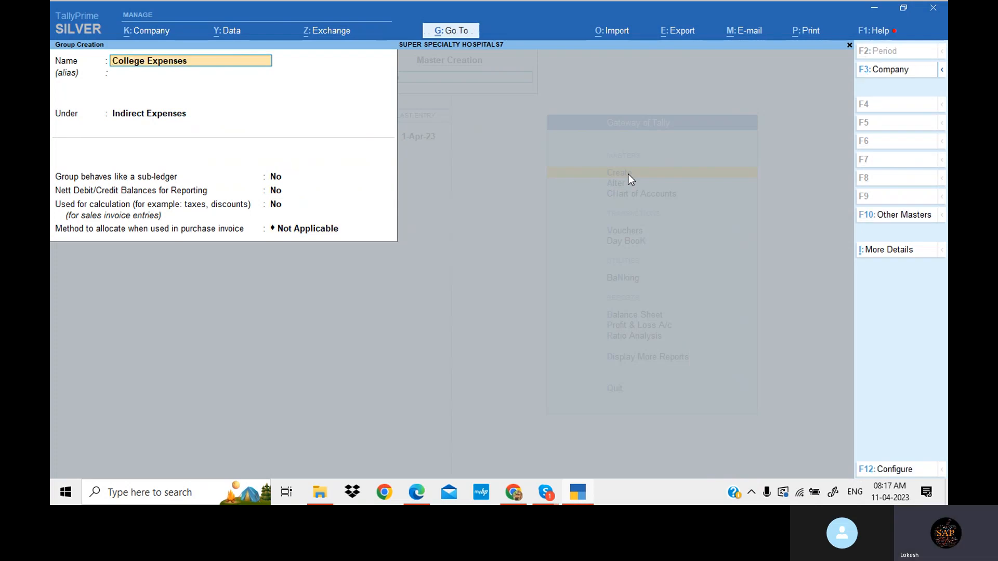
key("BackSpace")
key("BackSpace")
key("BackSpace")
key("BackSpace")
key("BackSpace")
key("BackSpace")
key("BackSpace")
type("incomes")
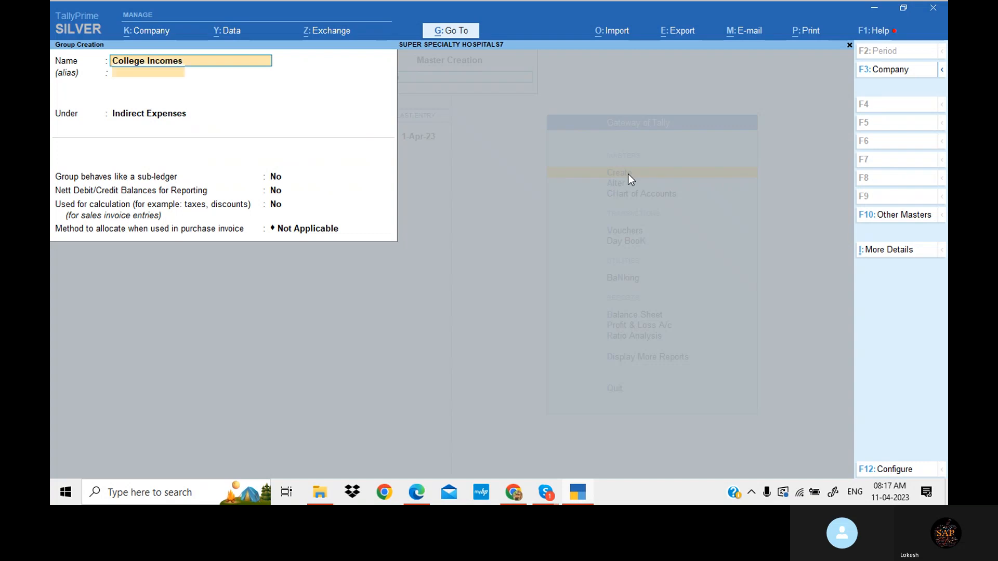
key("Return")
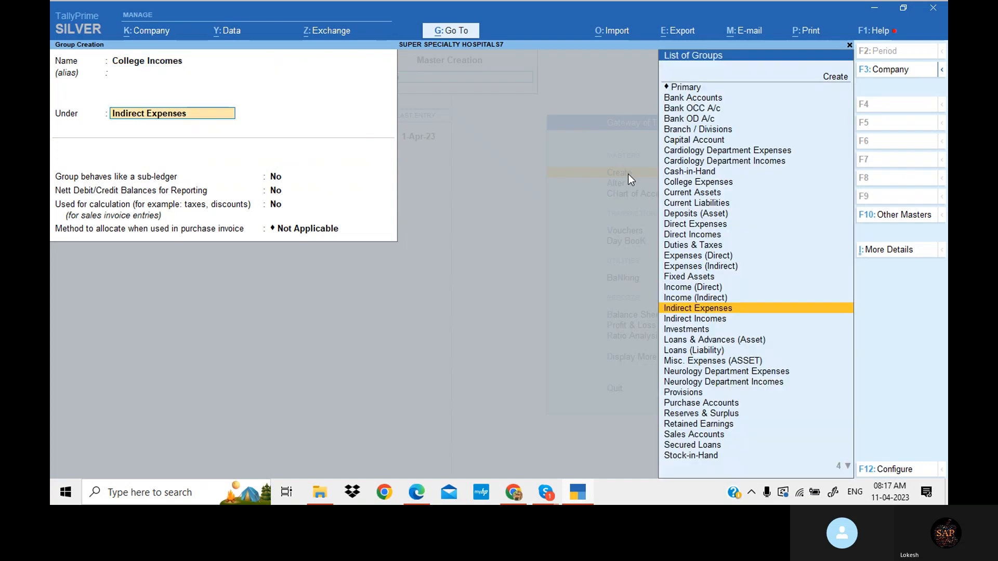
left_click(415, 493)
scroll(411, 372, "down", 4)
left_click_drag(248, 207, 363, 205)
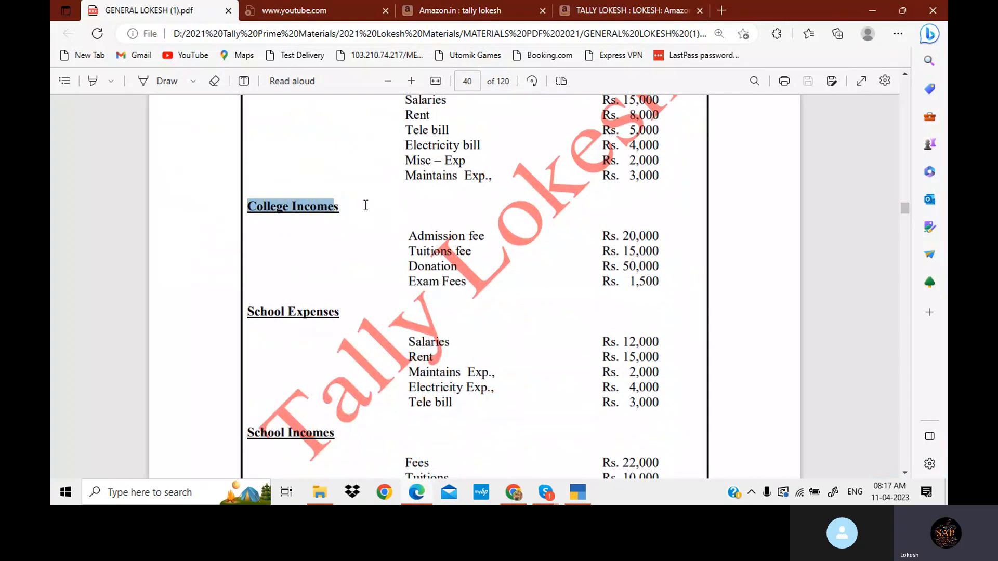
left_click(577, 493)
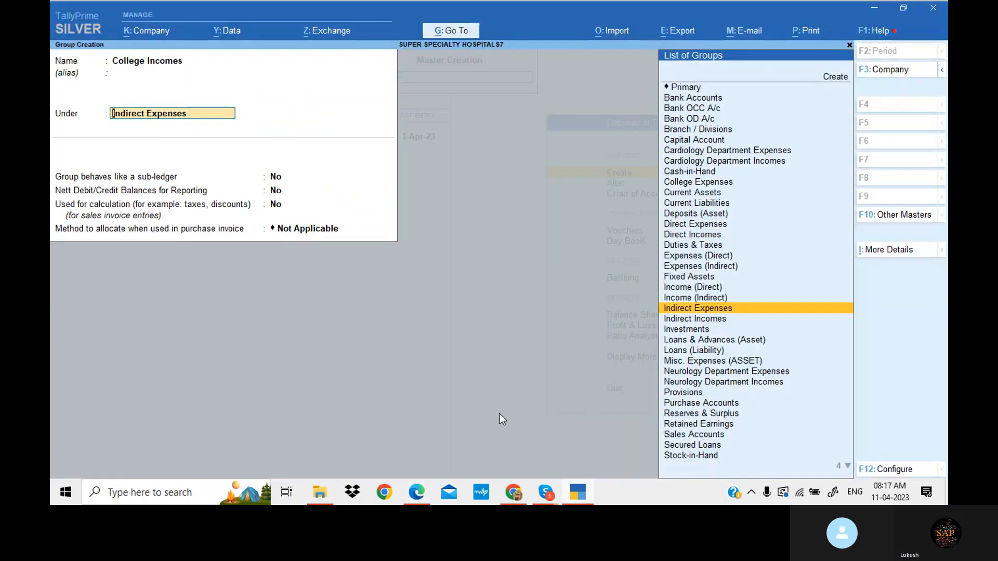
key("Down")
key("Return")
key("Return")
key("Return")
key("Return")
key("Return")
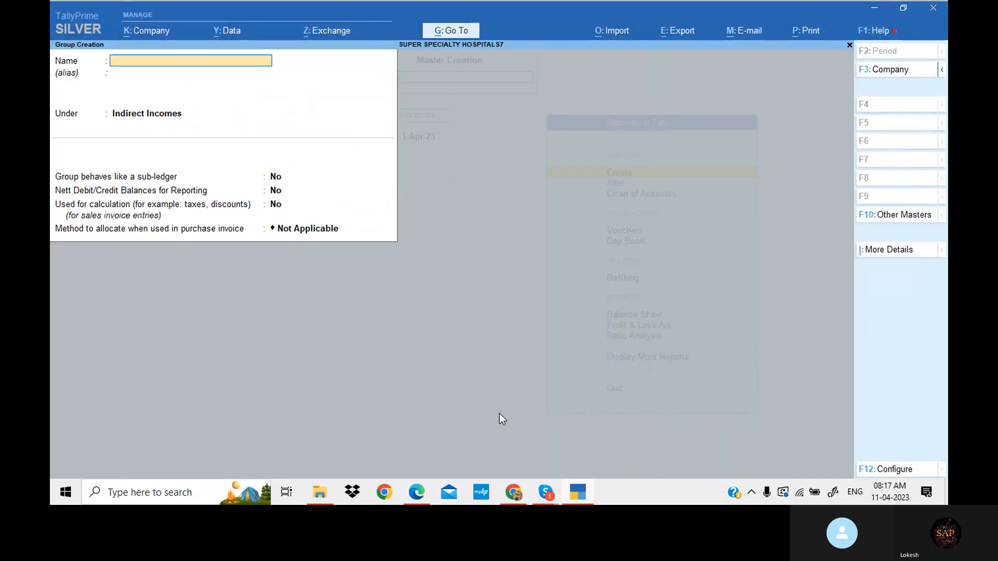
- Copy the School Expenses heading from the PDF and create that group under Indirect Expenses
left_click(584, 491)
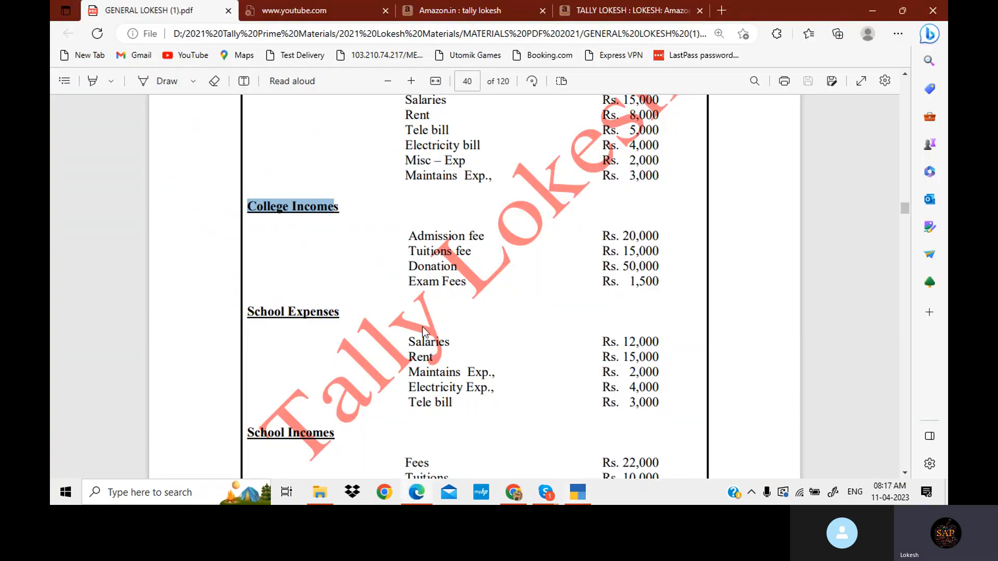
left_click_drag(248, 312, 357, 309)
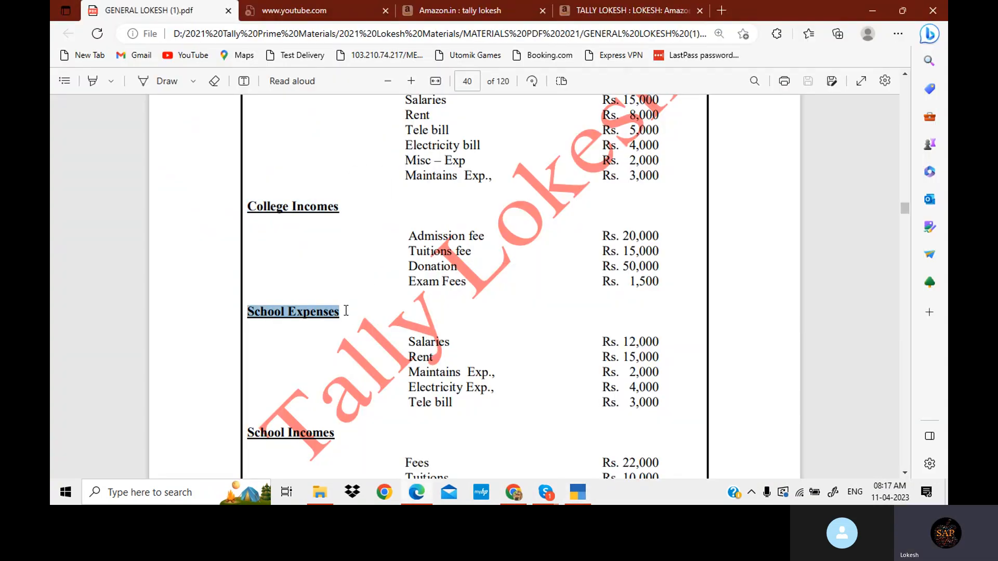
left_click(576, 492)
key("ctrl+alt+v")
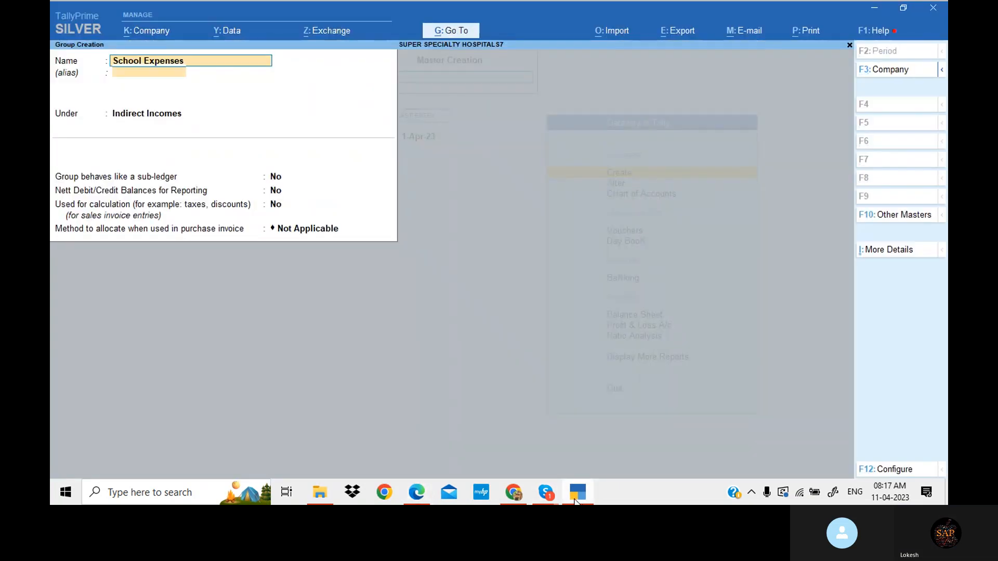
key("Return")
key("Up")
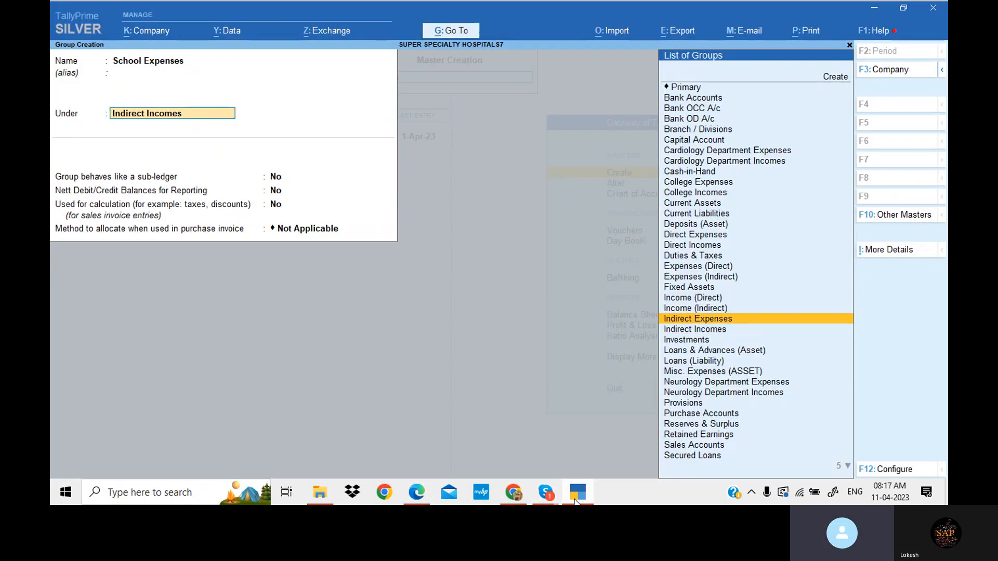
key("Return")
key("Return")
key("Return")
key("Return")
key("Return")
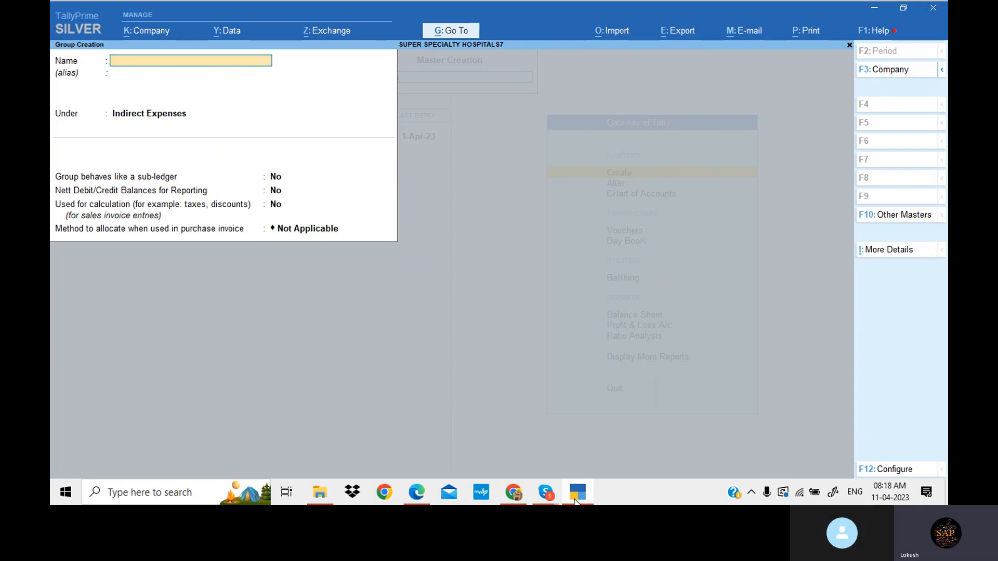
- Copy the School Incomes heading from the PDF and create that group under Indirect Incomes
left_click(576, 496)
scroll(353, 385, "down", 3)
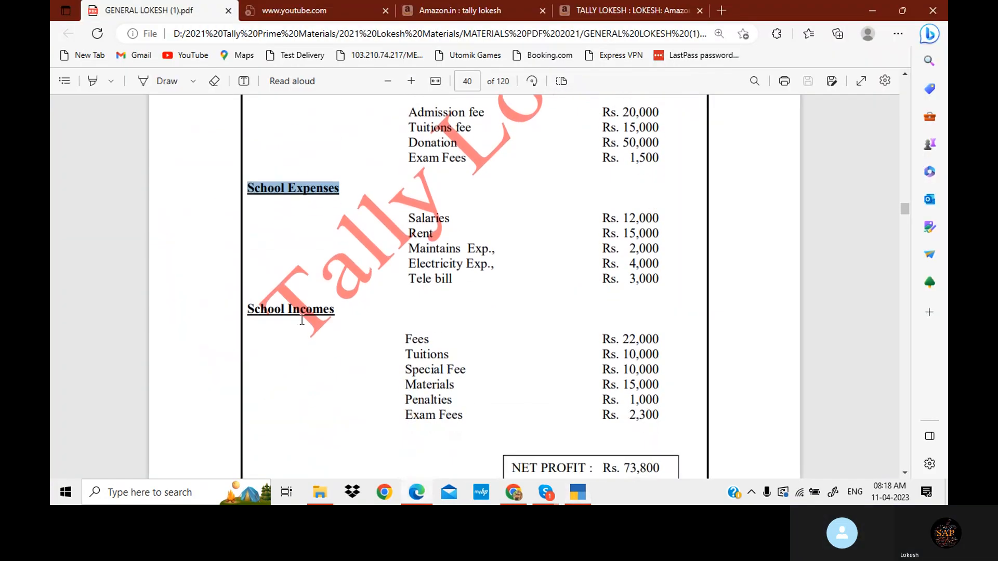
left_click_drag(246, 314, 305, 310)
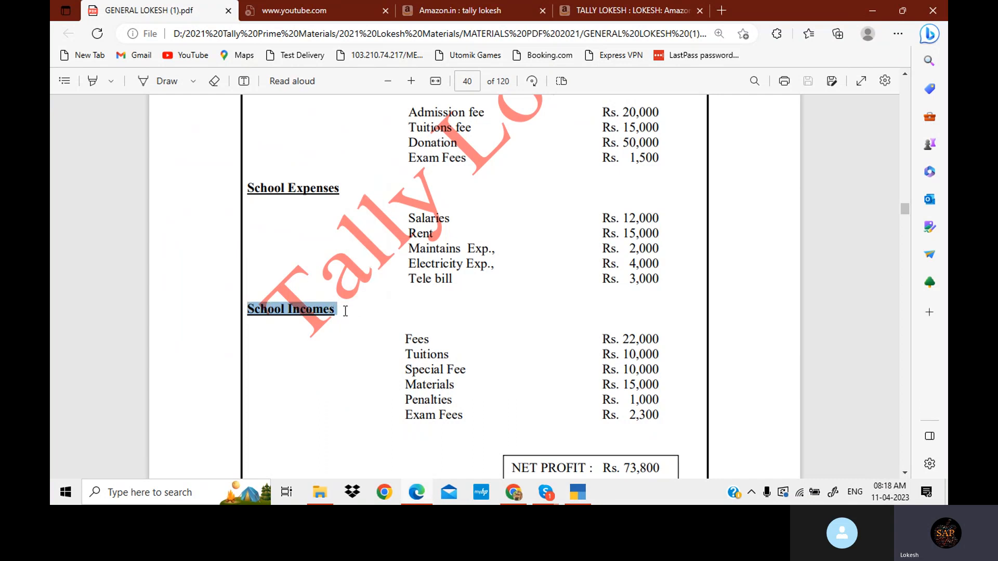
left_click(577, 494)
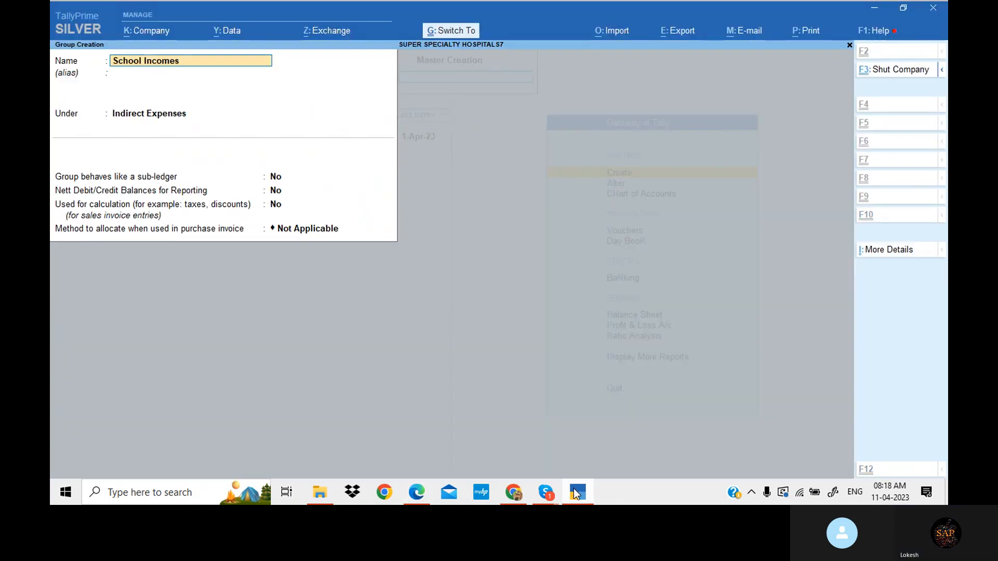
key("Return")
key("Return")
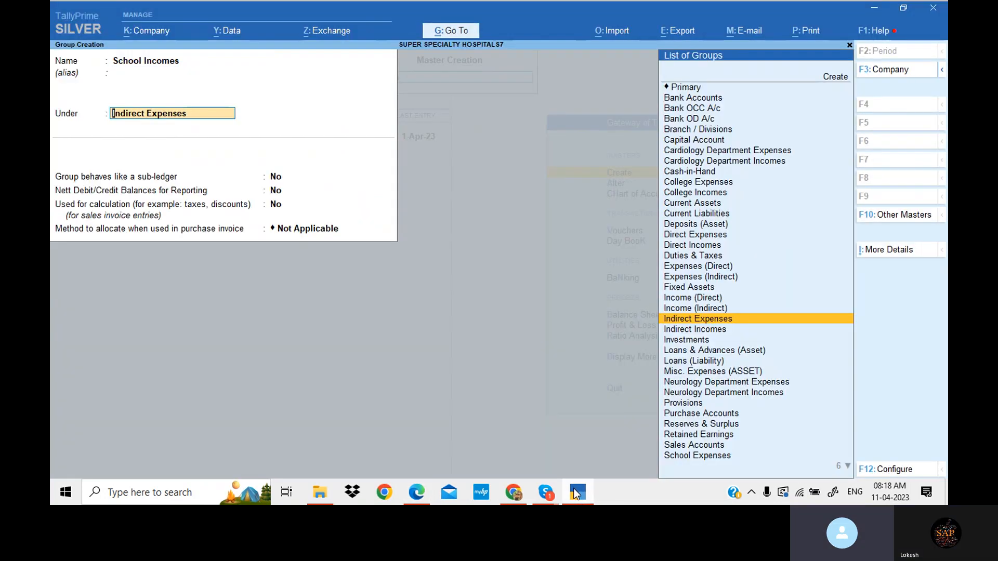
key("Down")
key("Return")
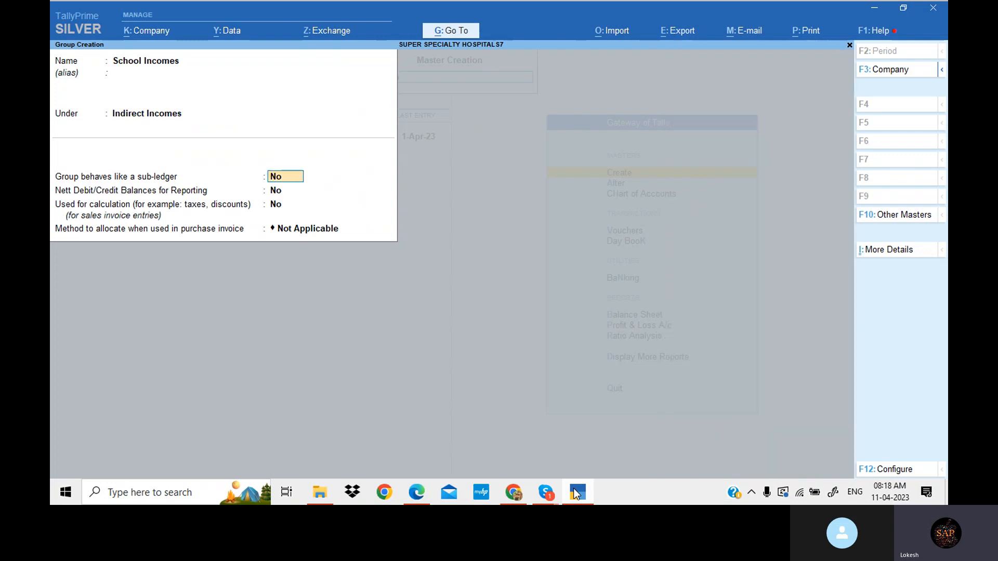
key("Return")
key("Return")
key("Return")
- Switch to ledger creation and create a Salaries CE ledger under College Expenses, copying the name from the PDF
key("Return")
key("Return")
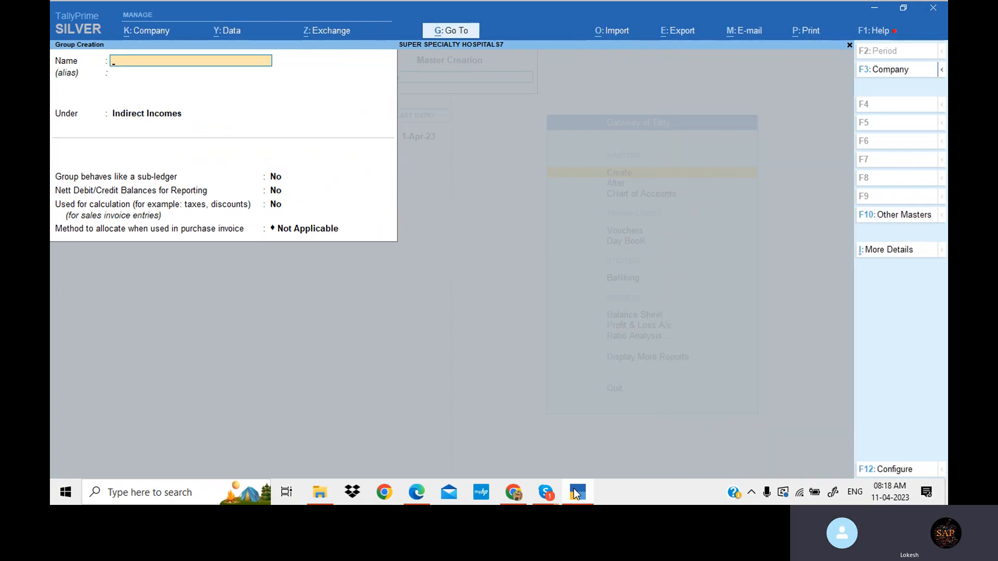
key("Escape")
key("y")
key("Escape")
key("Return")
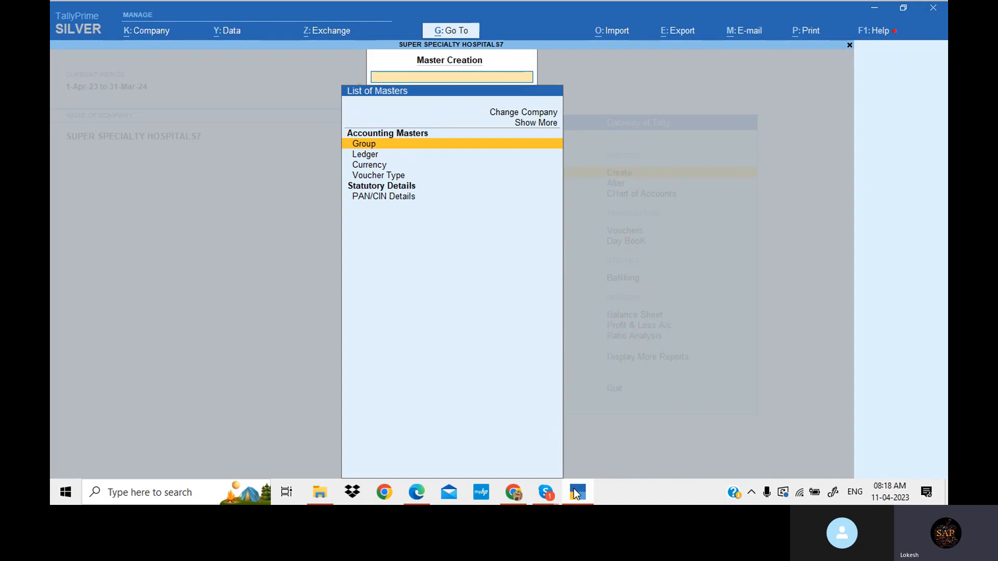
key("Down")
key("Return")
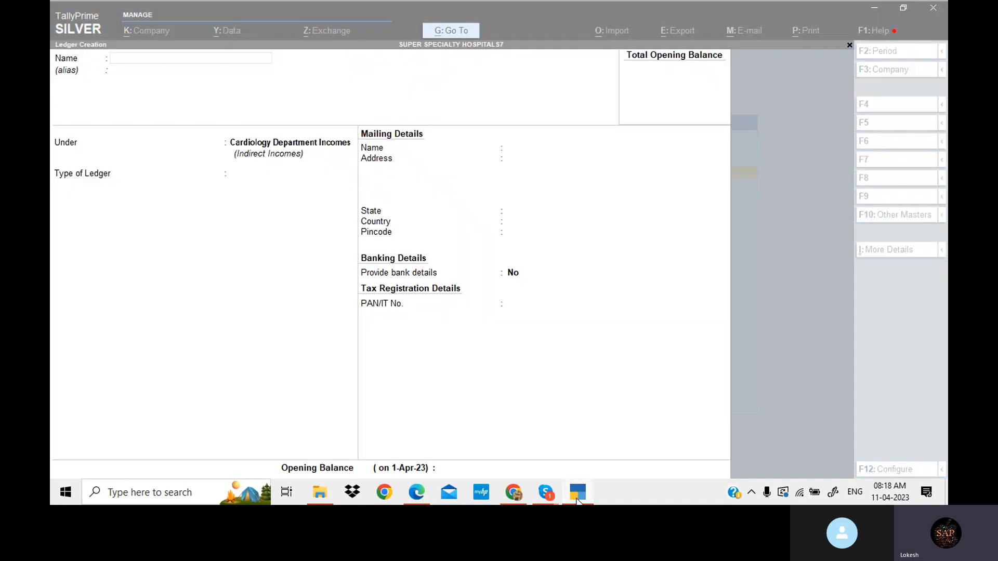
left_click(577, 501)
scroll(422, 289, "up", 3)
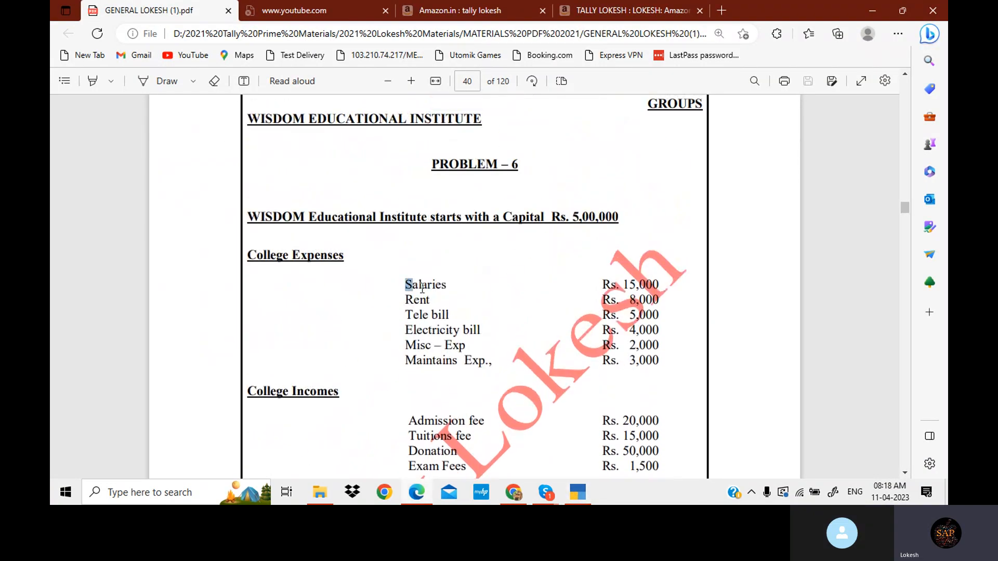
left_click_drag(422, 289, 450, 288)
key("ctrl+c")
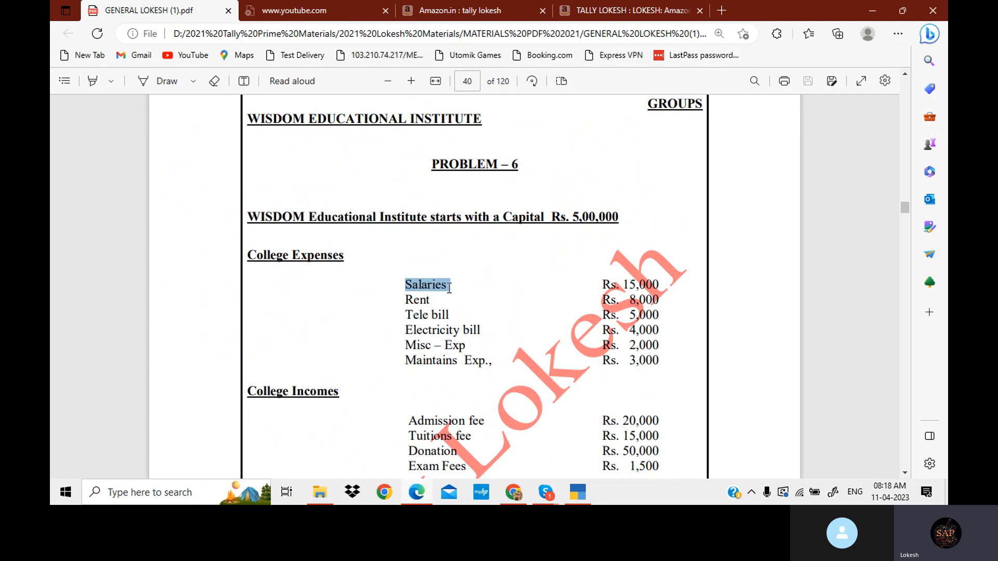
left_click(573, 493)
key("ctrl+v")
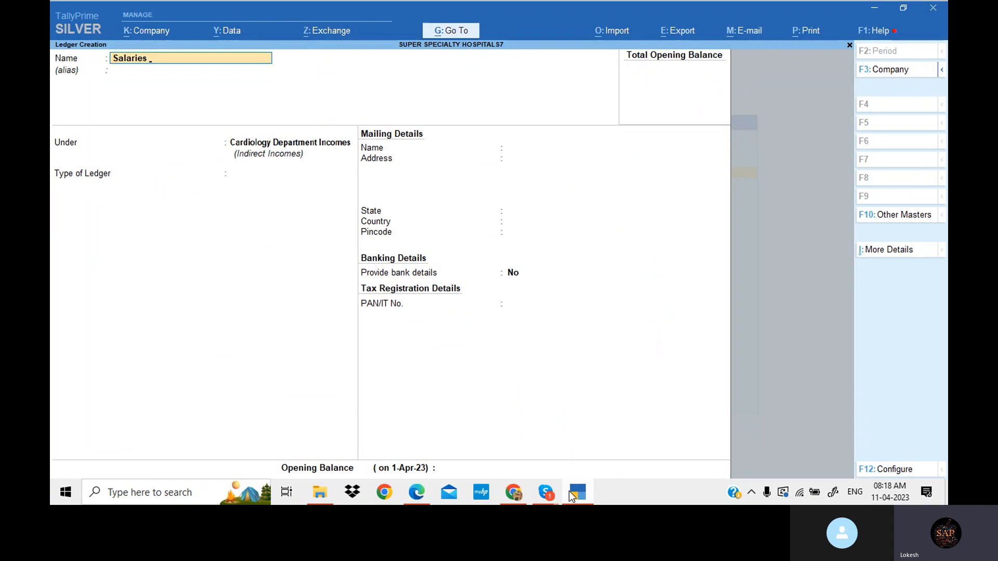
key("Return")
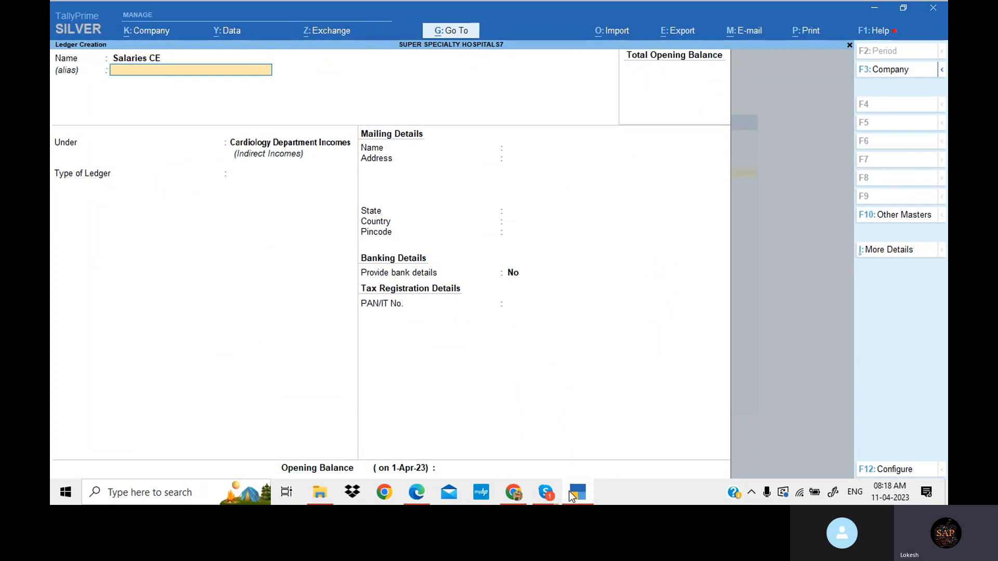
type("CA")
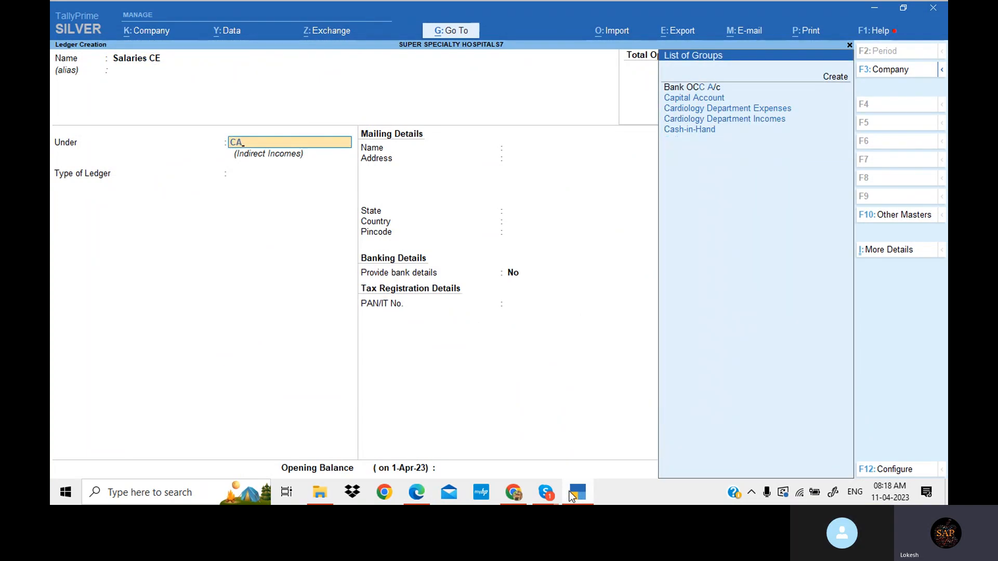
key("BackSpace")
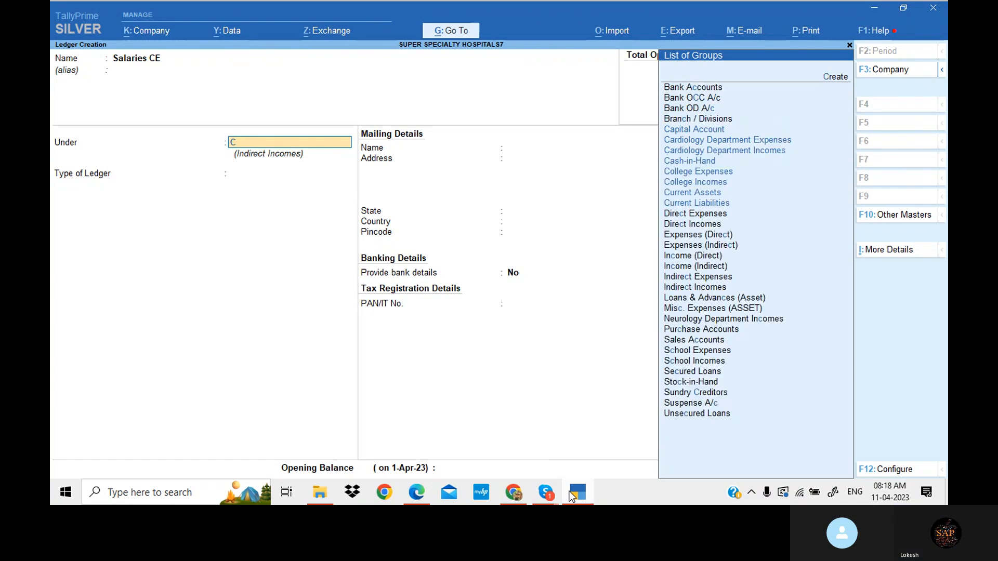
key("Down")
key("Down")
key("Down")
key("Down")
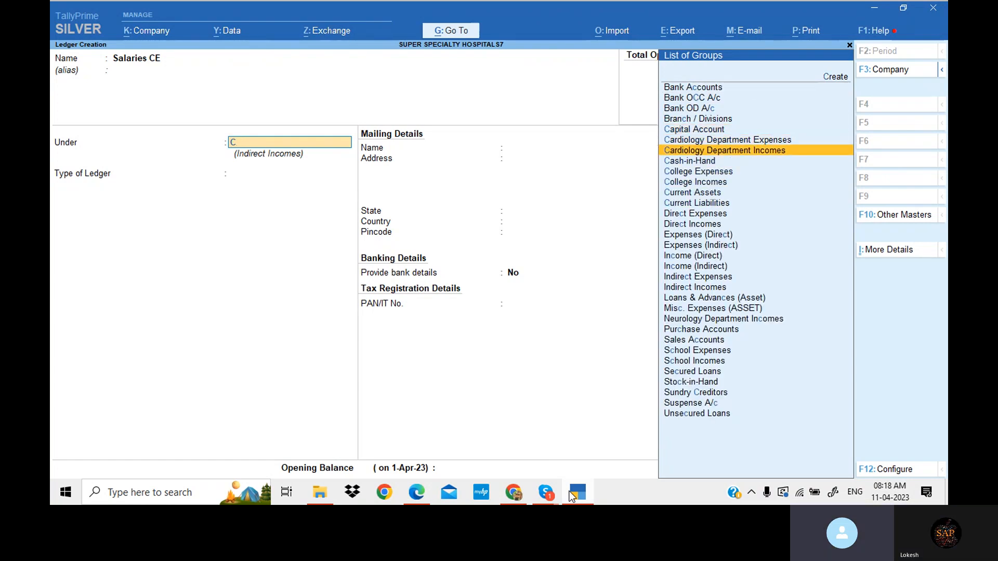
key("Return")
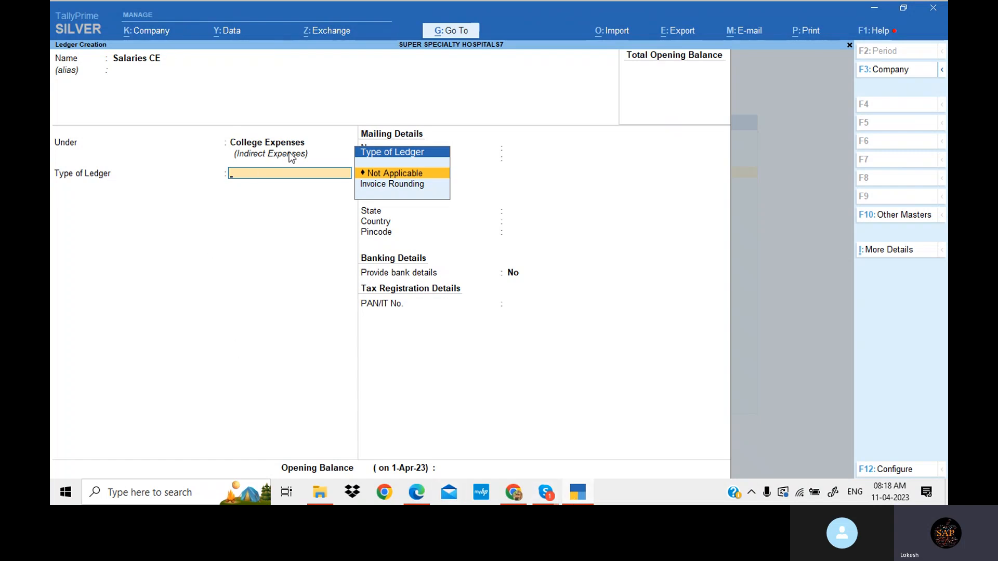
key("Return")
key("Return")
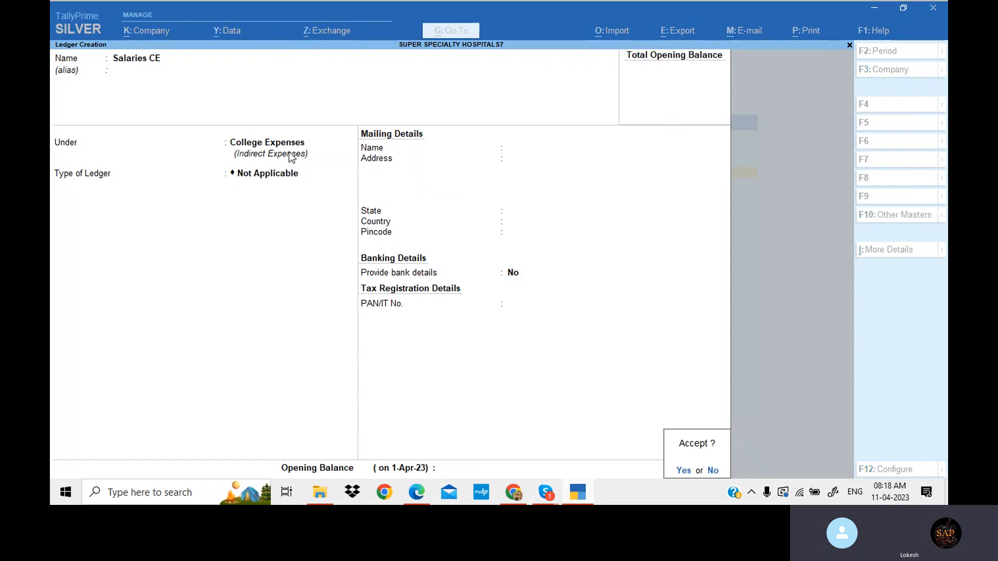
key("Return")
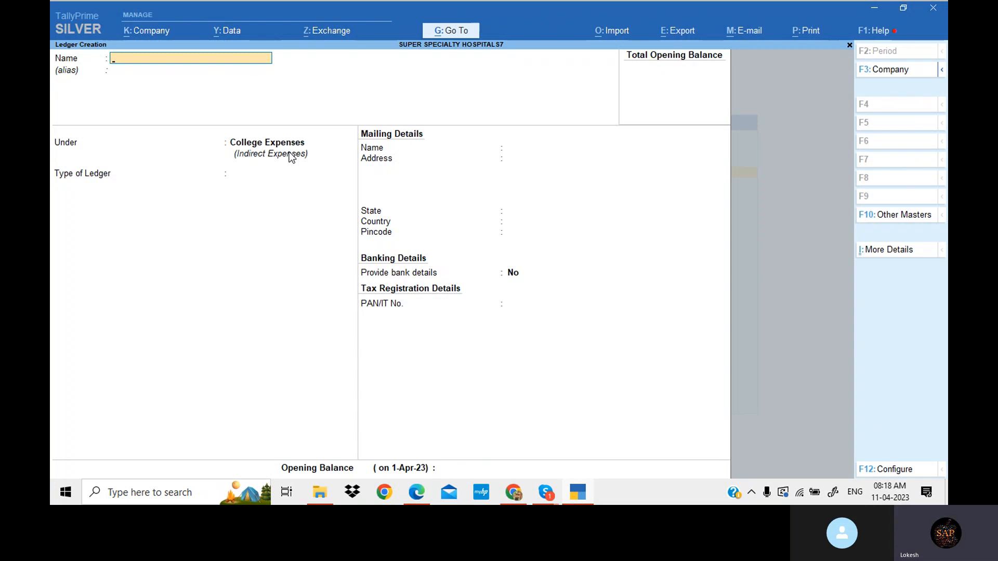
- Scroll through the Problem 6 PDF to review the College and School expense and income items
left_click(577, 492)
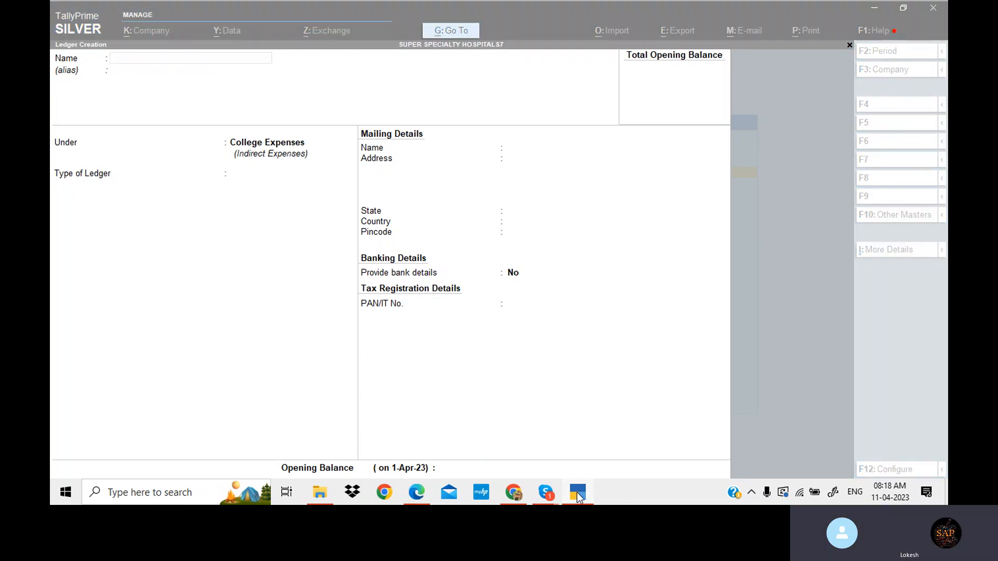
scroll(523, 224, "down", 3)
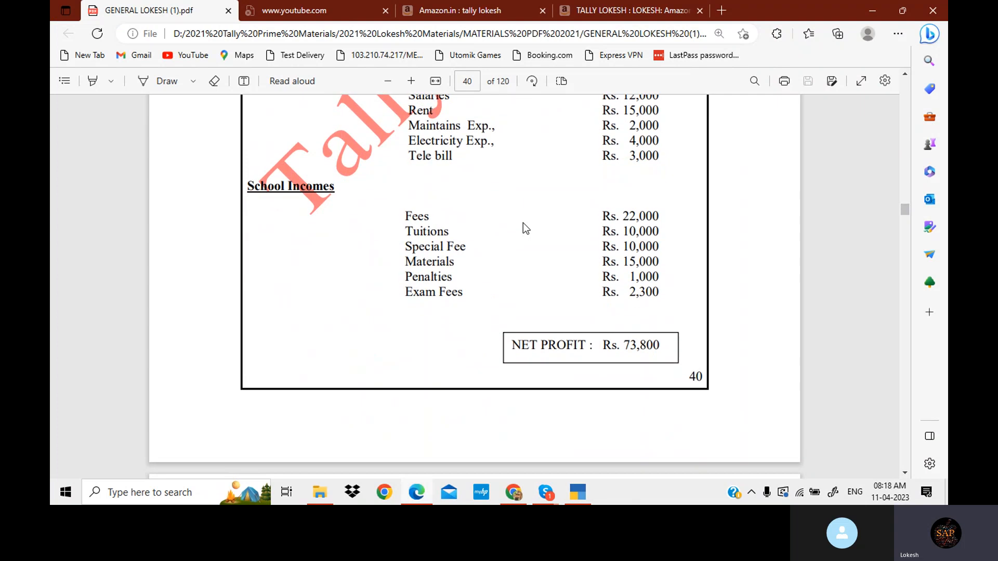
scroll(522, 222, "up", 9)
scroll(523, 223, "up", 2)
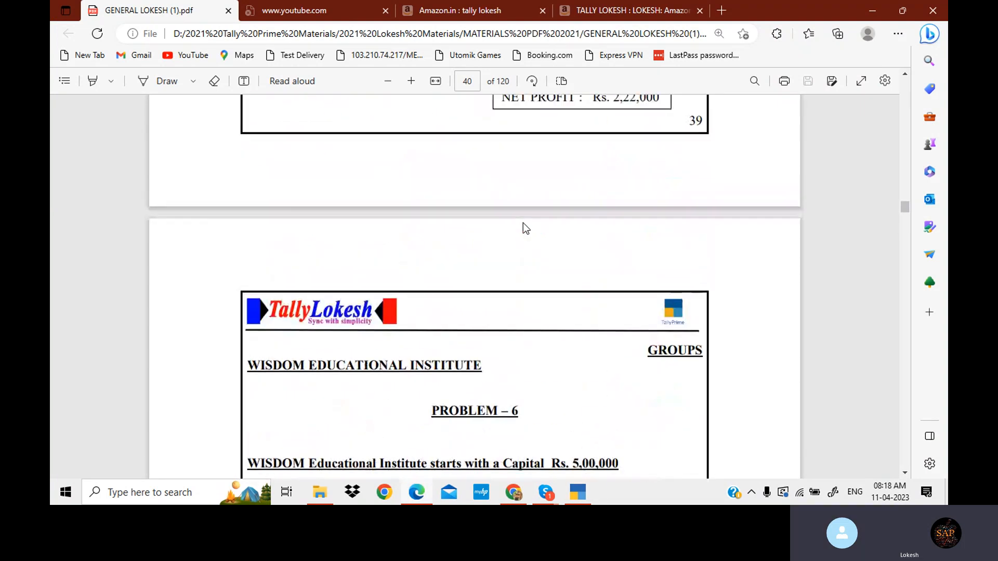
scroll(522, 222, "down", 3)
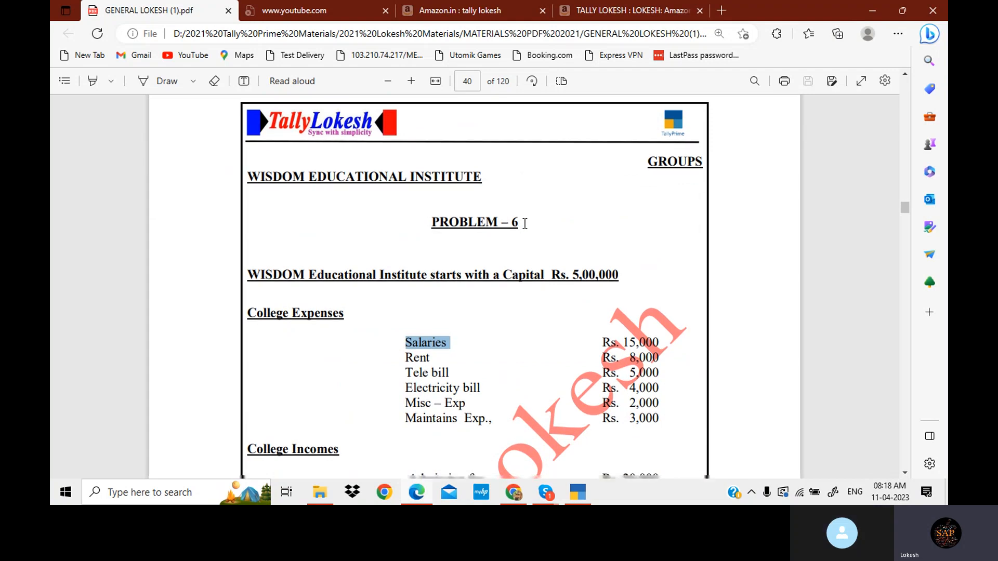
scroll(525, 224, "down", 2)
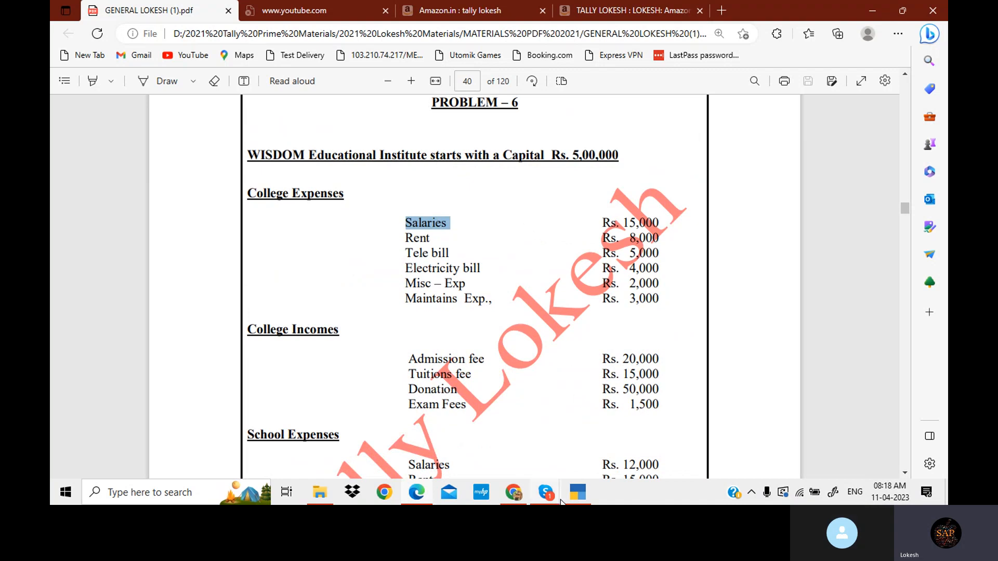
mouse_move(545, 493)
left_click(522, 422)
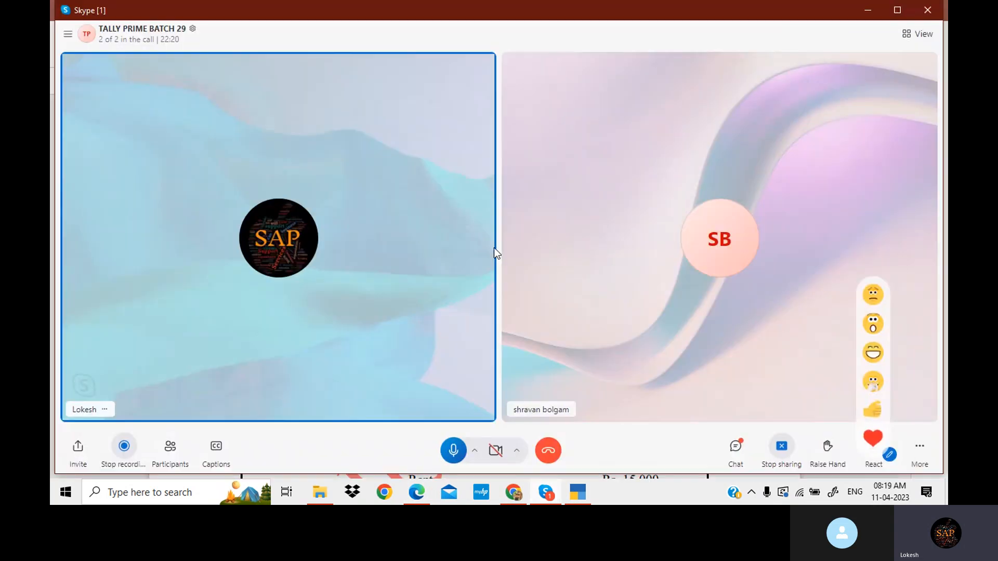